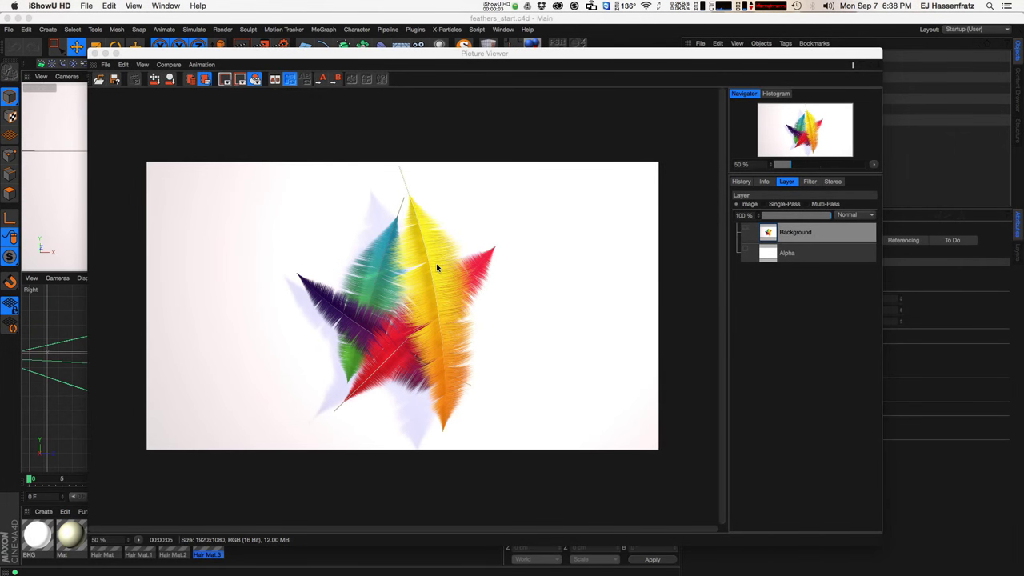
- Close the rendered feather image and delete every object in the scene except the camera
left_click(105, 52)
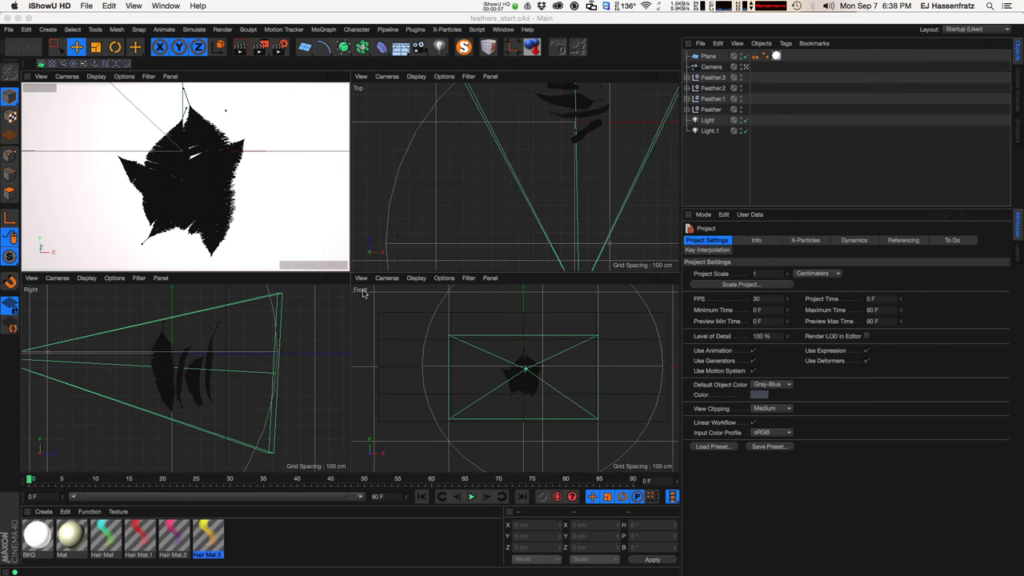
left_click_drag(764, 83, 761, 152)
key("Delete")
left_click(708, 56)
key("Delete")
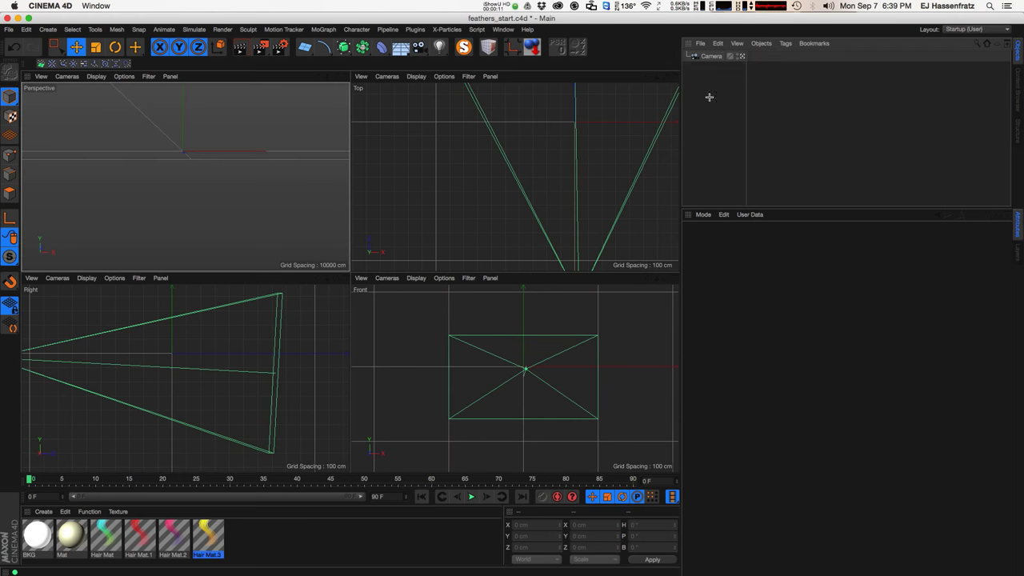
- Draw a two-point Bezier spline with the Pen in the Right view, curving from near the origin up to about Y 160 cm, Z 101 cm
left_click_drag(200, 144, 206, 206, "alt")
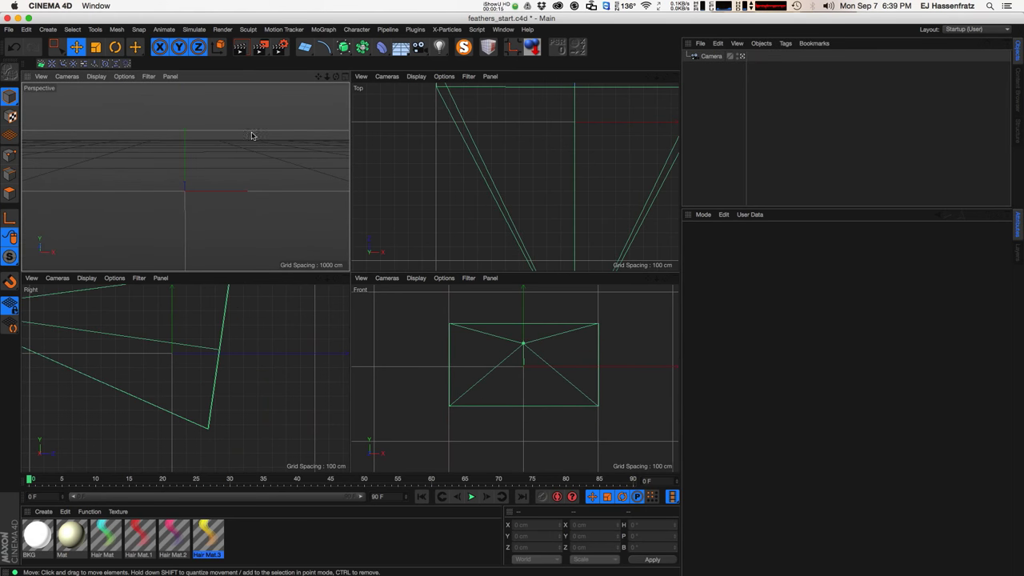
middle_click_drag(170, 344, 183, 390, "alt")
right_click_drag(183, 391, 190, 390, "alt")
mouse_move(189, 392)
left_mouse_down("alt")
mouse_move(187, 381)
mouse_move(192, 396)
left_mouse_up("alt")
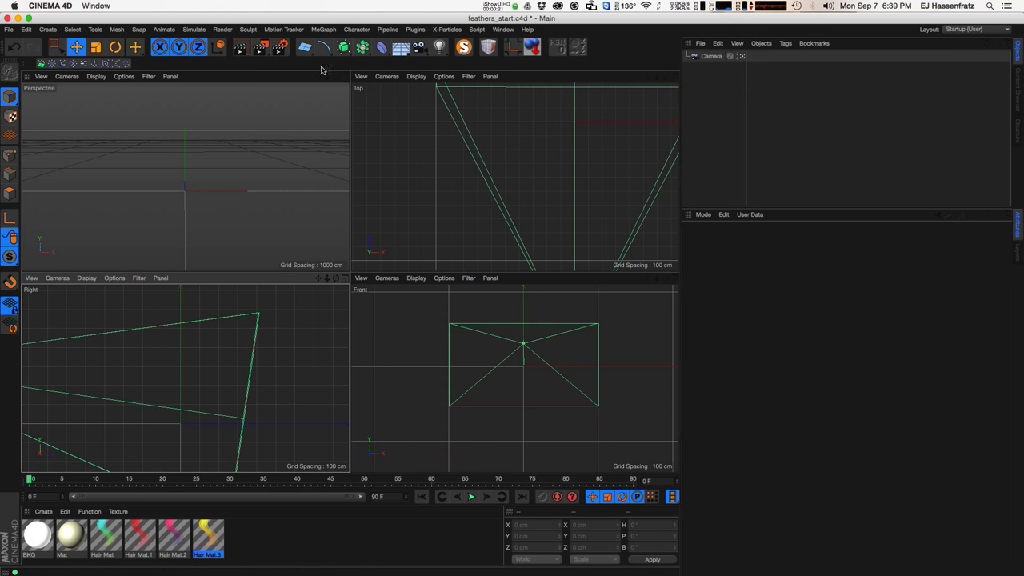
left_click(72, 29)
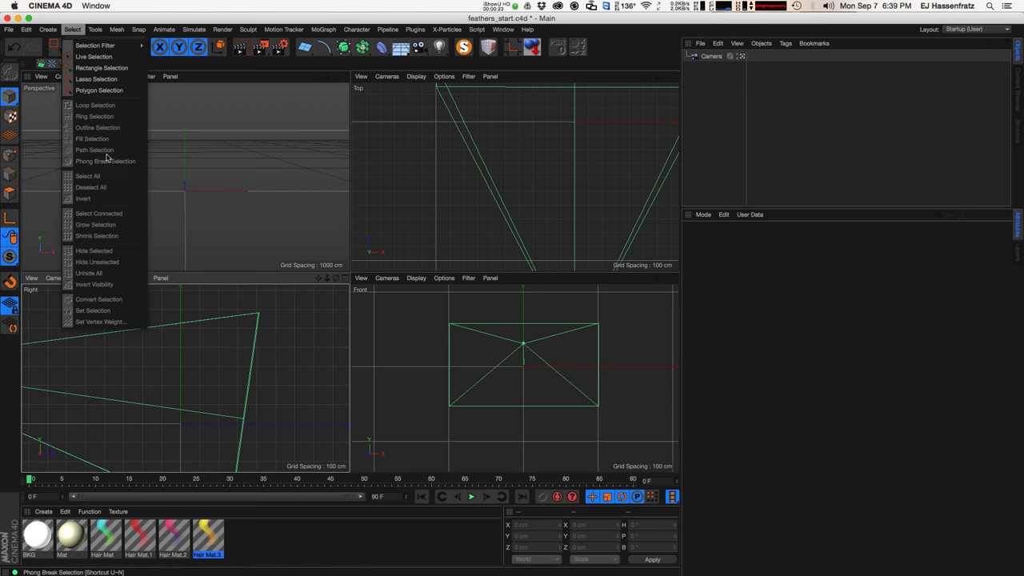
mouse_move(48, 30)
mouse_move(57, 73)
mouse_move(96, 29)
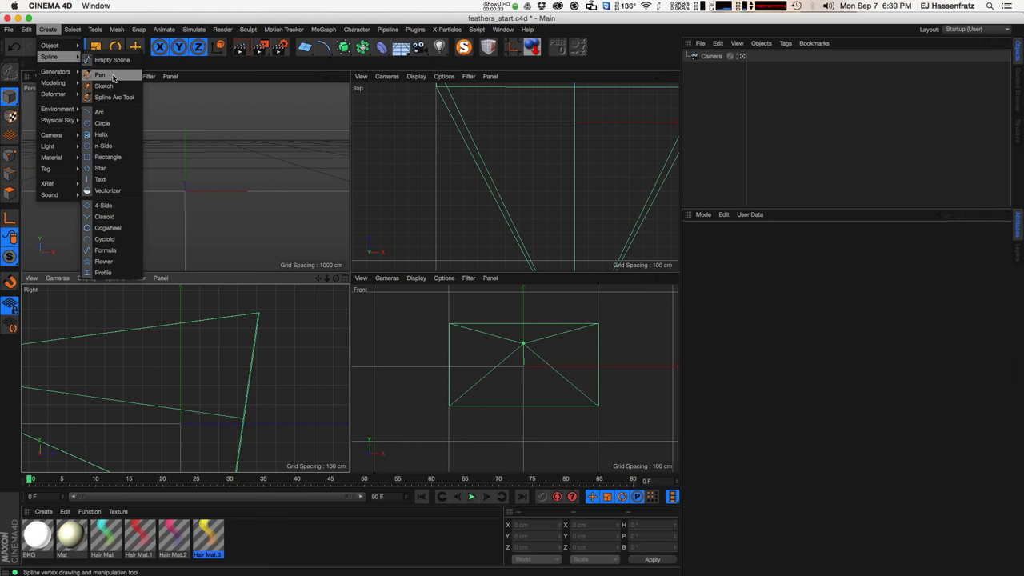
left_click(100, 75)
scroll(206, 400, "down", 2)
scroll(207, 399, "up", 5)
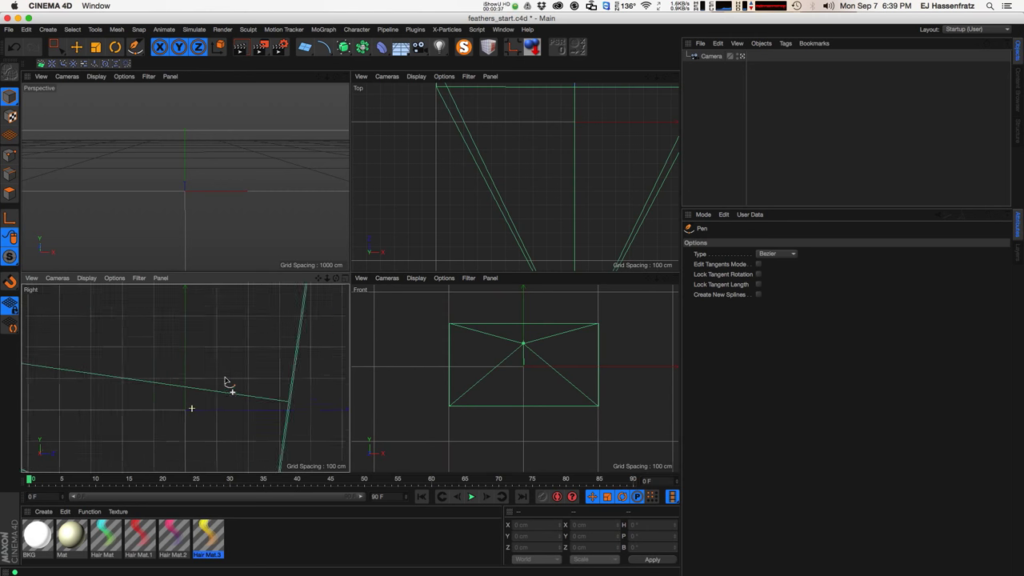
scroll(231, 376, "up", 2)
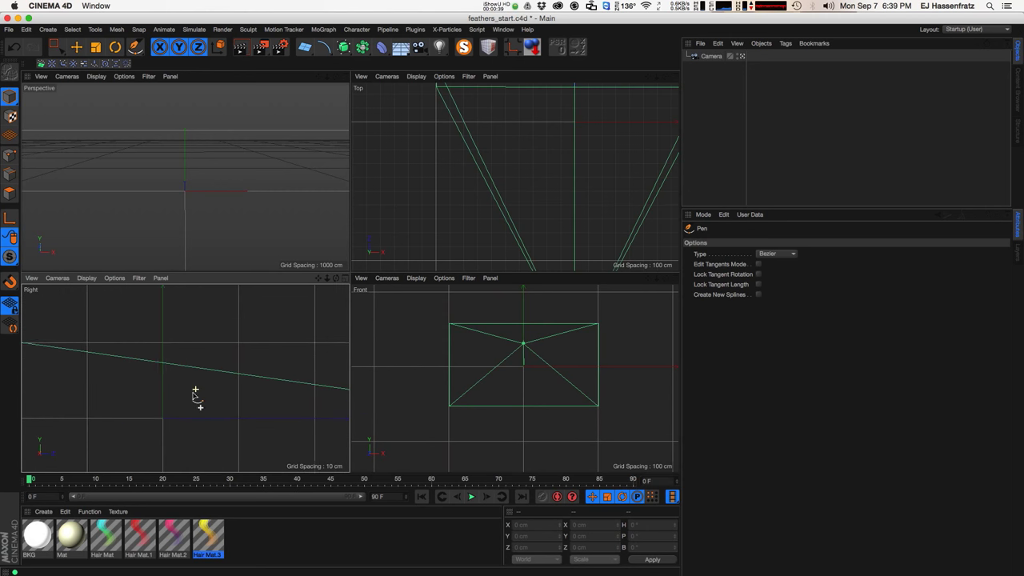
middle_click_drag(188, 397, 193, 409, "alt")
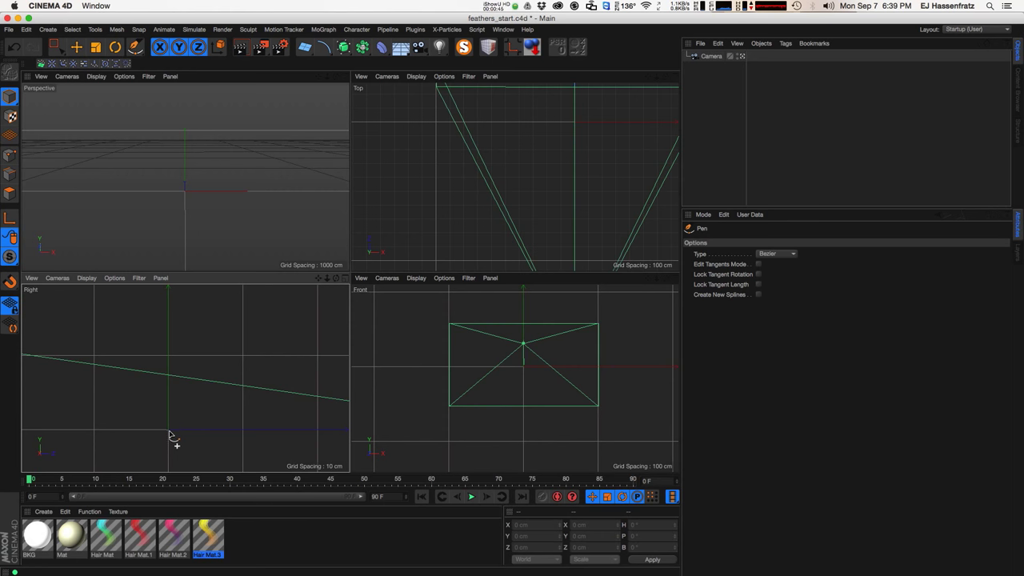
left_click(170, 431)
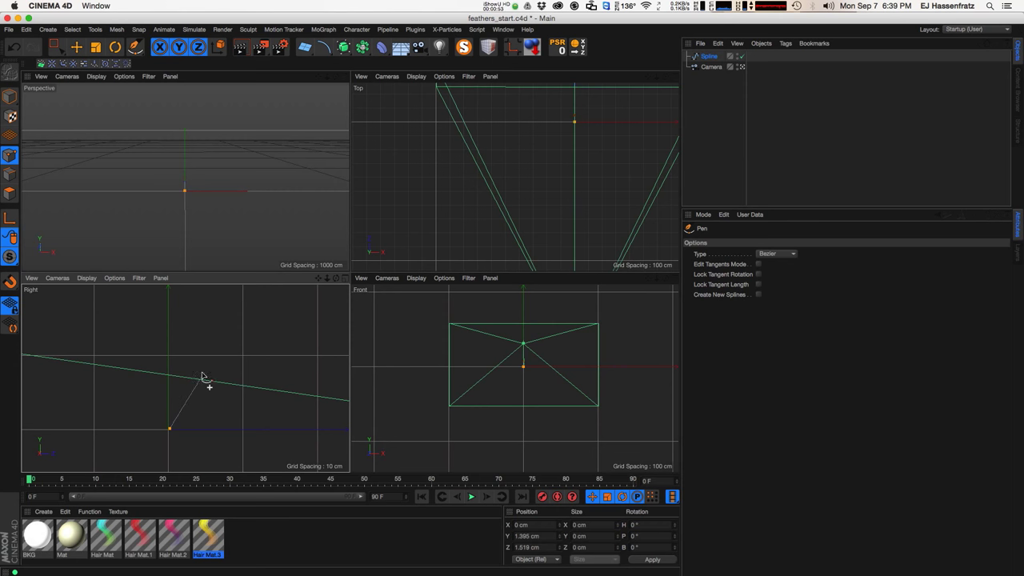
left_click_drag(188, 378, 255, 305)
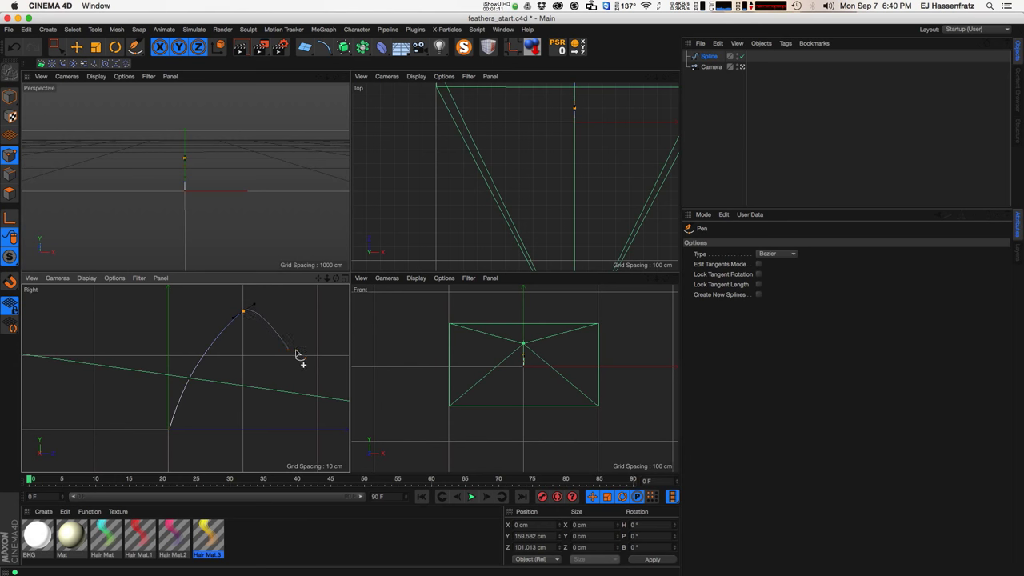
key("Escape")
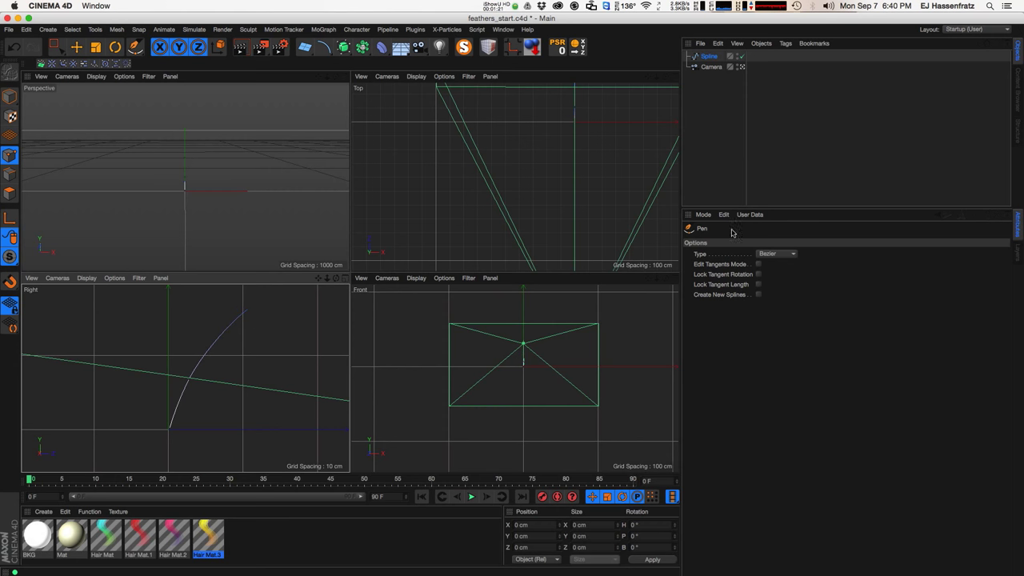
- Reshape the spline into a smooth upward arc, with its end point at about Y 180 cm, Z 100 cm, and deselect it
left_click(249, 309)
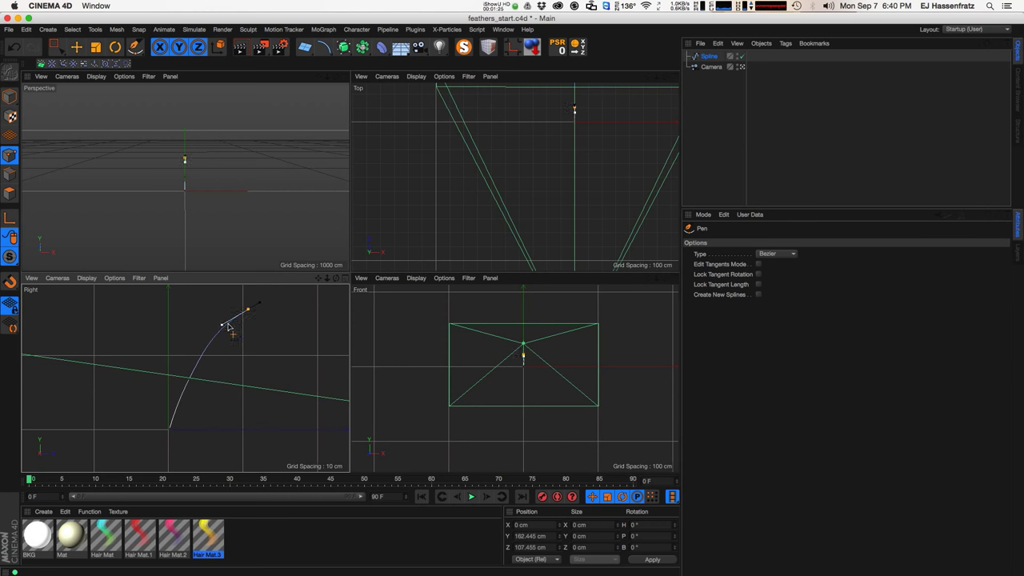
left_click_drag(189, 380, 200, 355)
key("Escape")
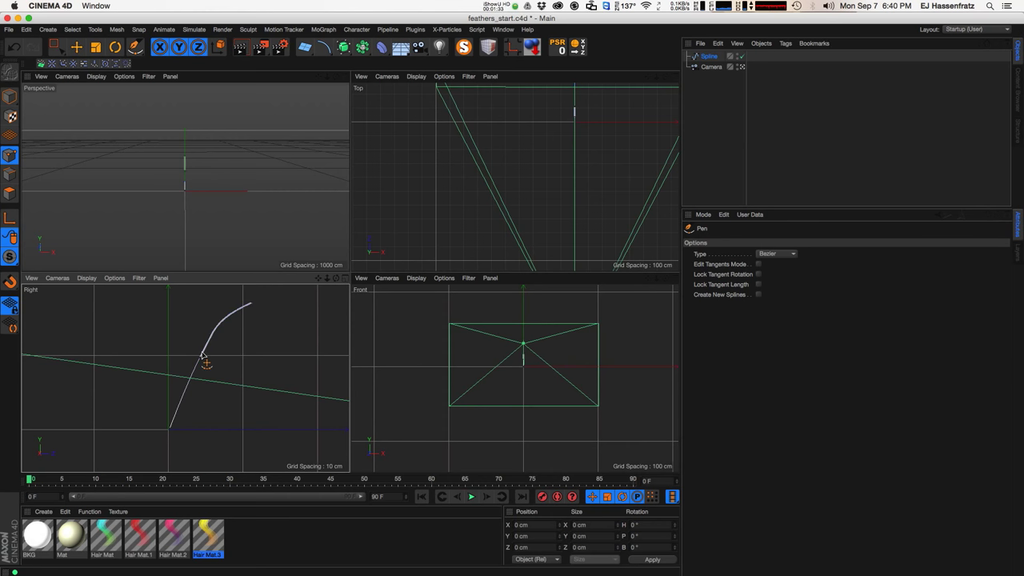
left_click_drag(197, 357, 198, 361)
left_click(197, 360)
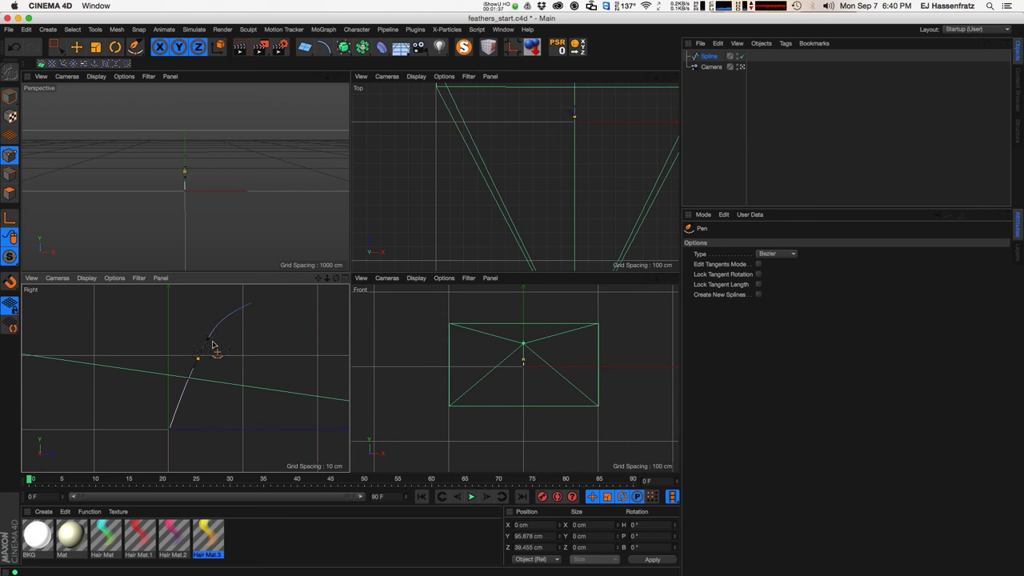
left_click_drag(196, 348, 241, 297)
left_click(243, 297)
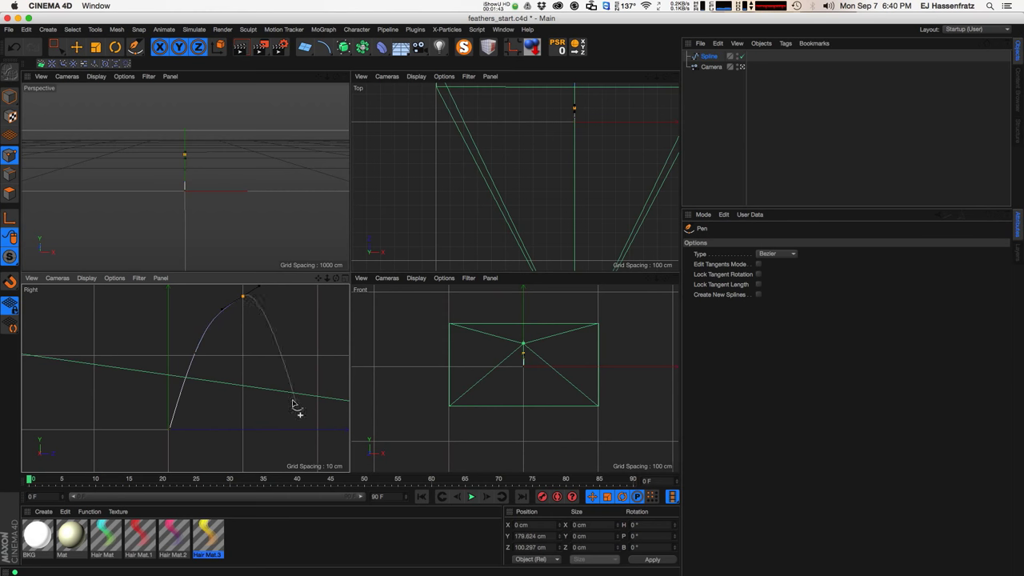
key("Escape")
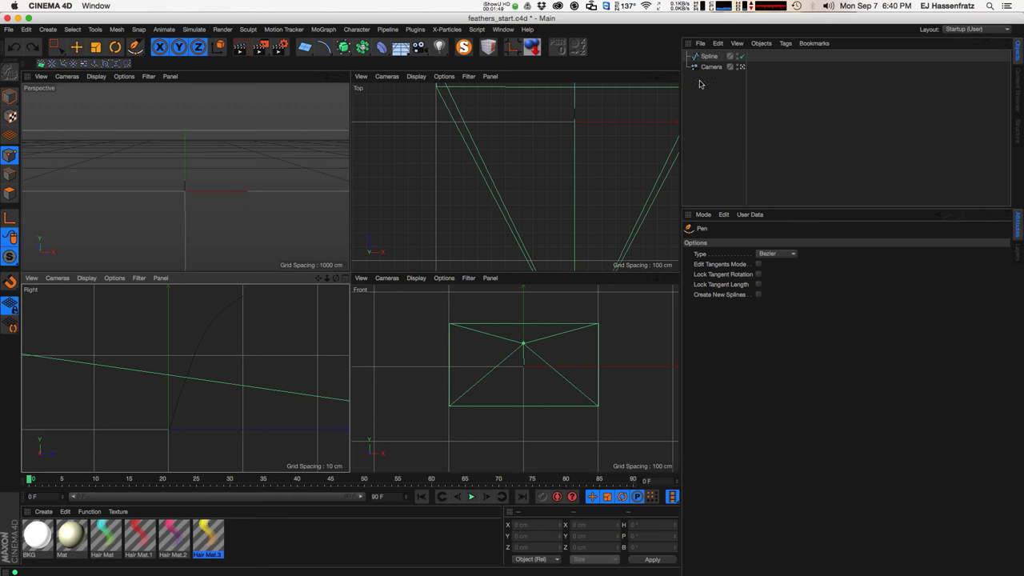
- Add a Feathers Object and make the spline its child
left_click(195, 30)
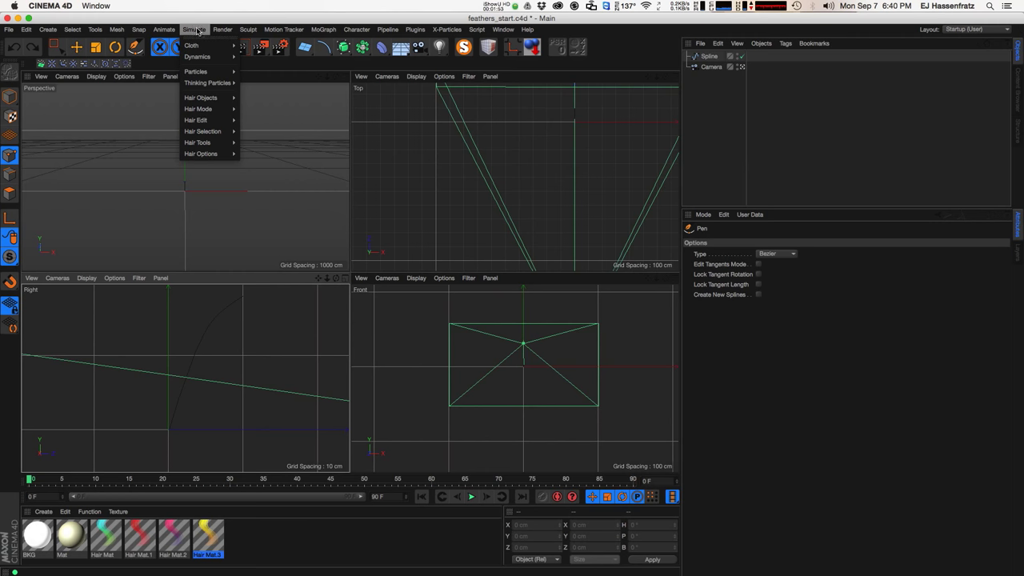
mouse_move(216, 98)
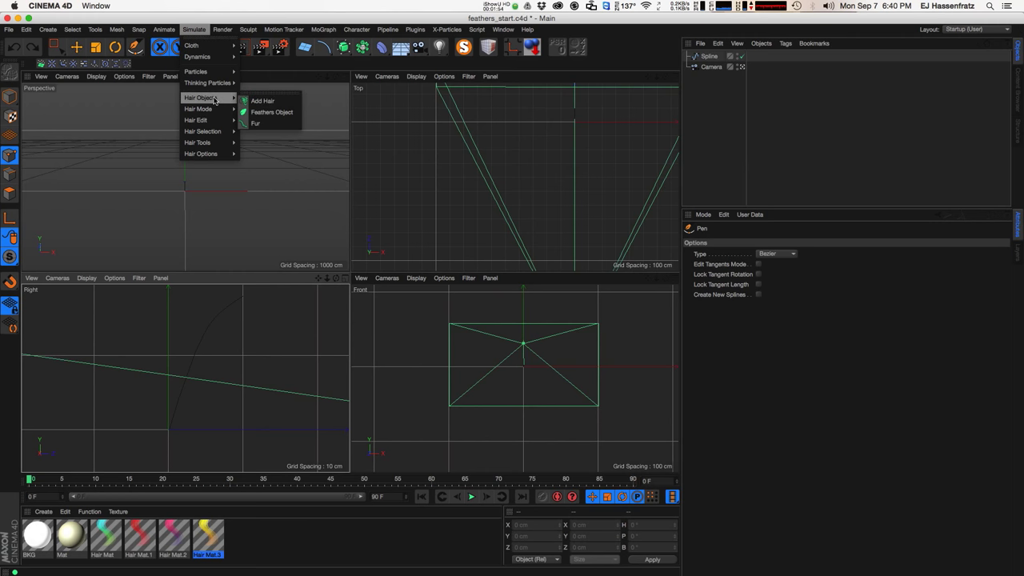
left_click(258, 112)
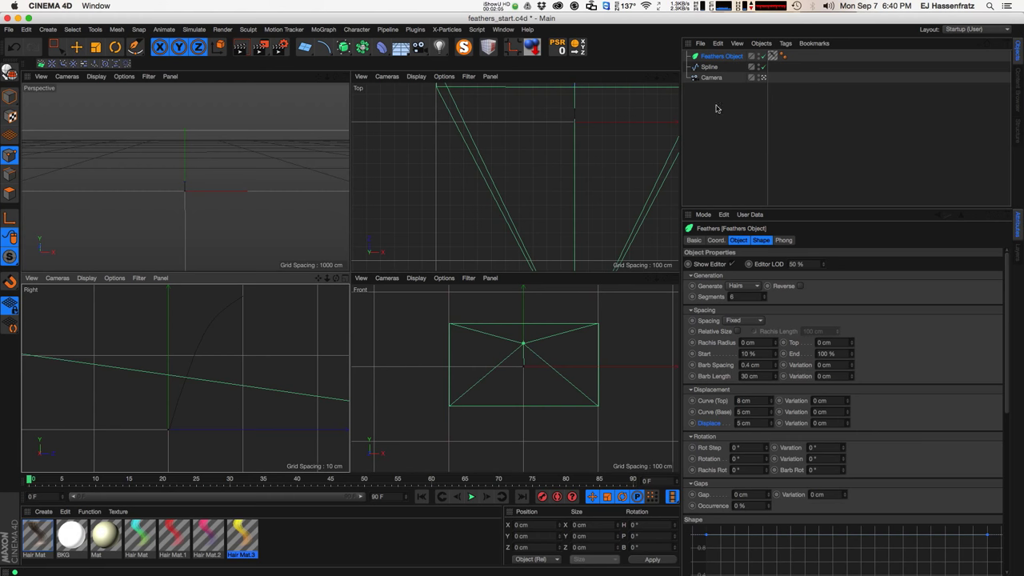
left_click(710, 68)
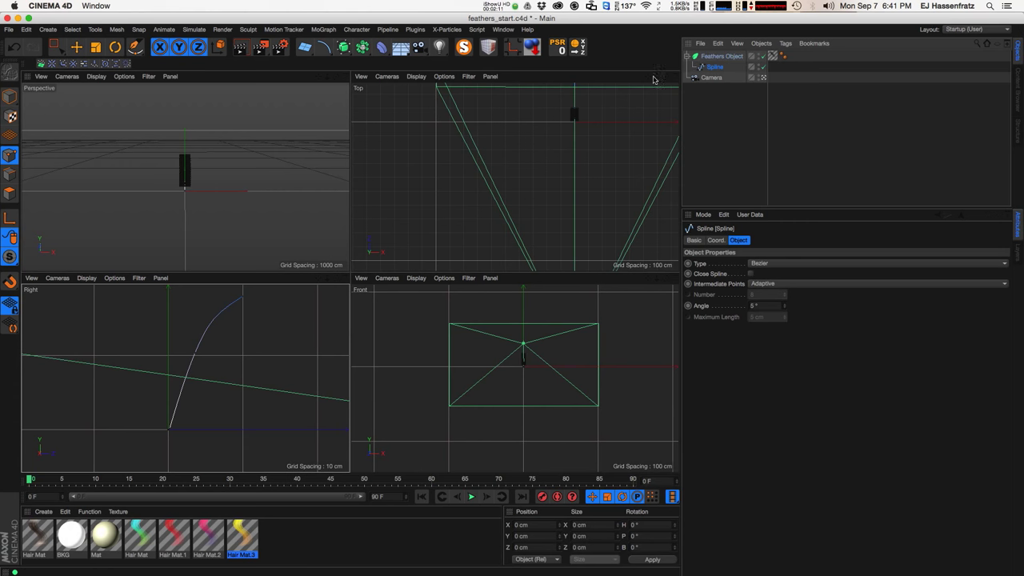
- Maximize the perspective view on the feather and select its spline with the Move tool
right_click_drag(183, 170, 294, 119, "alt")
left_click(349, 96)
middle_click(348, 96)
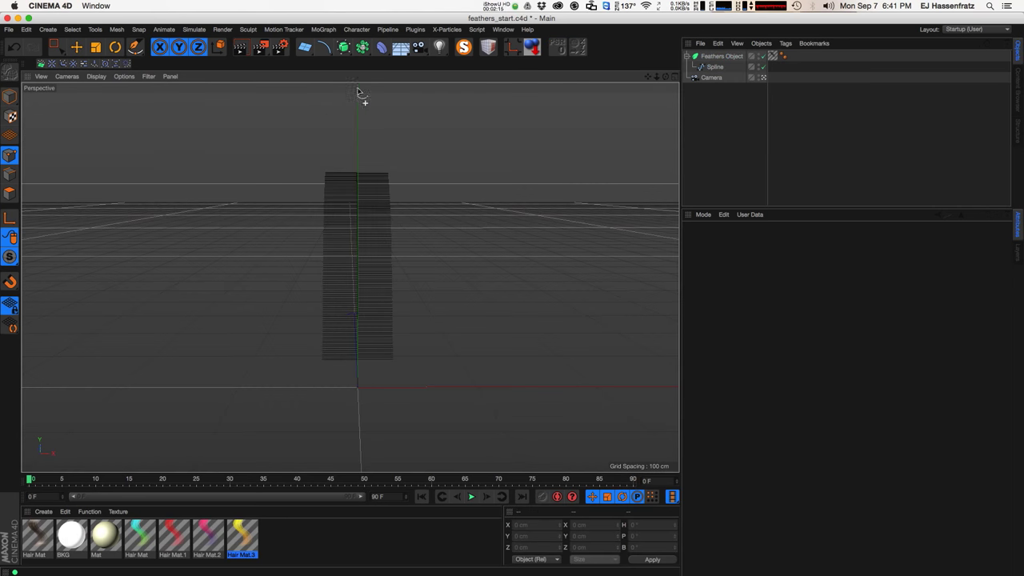
left_click_drag(375, 265, 279, 303, "alt")
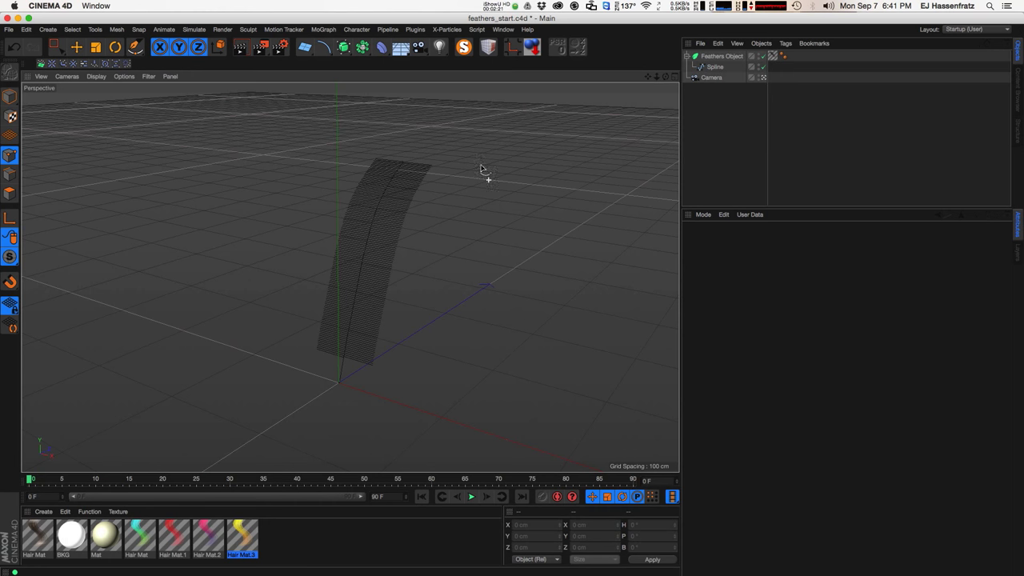
left_click(76, 46)
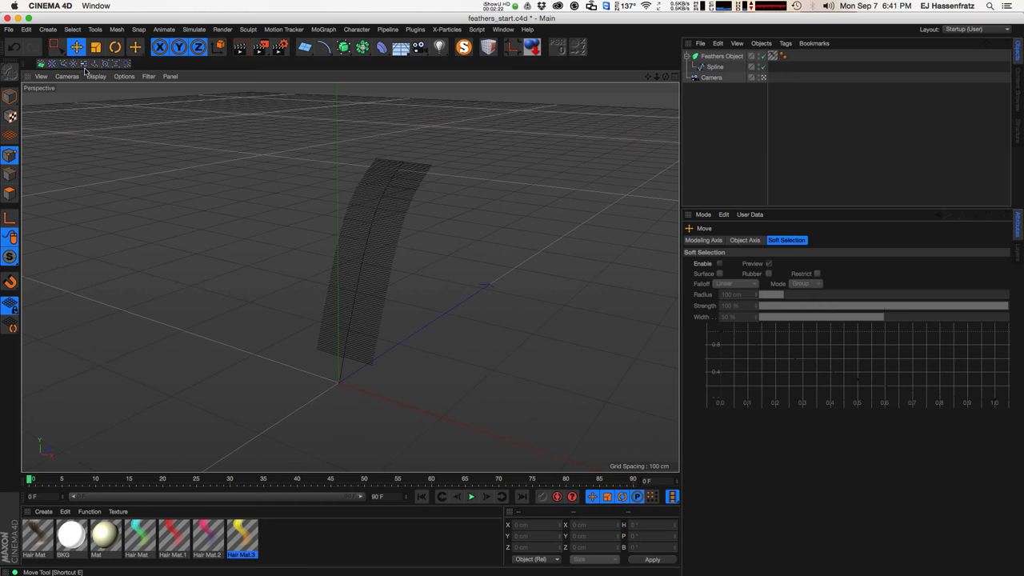
left_click(715, 67)
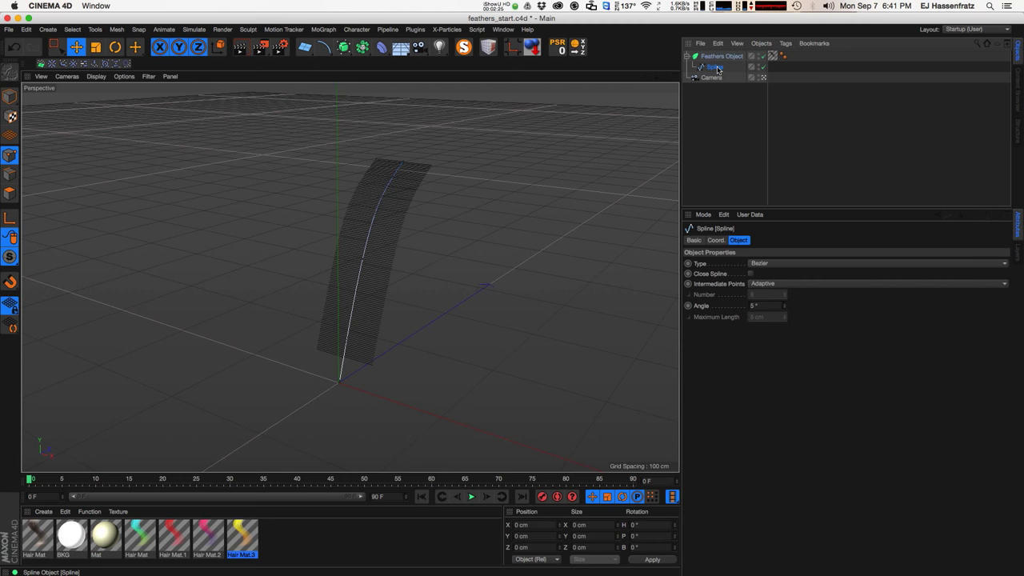
- Turn on the interactive render region over the perspective view and check the feather from slightly different angles
key("super+r")
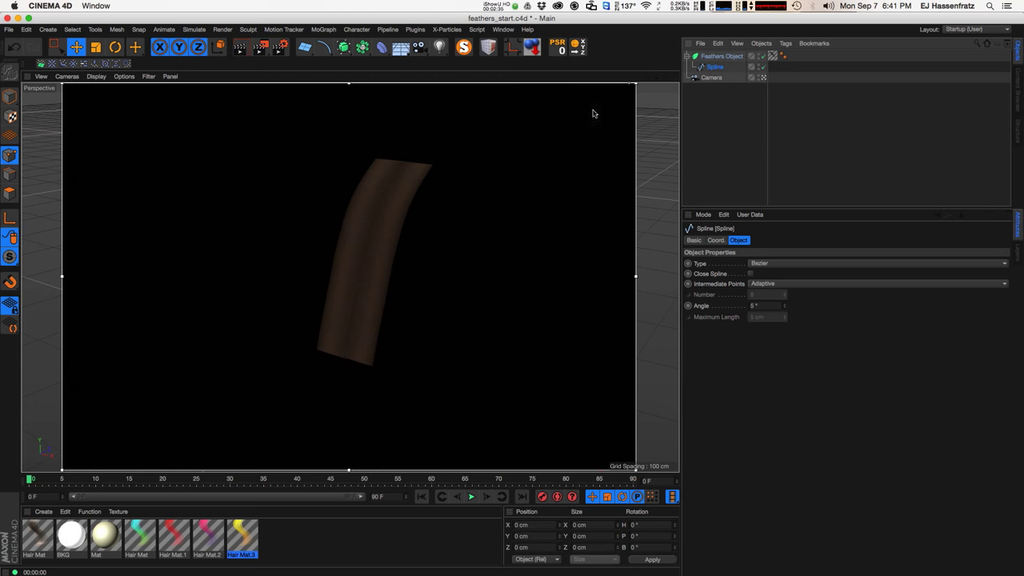
mouse_move(392, 213)
left_mouse_down("alt")
mouse_move(399, 226)
mouse_move(378, 228)
left_mouse_up("alt")
key("super+r")
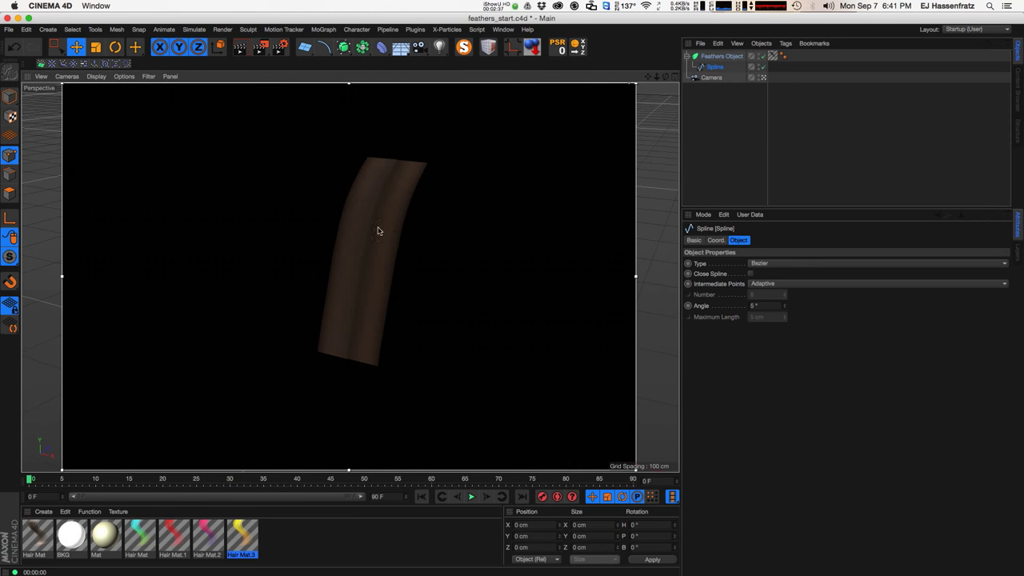
left_click(721, 56)
left_click(709, 132)
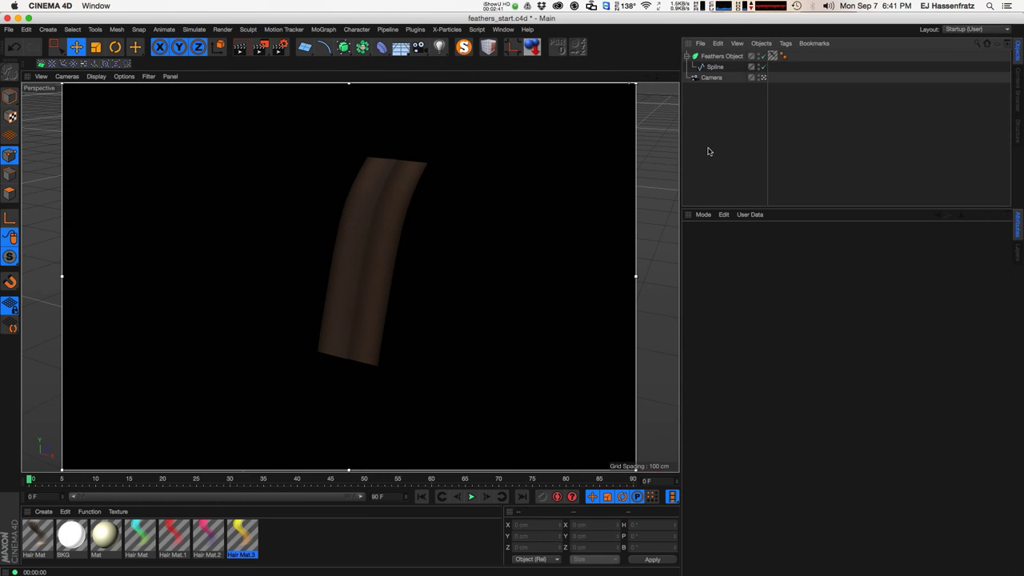
left_click(372, 209)
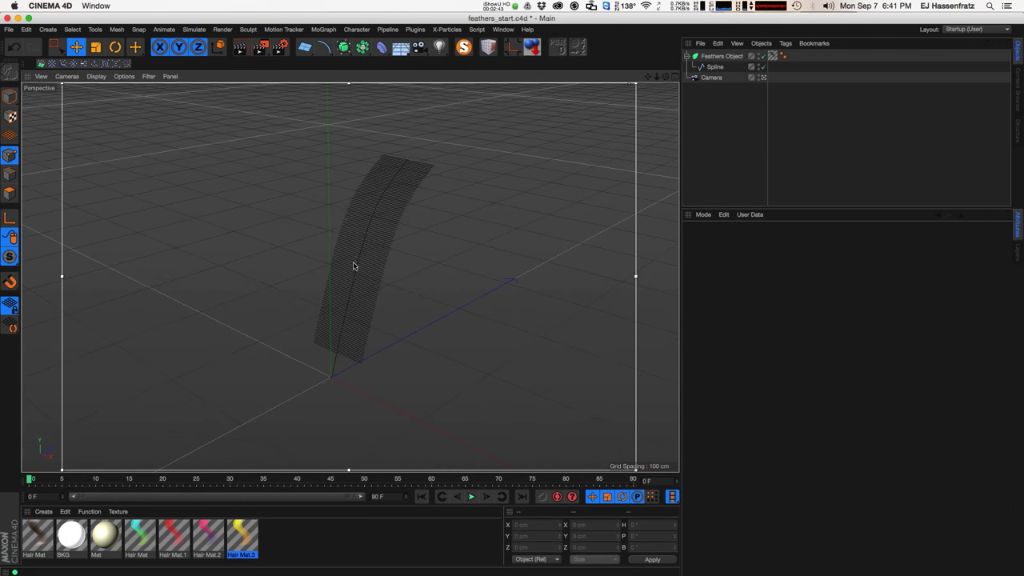
key("super+r")
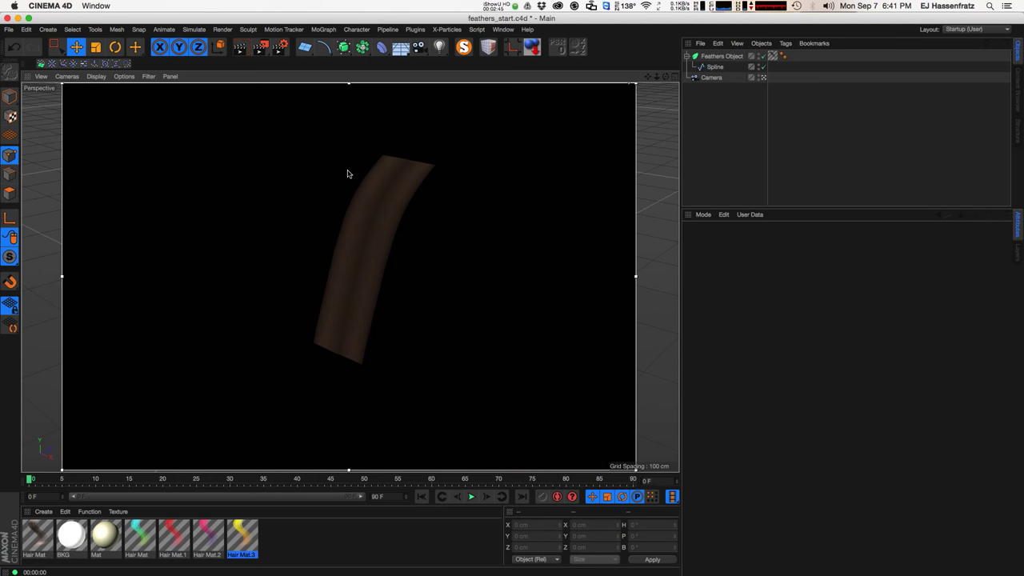
- Try a rachis radius of 3 cm on the Feathers Object and return it to 0 cm
left_click(721, 56)
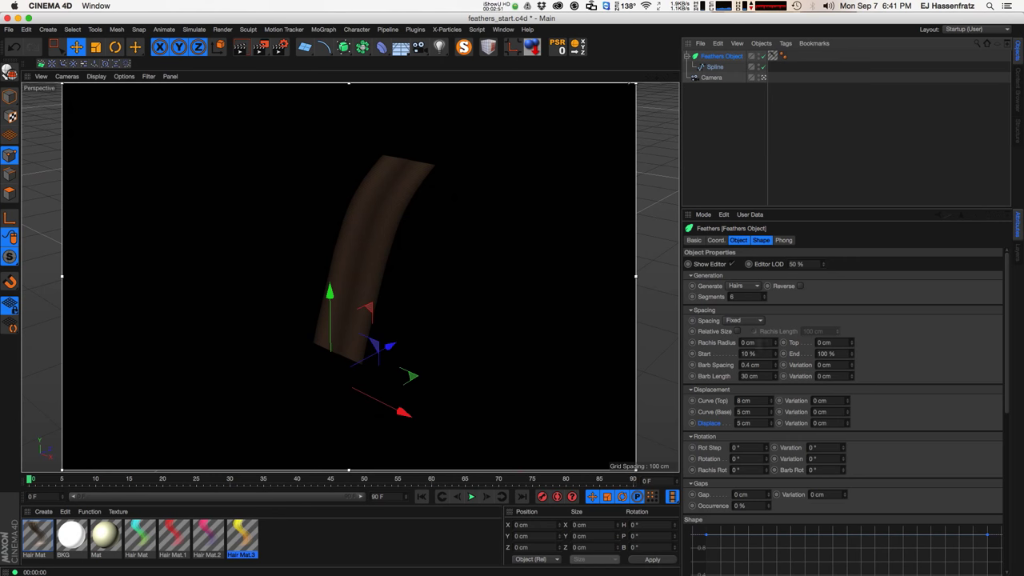
left_click_drag(776, 344, 773, 343)
key("super+r")
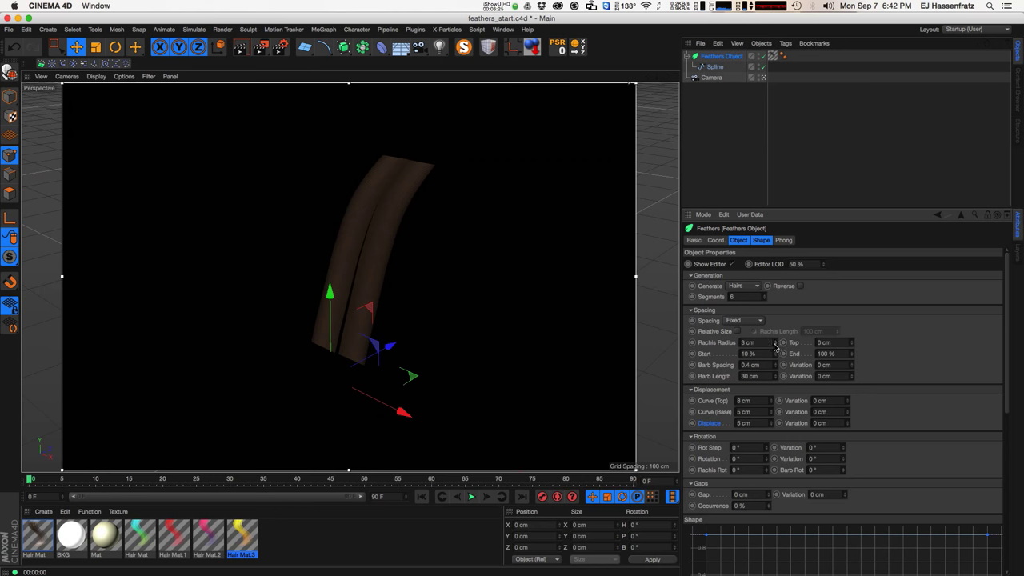
mouse_move(775, 345)
left_mouse_down()
mouse_move(778, 331)
mouse_move(762, 364)
mouse_move(711, 380)
mouse_move(341, 357)
left_mouse_up()
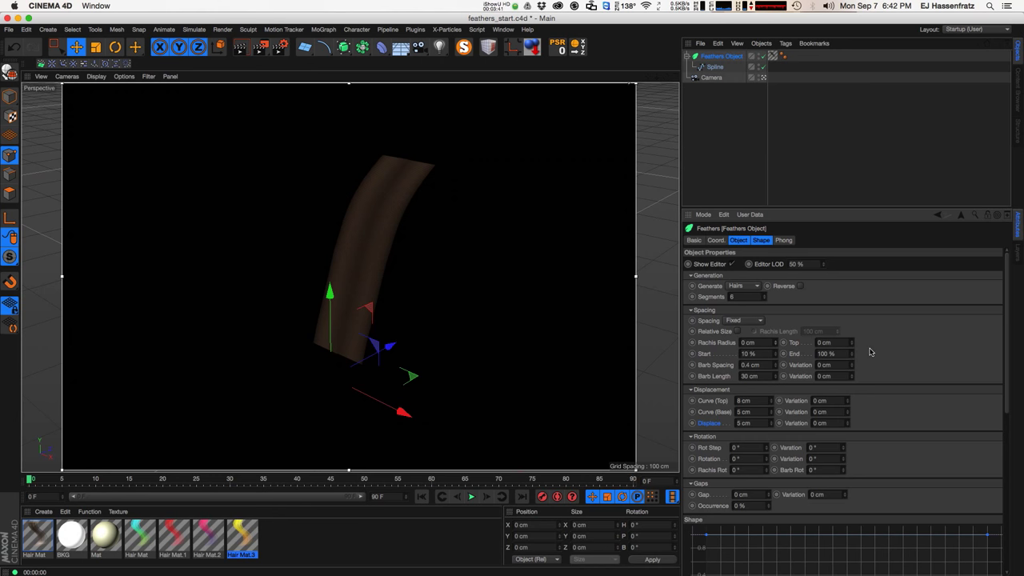
mouse_move(853, 346)
left_mouse_down()
mouse_move(854, 335)
mouse_move(839, 381)
left_mouse_up()
left_click(675, 133)
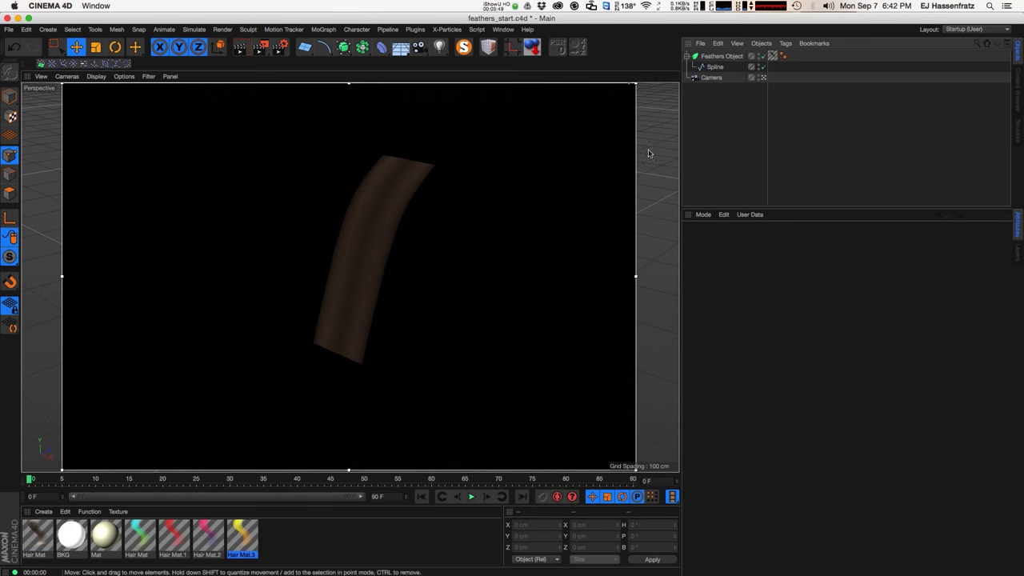
left_click(720, 56)
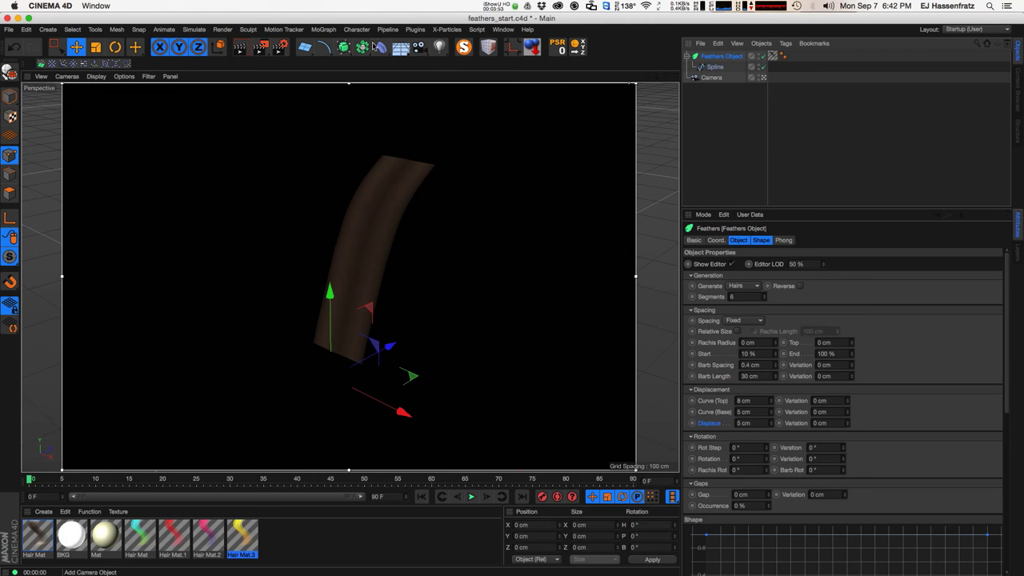
- Add a Circle spline and a Sweep object to the scene
left_click_drag(324, 47, 414, 64)
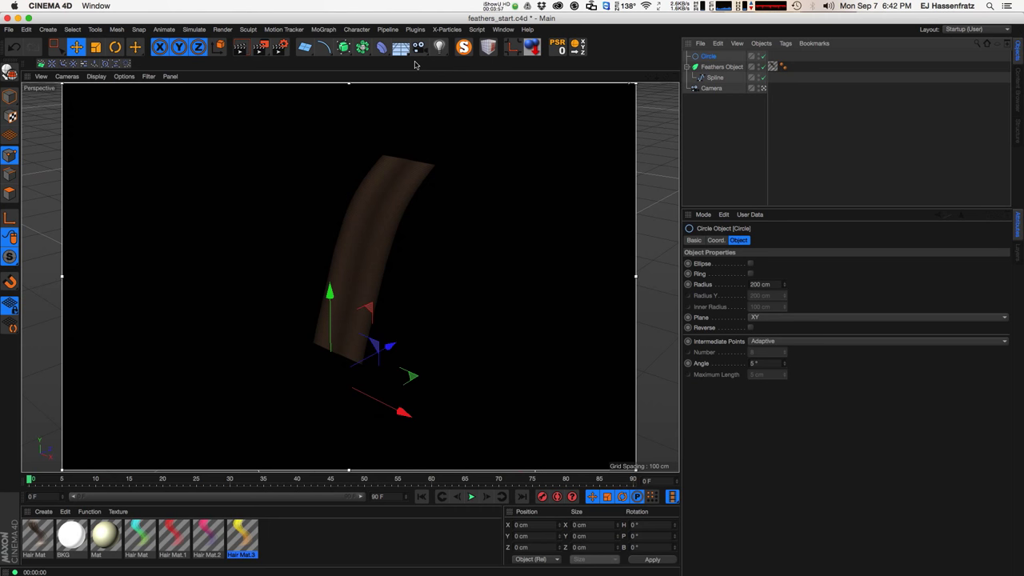
mouse_move(362, 47)
left_mouse_down()
mouse_move(475, 86)
mouse_move(366, 52)
left_mouse_up()
left_click_drag(344, 48, 385, 99)
- Create an Instance object that references the spline under the Feathers Object
left_click(710, 66)
left_click(715, 89)
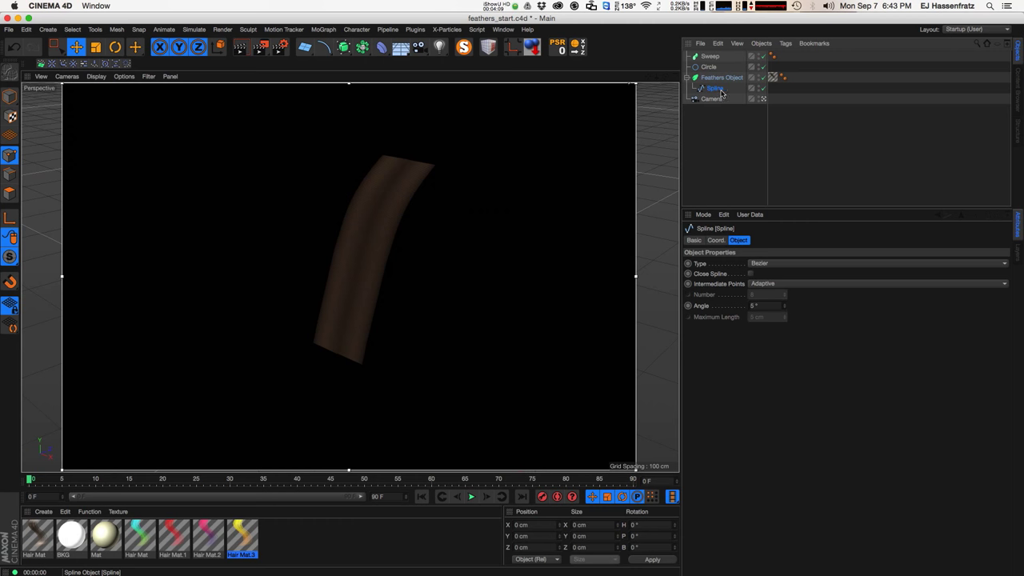
left_click(363, 46)
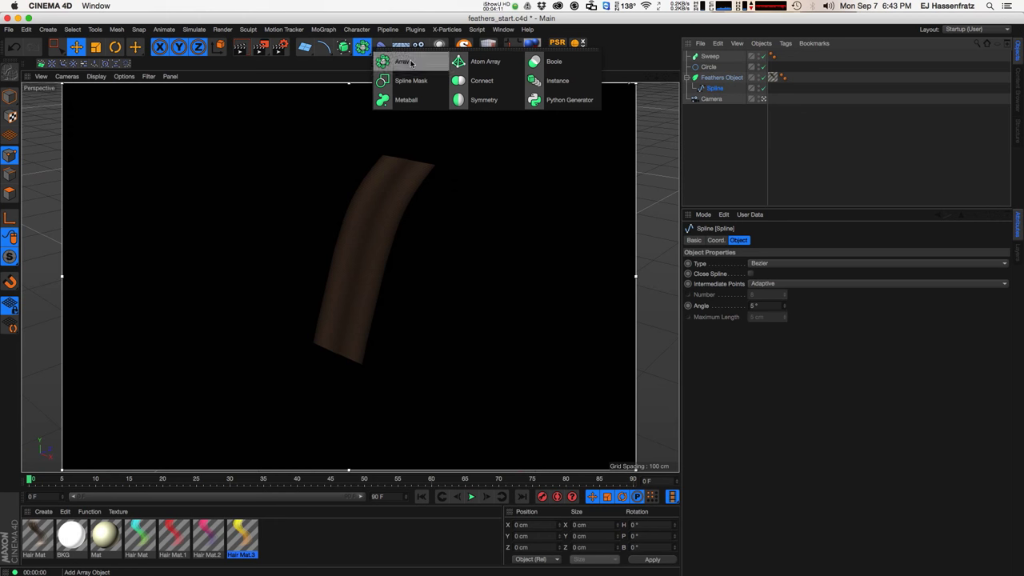
left_click(557, 80)
left_click(714, 98)
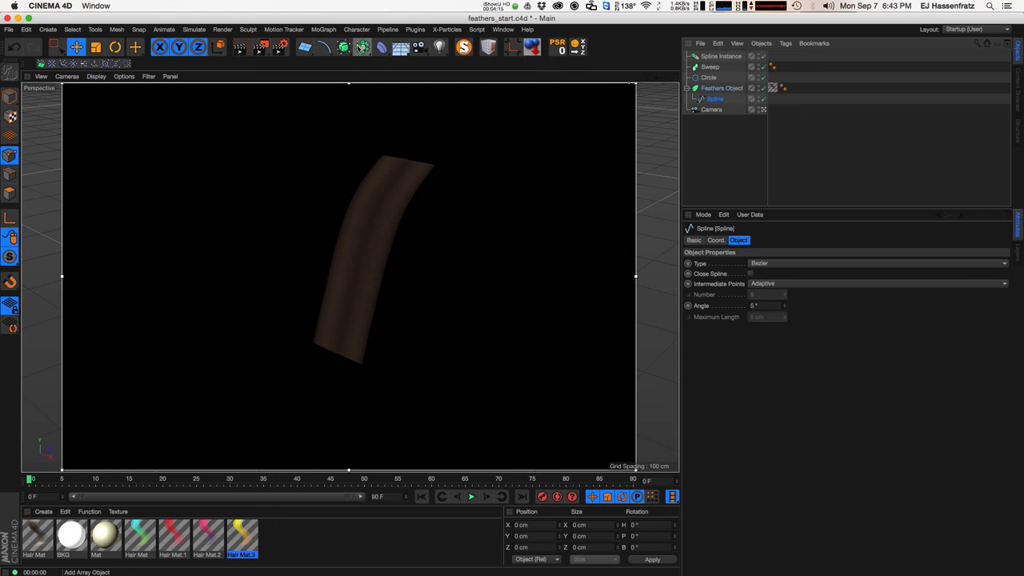
left_click(362, 46)
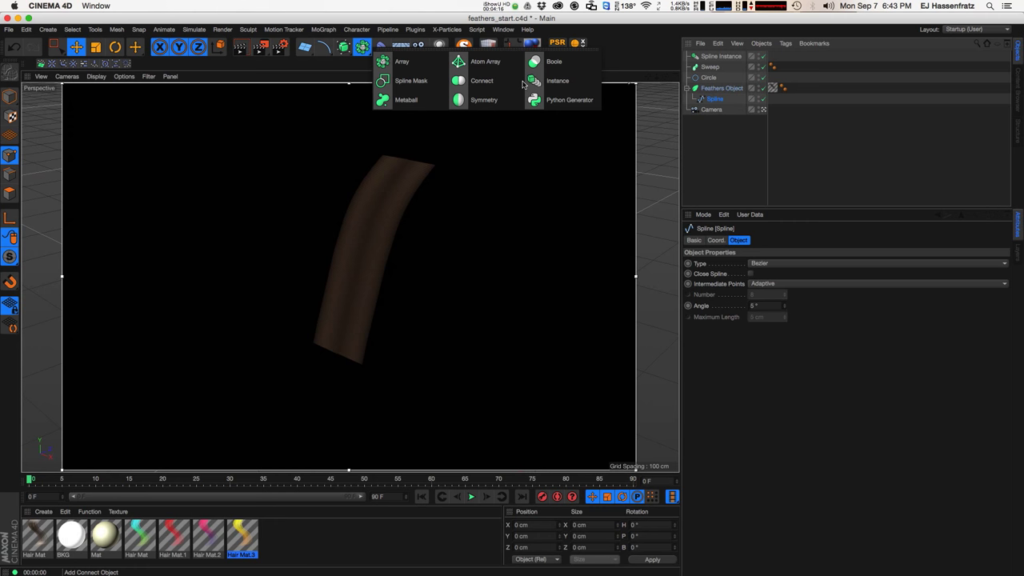
left_click(720, 56)
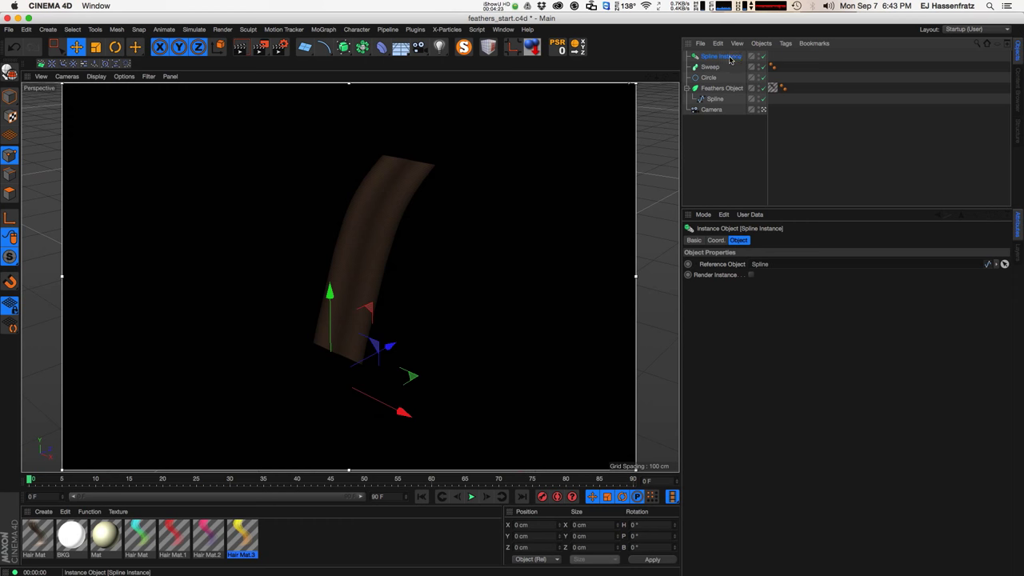
- Nest the circle and the spline instance under the Sweep, with the circle placed above the instance
left_click_drag(725, 59, 726, 82)
left_click(709, 71, "shift")
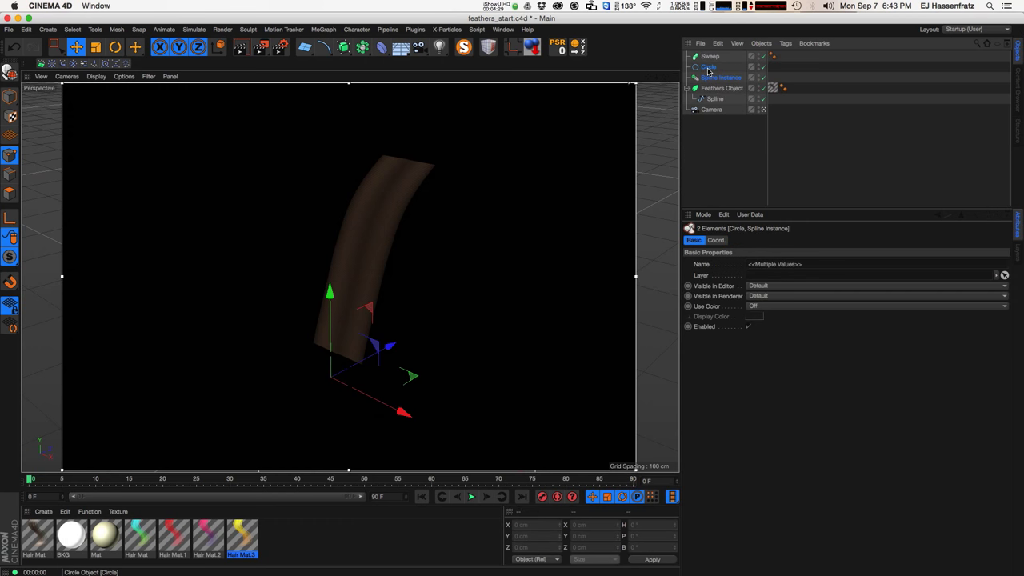
mouse_move(710, 72)
left_mouse_down()
mouse_move(728, 64)
mouse_move(716, 58)
left_mouse_up()
- Set the circle's radius to 1 cm and refresh the interactive render region
left_click(724, 68)
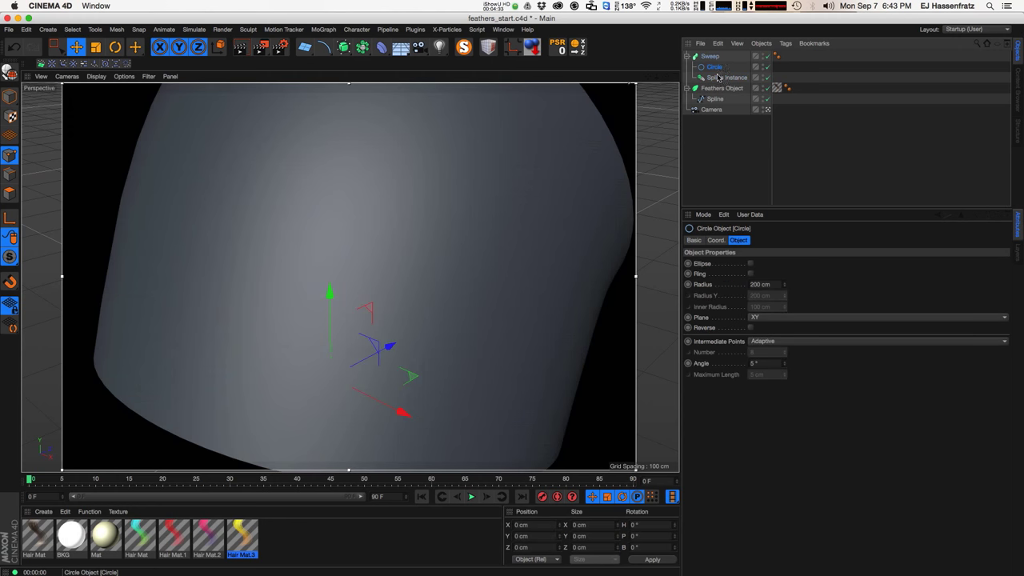
left_click_drag(784, 290, 755, 392)
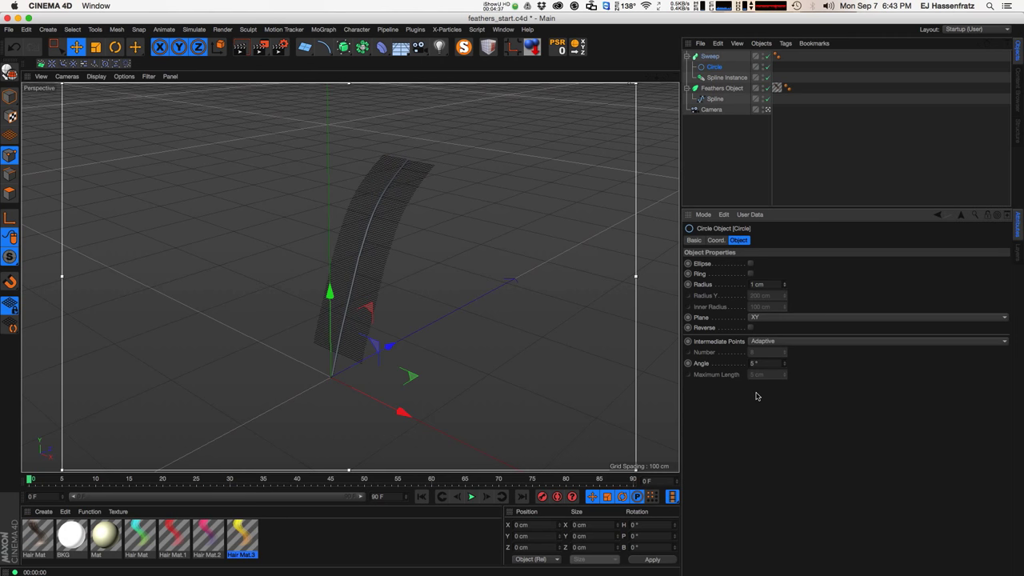
key("ctrl+r")
key("ctrl+r")
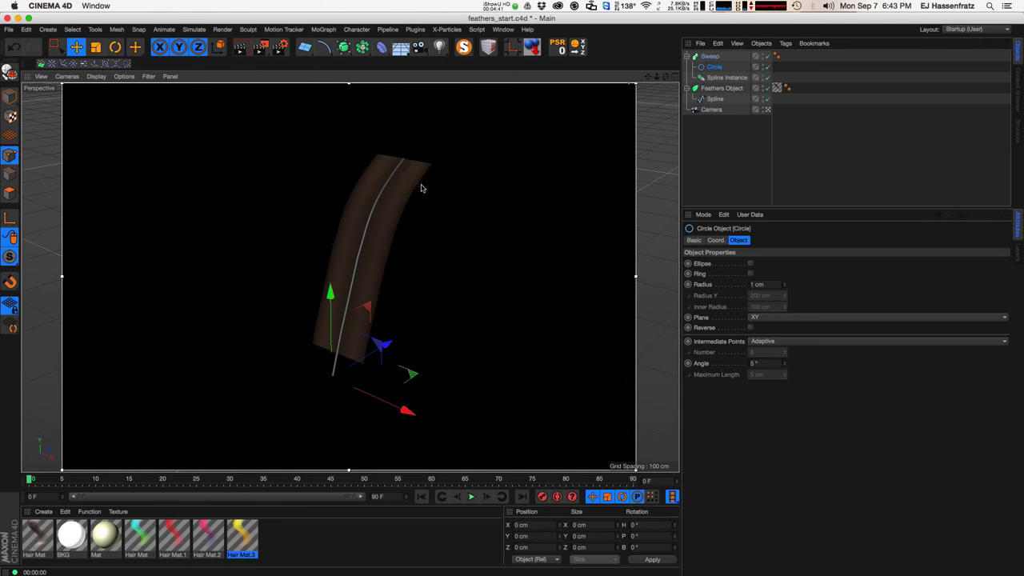
- Rename the Sweep object as Rachis
left_click(710, 57)
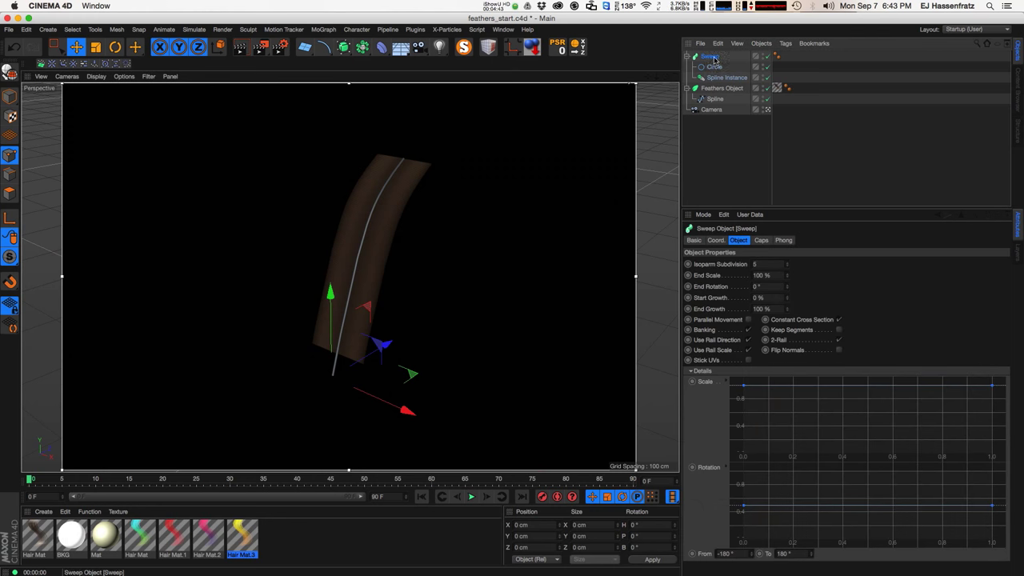
type("Rachi")
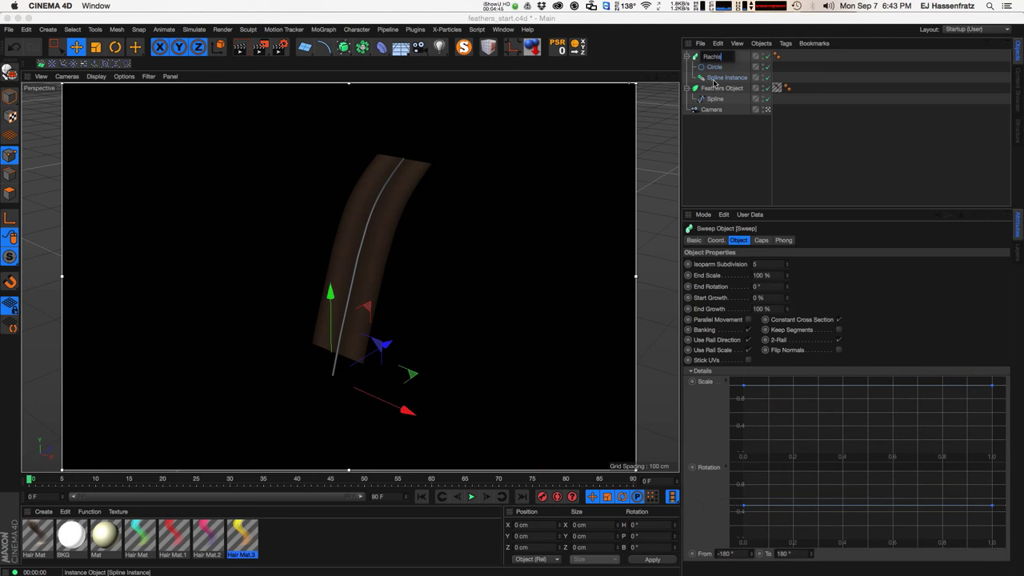
type("s")
key("Return")
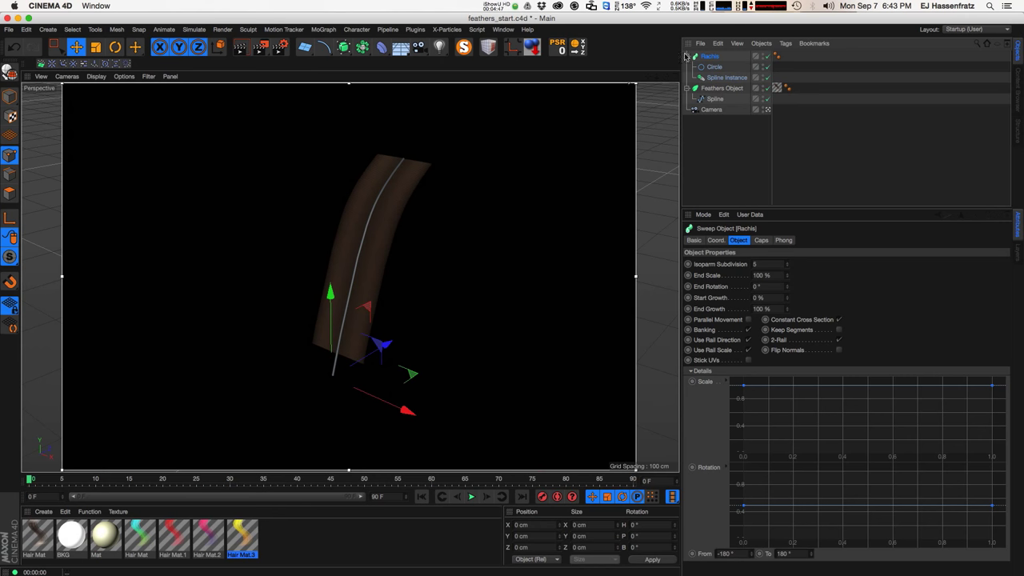
- Taper the Rachis sweep with an End Scale of 0% and apply the material Mat to it
left_click_drag(788, 280, 784, 363)
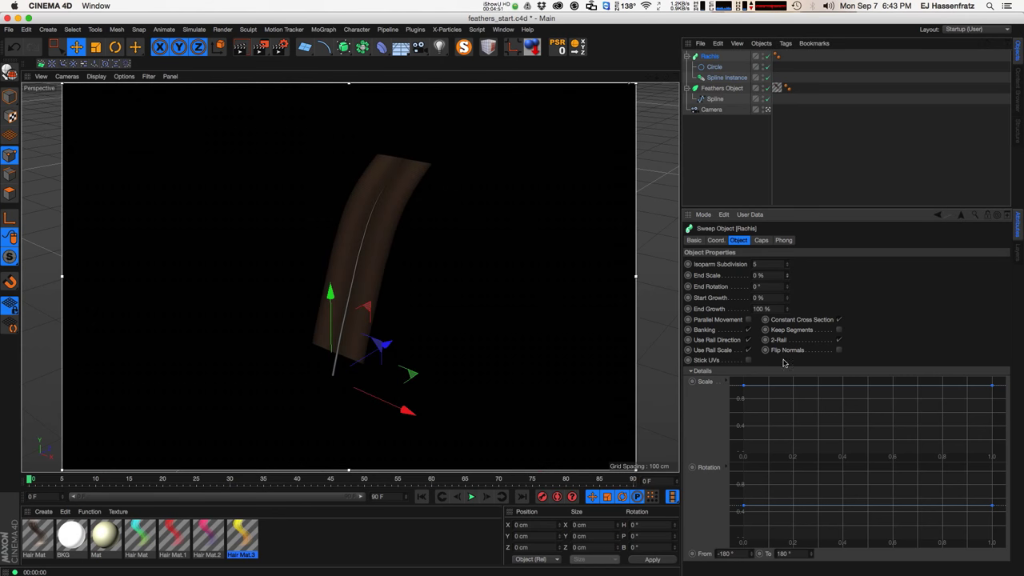
mouse_move(371, 210)
left_mouse_down("alt")
mouse_move(384, 221)
mouse_move(368, 206)
left_mouse_up("alt")
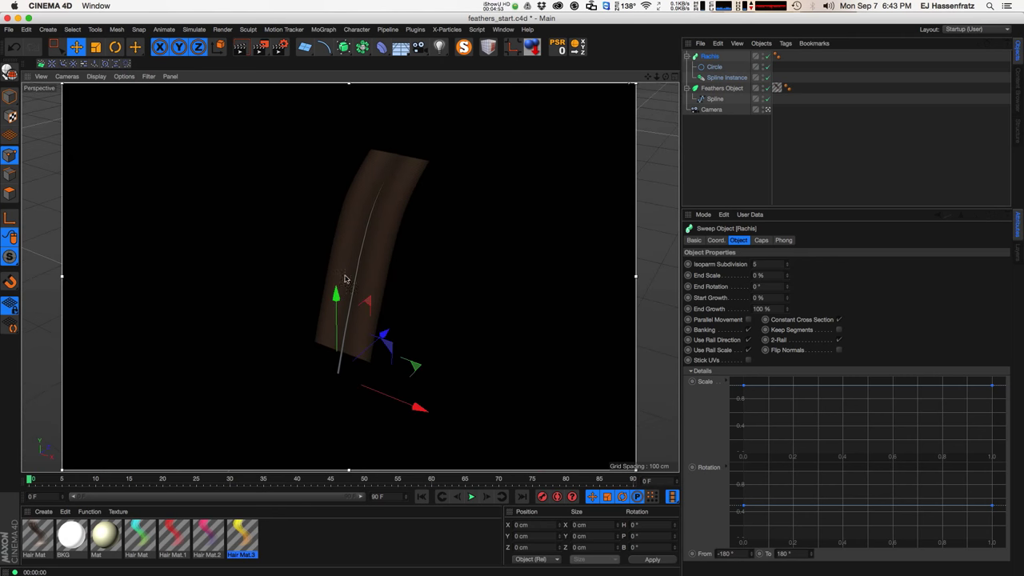
left_click_drag(107, 537, 726, 59)
mouse_move(402, 263)
left_mouse_down("alt")
mouse_move(333, 270)
mouse_move(388, 251)
mouse_move(387, 240)
left_mouse_up("alt")
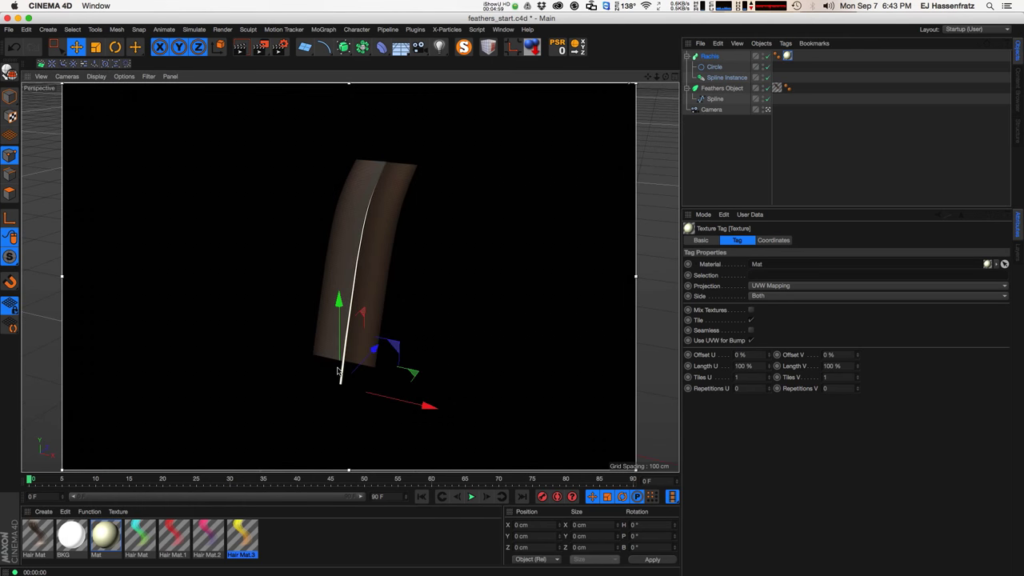
- Select the feather's spline in the four-view layout and reshape its curve by moving the middle point in the Right view
left_click(715, 100)
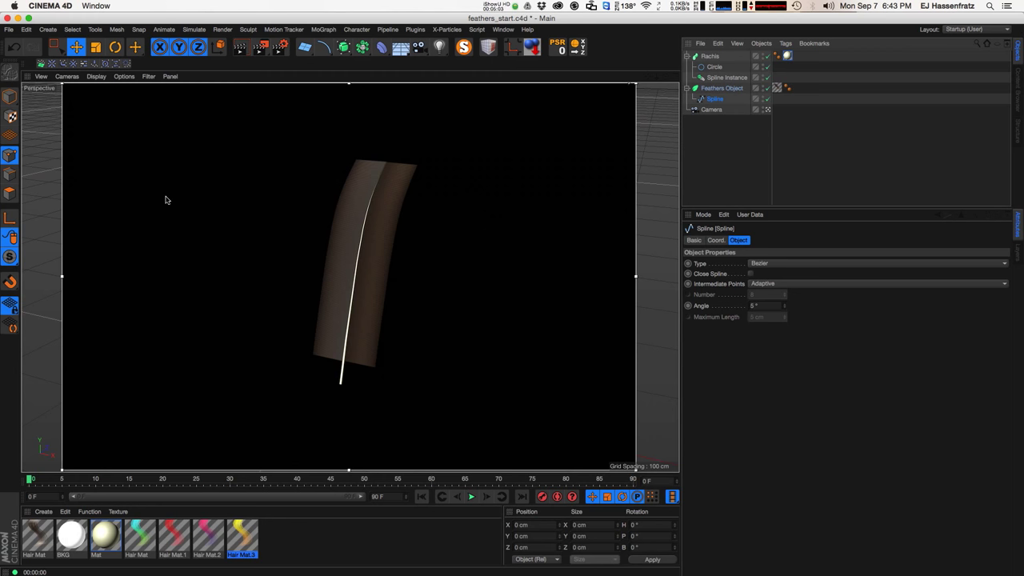
left_click(674, 77)
scroll(496, 365, "up", 2)
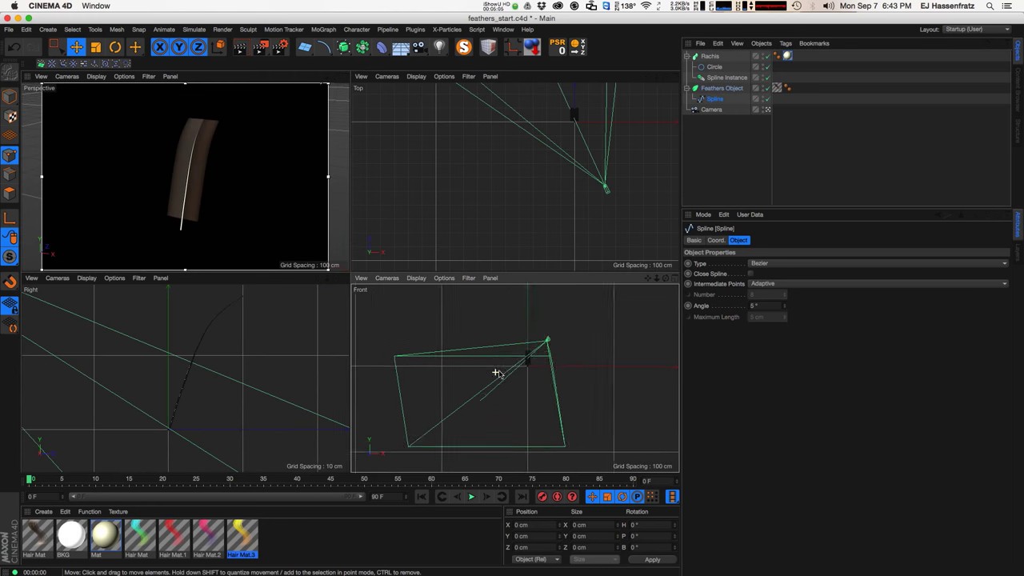
scroll(496, 373, "down", 2)
scroll(190, 368, "up", 3)
left_click(204, 367)
left_click_drag(227, 389, 225, 356)
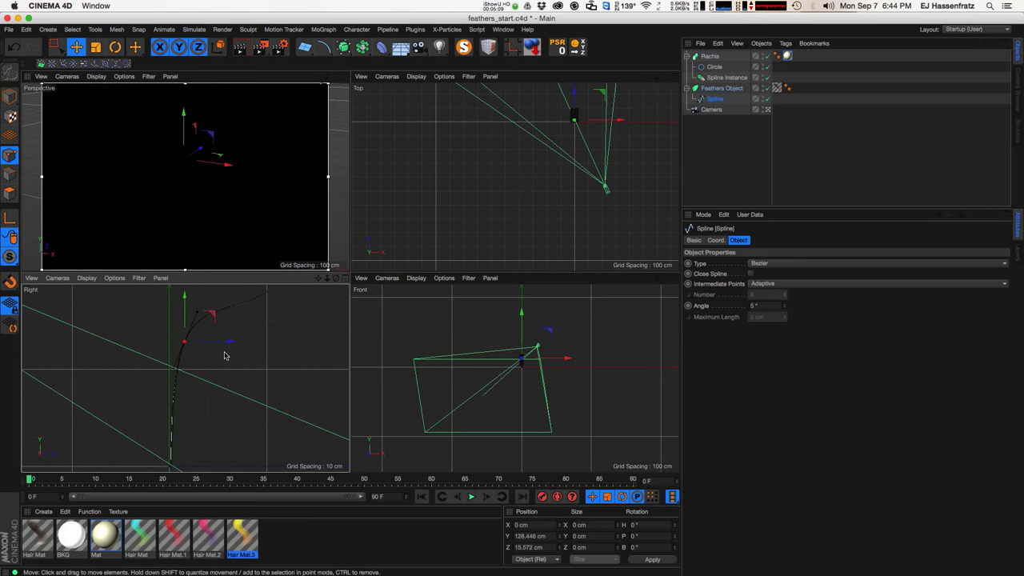
mouse_move(198, 312)
left_mouse_down()
mouse_move(217, 332)
mouse_move(206, 311)
left_mouse_up()
left_click_drag(198, 356, 218, 378)
key("super+r")
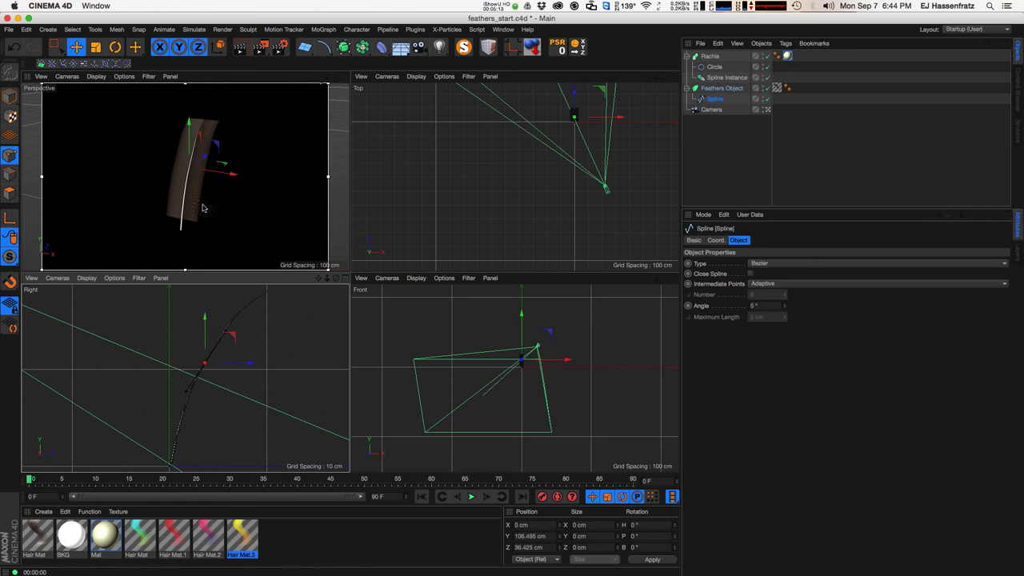
- Refine the position and tangents of the spline's middle point in the Right view for a smoother bend
left_click_drag(260, 349, 256, 348)
key("super+r")
left_click_drag(183, 389, 179, 396)
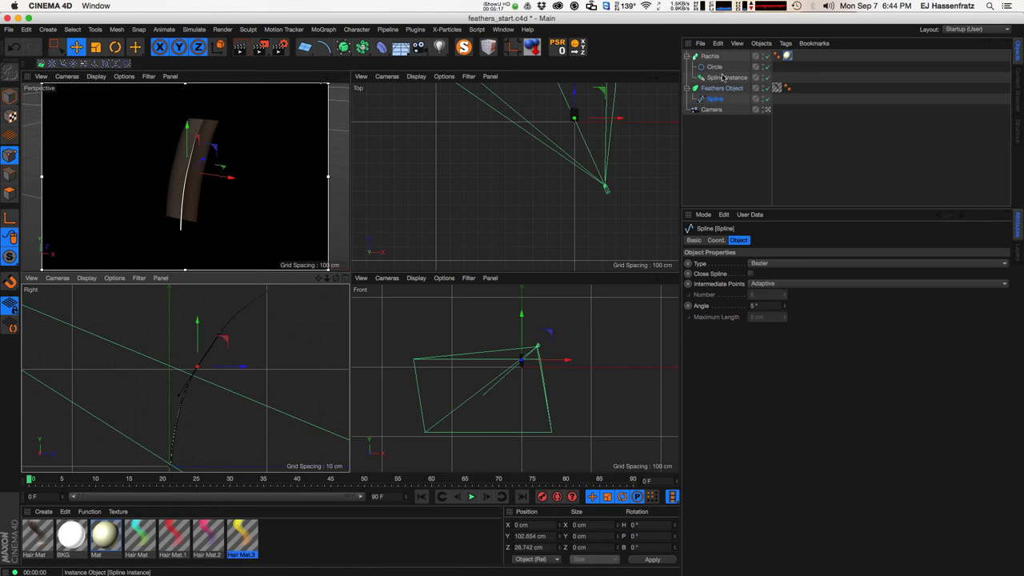
left_click_drag(181, 400, 176, 406)
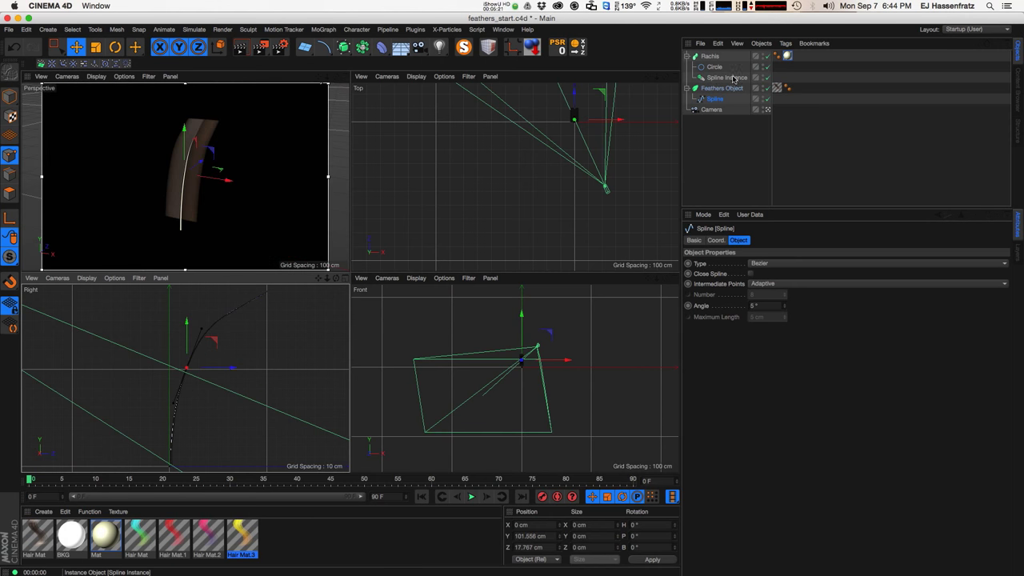
left_click_drag(193, 410, 216, 393)
- Adjust the spline's tip point in the Right view and reselect the middle point
left_click(266, 294)
left_click_drag(273, 318, 238, 294)
left_click(200, 361)
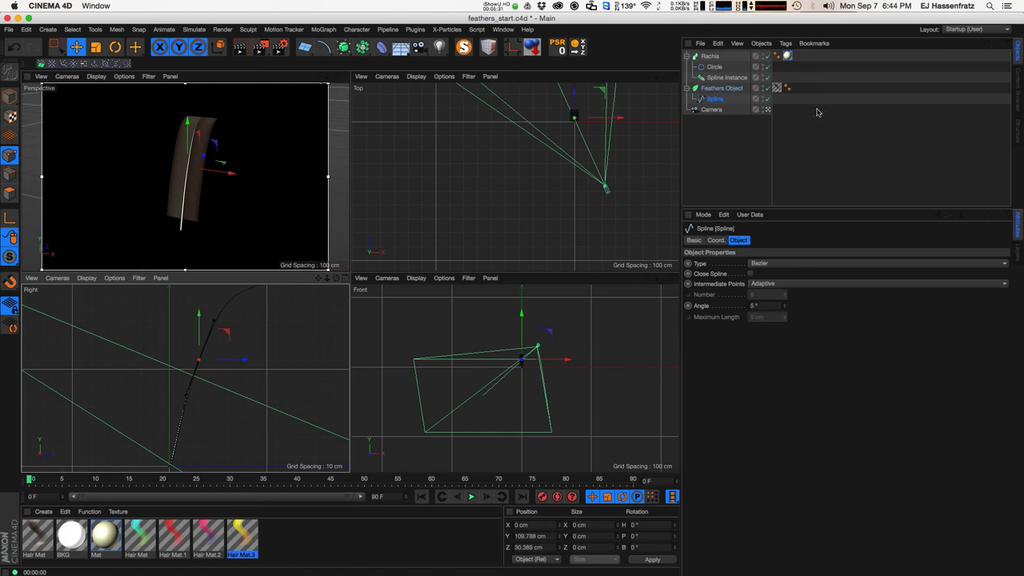
- Select the Feathers Object, maximize the perspective view with the render region on, and enlarge the object's attributes area
left_click(610, 149)
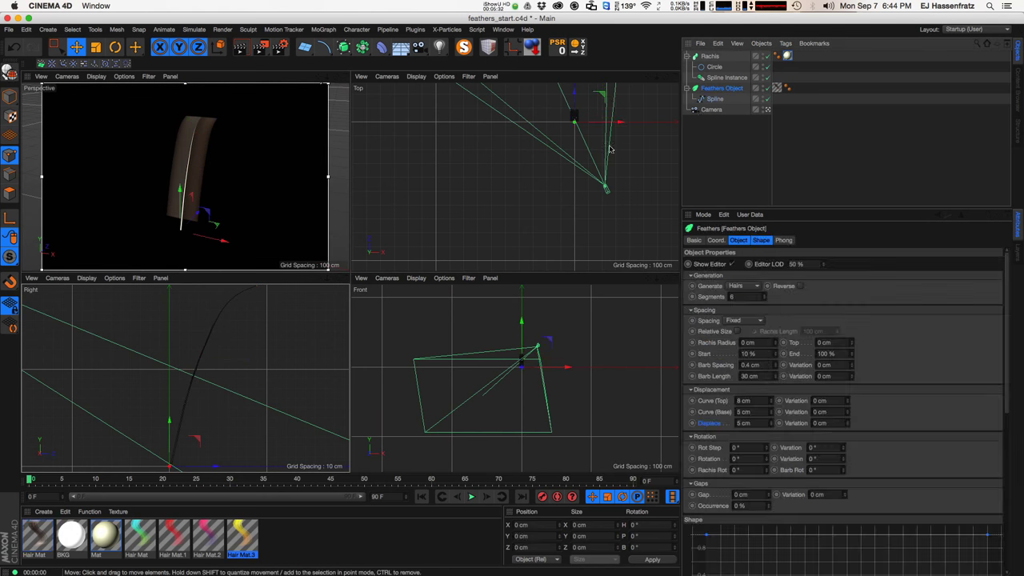
middle_click(326, 129)
left_click_drag(372, 262, 523, 232, "alt")
key("ctrl+r")
left_click_drag(825, 208, 824, 141)
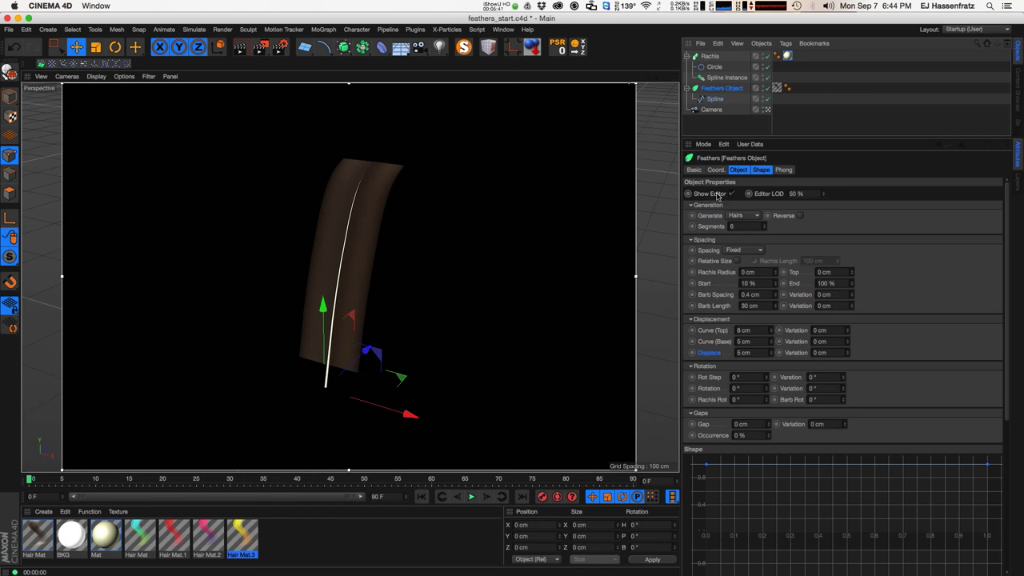
- Try Editor LOD values of 0% and 100% with the render region off, restoring 50% and the render region
key("alt+r")
key("alt+r")
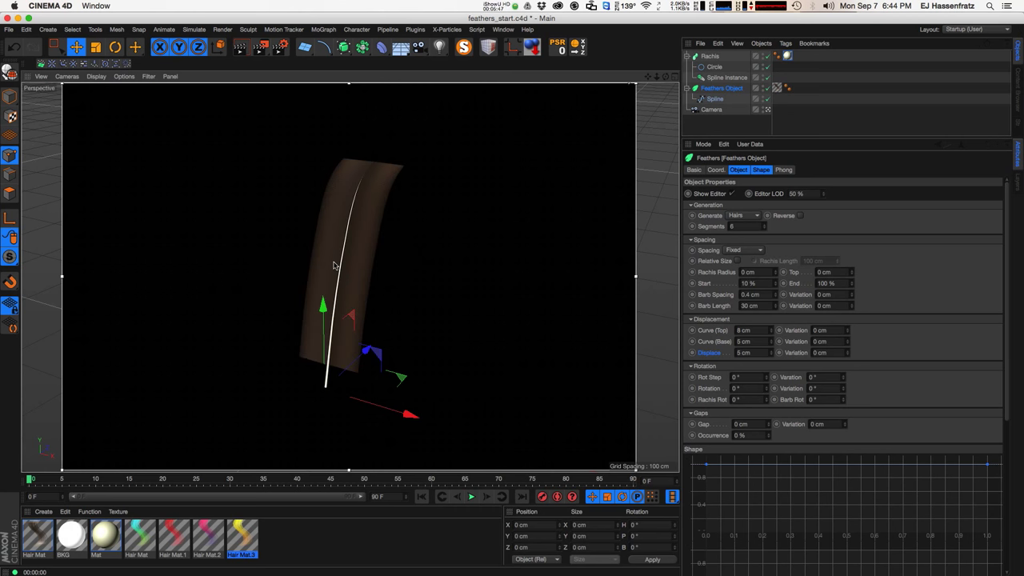
key("alt+r")
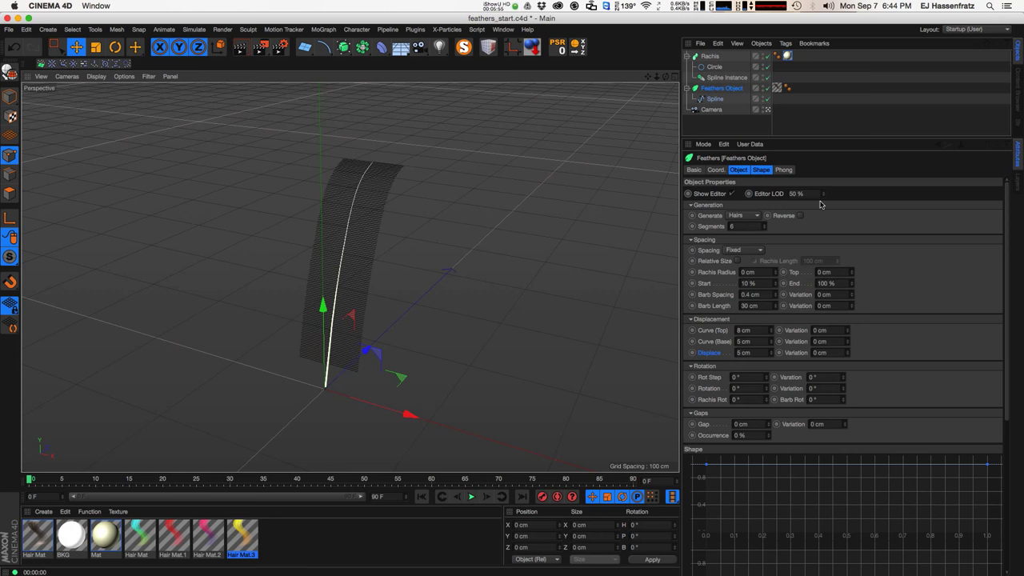
left_click_drag(823, 196, 794, 274)
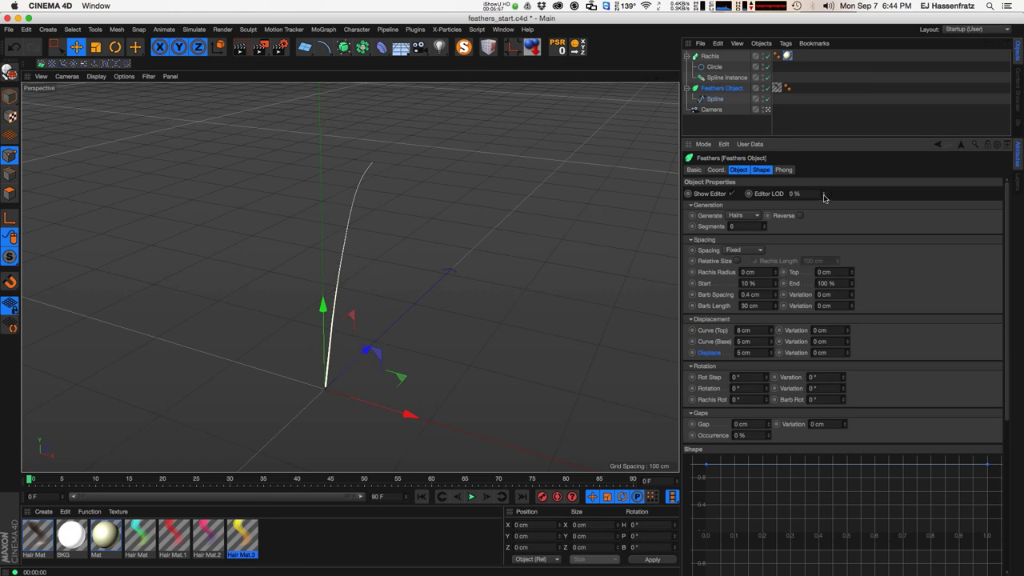
left_click_drag(824, 195, 850, 136)
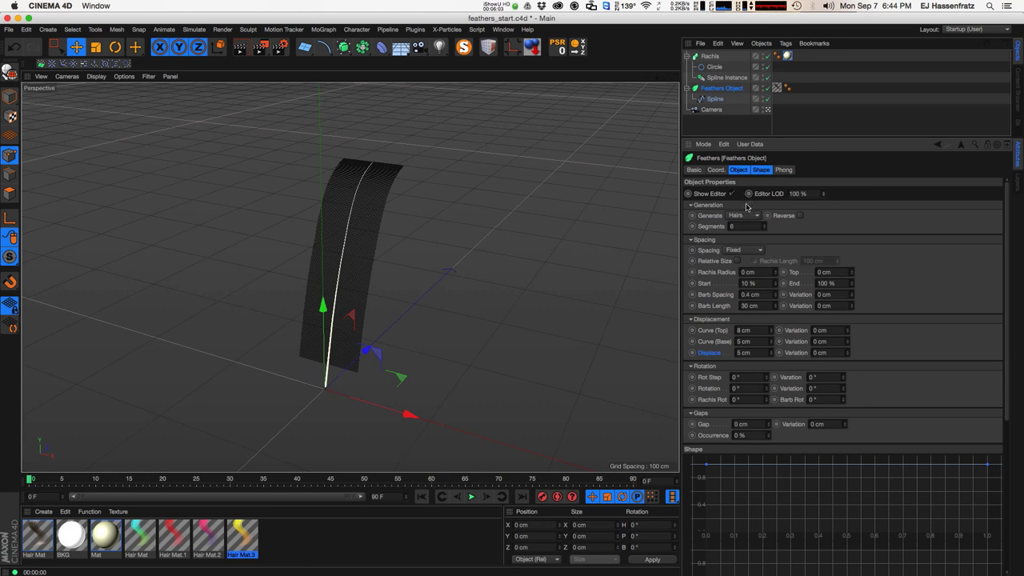
left_click(798, 193)
type("50")
key("Return")
key("alt+r")
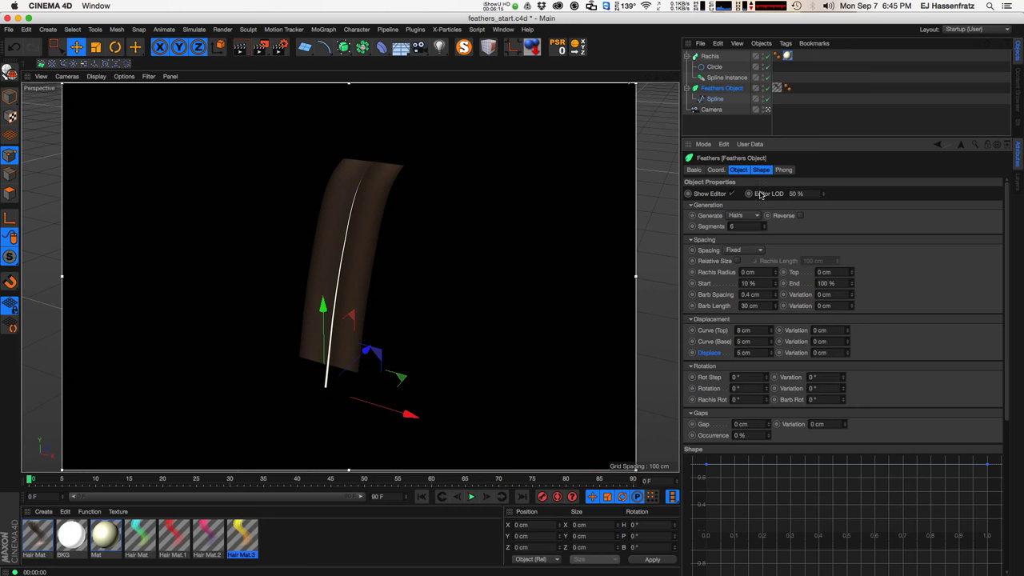
- Keep the Feathers Object generating Hairs and set its Segments to 11
left_click(739, 216)
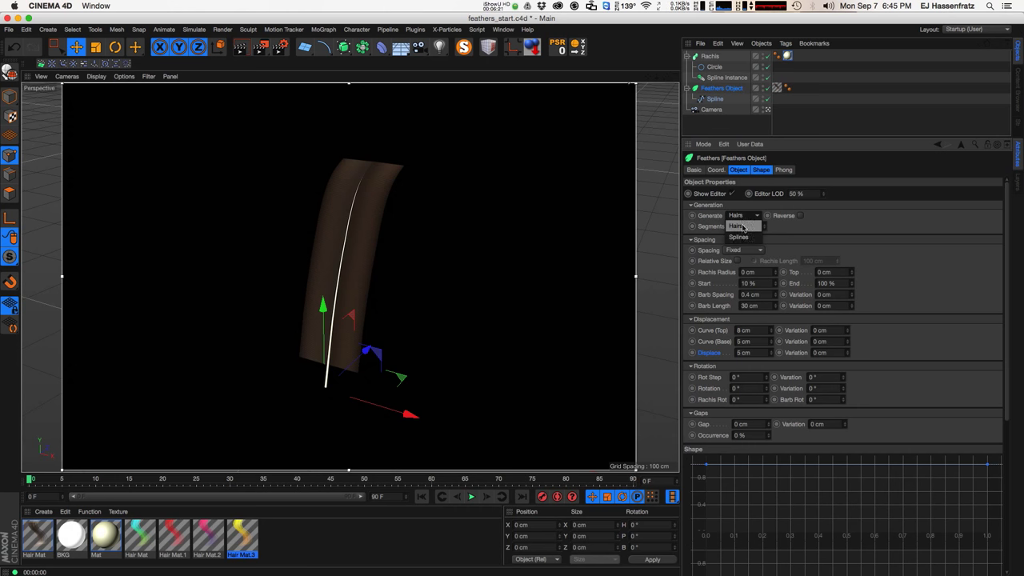
left_click(737, 227)
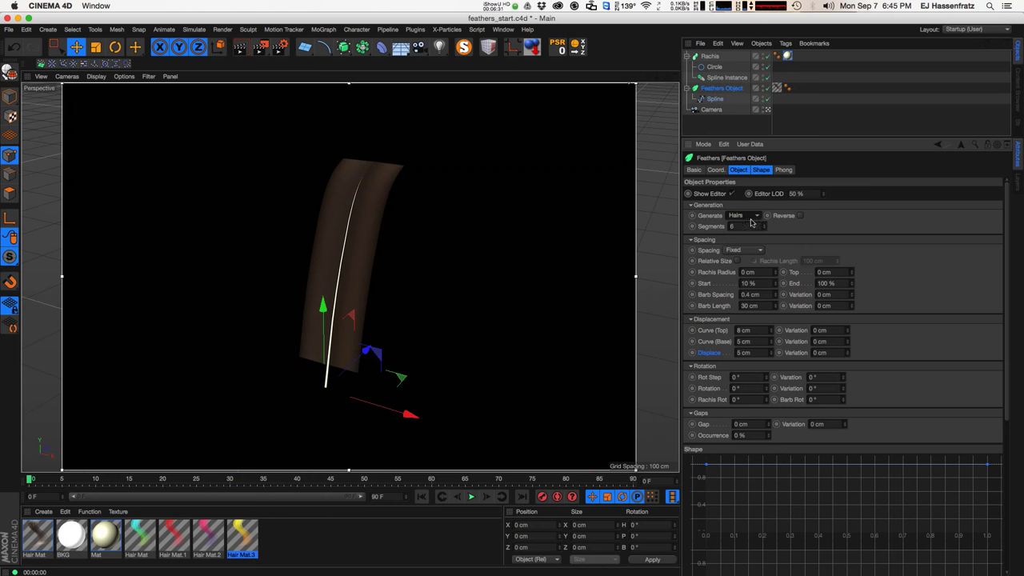
left_click_drag(765, 227, 765, 223)
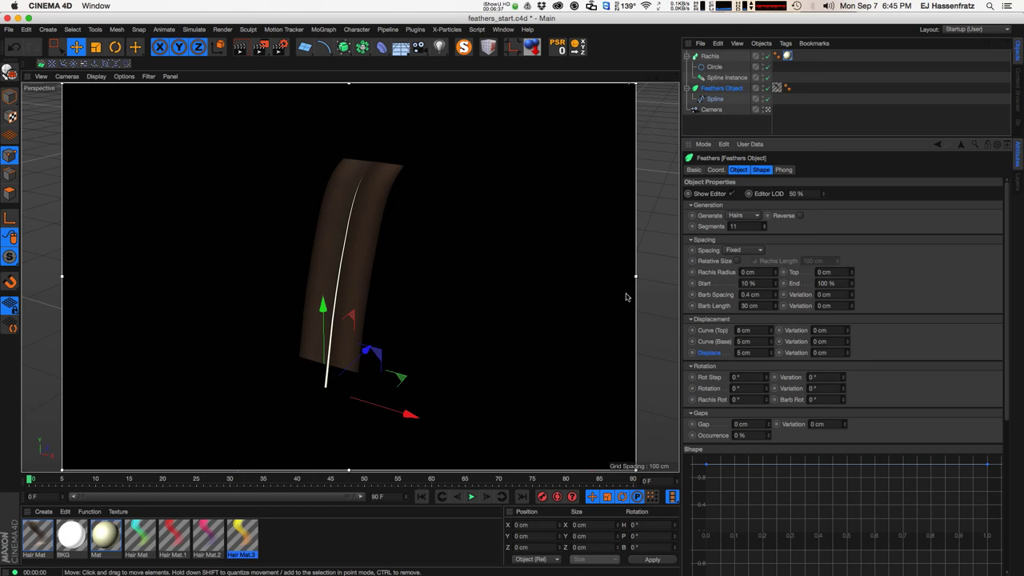
left_click_drag(765, 227, 761, 231)
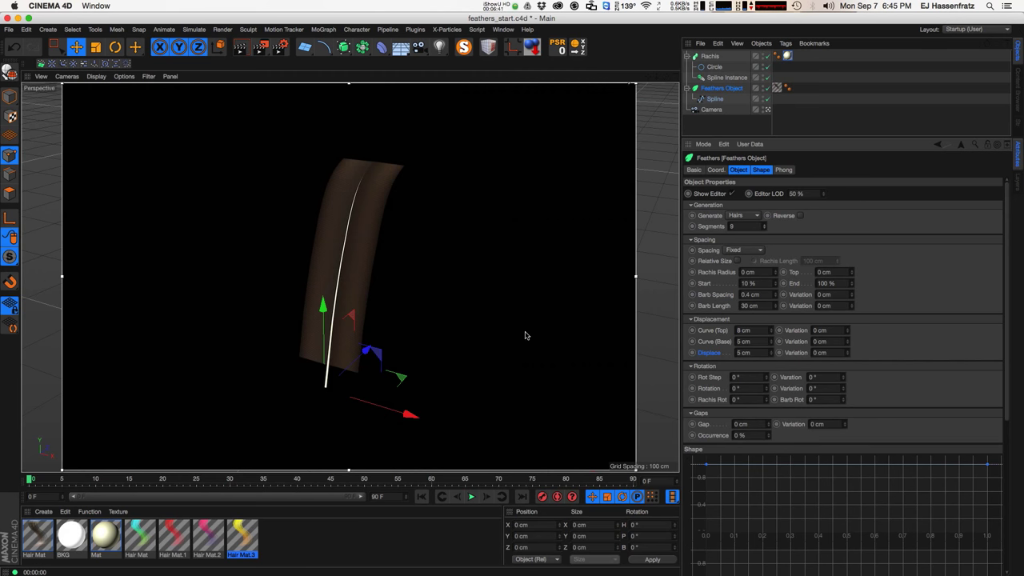
left_click(764, 224)
left_click(764, 224)
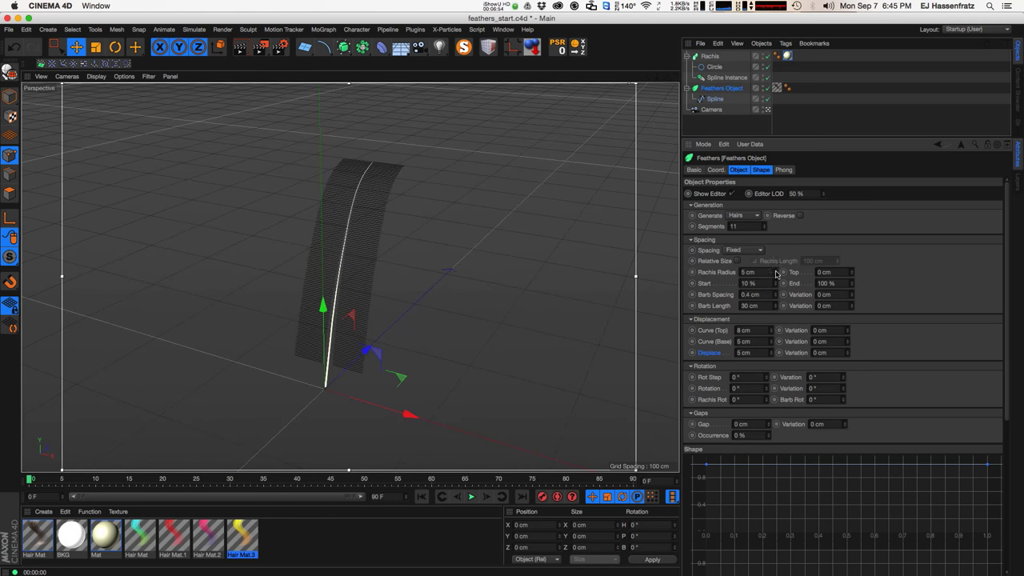
- Try a Rachis Radius of 16 cm with a changed Top radius on the Feathers Object, undoing both changes
left_click_drag(775, 273, 779, 270)
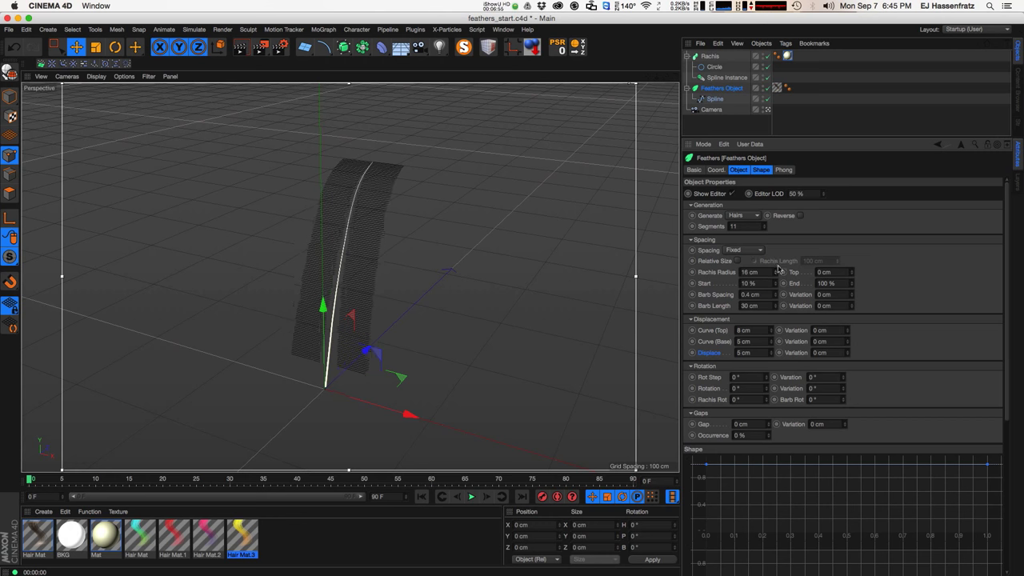
left_click_drag(852, 273, 854, 266)
key("super+z")
key("super+z")
- Set the Feathers Object's Rachis Radius to 1 cm and check how the barbs meet the rachis up close
left_click_drag(775, 274, 775, 271)
right_click_drag(337, 363, 396, 320, "alt")
left_click_drag(776, 273, 775, 278)
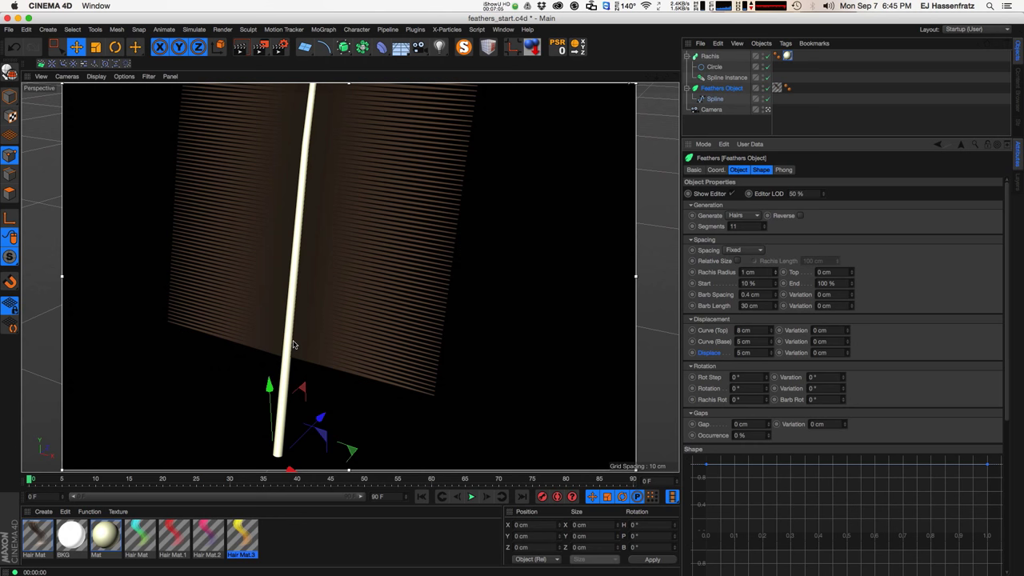
right_click_drag(459, 238, 389, 338, "alt")
left_click_drag(389, 338, 406, 228, "alt")
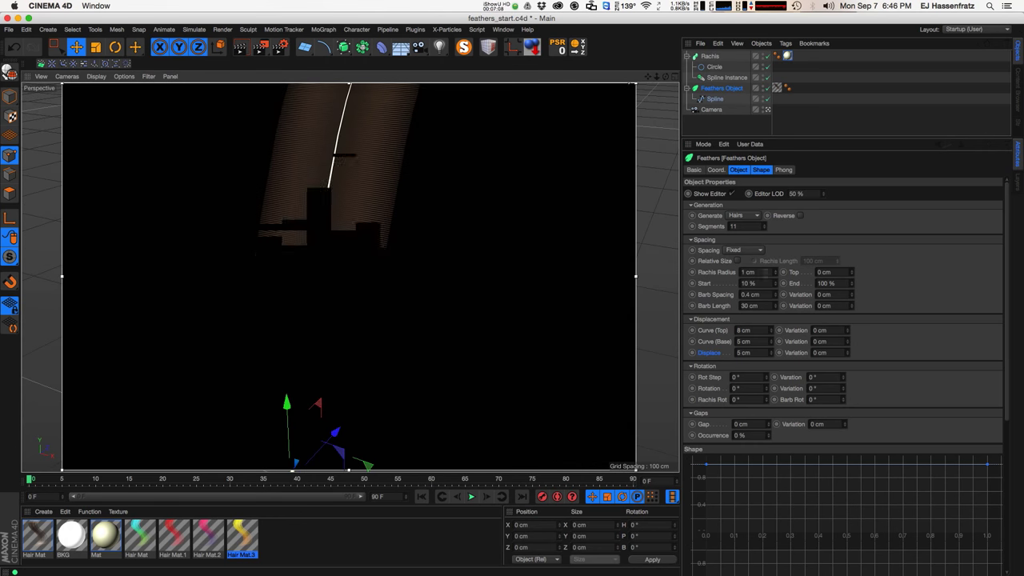
right_click_drag(475, 251, 435, 288, "alt")
middle_click_drag(482, 283, 464, 285, "alt")
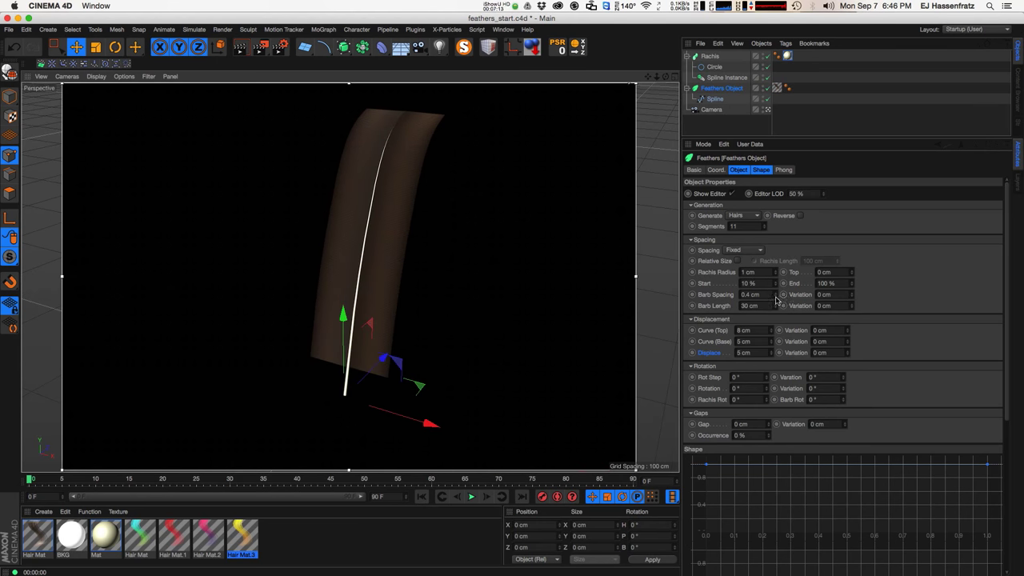
- Try barb Start values of 58% and 0% along the rachis, restoring 10%
mouse_move(774, 287)
left_mouse_down()
mouse_move(788, 268)
mouse_move(776, 299)
mouse_move(776, 279)
left_mouse_up()
key("ctrl+r")
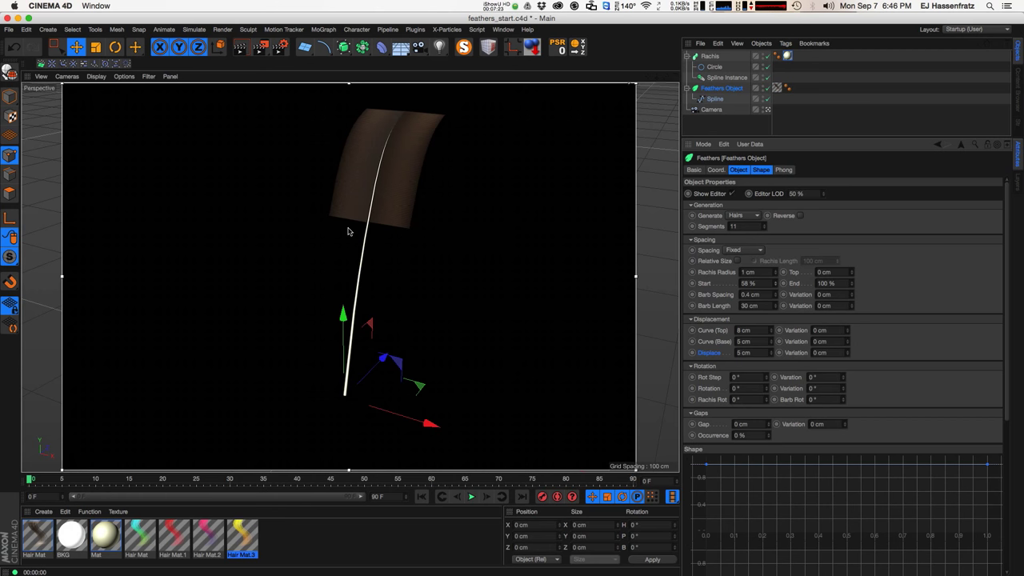
left_click_drag(779, 286, 709, 395)
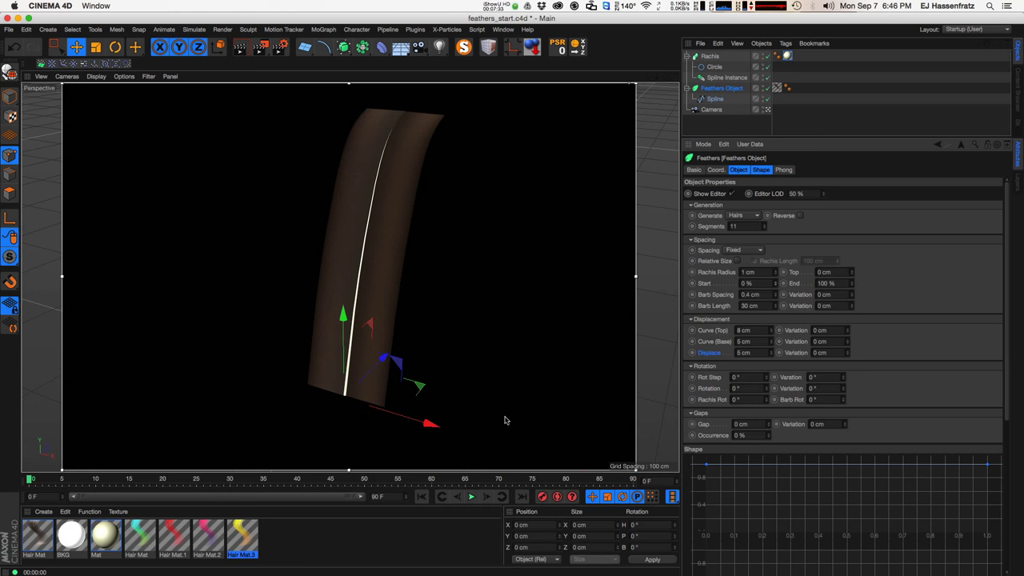
double_click(745, 283)
type("10")
key("Return")
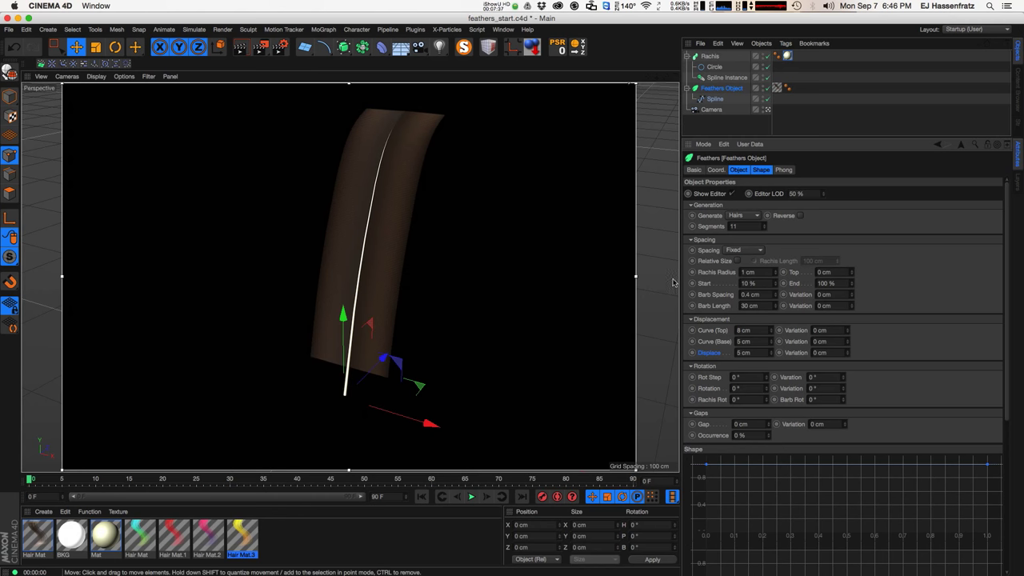
- Try a wider Barb Spacing of 1.3 cm, restoring 0.4 cm
left_click(773, 296)
left_click(775, 293)
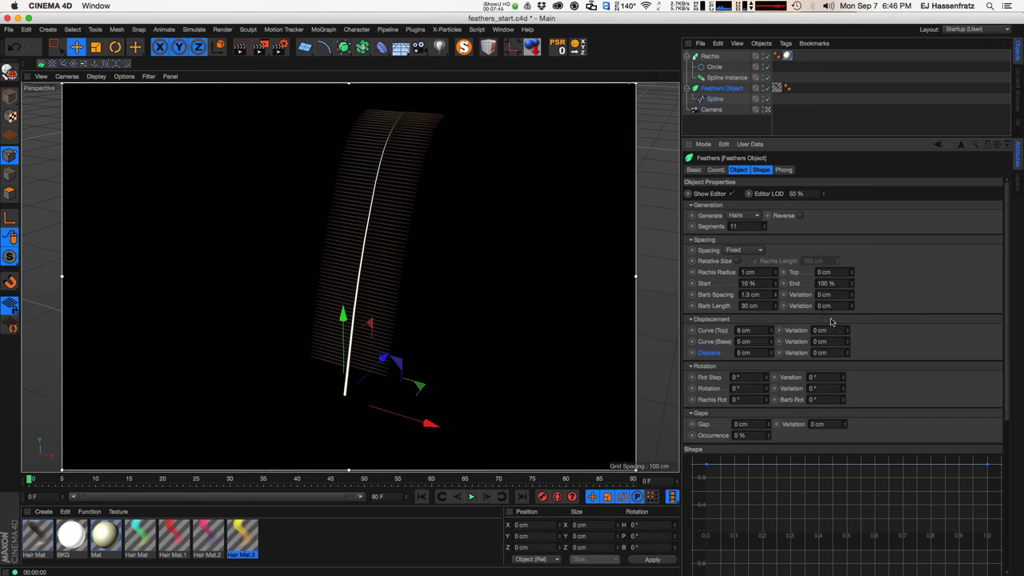
left_click(755, 295)
type(".")
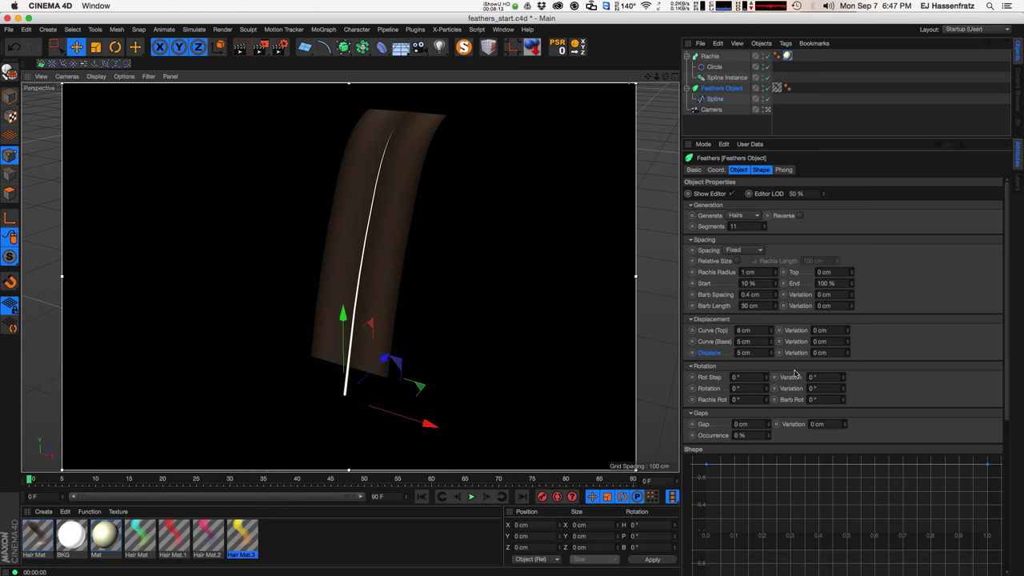
- Test a Barb Spacing Variation of 0.4 cm and settle on 0.1 cm
left_click(851, 293)
left_click(852, 294)
left_click(852, 294)
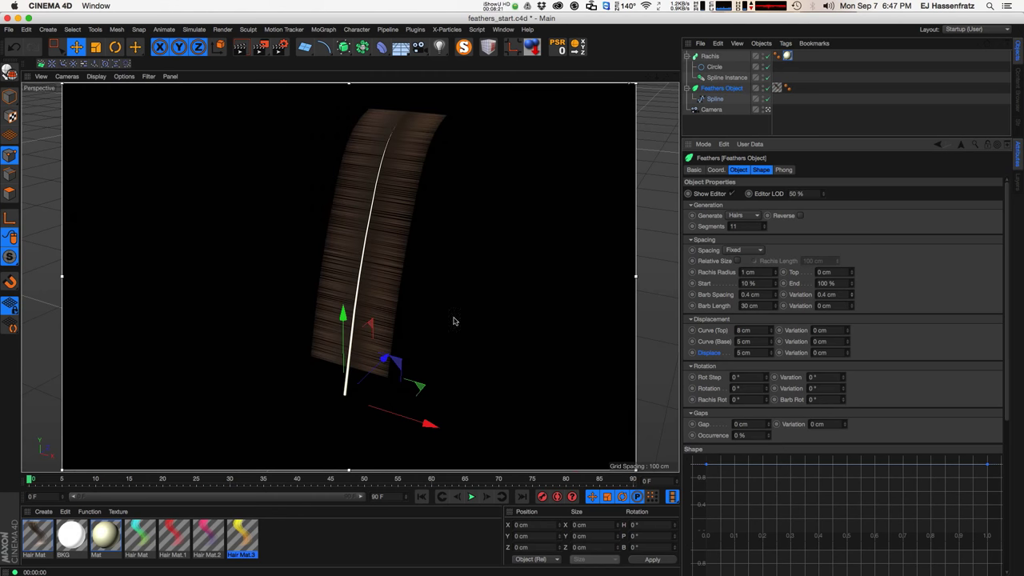
left_click(825, 294)
type("0.1")
key("Return")
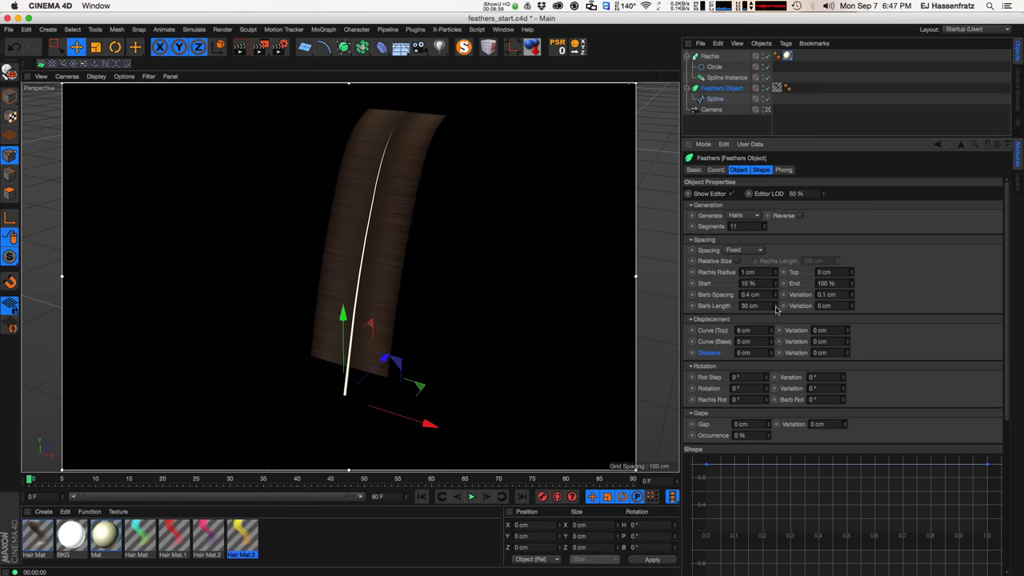
- Lengthen the feather's barbs to a Barb Length of 45 cm with a Variation of 1 cm
left_click_drag(775, 311, 780, 290)
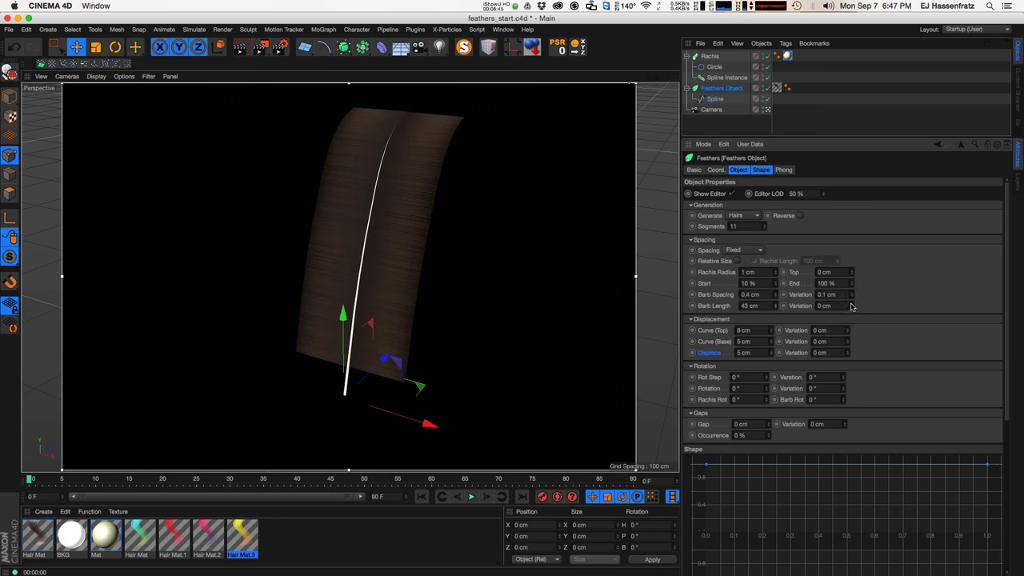
left_click_drag(851, 306, 854, 307)
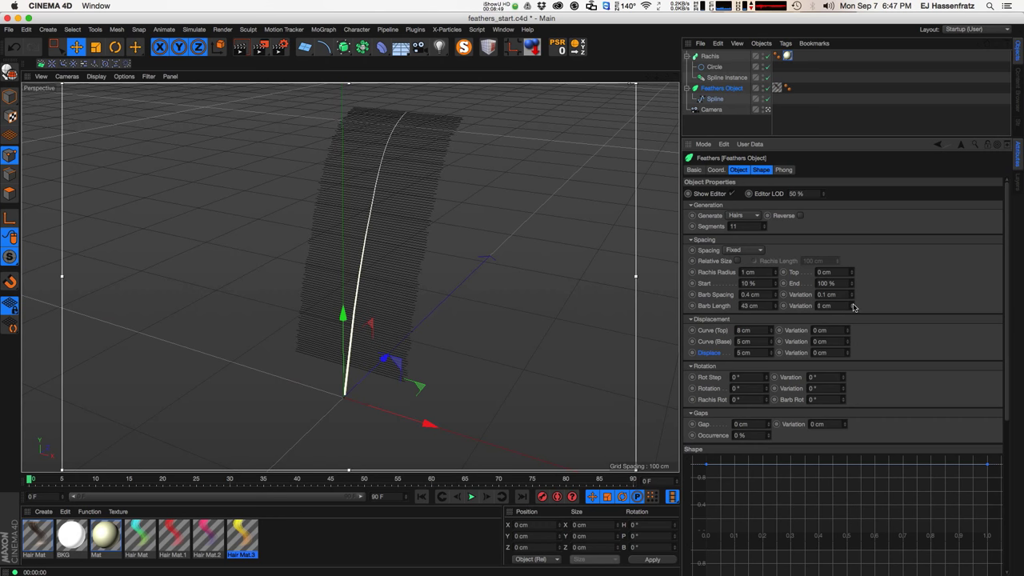
left_click_drag(854, 307, 852, 314)
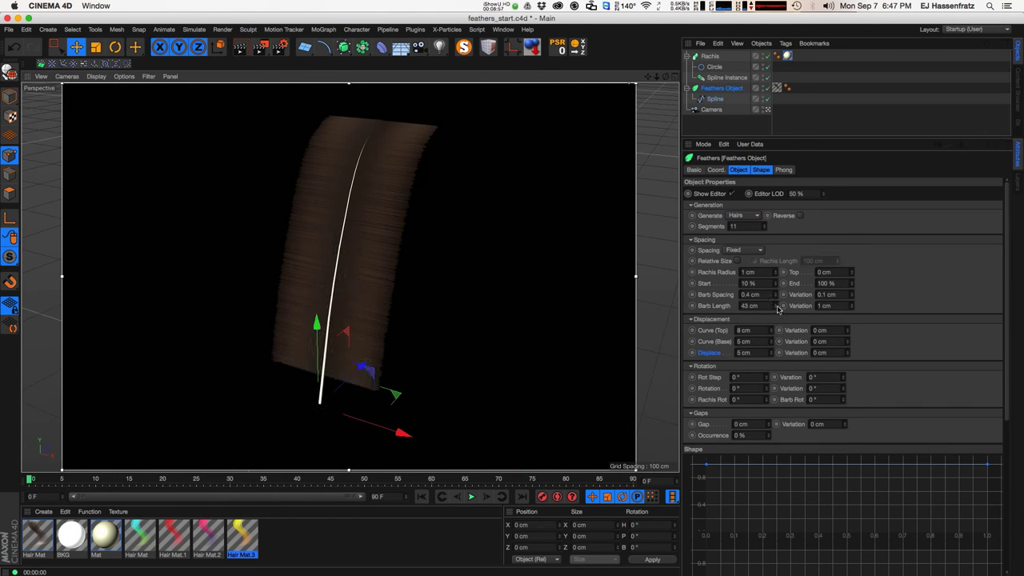
left_click_drag(773, 306, 773, 301)
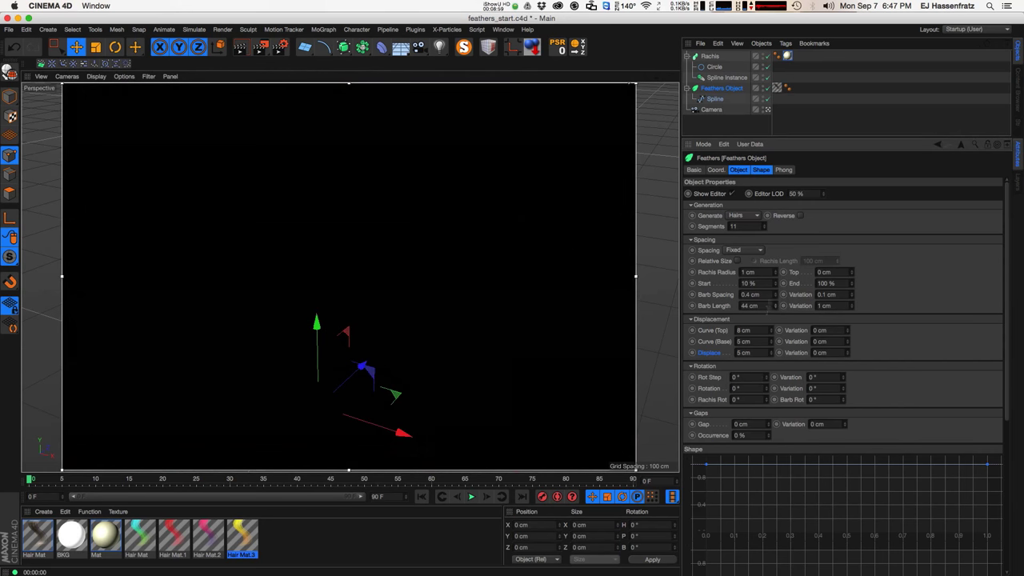
- Try a Curve (Base) displacement of 76 cm on the barbs and undo it
scroll(357, 267, "down", 1)
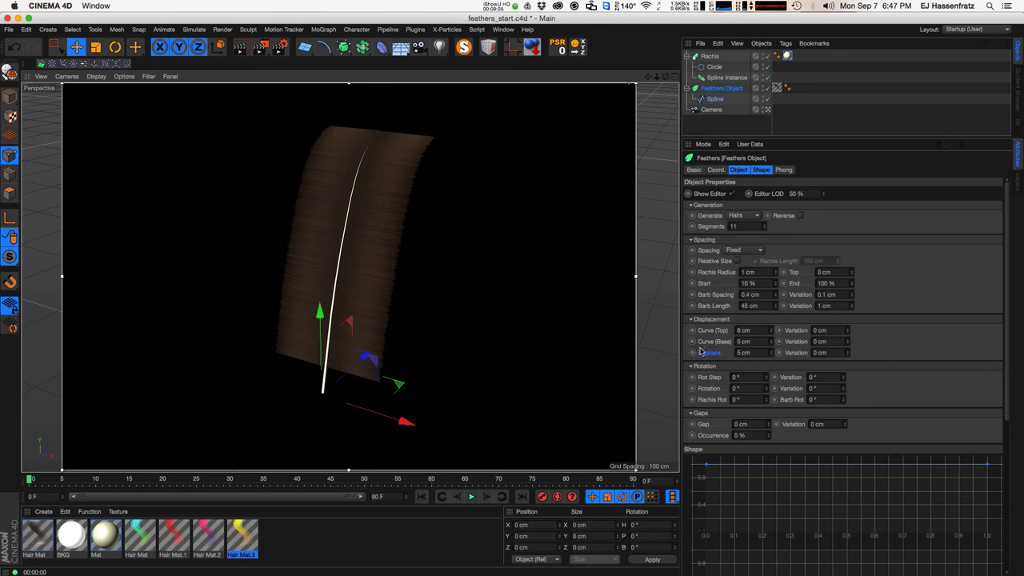
mouse_move(777, 330)
left_mouse_down()
mouse_move(771, 336)
mouse_move(781, 313)
left_mouse_up()
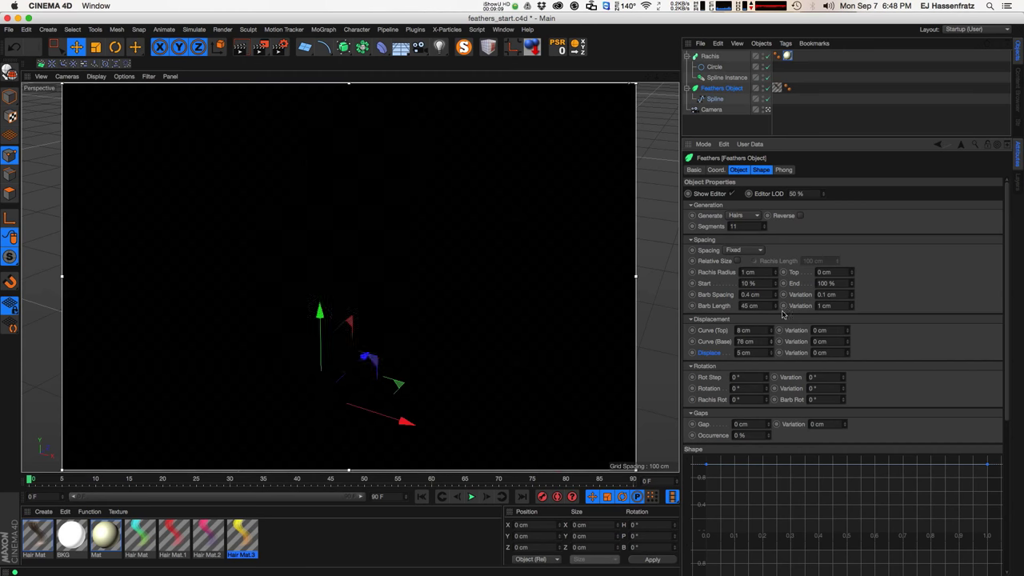
key("super+z")
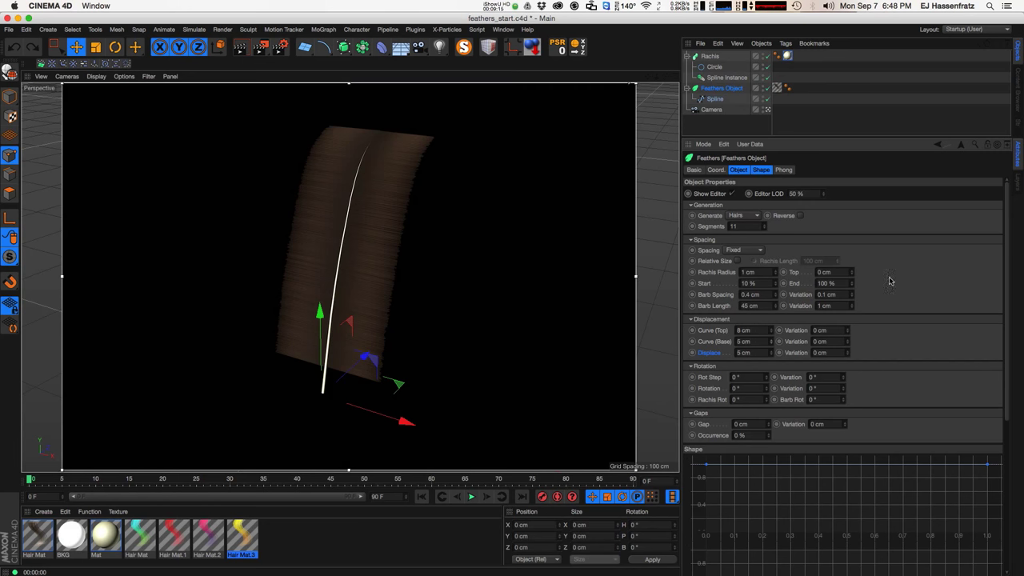
- Show the Cross Section graphs with all four views, and frame the feather in the Top and Right views
scroll(939, 449, "down", 8)
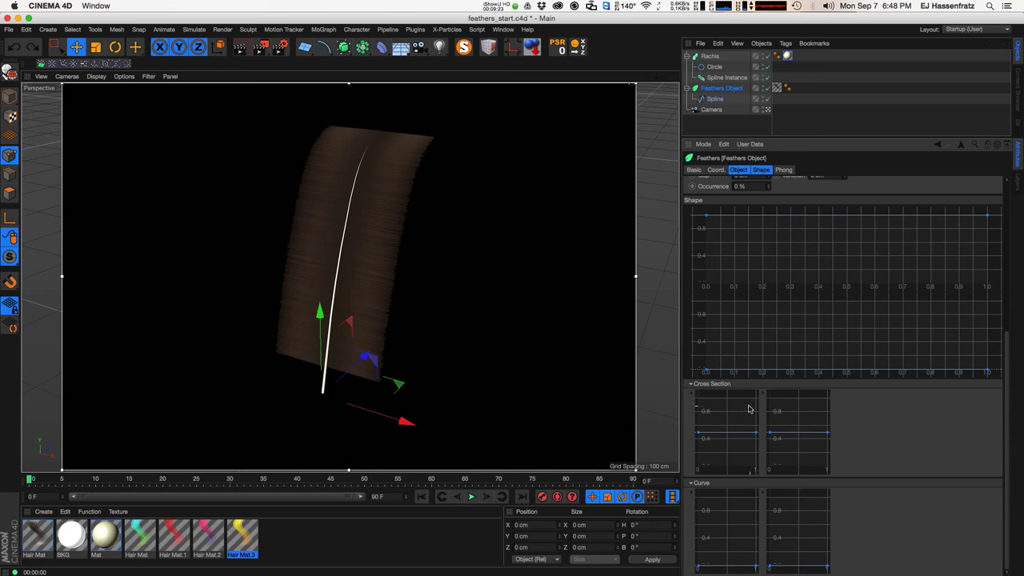
left_click_drag(510, 257, 525, 259, "alt")
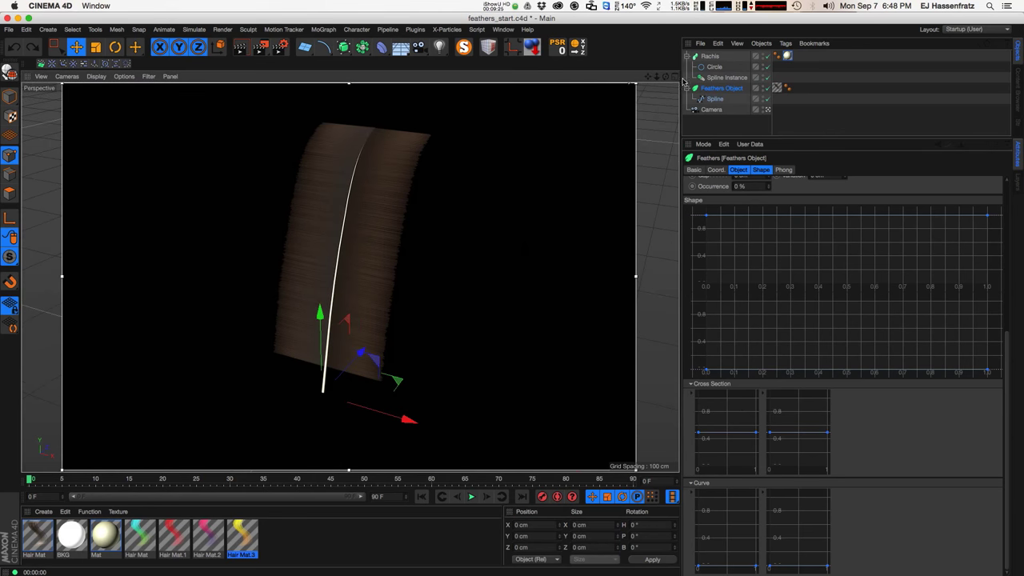
left_click(674, 76)
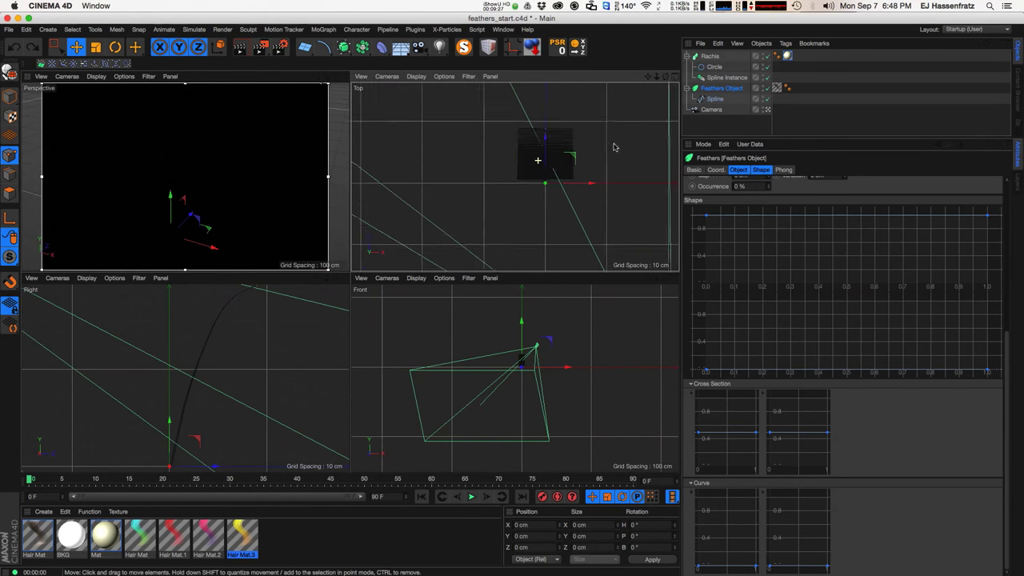
middle_click_drag(538, 160, 514, 176, "alt")
right_click_drag(514, 176, 558, 179, "alt")
right_click_drag(227, 335, 217, 355, "alt")
middle_click_drag(218, 355, 210, 363, "alt")
left_click_drag(190, 203, 194, 210, "alt")
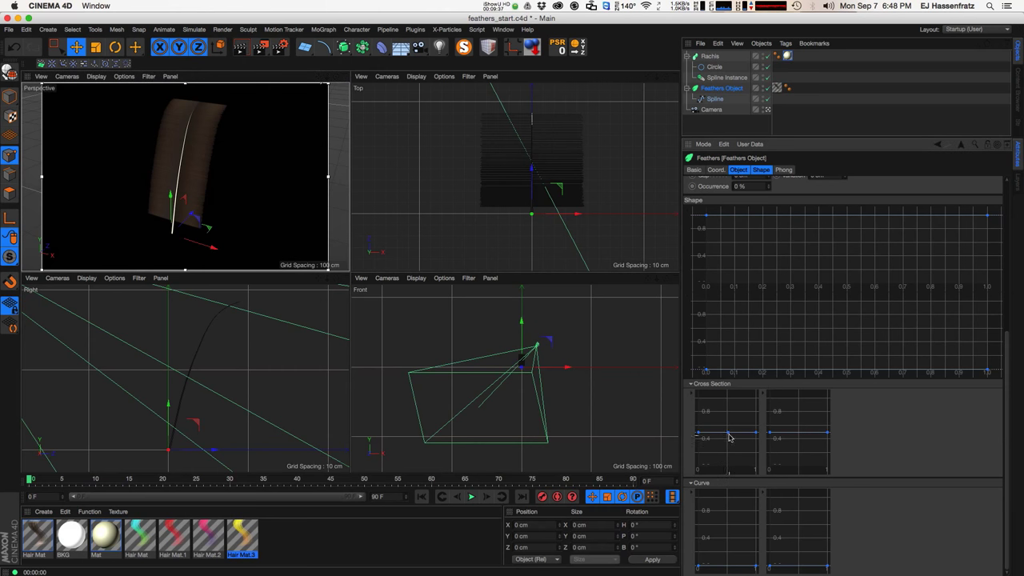
- Add a middle point to the first Cross Section graph, lower it to near 0, and slightly raise the curve's start point
left_click_drag(729, 436, 727, 468)
left_click_drag(208, 153, 240, 121, "alt")
right_click_drag(183, 114, 216, 112, "alt")
key("super+r")
mouse_move(206, 134)
left_mouse_down("alt")
mouse_move(235, 131)
mouse_move(201, 133)
mouse_move(279, 167)
left_mouse_up("alt")
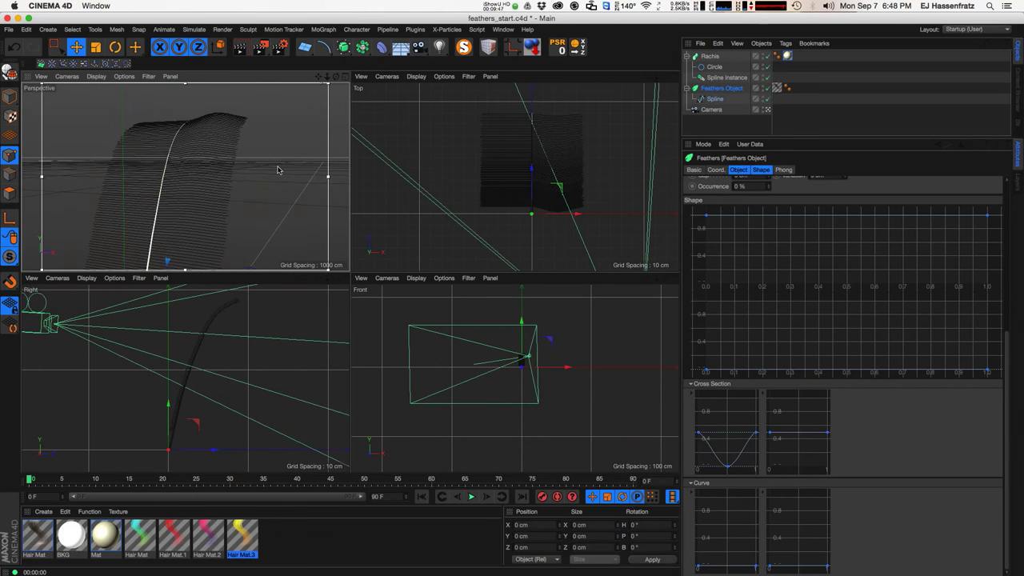
mouse_move(698, 435)
left_mouse_down()
mouse_move(691, 417)
mouse_move(681, 421)
mouse_move(666, 450)
mouse_move(679, 425)
mouse_move(673, 433)
left_mouse_up()
left_click_drag(263, 166, 235, 189, "alt")
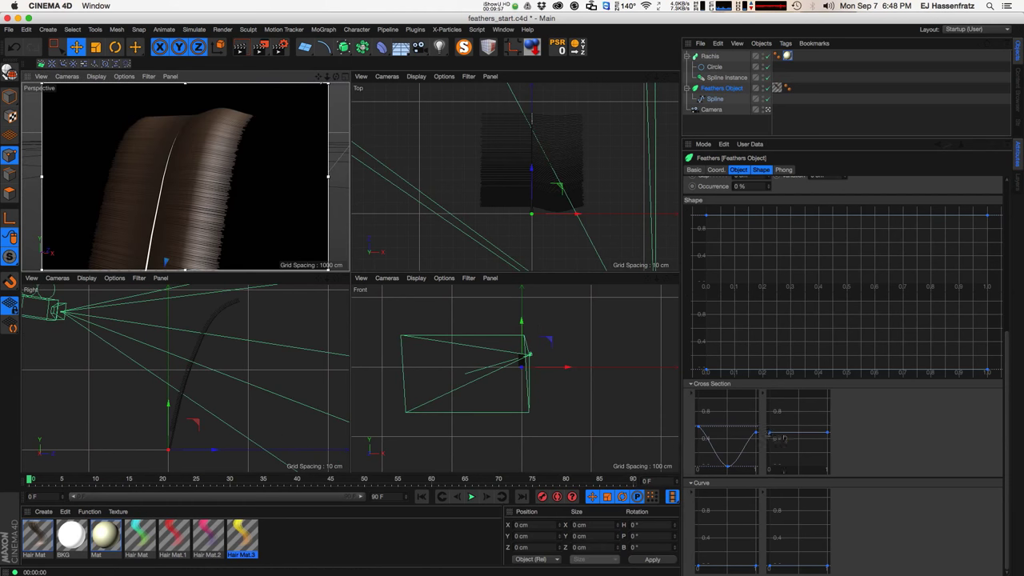
- Add a middle point near 0 to the second Cross Section graph and fine-tune the low points of both curves
left_click_drag(799, 436, 799, 480)
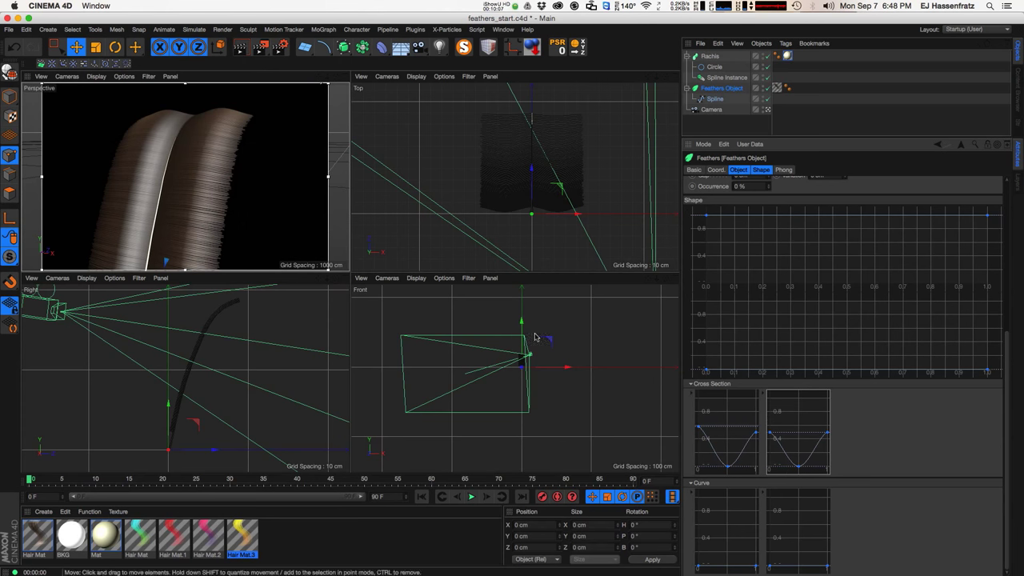
mouse_move(245, 217)
left_mouse_down("alt")
mouse_move(231, 211)
mouse_move(340, 274)
left_mouse_up("alt")
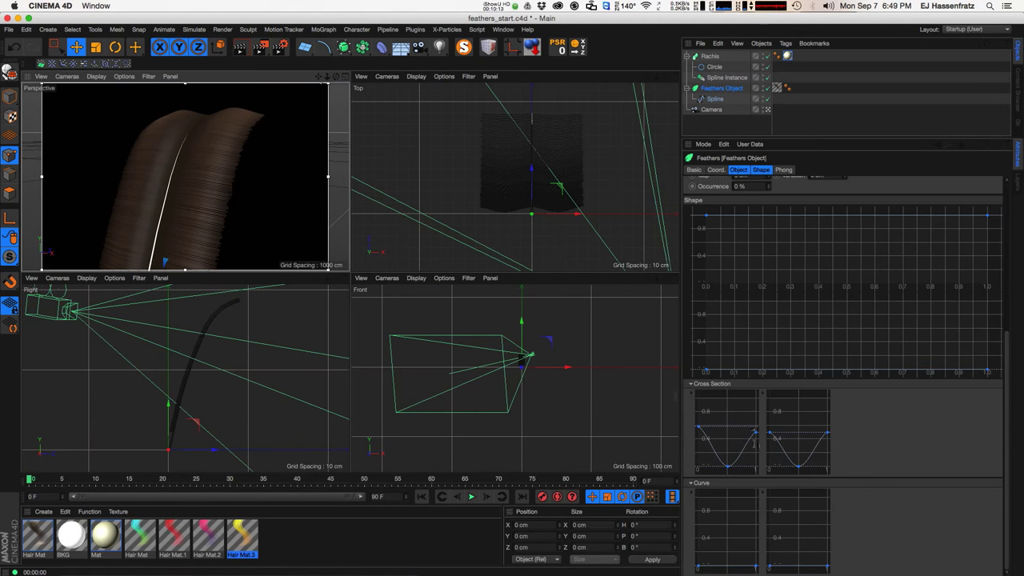
left_click_drag(807, 469, 799, 466)
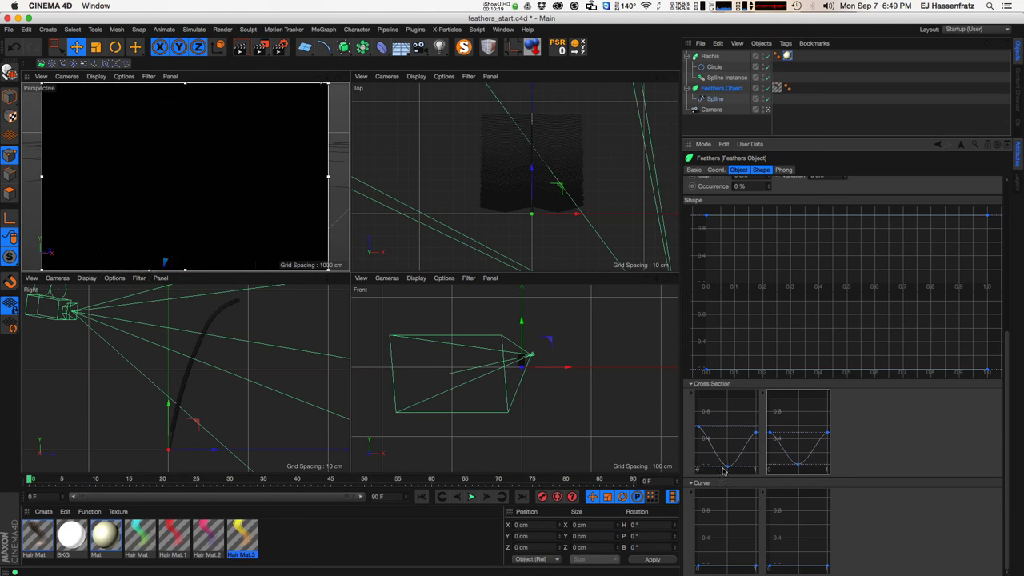
left_click_drag(729, 468, 726, 468)
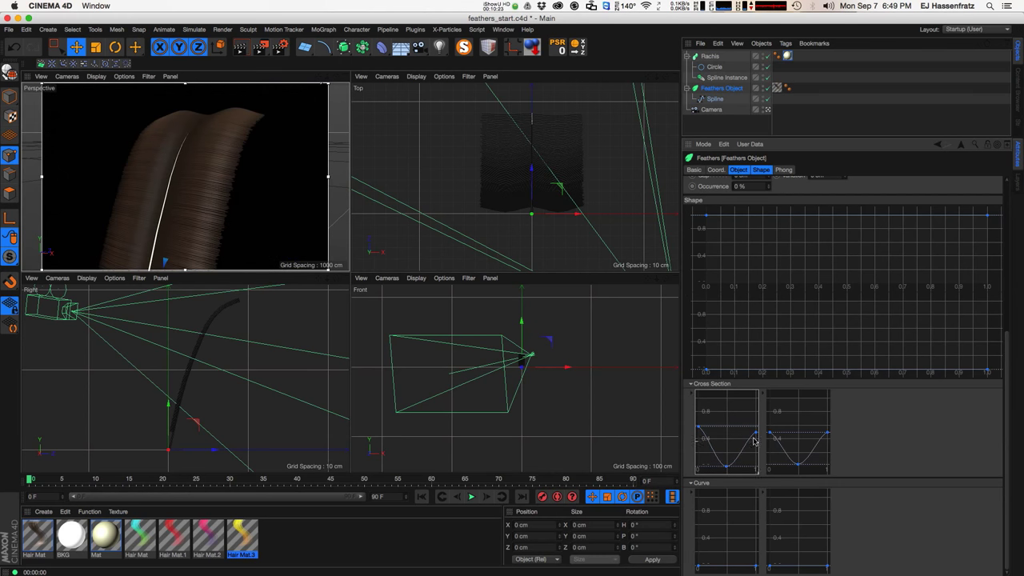
- Adjust the first Cross Section curve's start point and slightly raise the second curve's end point, checking the feather from several angles
left_click_drag(698, 432, 693, 434)
left_click_drag(828, 432, 832, 435)
left_click_drag(200, 165, 231, 153, "alt")
right_click_drag(232, 153, 188, 206, "alt")
left_click_drag(186, 206, 244, 249, "alt")
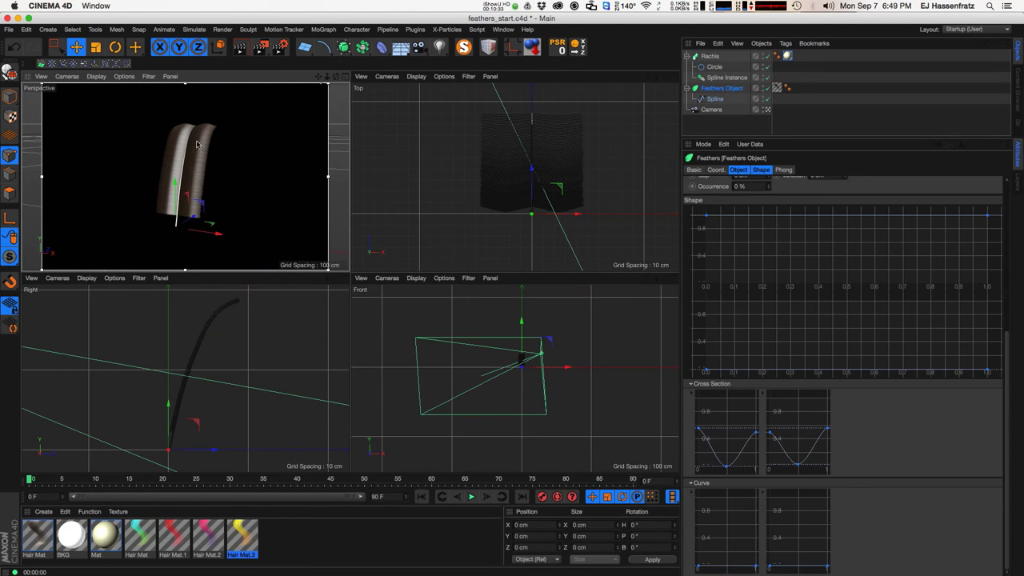
left_click_drag(200, 168, 206, 171, "alt")
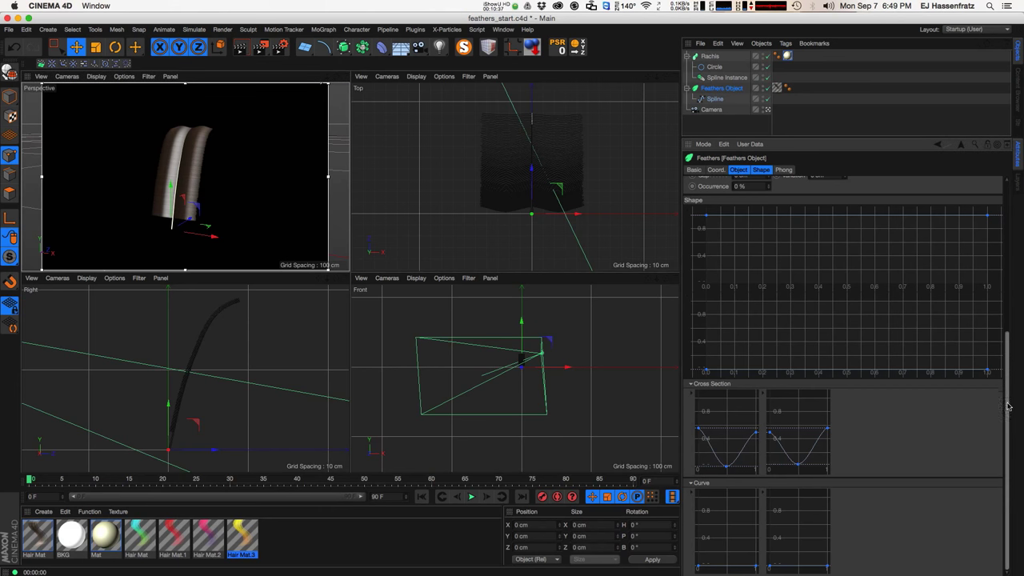
left_click_drag(200, 180, 214, 176, "alt")
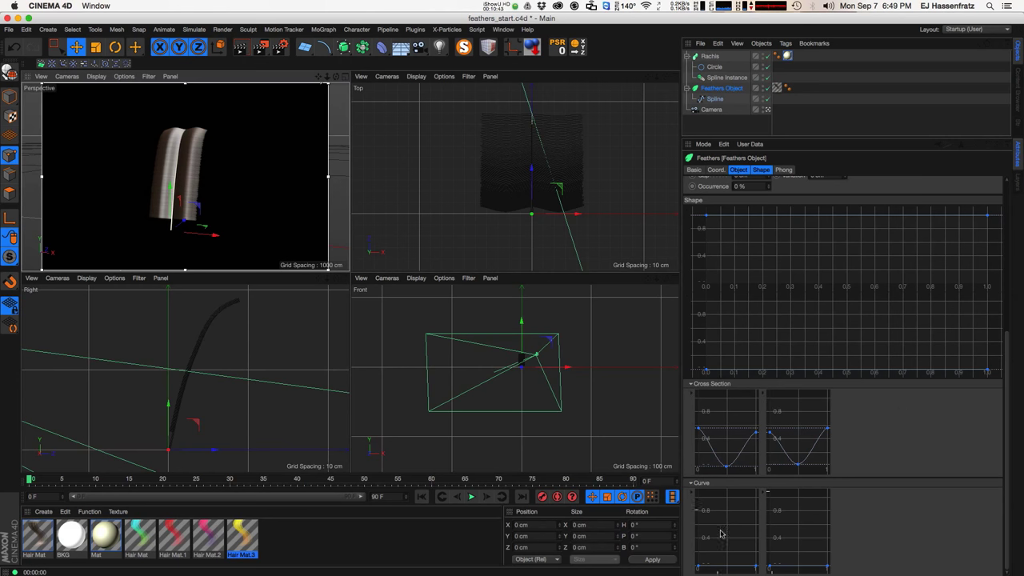
- Add a middle point to the first Curve graph and raise it to about 1.0, checking the bend of the barbs up close
left_click(726, 566, "ctrl")
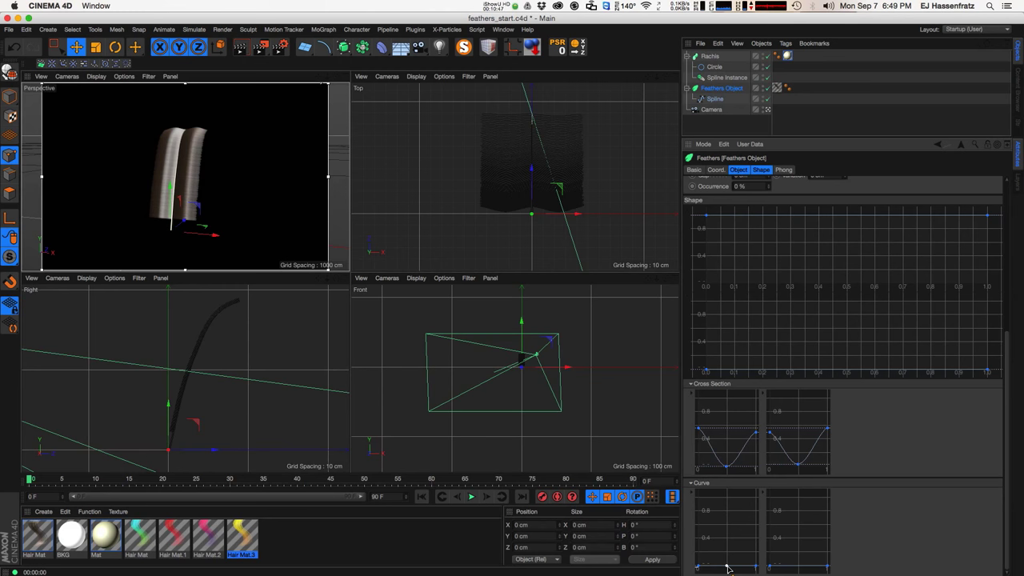
left_click_drag(727, 569, 726, 532)
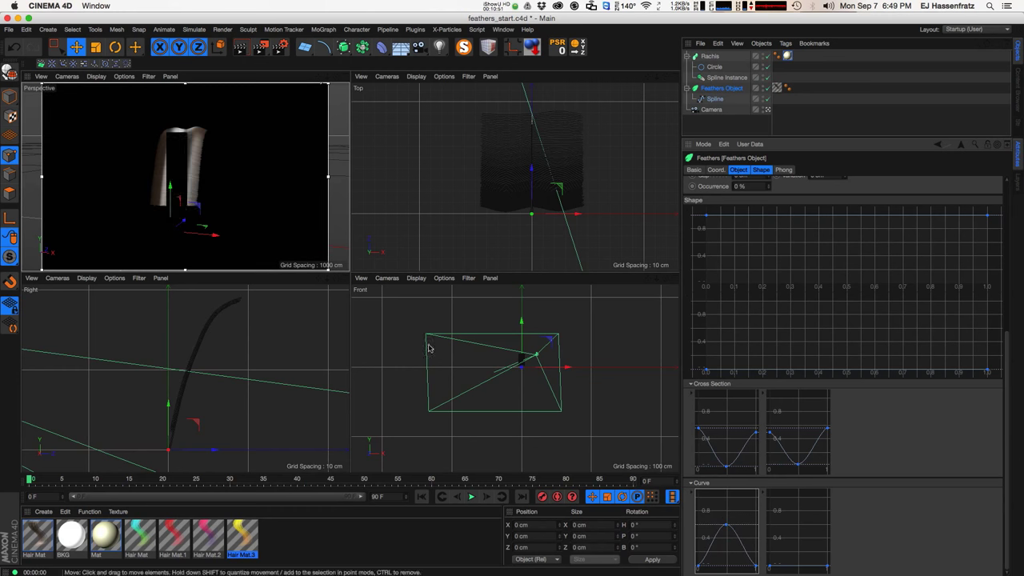
left_click_drag(181, 174, 183, 162, "alt")
right_click_drag(186, 140, 224, 135, "alt")
left_click_drag(223, 134, 186, 234, "alt")
right_click_drag(186, 234, 200, 228, "alt")
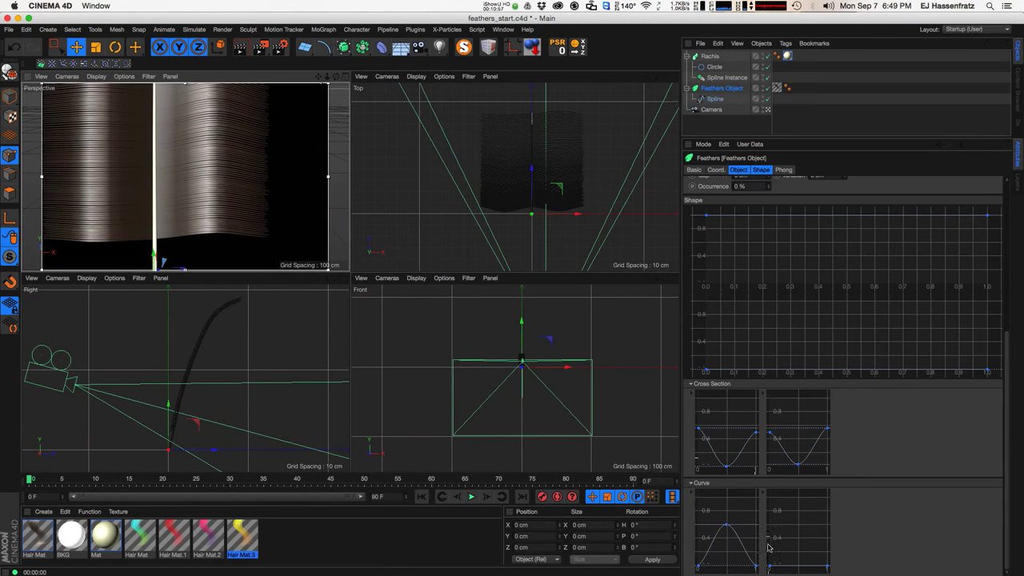
left_click_drag(730, 526, 730, 497)
left_click_drag(219, 207, 196, 243, "alt")
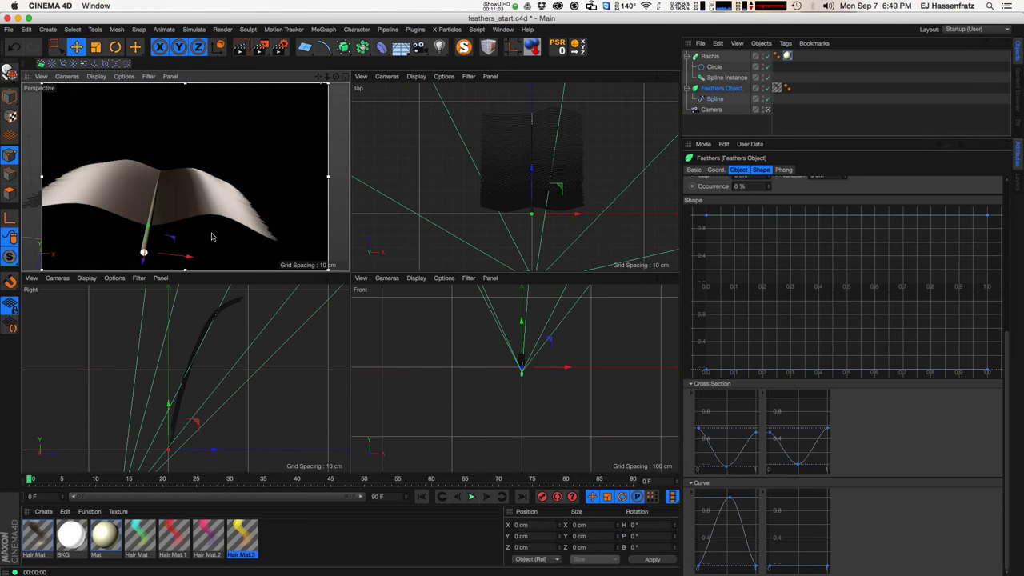
- Lower the first Curve graph's middle point to about 0.7 and add a middle point at about 0.75 to the second Curve graph
left_click_drag(204, 177, 218, 215, "alt")
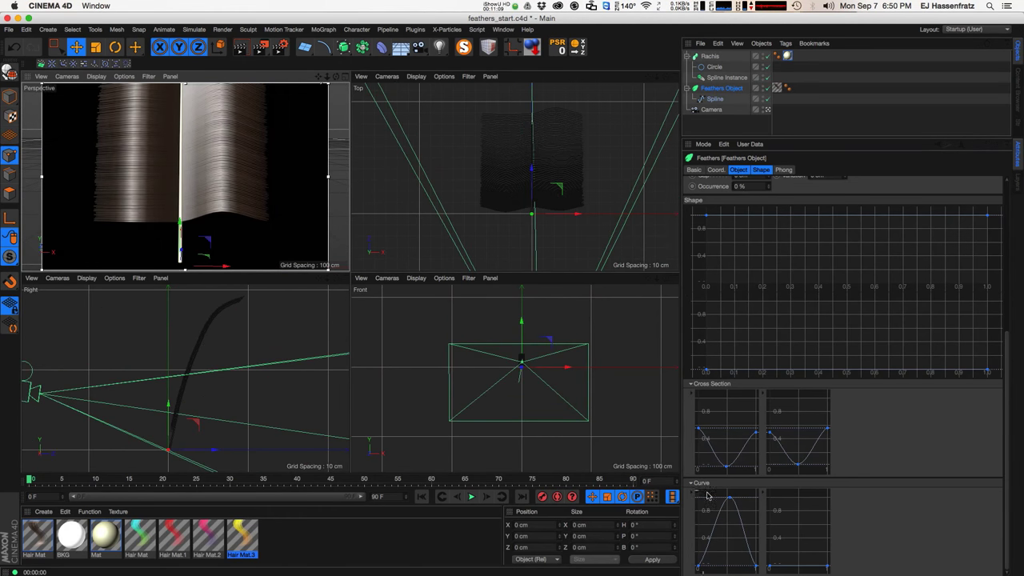
mouse_move(731, 500)
left_mouse_down()
mouse_move(732, 528)
mouse_move(725, 519)
left_mouse_up()
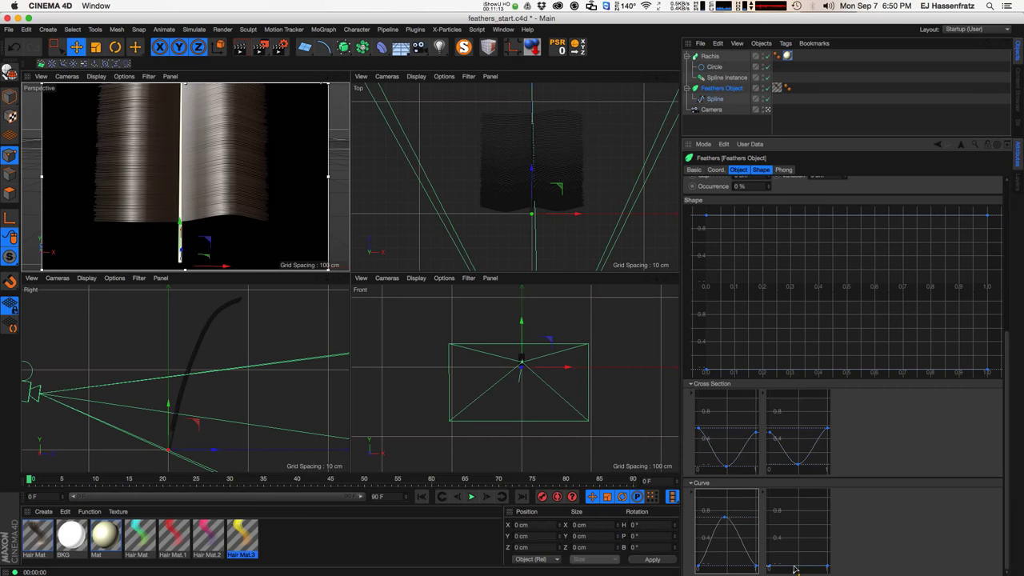
left_click_drag(799, 567, 798, 512)
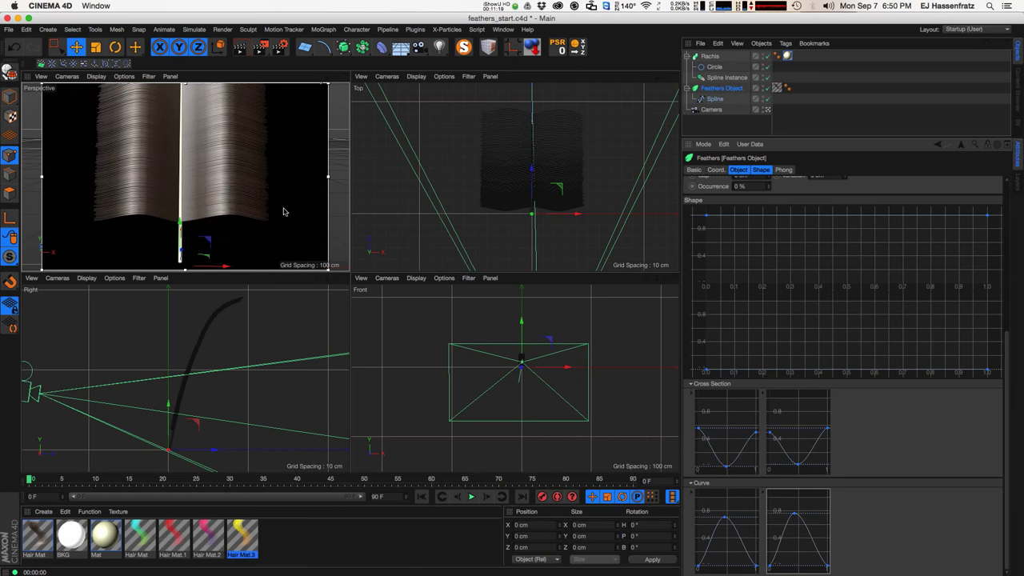
- Raise the first Curve graph's start point and the second graph's end point to about 1.0, checking the barbs from another angle
left_click_drag(698, 565, 689, 496)
mouse_move(828, 569)
left_mouse_down()
mouse_move(847, 505)
mouse_move(800, 524)
mouse_move(808, 538)
mouse_move(792, 506)
left_mouse_up()
left_click_drag(724, 520, 725, 514)
left_click_drag(232, 180, 214, 164, "alt")
right_click_drag(214, 163, 175, 206, "alt")
mouse_move(176, 208)
left_mouse_down("alt")
mouse_move(199, 160)
mouse_move(248, 170)
mouse_move(184, 165)
mouse_move(213, 157)
mouse_move(163, 204)
left_mouse_up("alt")
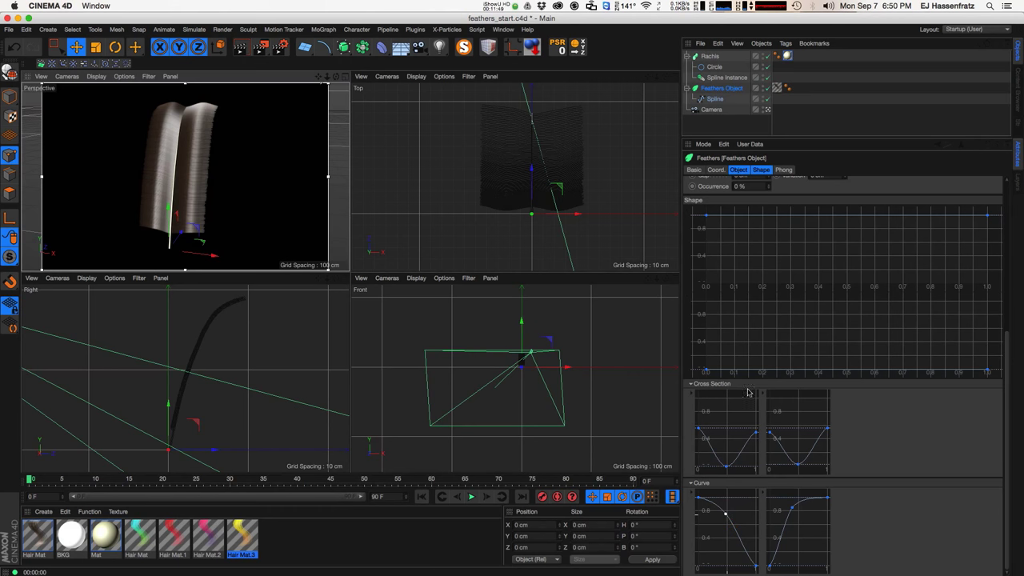
- Try a Curve (Top) displacement of 34 cm and compare it with the Curve graphs
left_click_drag(1008, 386, 1022, 242)
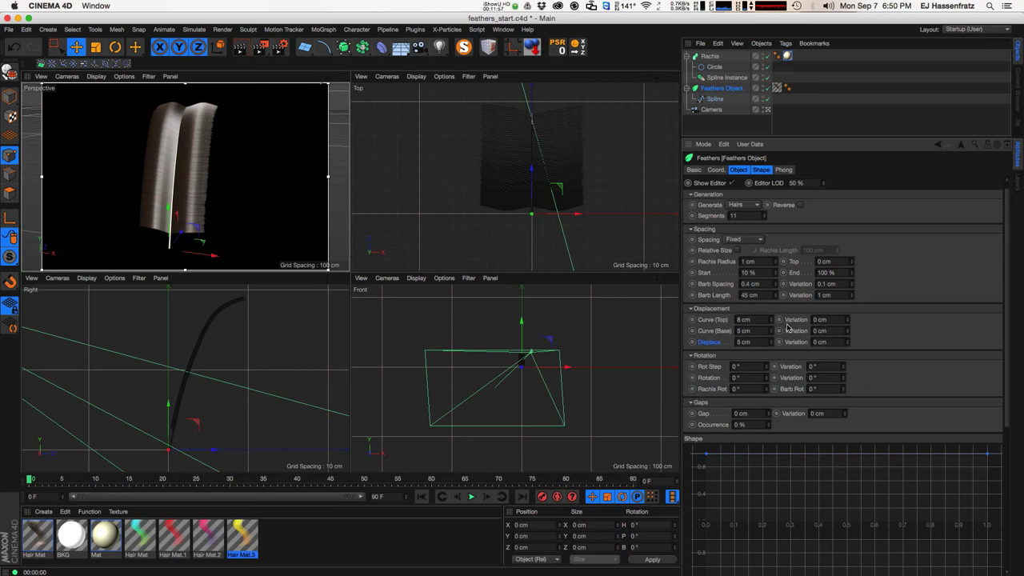
scroll(800, 360, "down", 5)
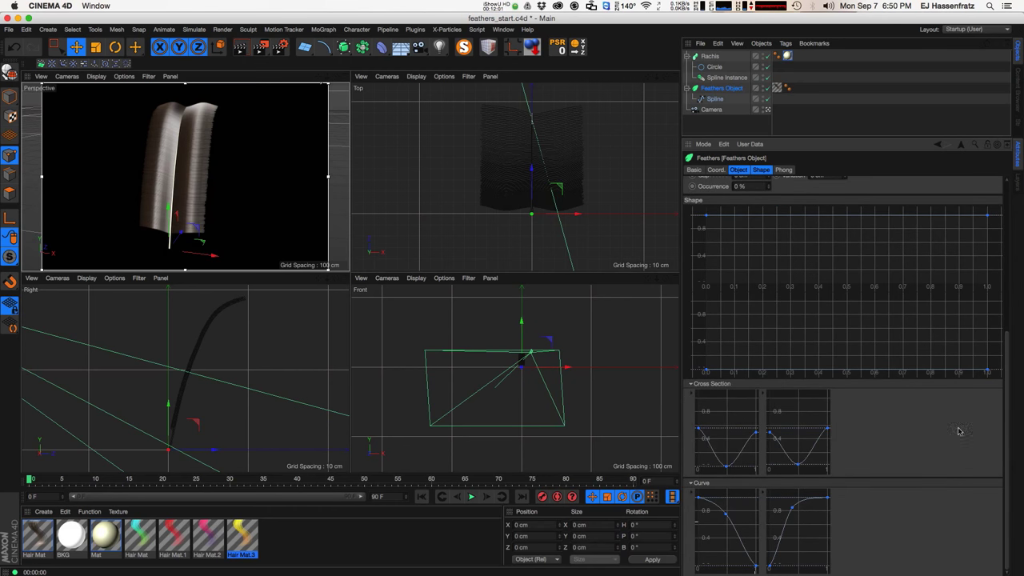
scroll(875, 334, "up", 5)
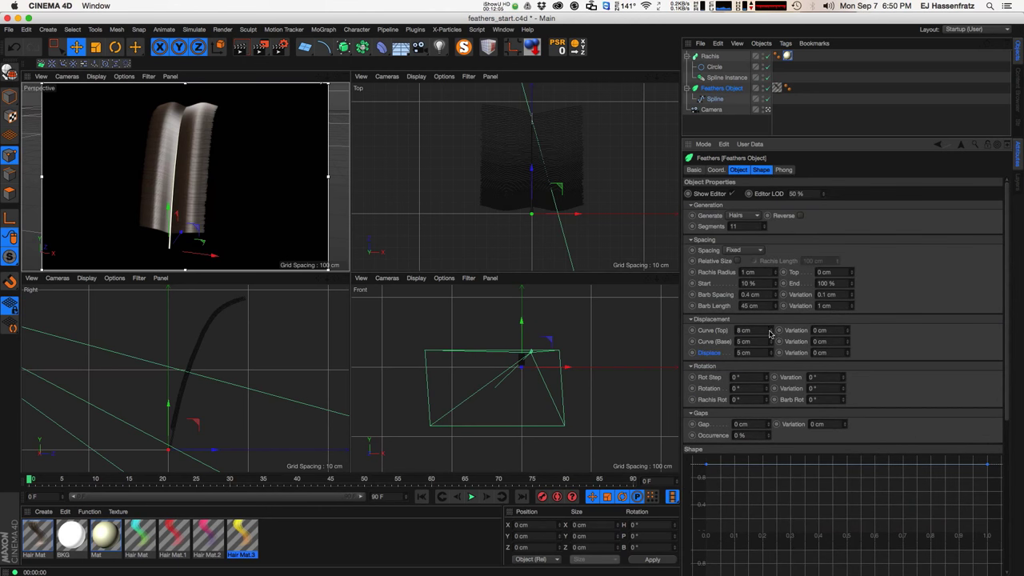
mouse_move(770, 335)
left_mouse_down()
mouse_move(779, 318)
mouse_move(775, 349)
mouse_move(783, 342)
left_mouse_up()
left_click_drag(1006, 318, 1006, 335)
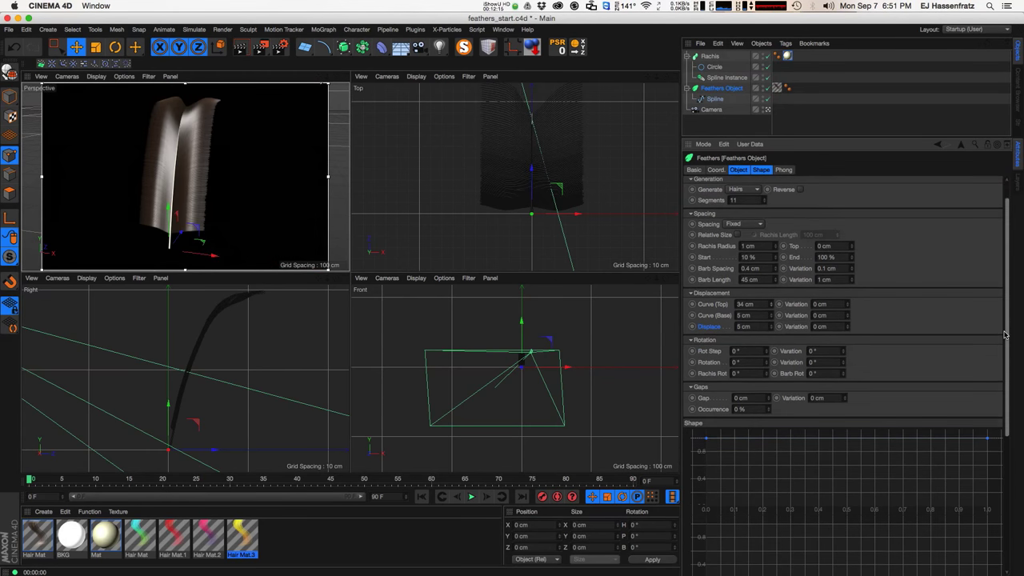
scroll(1005, 335, "down", 10)
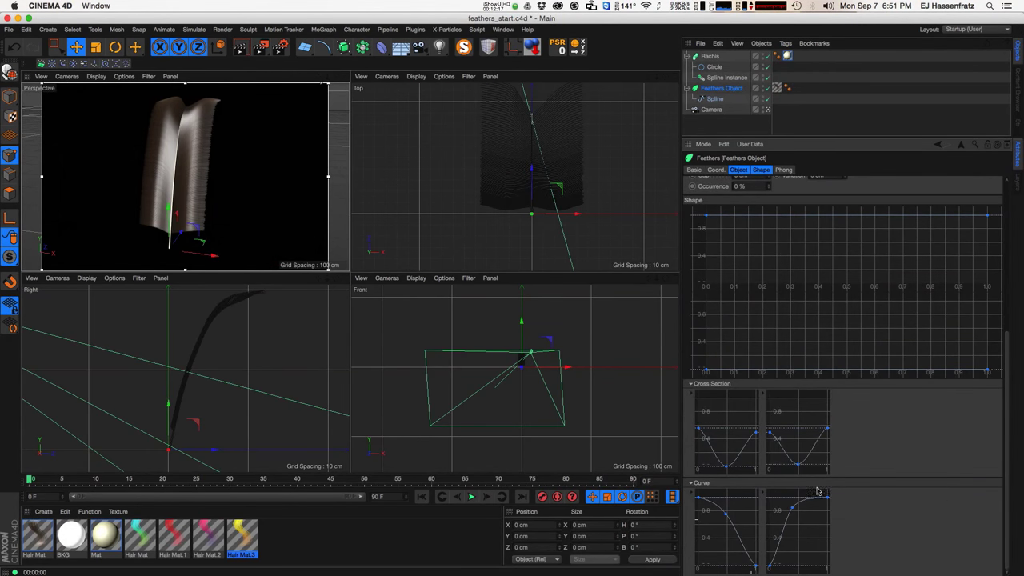
scroll(1007, 441, "up", 10)
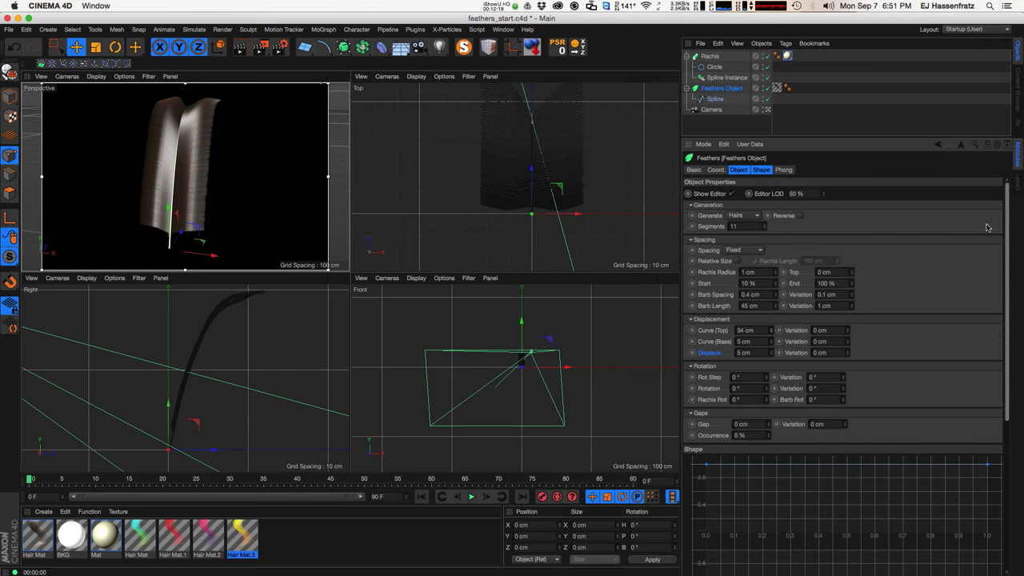
- Set Curve (Top) to 19 cm with a 2 cm variation and enlarge the perspective view to inspect the feather
left_click_drag(771, 330, 763, 350)
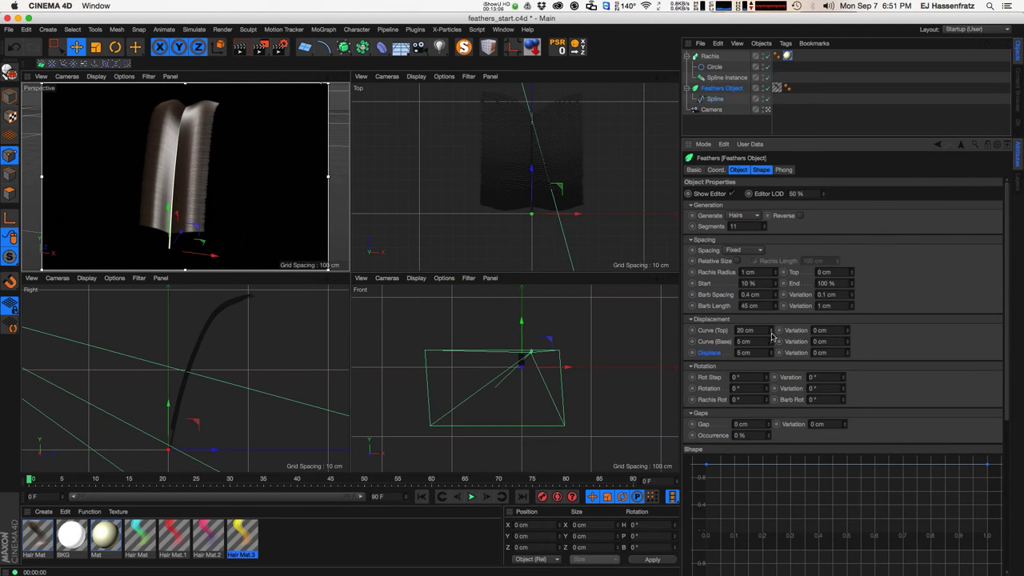
left_click(771, 332)
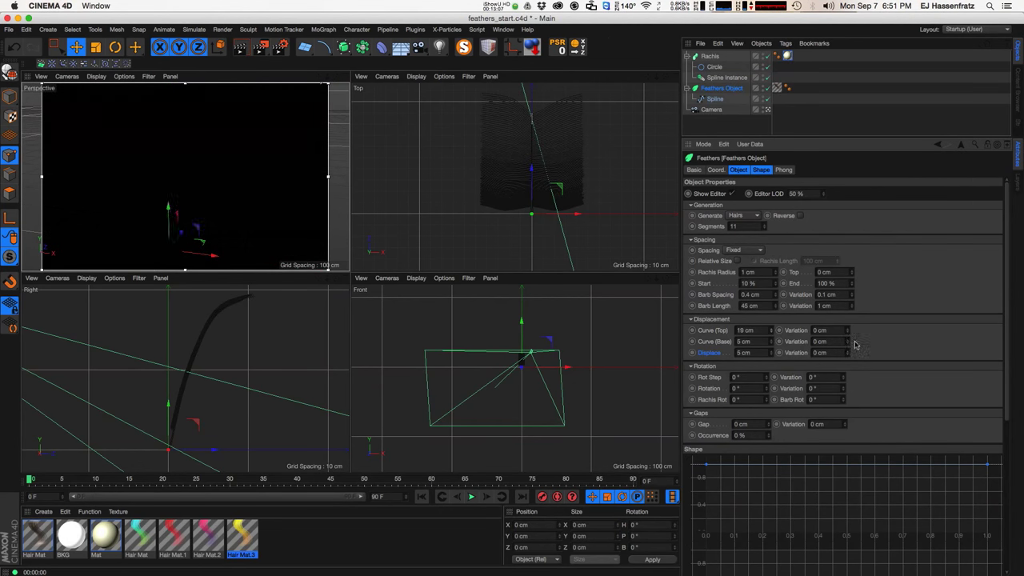
left_click_drag(847, 332, 849, 341)
left_click(344, 76)
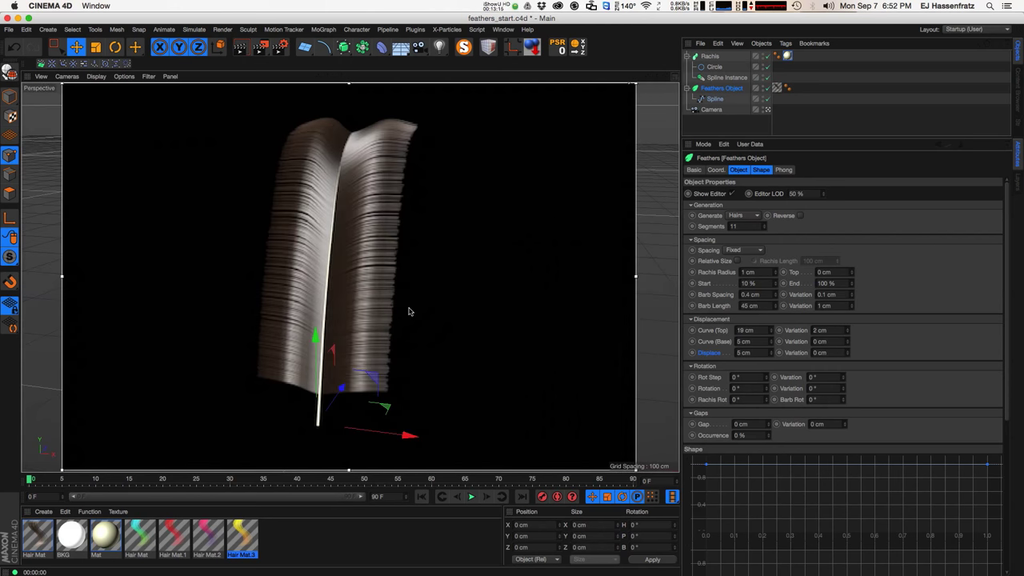
left_click_drag(388, 322, 372, 319, "alt")
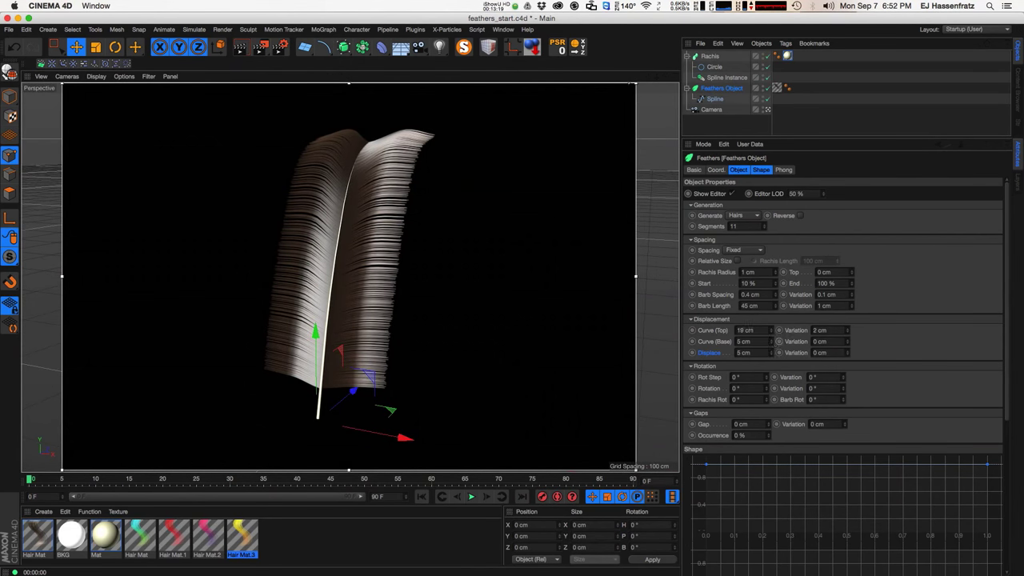
- Set the Curve (Base) displacement to 20 cm and Curve (Top) to 3 cm
left_click_drag(773, 345, 766, 338)
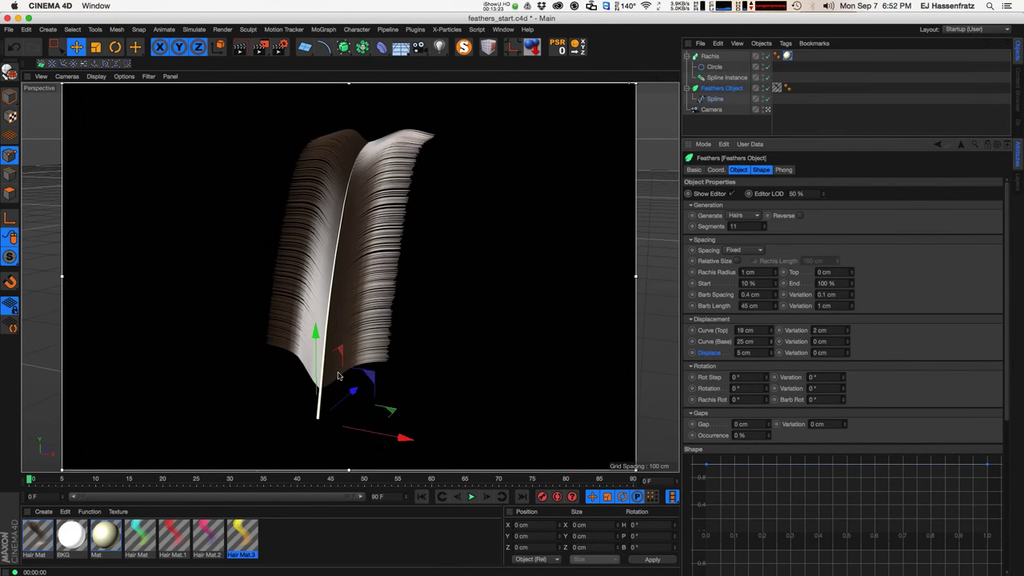
left_click(770, 342)
left_click_drag(770, 346, 772, 345)
left_click_drag(772, 330, 772, 328)
left_click(771, 331)
left_click_drag(321, 291, 305, 324, "alt")
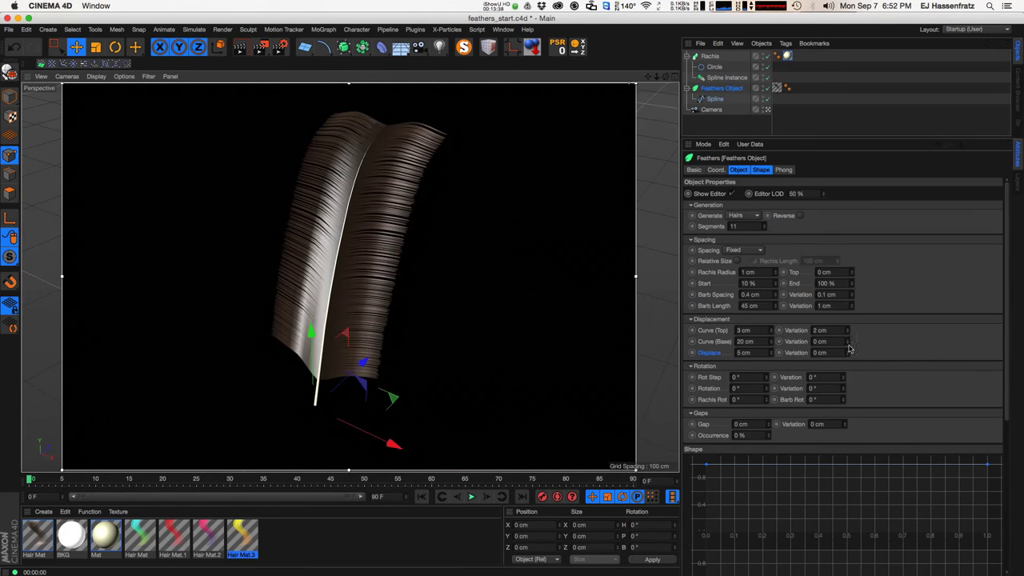
- Set the variation of both Curve (Top) and Curve (Base) to 1 cm and preview the render
left_click_drag(850, 349, 851, 344)
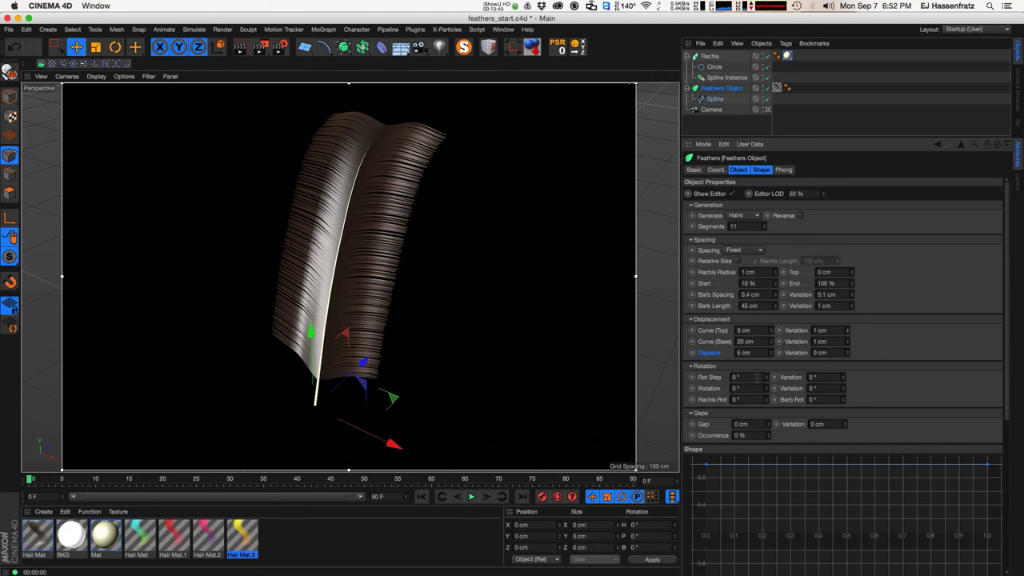
left_click_drag(359, 292, 364, 290, "alt")
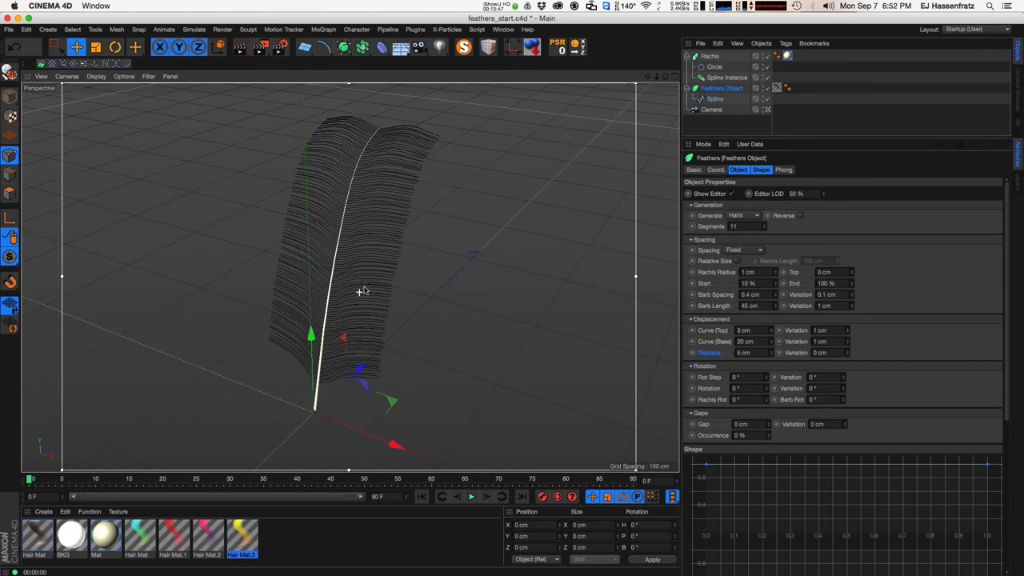
key("super+r")
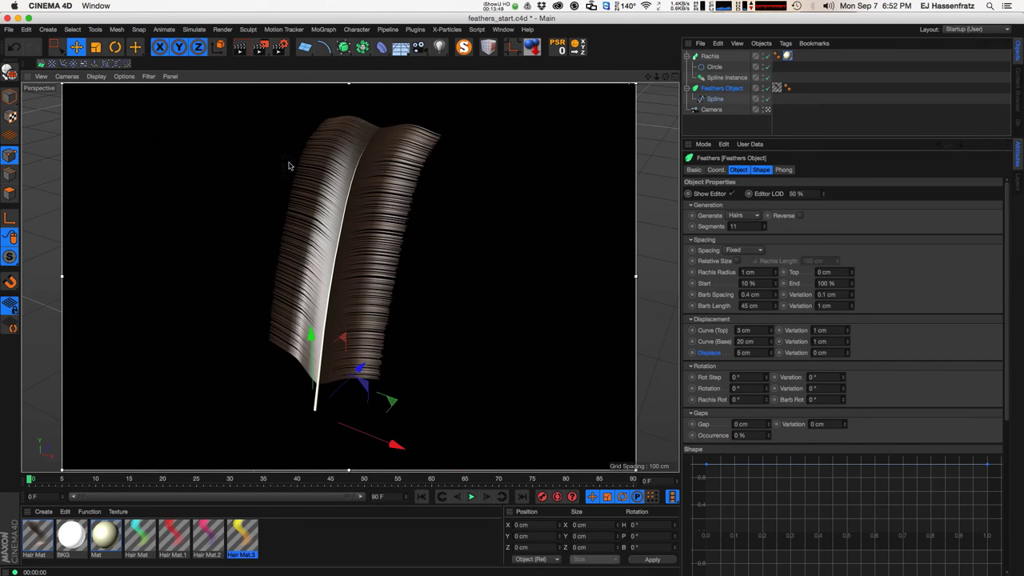
left_click_drag(341, 353, 370, 333, "alt")
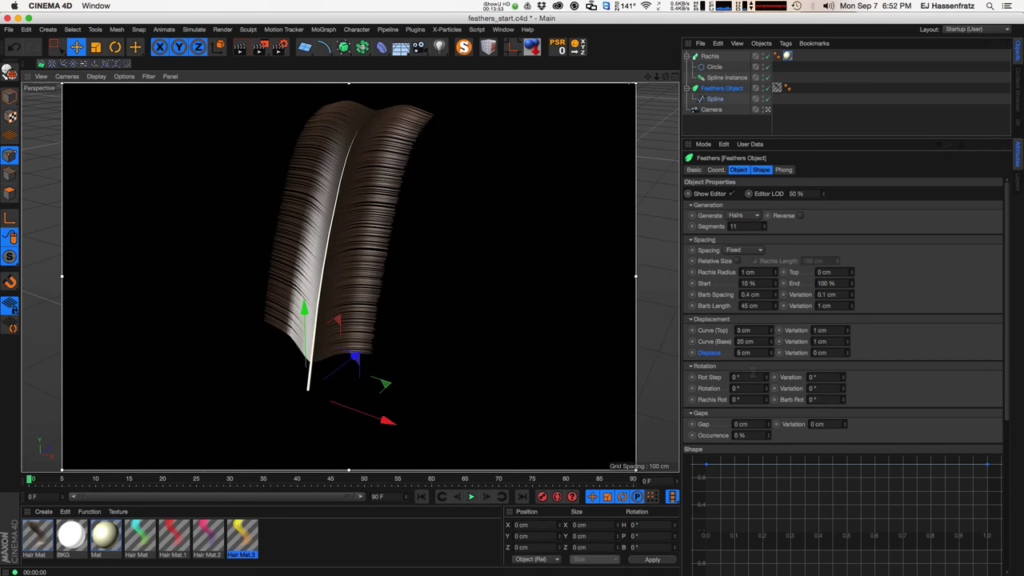
- Set Displace to 9 cm with a 1 cm variation and render the feather from a low angle near its base
left_click_drag(775, 346, 779, 353)
left_click_drag(849, 356, 849, 355)
key("super+r")
left_click_drag(338, 272, 313, 286, "alt")
scroll(313, 329, "up", 5)
left_click_drag(313, 329, 355, 304, "alt")
key("ctrl+r")
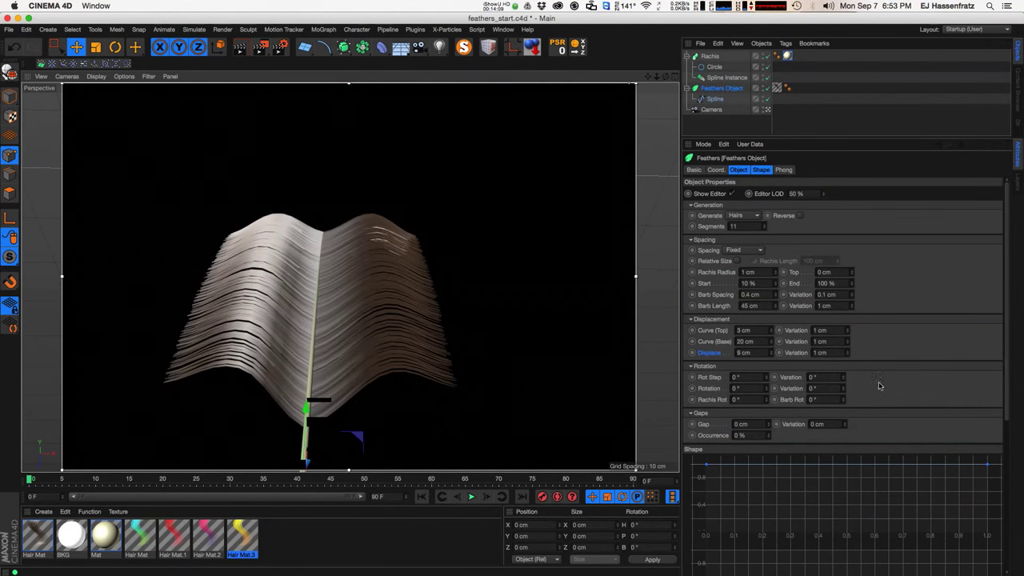
- Try a Displace variation of 5 cm and reduce it to 3 cm, rendering the feather from different angles
left_click_drag(850, 356, 848, 346)
key("ctrl+r")
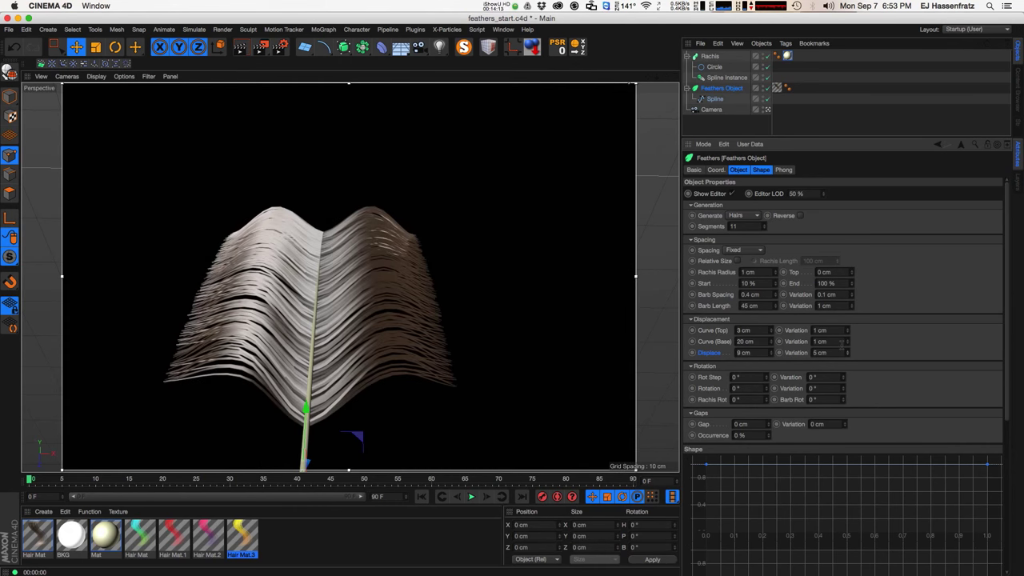
left_click_drag(309, 287, 355, 268, "alt")
key("ctrl+r")
left_click_drag(843, 352, 783, 361)
type("3")
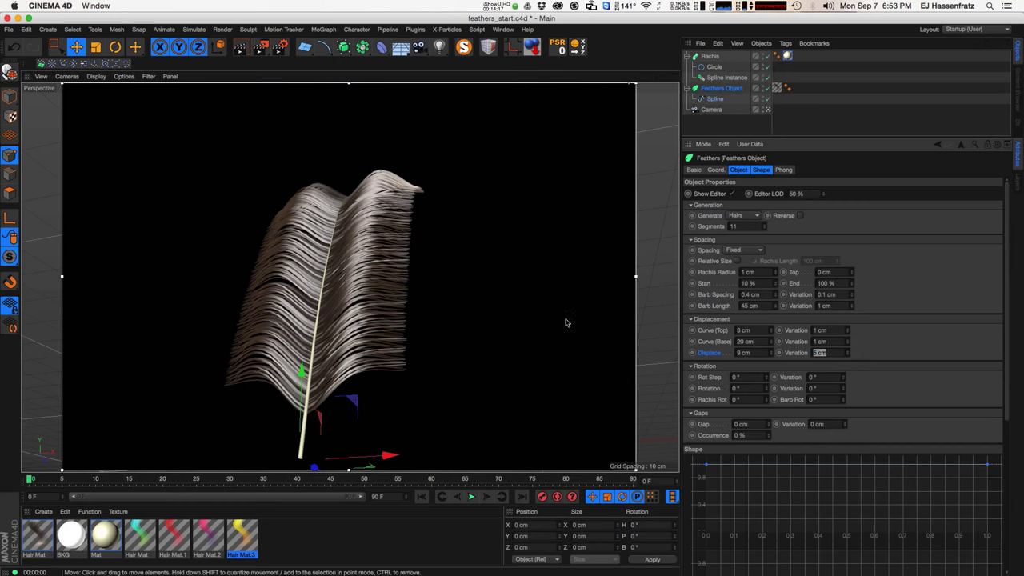
left_click_drag(460, 321, 393, 329, "alt")
key("ctrl+r")
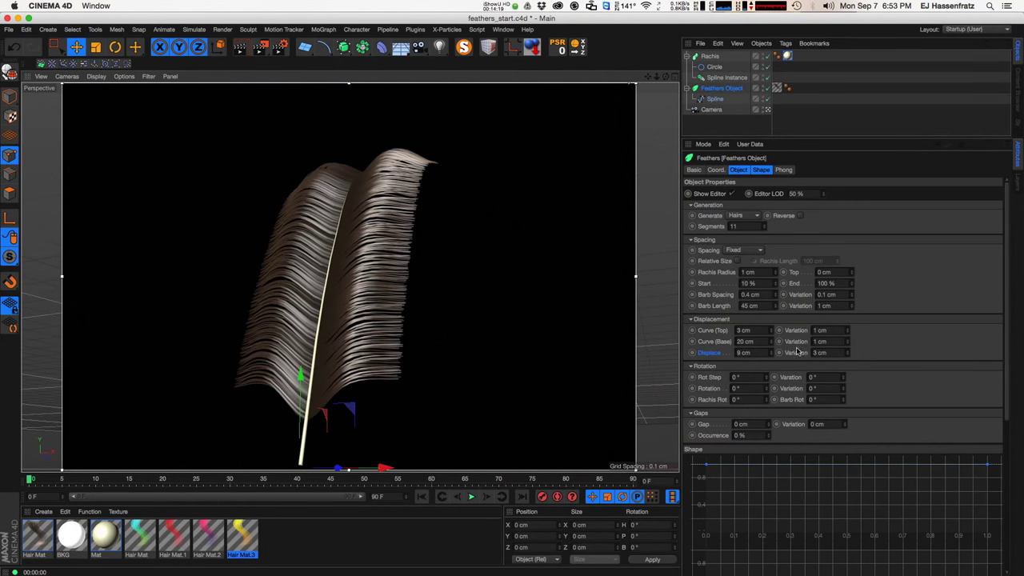
- Compare Displace variations of 2 cm and 4 cm on the rendered feather
left_click_drag(835, 353, 645, 370)
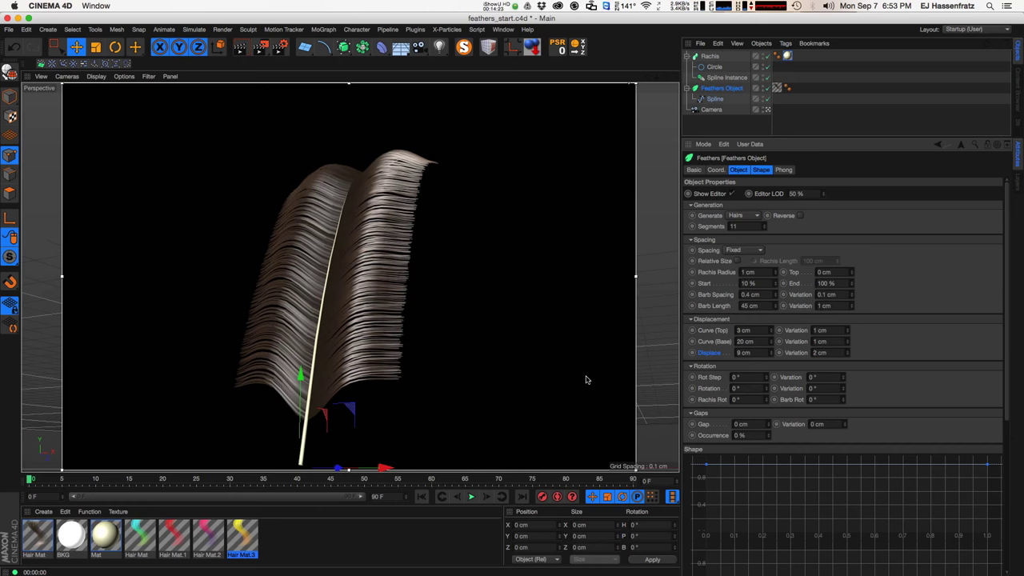
left_click(847, 351)
left_click(848, 352)
left_click_drag(363, 322, 417, 358, "alt")
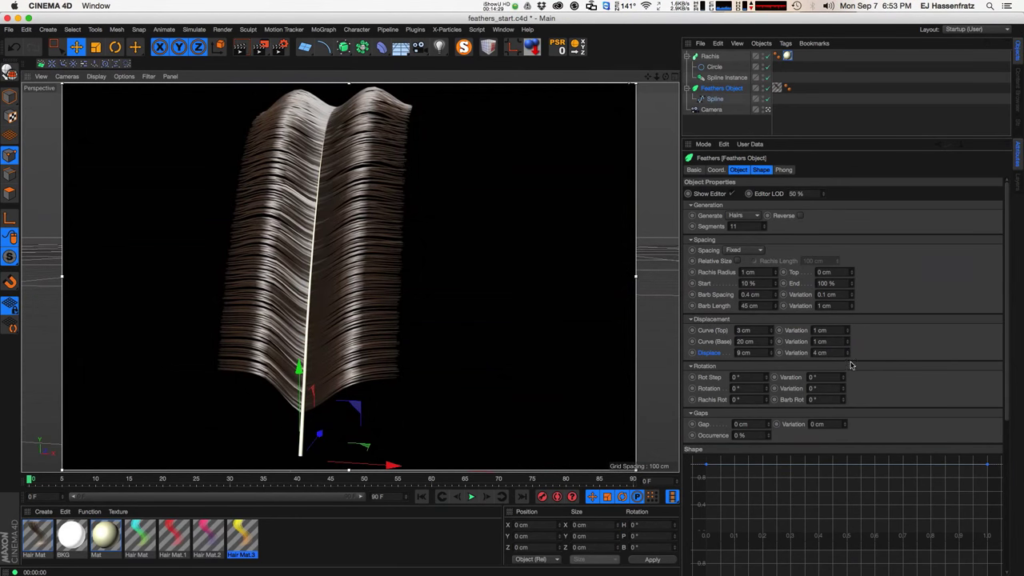
- Set the Displace variation to 3 cm and the Displace value to 5 cm
left_click(848, 354)
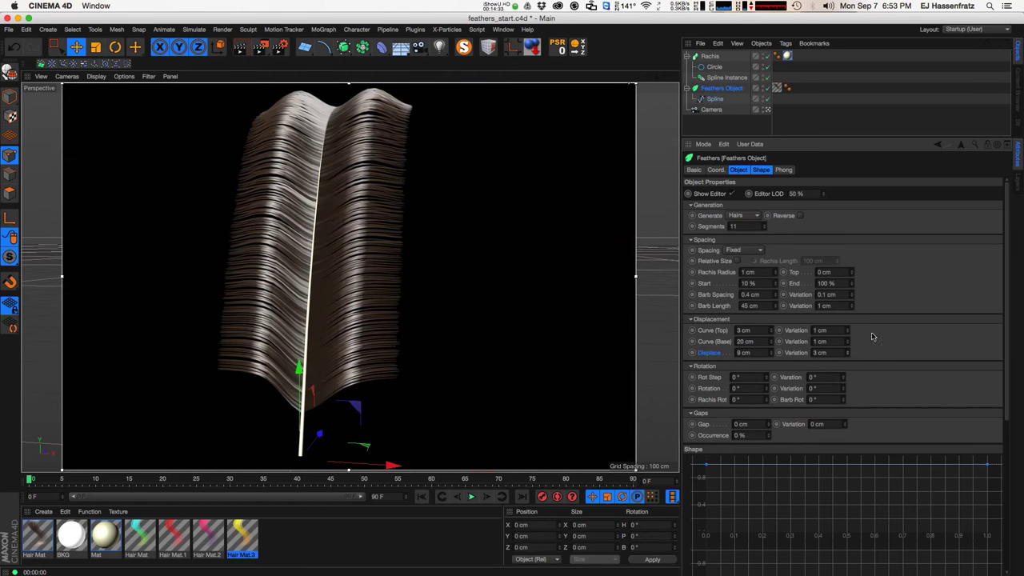
left_click(848, 352)
left_click(847, 354)
left_click_drag(772, 354, 773, 358)
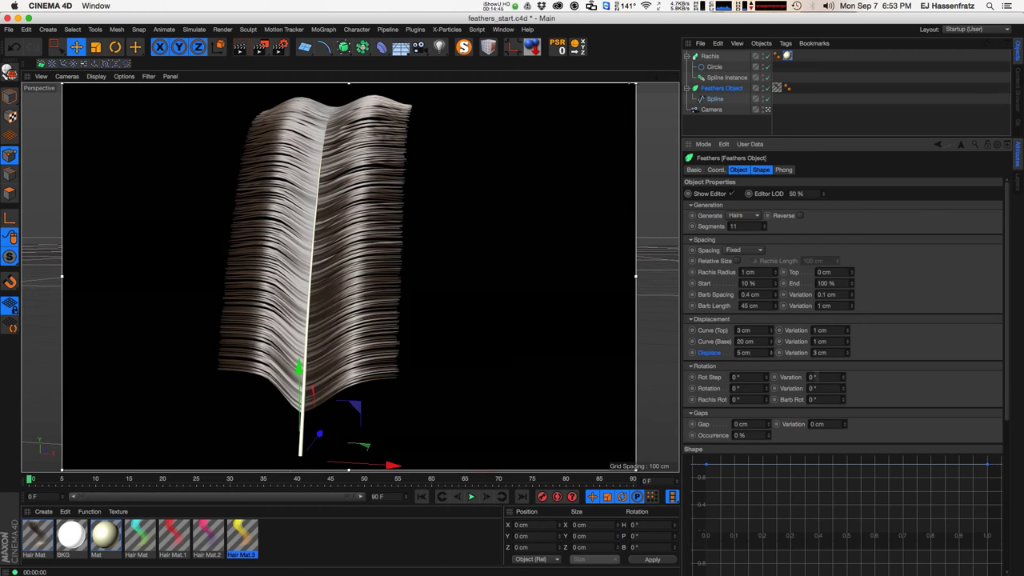
left_click_drag(392, 270, 345, 315, "alt")
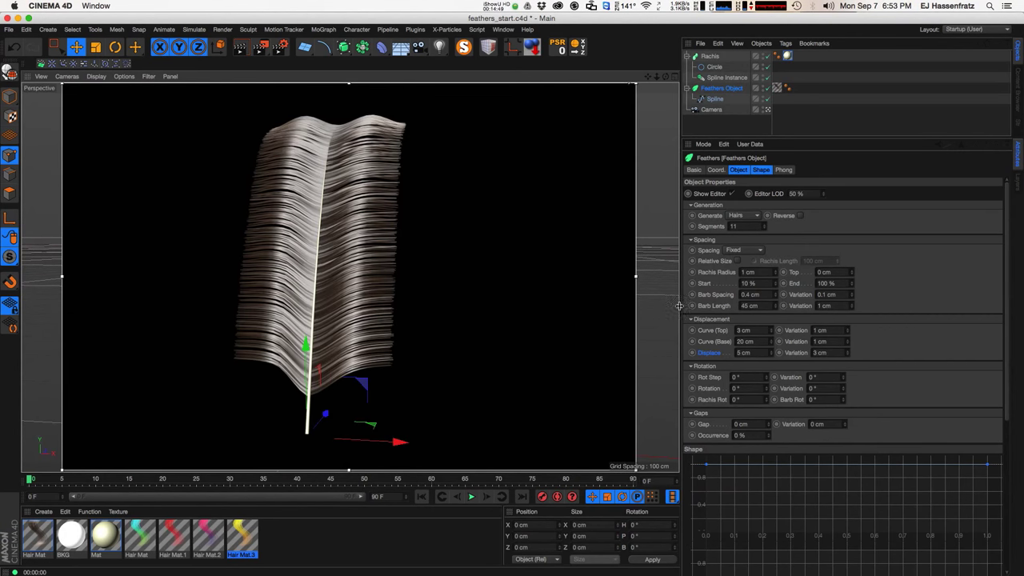
- Try changing the barbs' Rotation and a Rot Step of -1°, undoing each change
left_click_drag(766, 388, 774, 342)
key("super+z")
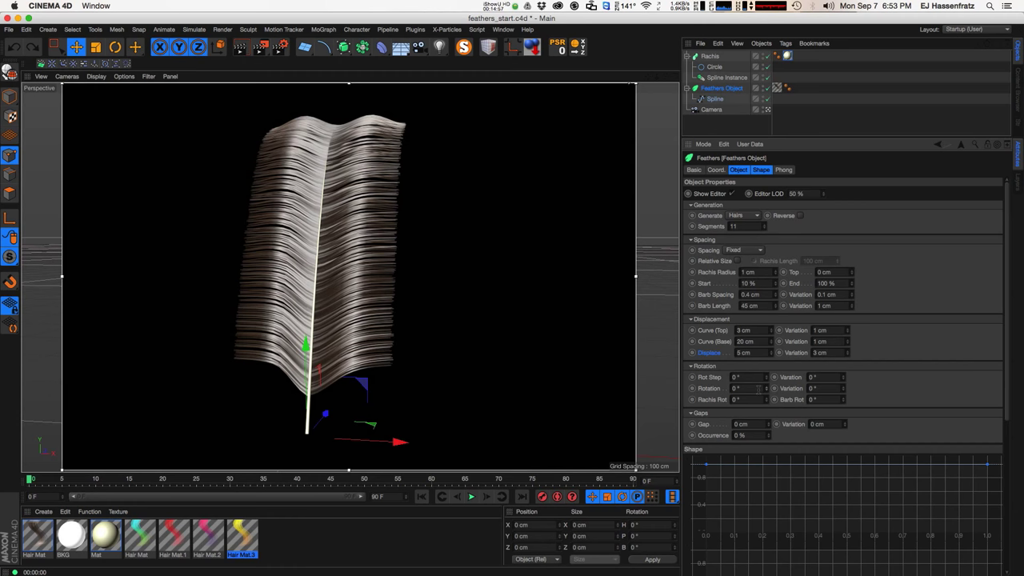
left_click_drag(770, 379, 771, 391)
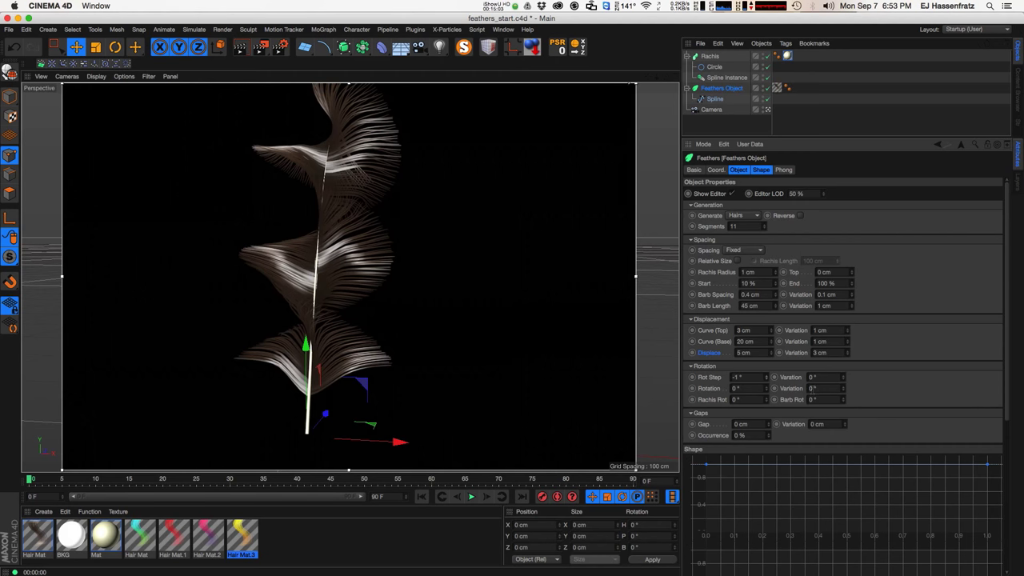
key("super+z")
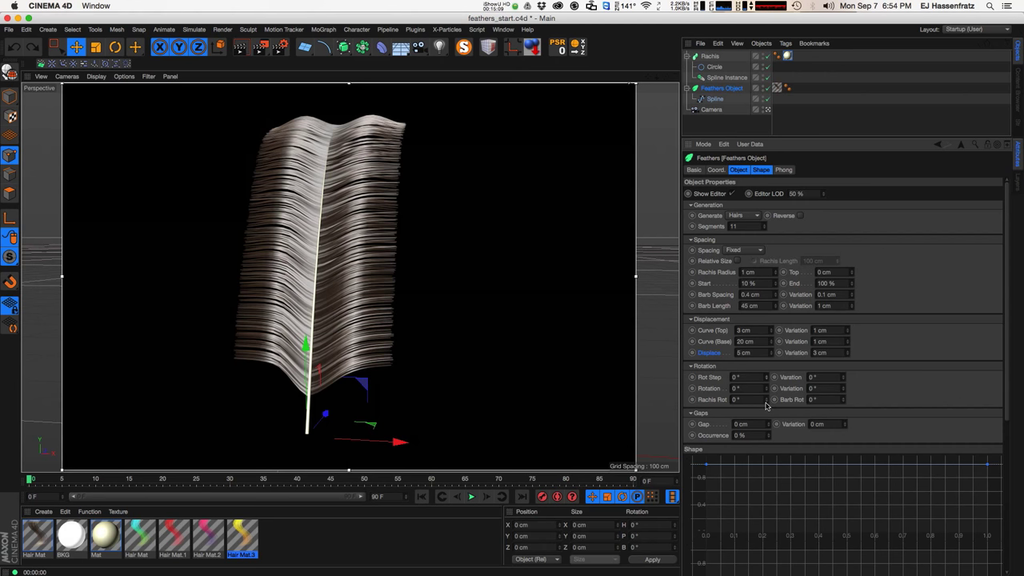
- Experiment with the barb rotation values, settling on a Barb Rot of 2° and a Rachis Rot of 1°
mouse_move(767, 401)
left_mouse_down()
mouse_move(768, 368)
mouse_move(759, 411)
mouse_move(768, 409)
left_mouse_up()
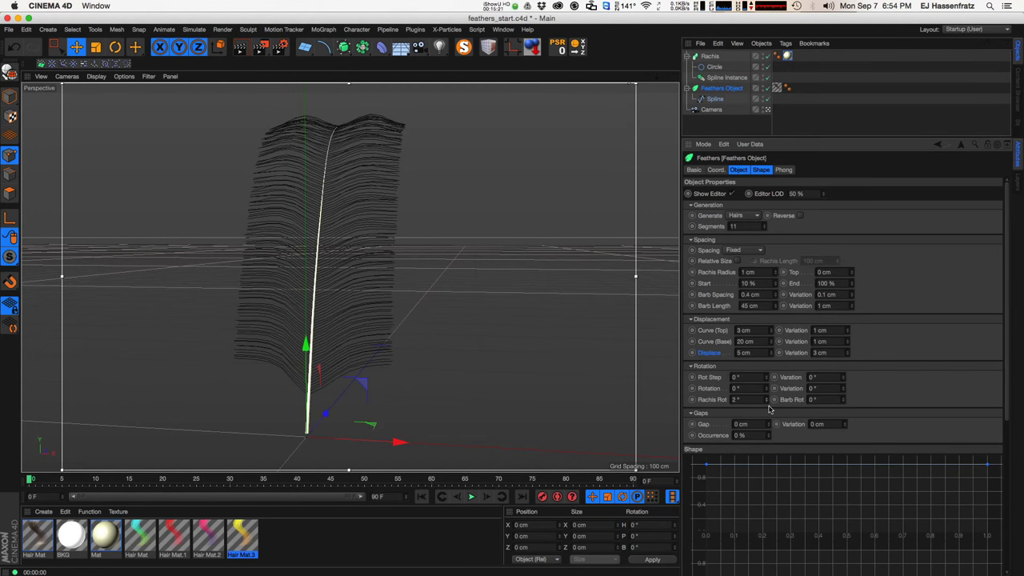
mouse_move(853, 404)
left_mouse_down()
mouse_move(843, 402)
mouse_move(848, 383)
mouse_move(840, 403)
left_mouse_up()
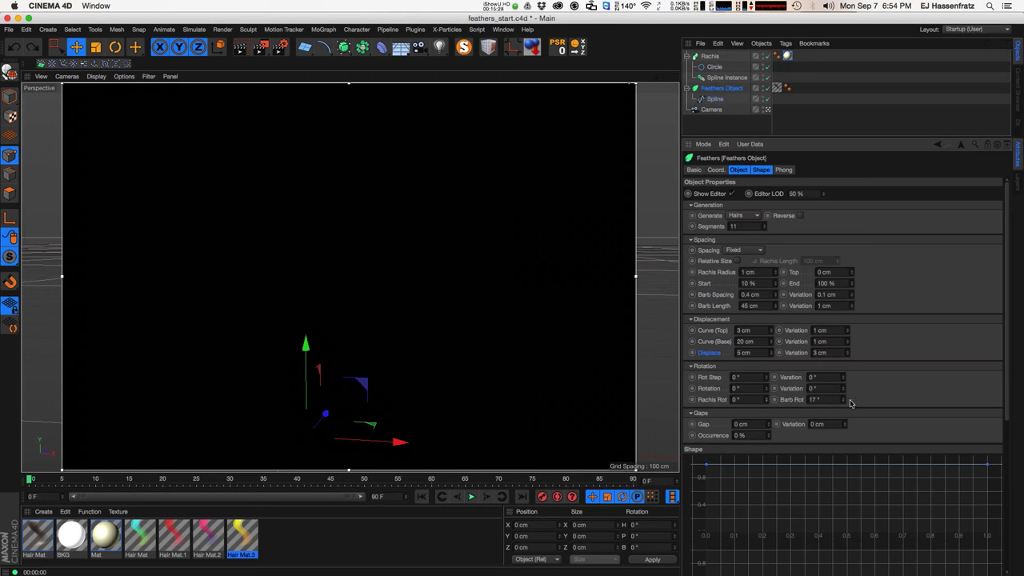
left_click_drag(850, 403, 844, 411)
left_click(766, 399)
left_click(766, 400)
left_click(766, 401)
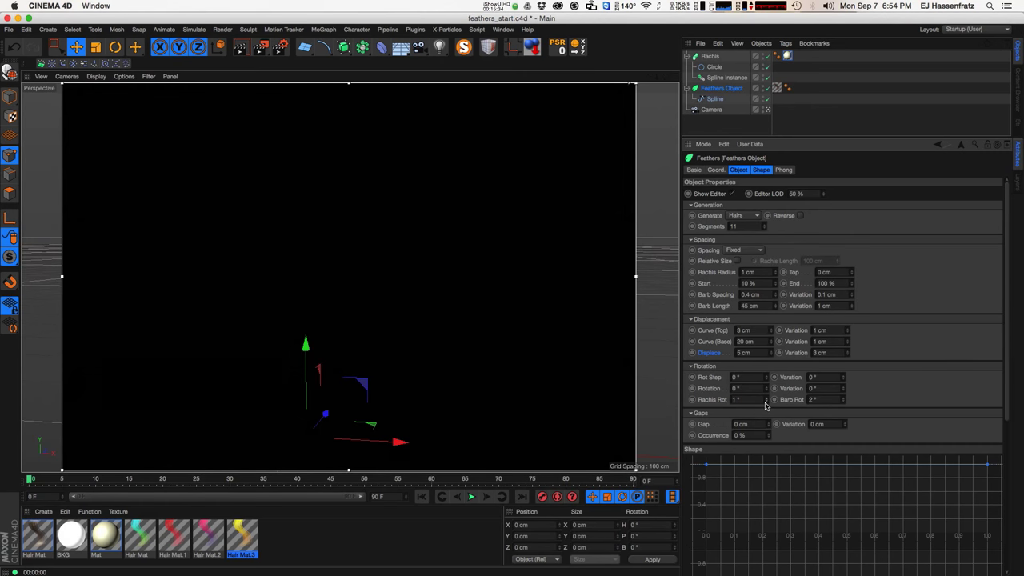
- Try a Barb Rot of 1° alongside the 1° Rachis Rot on the feather
left_click(843, 403)
mouse_move(380, 254)
left_mouse_down("alt")
mouse_move(211, 254)
mouse_move(330, 226)
mouse_move(290, 206)
mouse_move(309, 258)
left_mouse_up("alt")
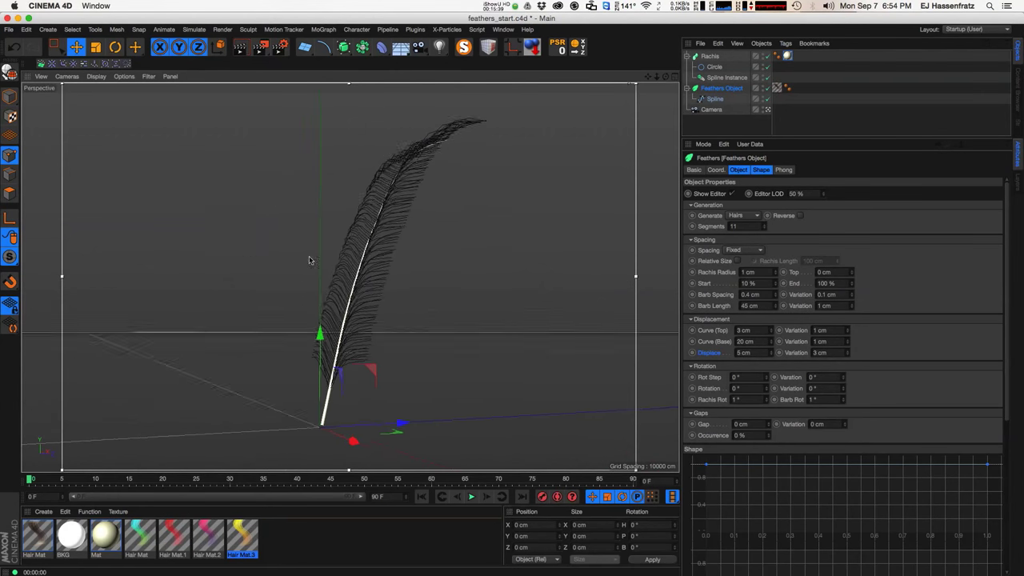
mouse_move(377, 266)
left_mouse_down("alt")
mouse_move(343, 244)
mouse_move(533, 359)
left_mouse_up("alt")
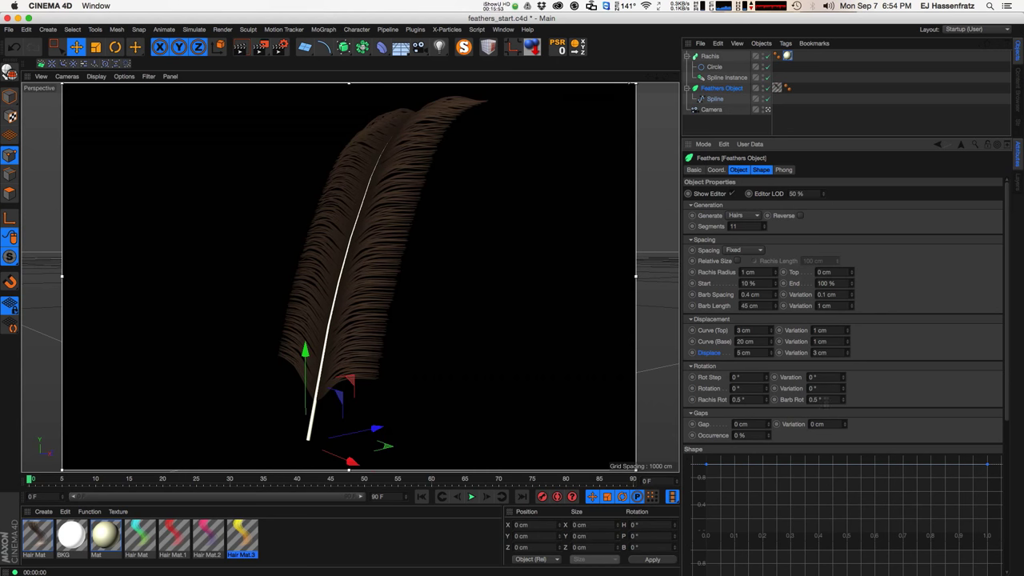
- Set both the Rachis Rot and the Barb Rot to 0.3° and check the barbs from several angles
left_click_drag(355, 276, 400, 260, "alt")
left_click(823, 399)
type("0.3")
key("Return")
type("0.3")
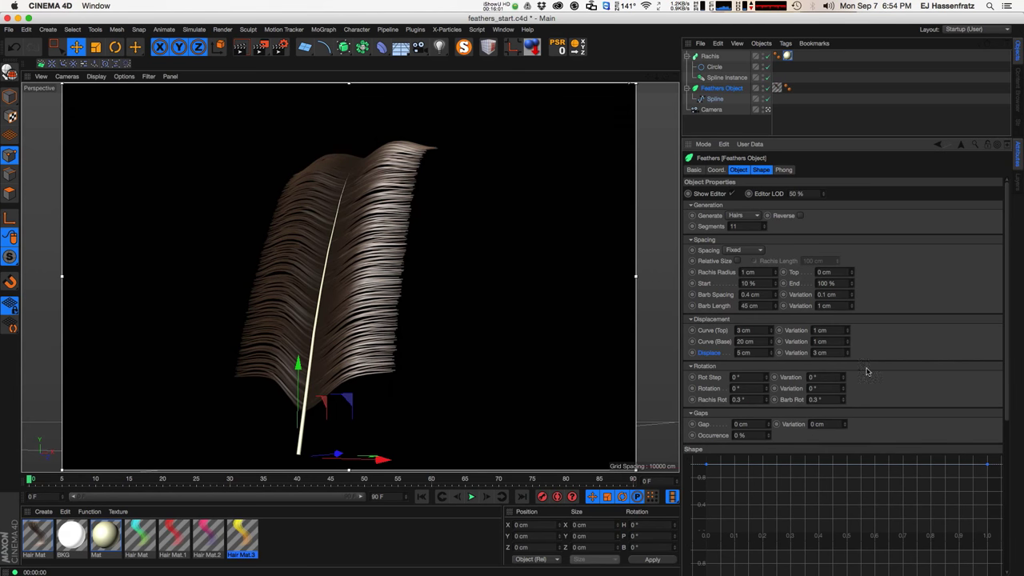
left_click_drag(427, 346, 365, 266, "alt")
left_click_drag(328, 305, 362, 269, "alt")
left_click_drag(391, 233, 361, 189, "alt")
left_click_drag(344, 258, 317, 282, "alt")
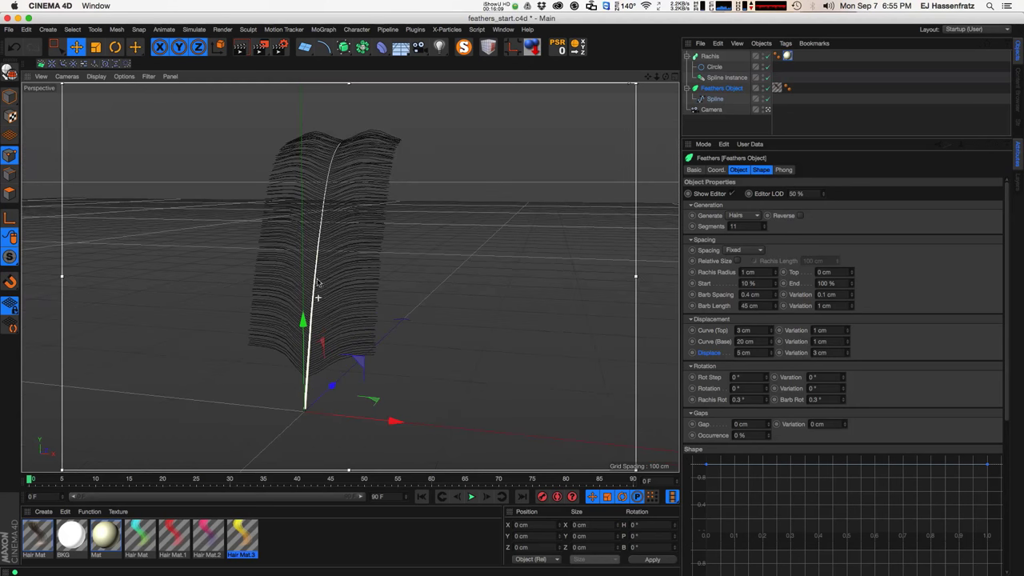
- Add gaps between the barbs with a Gap of 20 cm and an Occurrence of 15%, and render the feather from different angles
scroll(1006, 390, "down", 3)
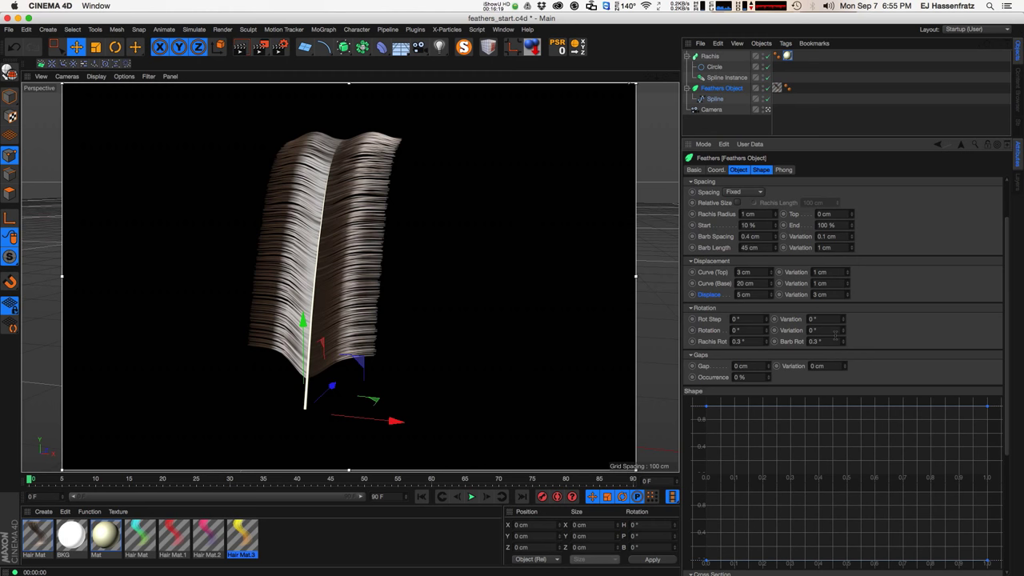
left_click_drag(769, 369, 771, 371)
left_click_drag(769, 382, 767, 373)
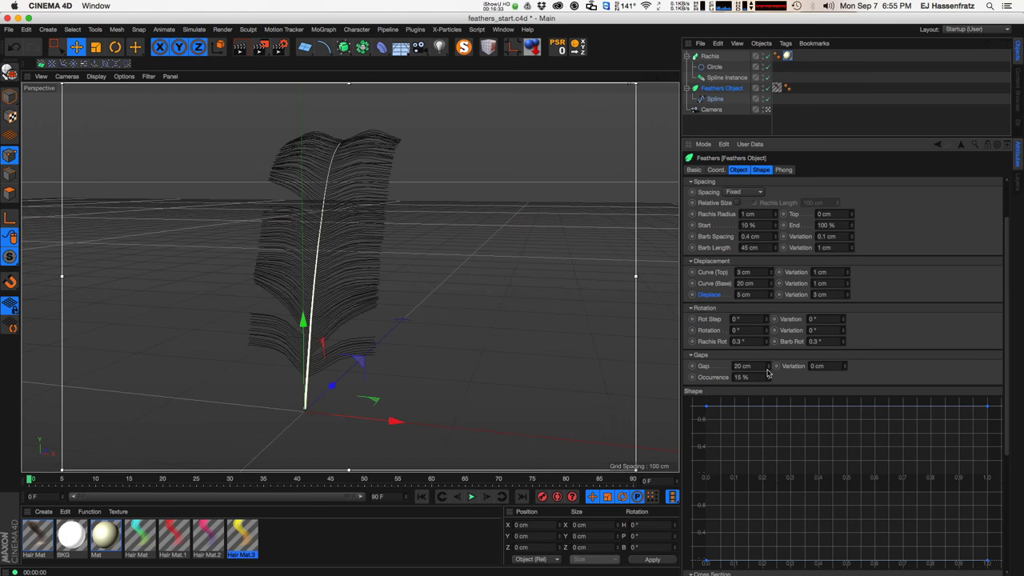
key("ctrl+r")
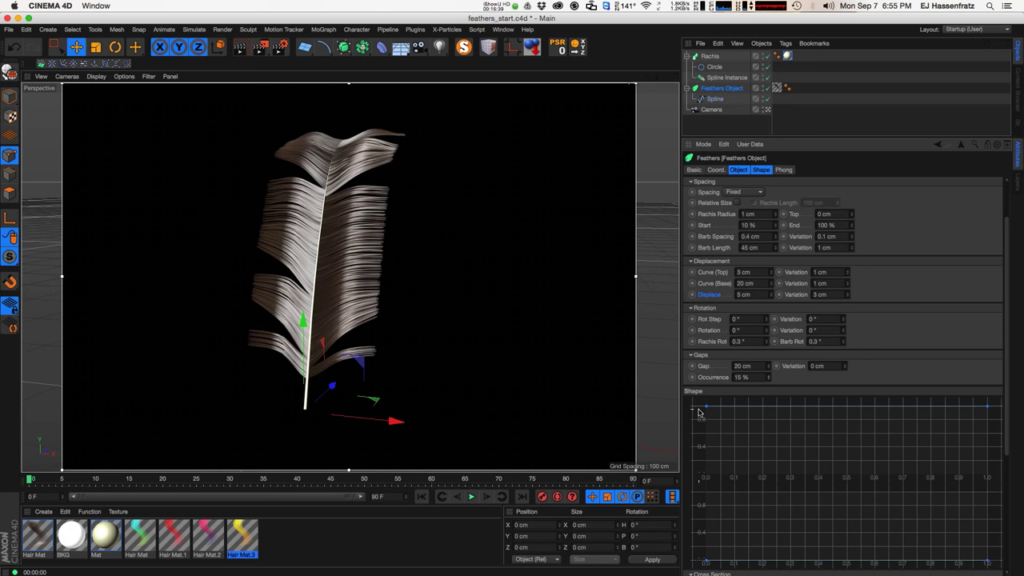
left_click_drag(369, 251, 392, 265, "alt")
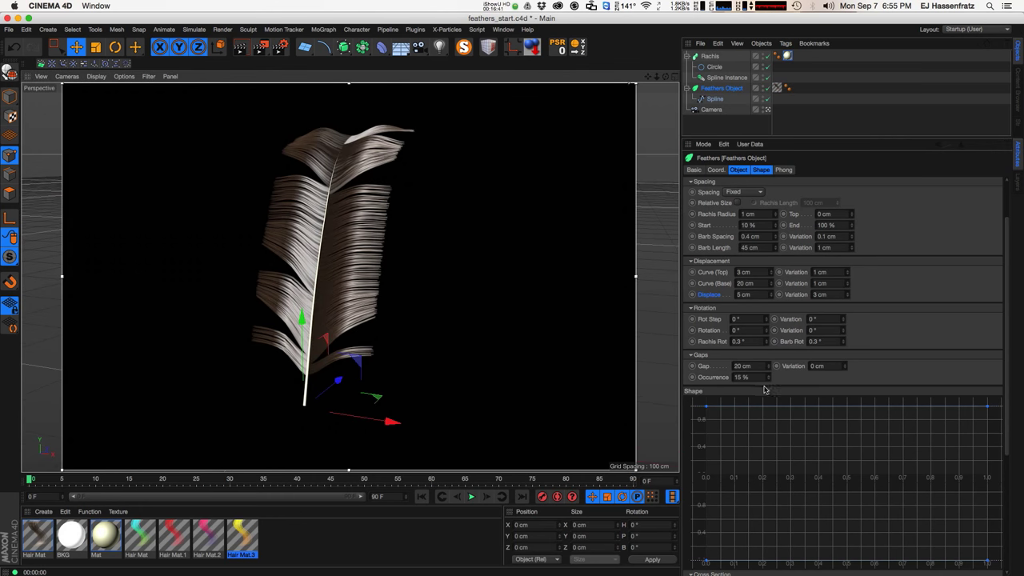
left_click_drag(362, 220, 354, 247, "alt")
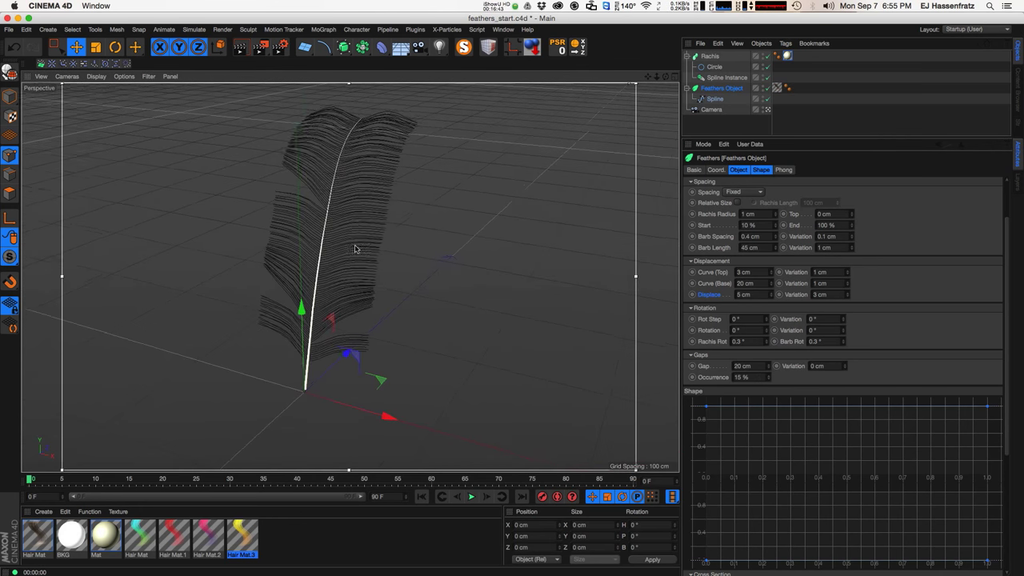
key("ctrl+r")
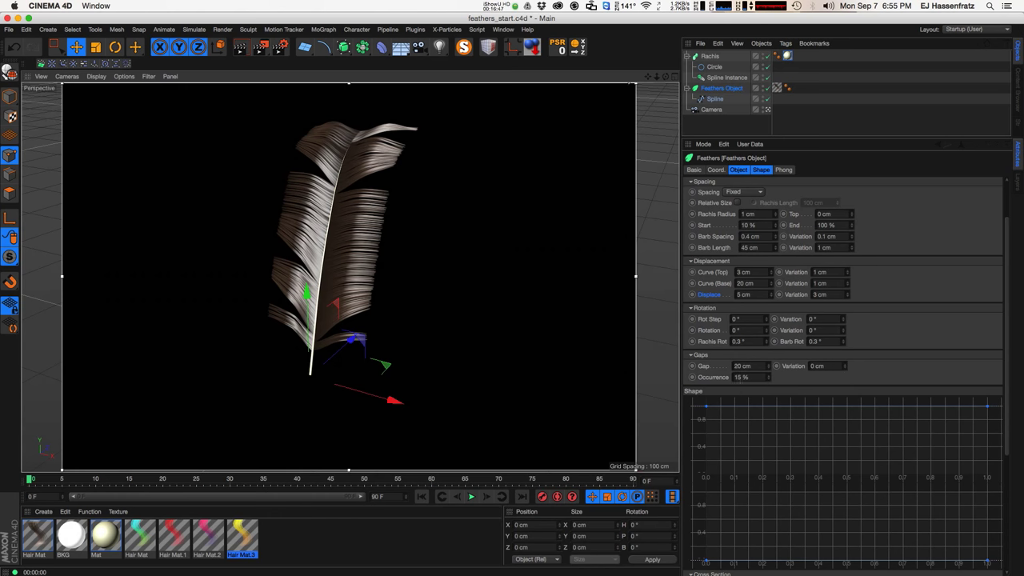
- Refine the gaps to 8 cm with a 16 cm Variation and an Occurrence of 26%, and render the feather
left_click_drag(845, 367, 847, 362)
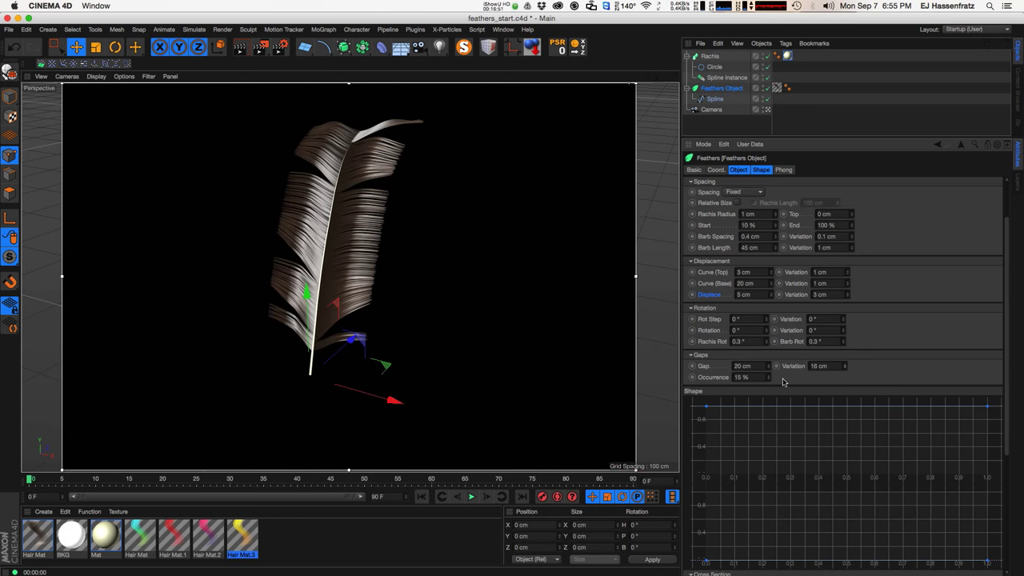
left_click_drag(768, 370, 771, 378)
key("ctrl+r")
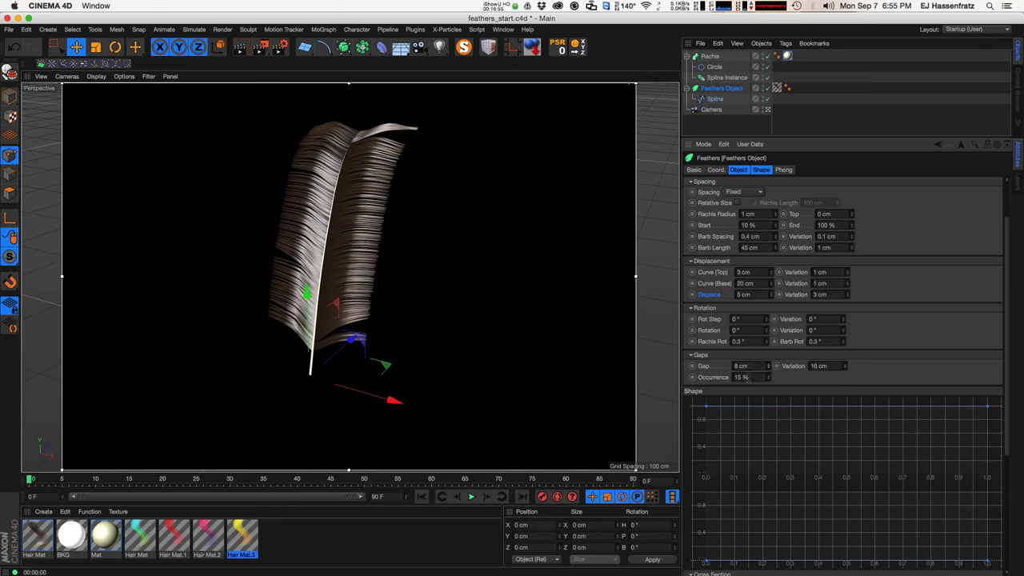
left_click_drag(770, 374, 770, 376)
mouse_move(353, 205)
left_mouse_down("alt")
mouse_move(332, 247)
mouse_move(393, 230)
mouse_move(374, 206)
left_mouse_up("alt")
key("ctrl+r")
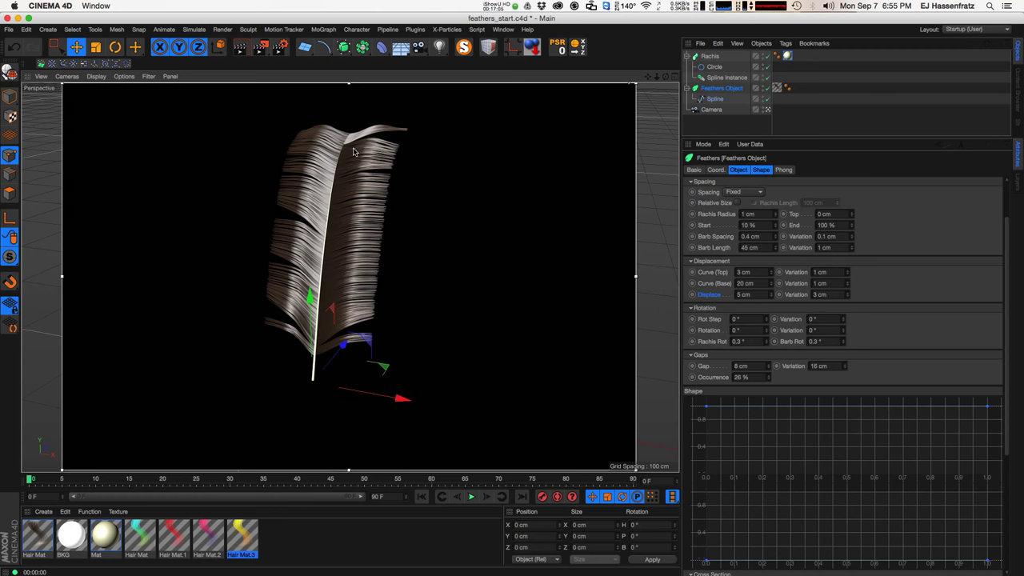
left_click_drag(370, 274, 348, 216, "alt")
key("ctrl+r")
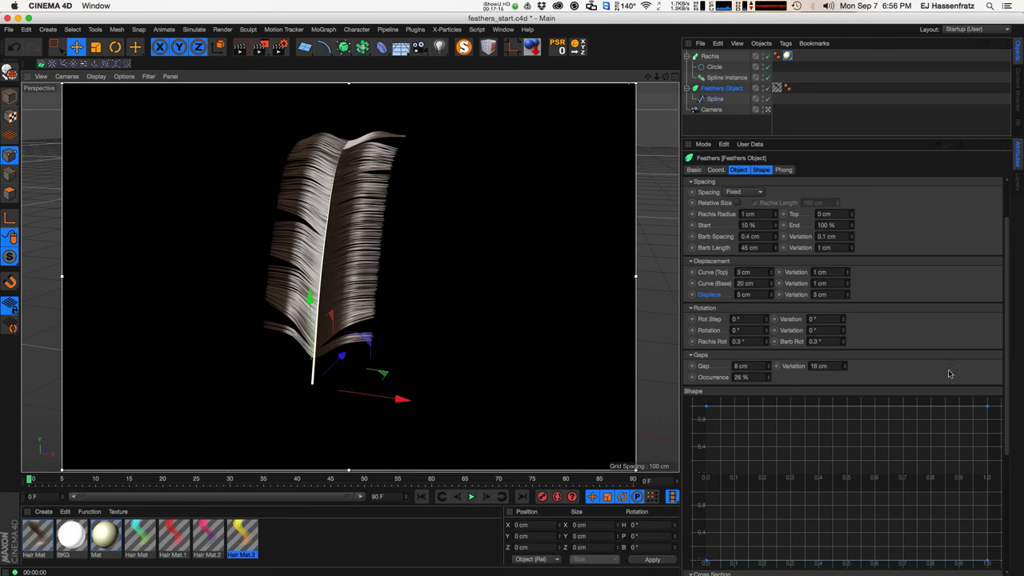
- Bend the first Shape curve into a hump, with both ends at 0 and a peak of about 0.8 near 0.17
left_click_drag(1009, 404, 1012, 464)
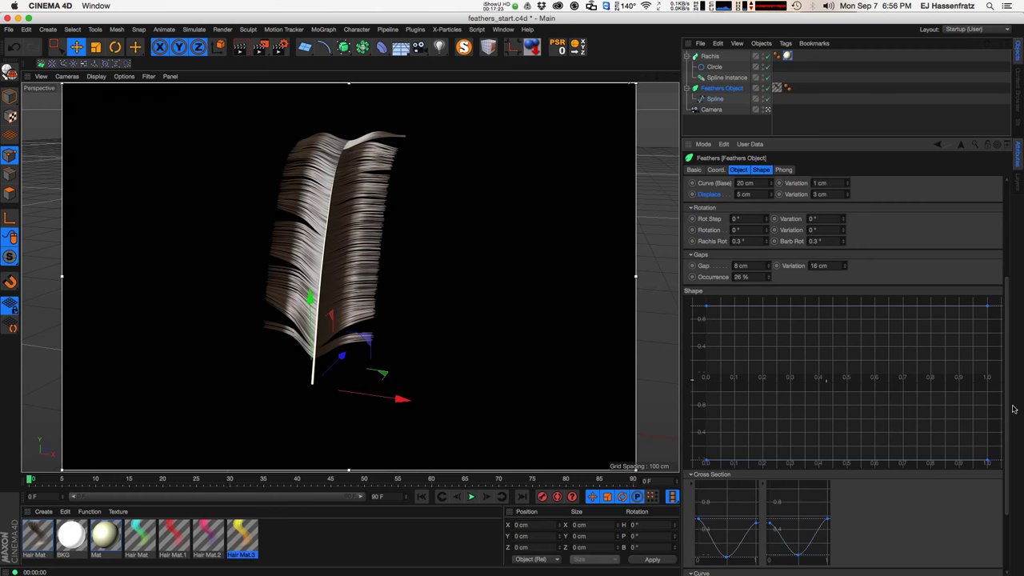
scroll(960, 406, "down", 3)
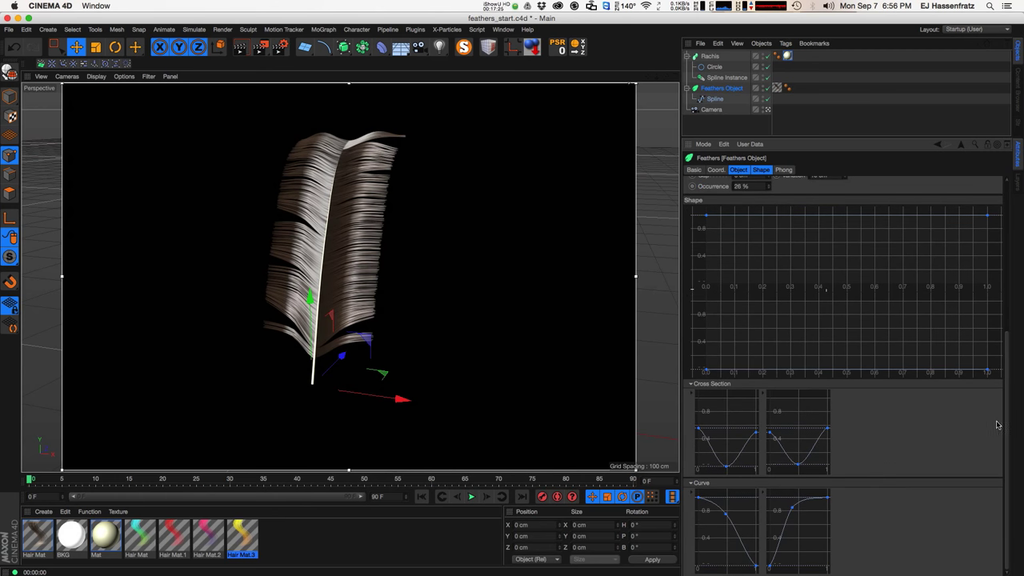
scroll(1000, 424, "up", 6)
scroll(960, 352, "down", 3)
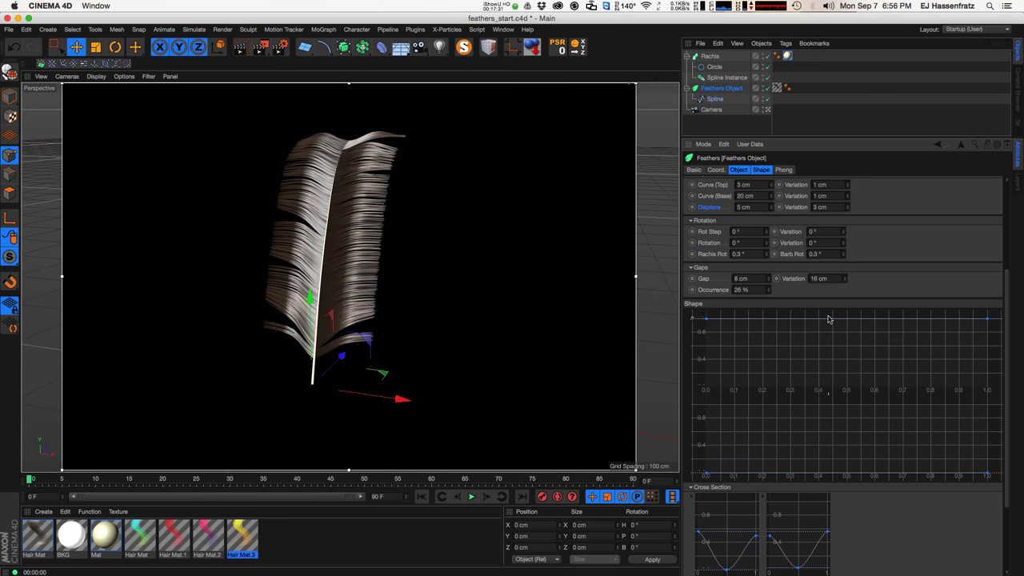
left_click(826, 320)
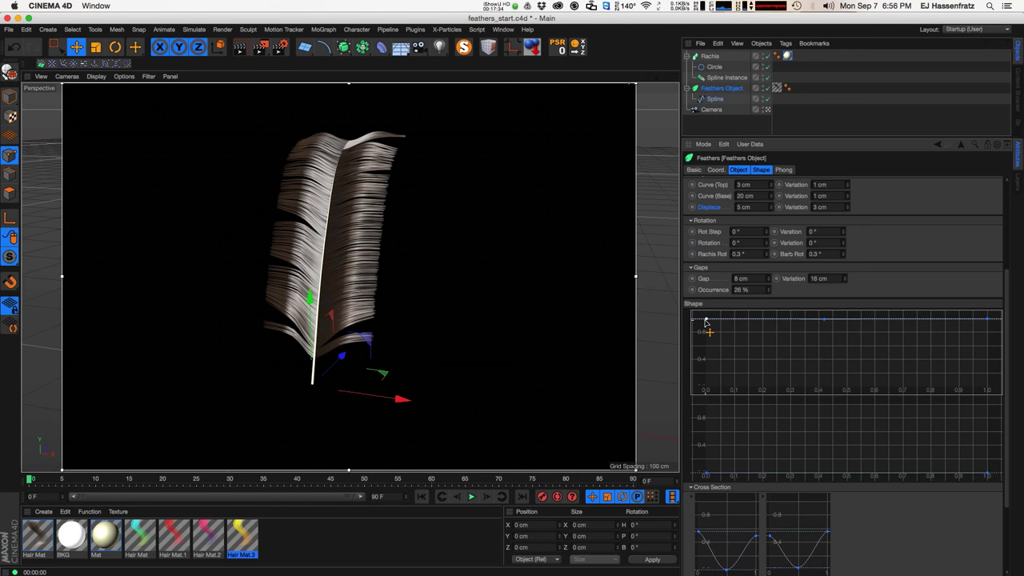
left_click_drag(705, 319, 705, 389)
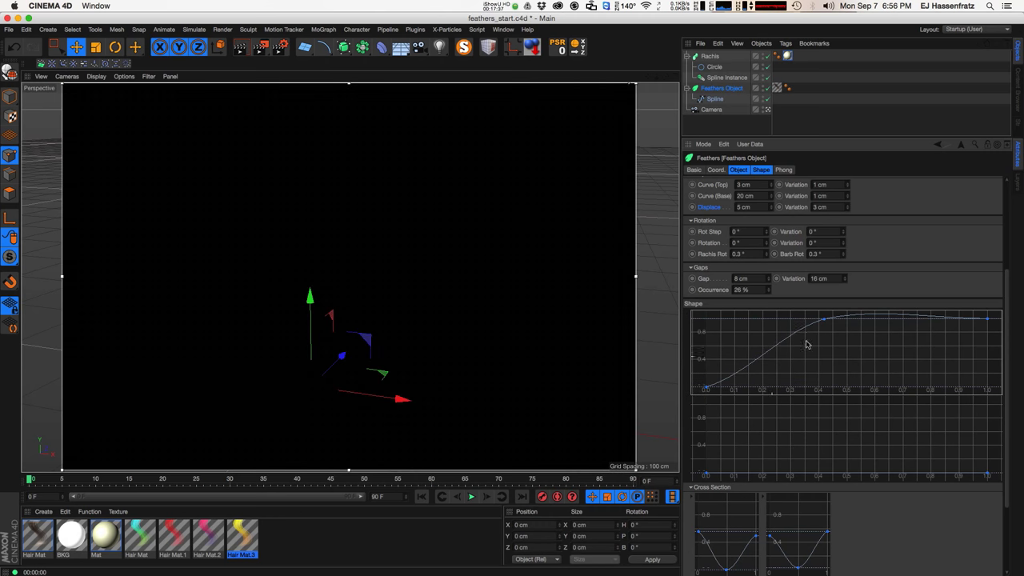
left_click_drag(824, 321, 752, 330)
left_click_drag(989, 319, 992, 396)
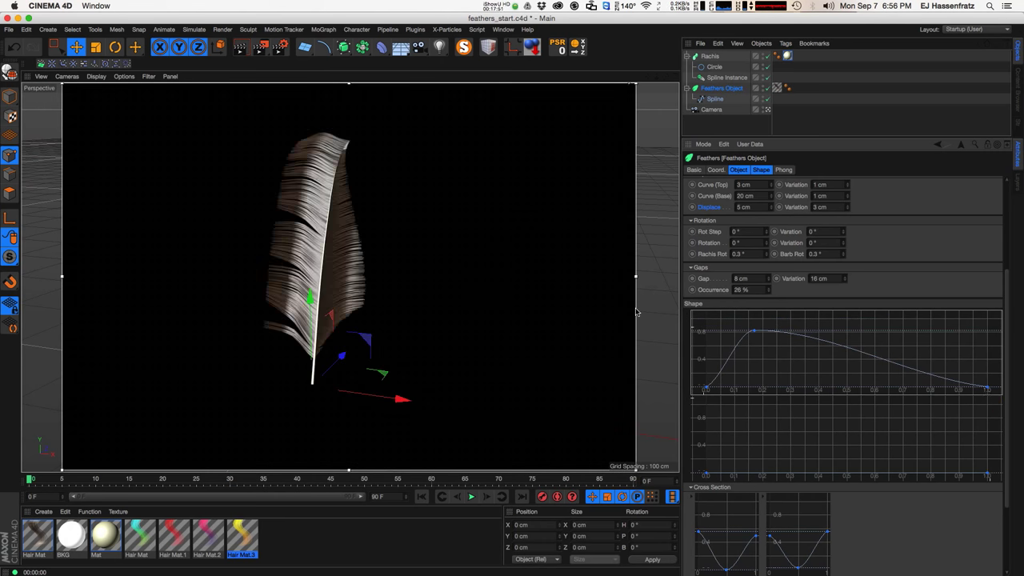
- Add points near 0.66 and 0.85 on the first Shape curve's falling side and shift its peak to about 0.2 for a gradual taper
left_click_drag(894, 366, 958, 341)
key("F3")
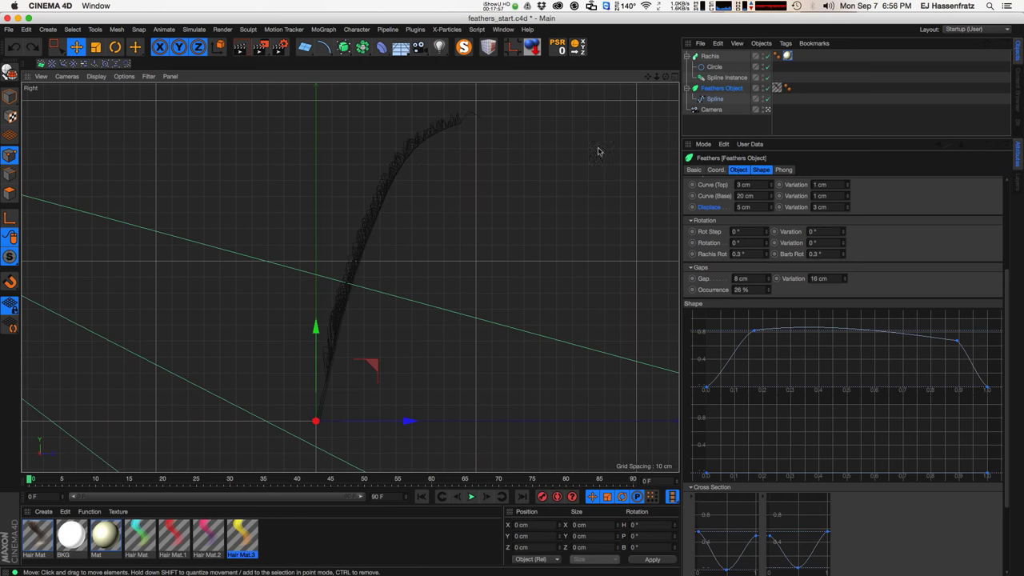
key("F1")
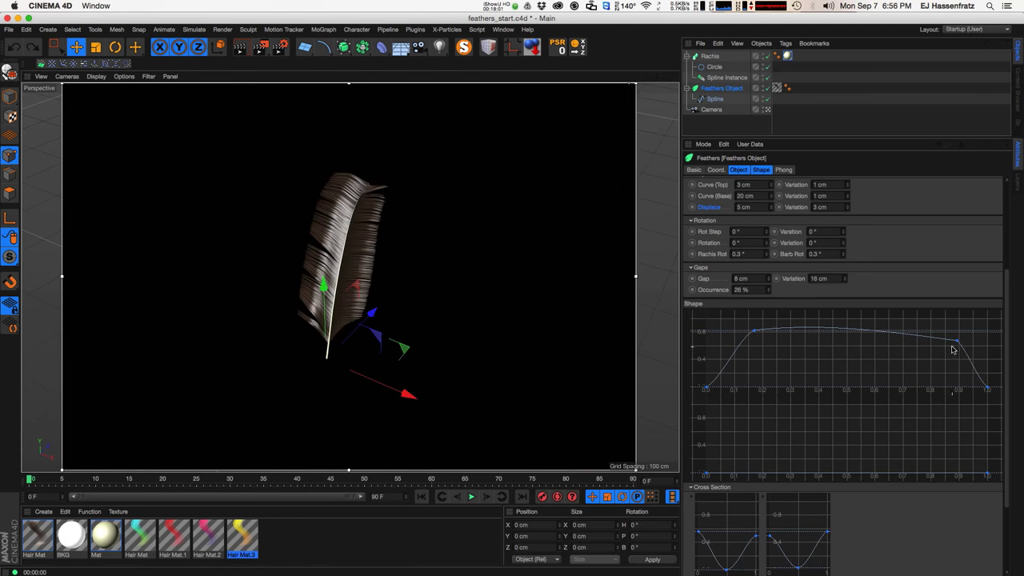
left_click_drag(958, 341, 946, 365)
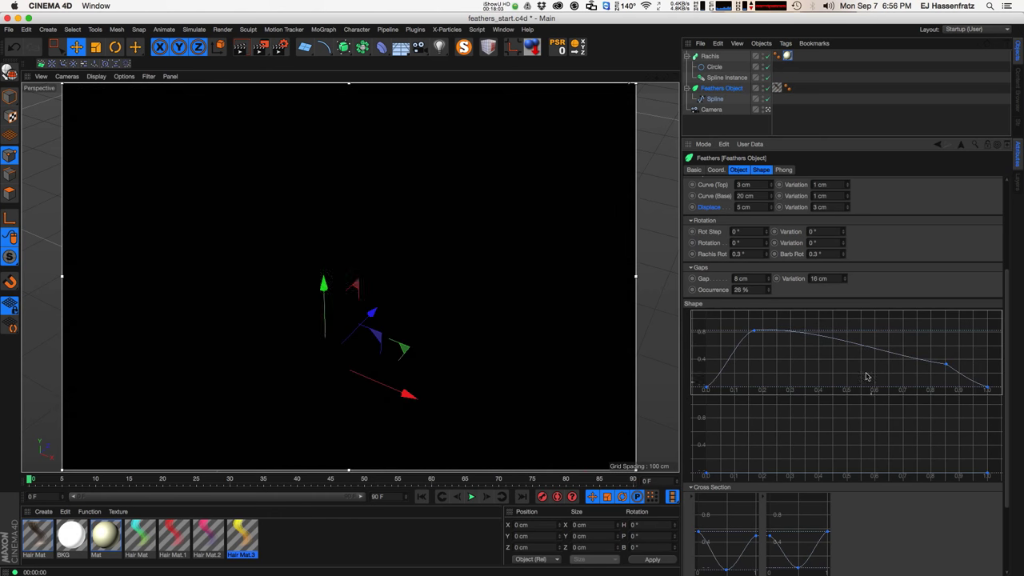
left_click_drag(753, 336, 761, 335)
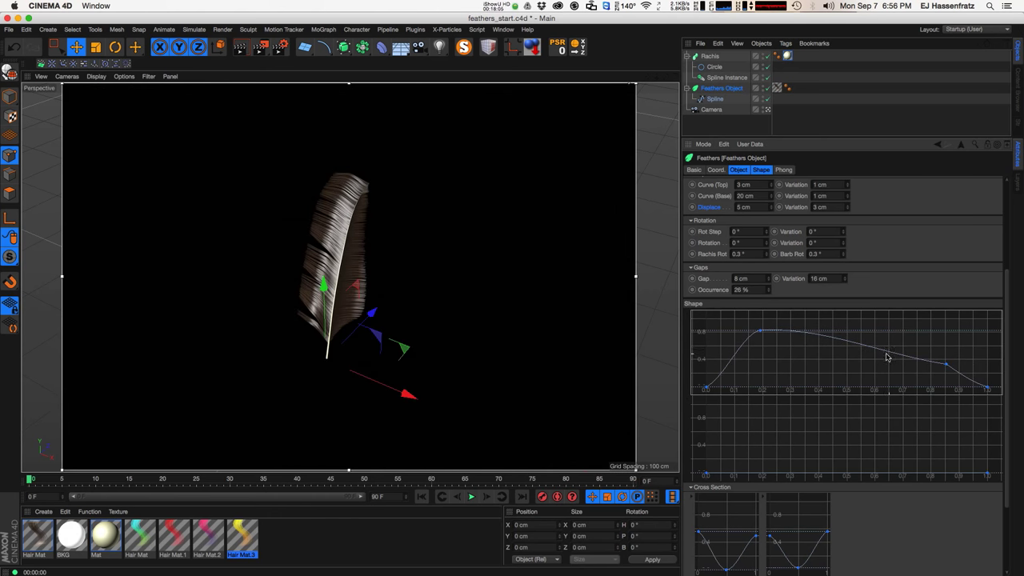
mouse_move(890, 353)
left_mouse_down()
mouse_move(902, 349)
mouse_move(892, 343)
left_mouse_up()
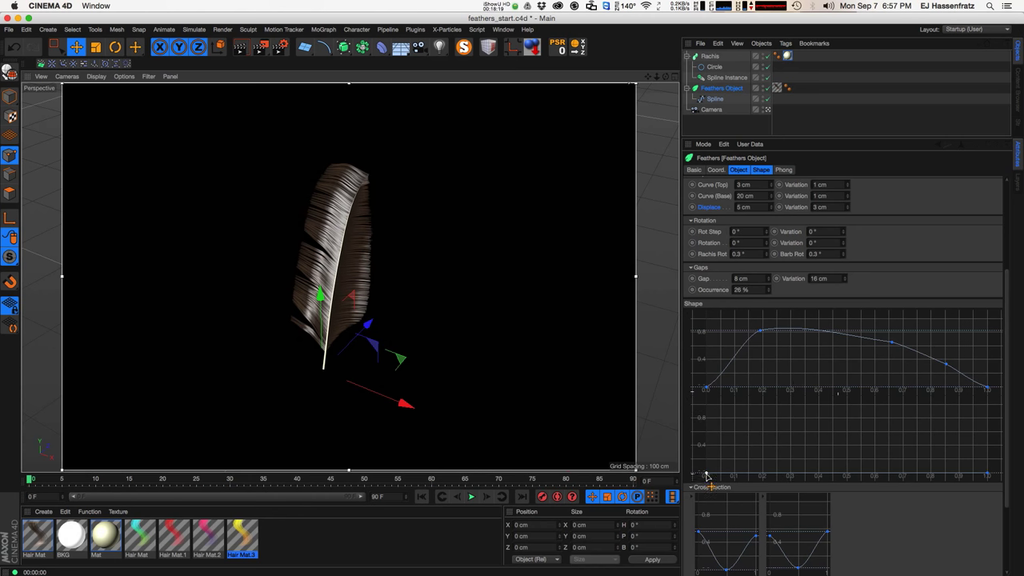
- Shape the second Shape curve as a mirrored hump, with both ends on the center line and added points near 0.2 and 0.45
left_click_drag(705, 475, 695, 408)
left_click(782, 423, "ctrl")
left_click_drag(789, 429, 761, 450)
mouse_move(825, 458)
left_mouse_down("ctrl")
mouse_move(836, 465)
mouse_move(832, 458)
left_mouse_up("ctrl")
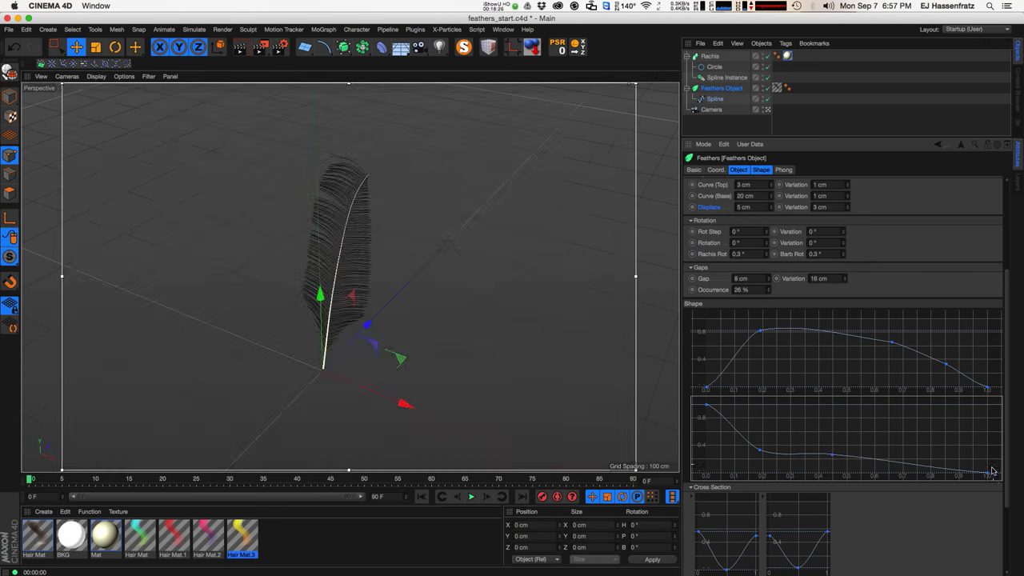
left_click_drag(991, 472, 986, 388)
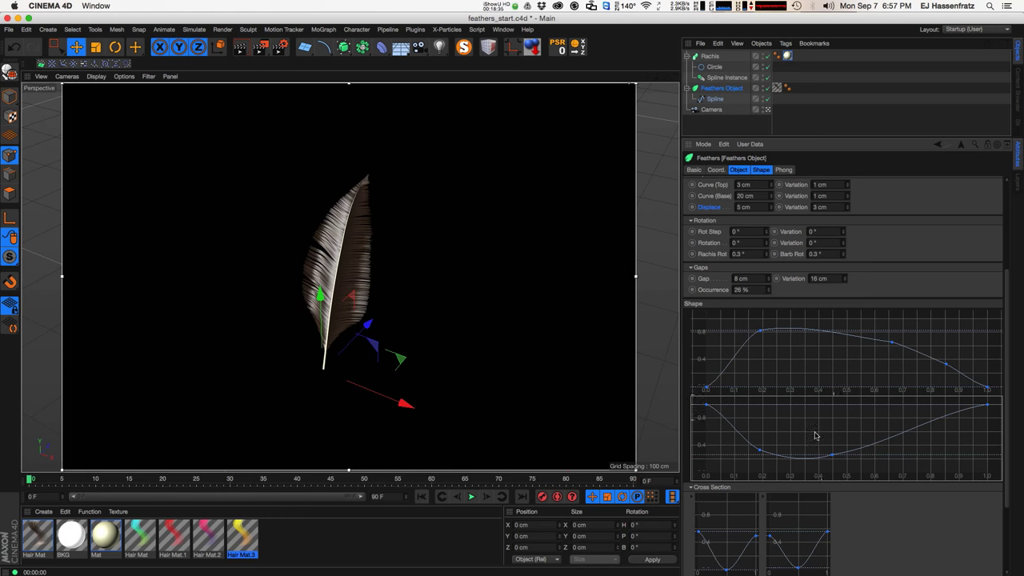
left_click_drag(450, 371, 469, 371, "alt")
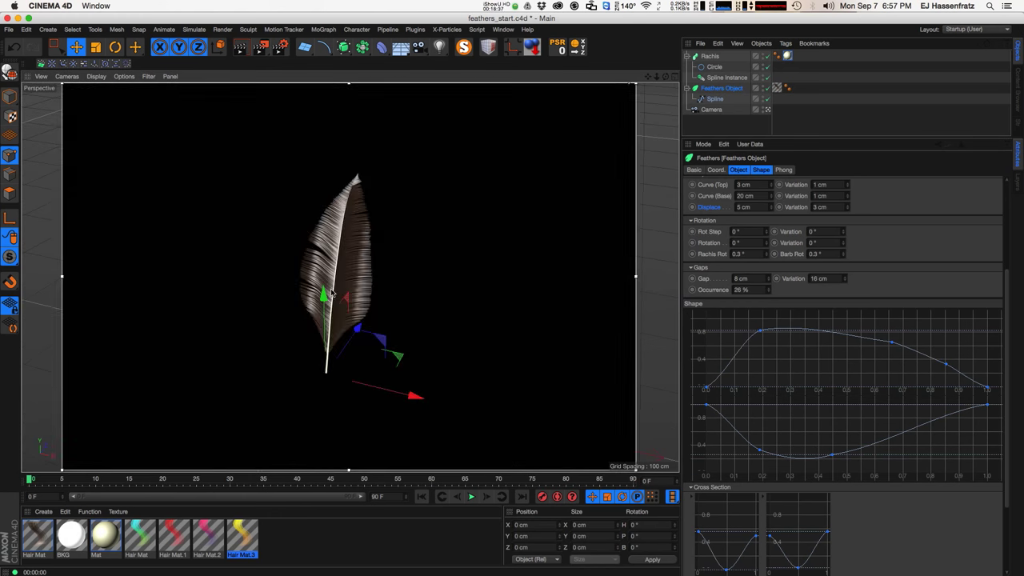
- Spread the second Shape curve's points to about 0.17, 0.57 and 0.87, and move the first curve's middle point to about 0.56
left_click_drag(763, 451, 757, 450)
left_click_drag(834, 456, 954, 421)
left_click_drag(867, 436, 865, 443)
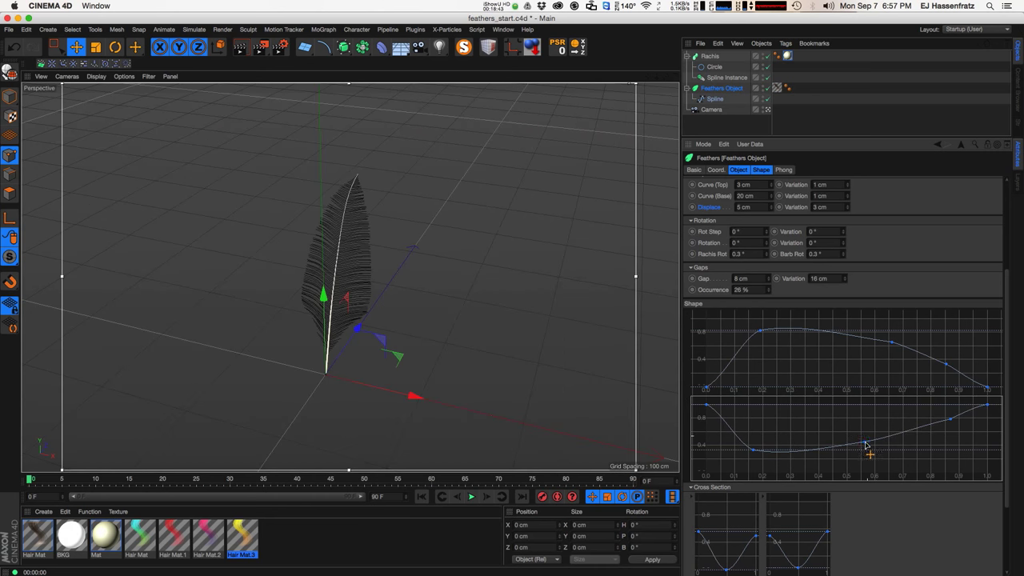
left_click_drag(892, 342, 864, 350)
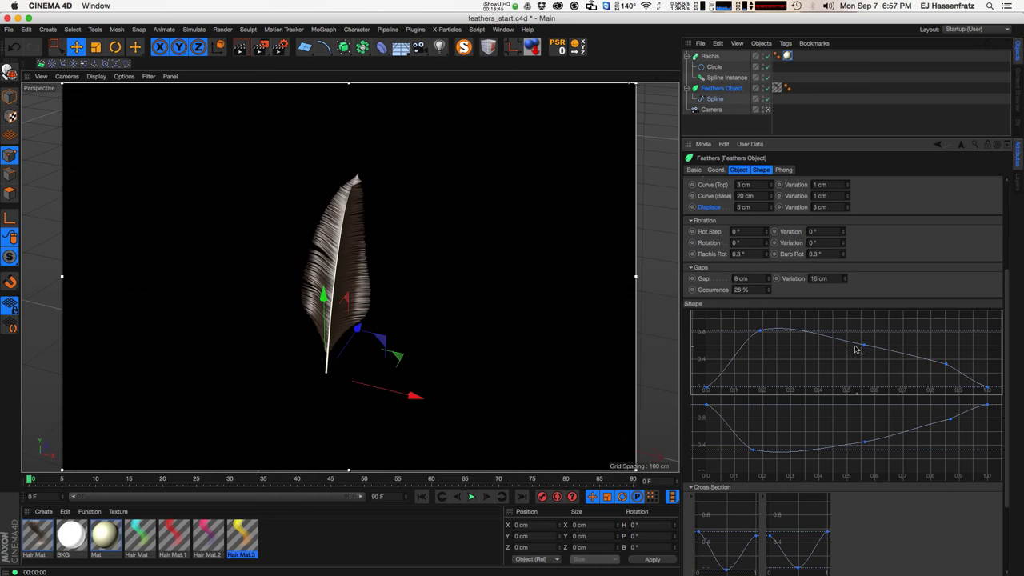
- Try a narrower base and fuller middle on the first Shape curve, and move the second curve's base and middle points up and down
left_click_drag(761, 335, 739, 365)
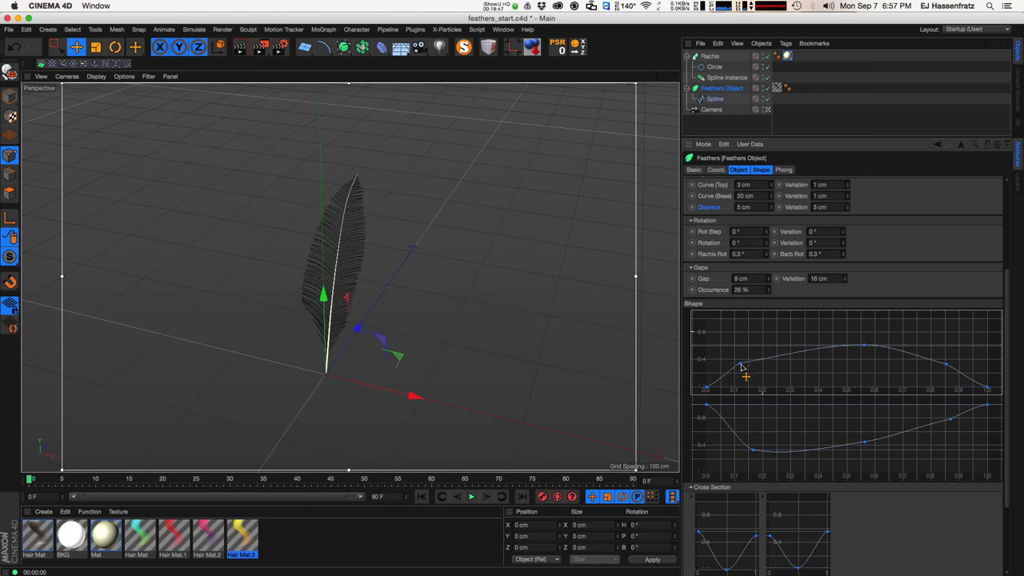
left_click_drag(862, 346, 870, 326)
left_click_drag(865, 442, 869, 437)
left_click_drag(753, 449, 749, 423)
mouse_move(864, 436)
left_mouse_down()
mouse_move(869, 453)
mouse_move(863, 435)
left_mouse_up()
left_click_drag(746, 427, 750, 456)
- Reshape the feather wide at the base, with the first Shape curve peaking near 0.16 and the second curve's widest point near 0.22
left_click_drag(740, 364, 760, 342)
left_click_drag(871, 326, 865, 347)
left_click_drag(760, 341, 750, 329)
left_click_drag(947, 365, 940, 361)
left_click_drag(867, 349, 858, 347)
left_click_drag(863, 437, 859, 434)
left_click_drag(749, 456, 769, 450)
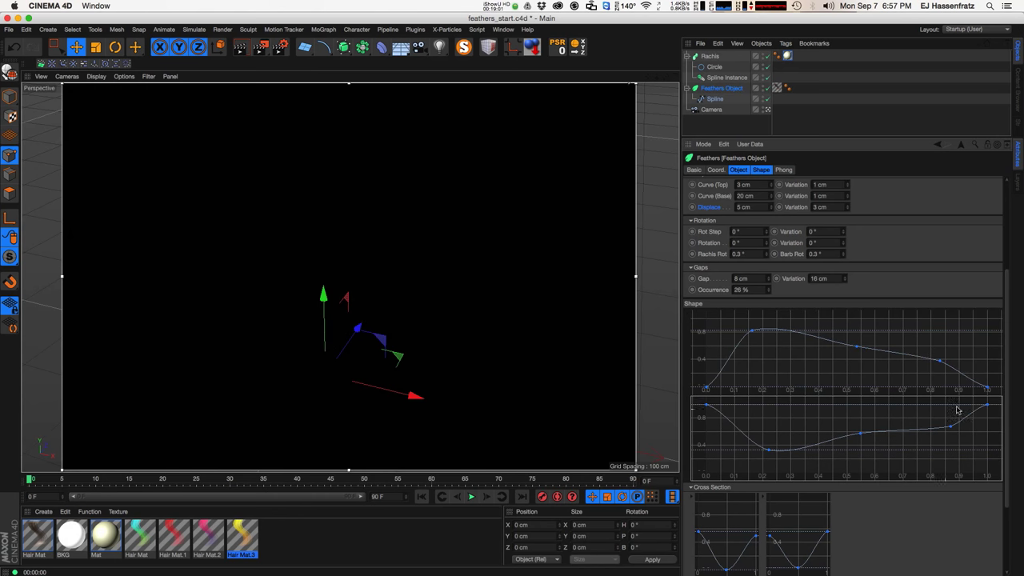
- Smooth the taper by widening the second Shape curve near 0.6 and raising the first curve's points near 0.55 and 0.85
left_click_drag(861, 437, 872, 439)
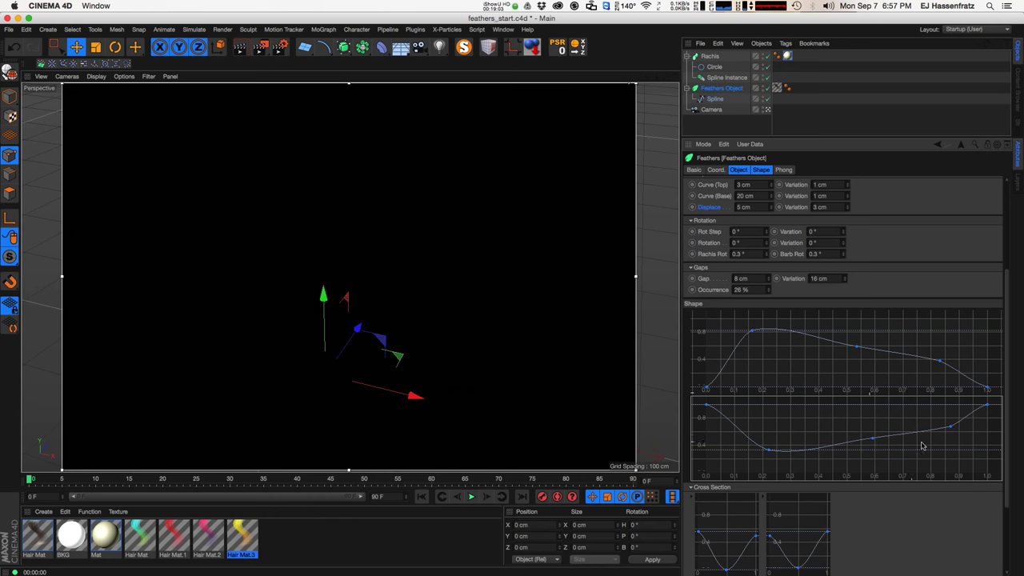
left_click_drag(951, 429, 953, 427)
left_click_drag(873, 438, 877, 446)
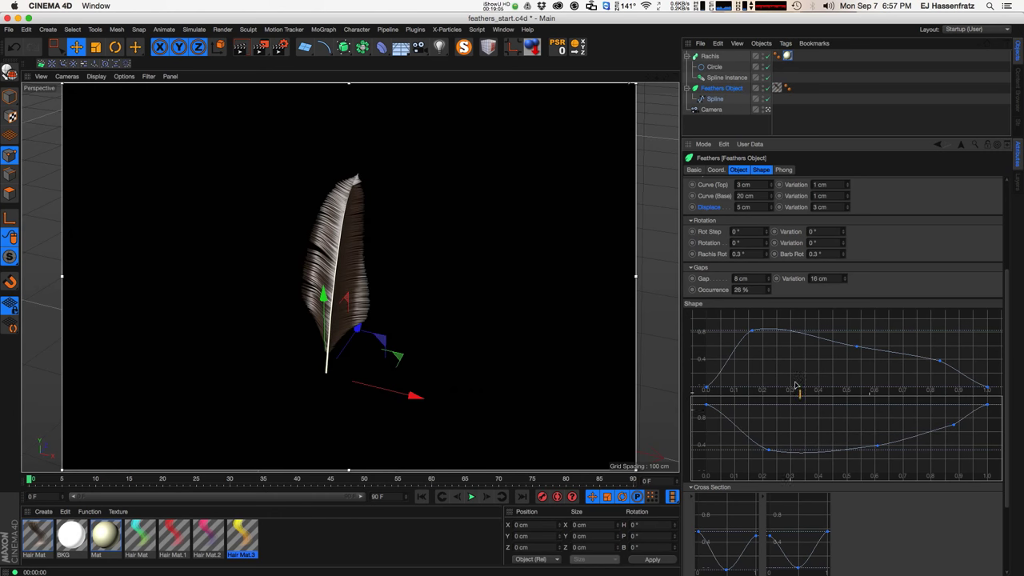
left_click_drag(856, 347, 861, 333)
left_click_drag(941, 362, 942, 357)
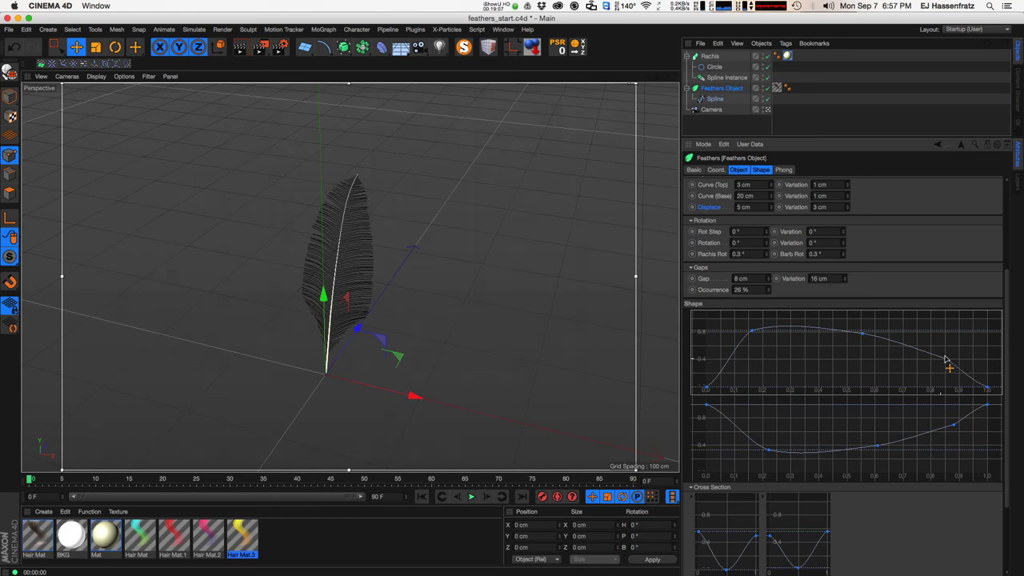
- Move the first Shape curve's points to about 0.18, 0.56 and 0.86, and narrow the second curve's tip point near 0.88
left_click_drag(747, 341, 756, 333)
key("super+r")
left_click_drag(862, 333, 866, 343)
left_click_drag(945, 361, 948, 360)
left_click_drag(957, 421, 955, 417)
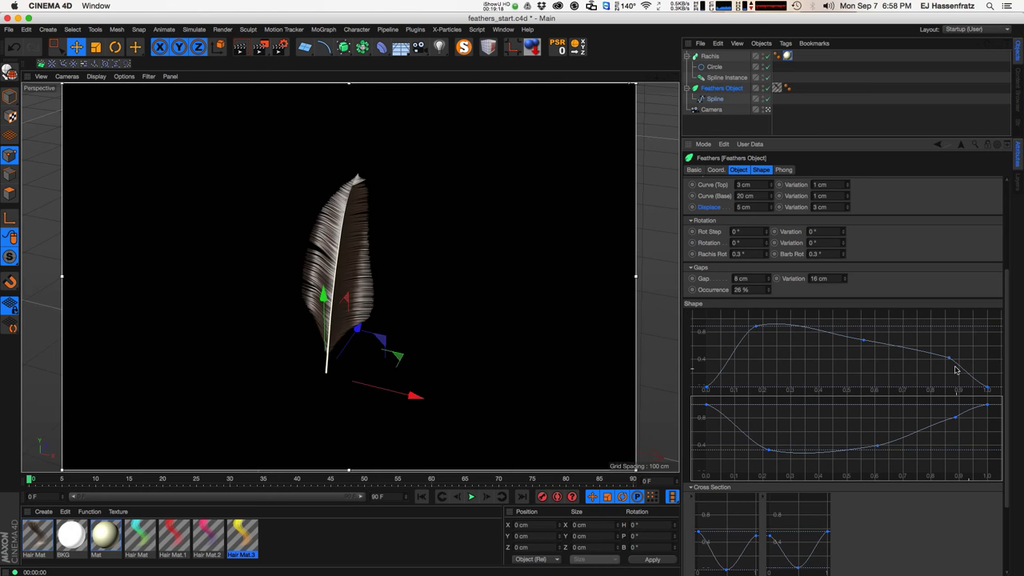
- Lower the first Shape curve's tip point near 0.84 and shift the second curve's base and middle points to about 0.2 and 0.59
left_click_drag(954, 369, 945, 374)
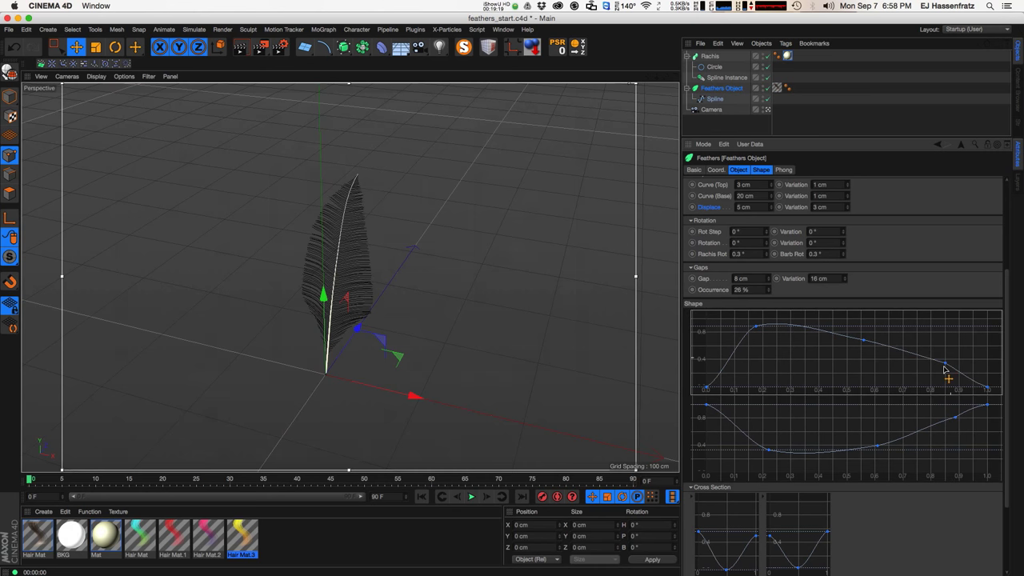
left_click_drag(876, 446, 870, 451)
left_click_drag(770, 455, 762, 454)
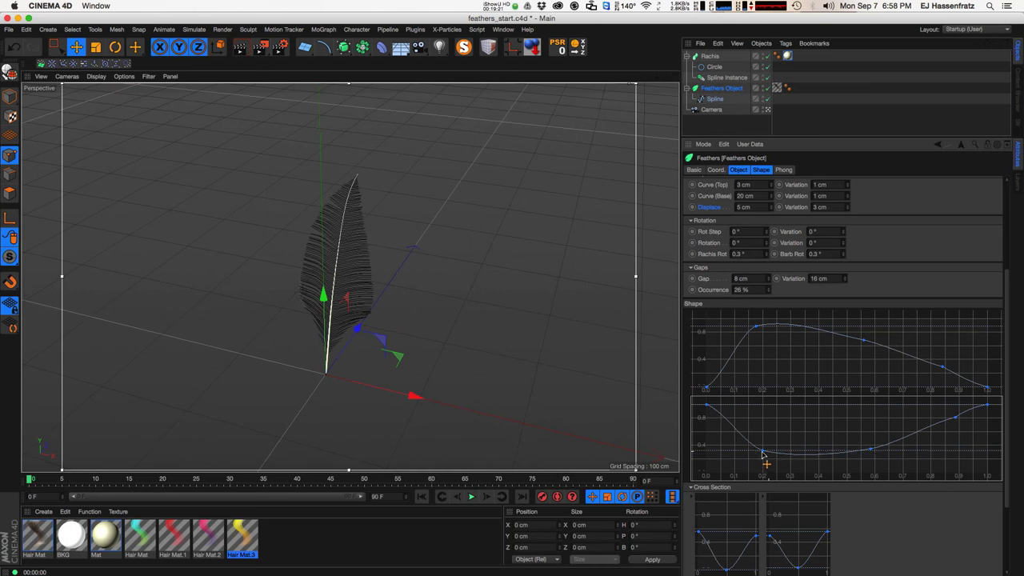
left_click_drag(365, 256, 397, 258, "alt")
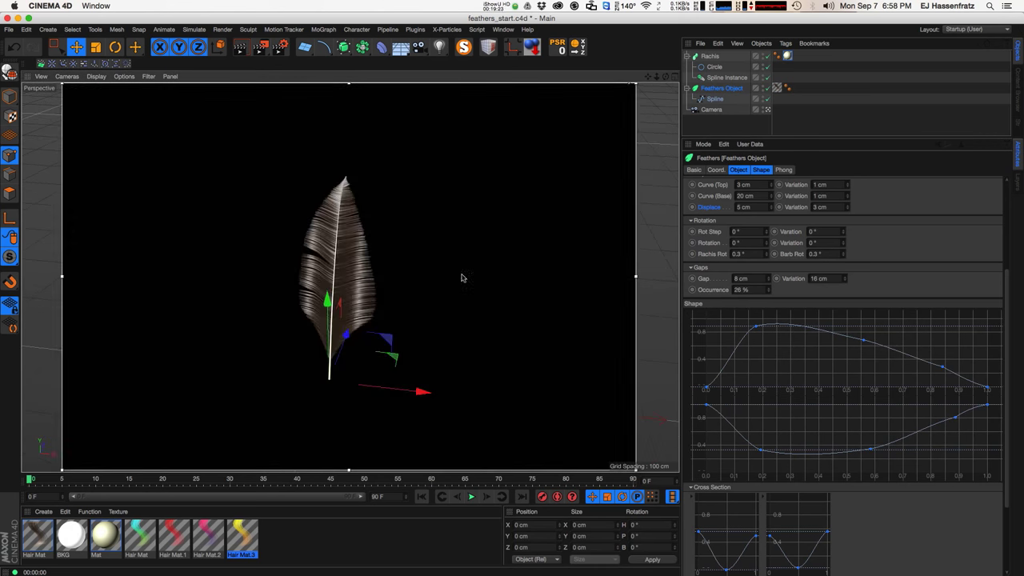
- Lower the first Shape curve's base point and shift it to about 0.21, and check the feather from other angles
left_click_drag(756, 326, 764, 339)
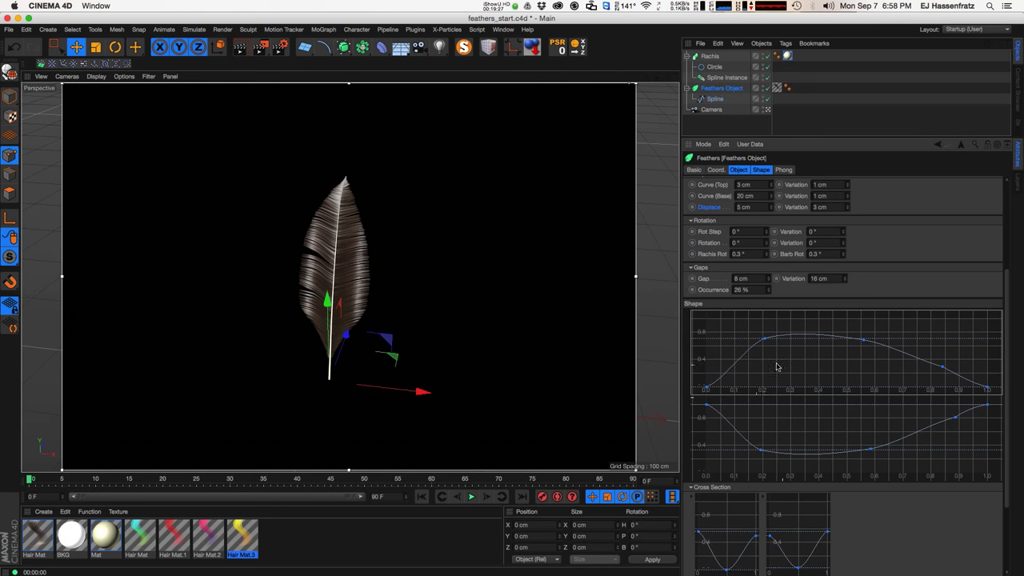
left_click_drag(391, 234, 473, 297, "alt")
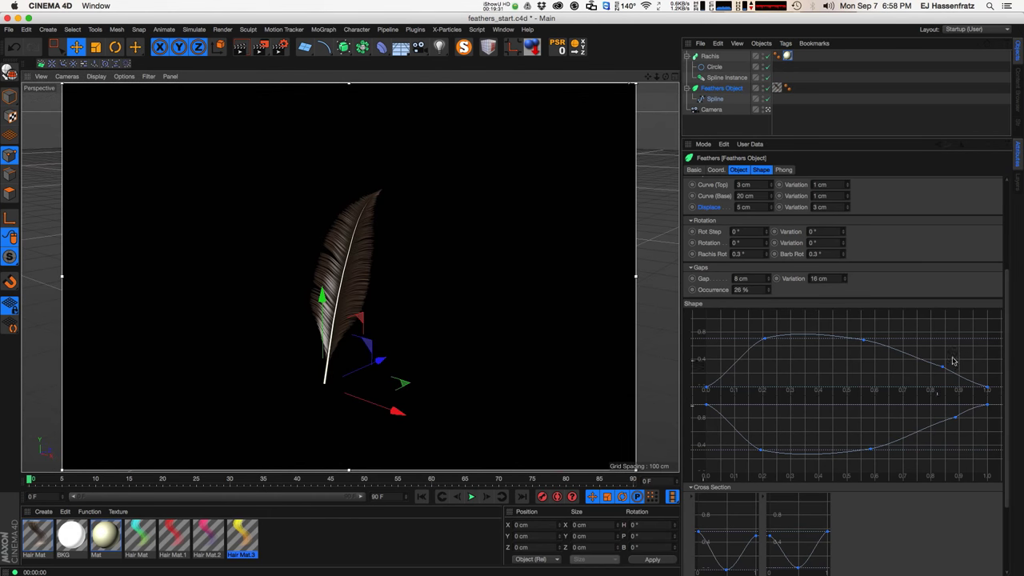
scroll(992, 416, "down", 3)
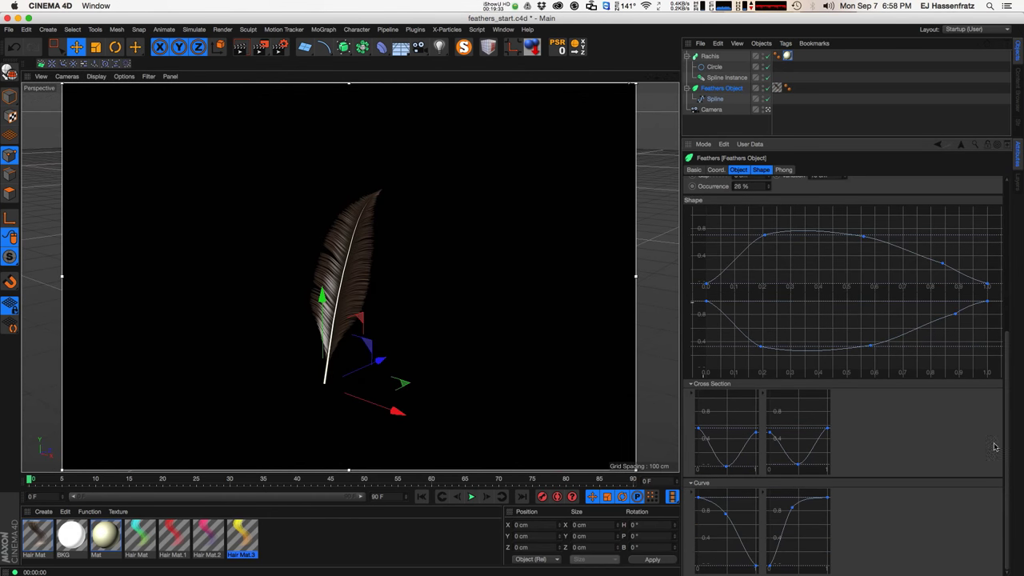
left_click_drag(1006, 396, 1020, 185)
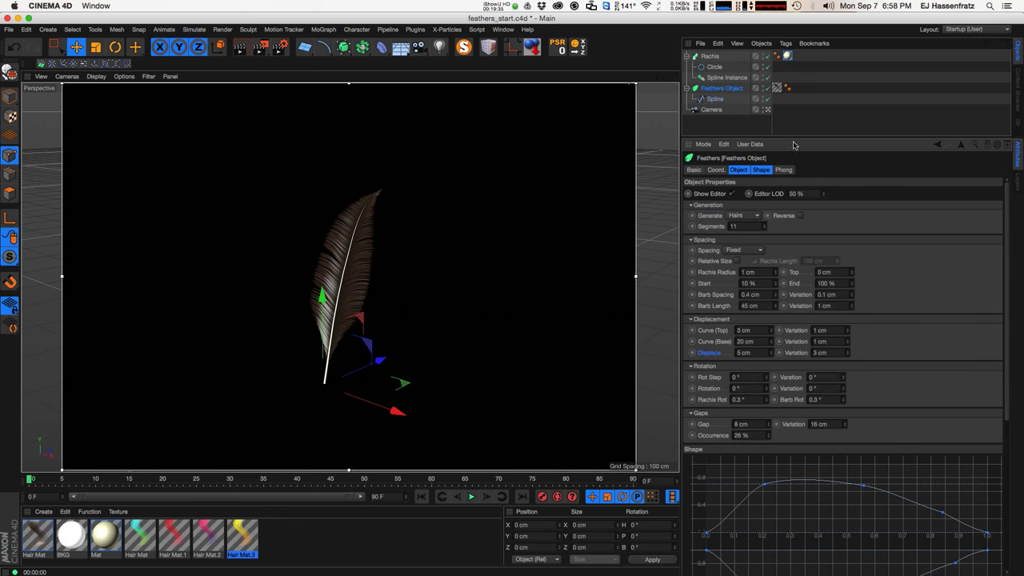
left_click_drag(513, 224, 432, 266, "alt")
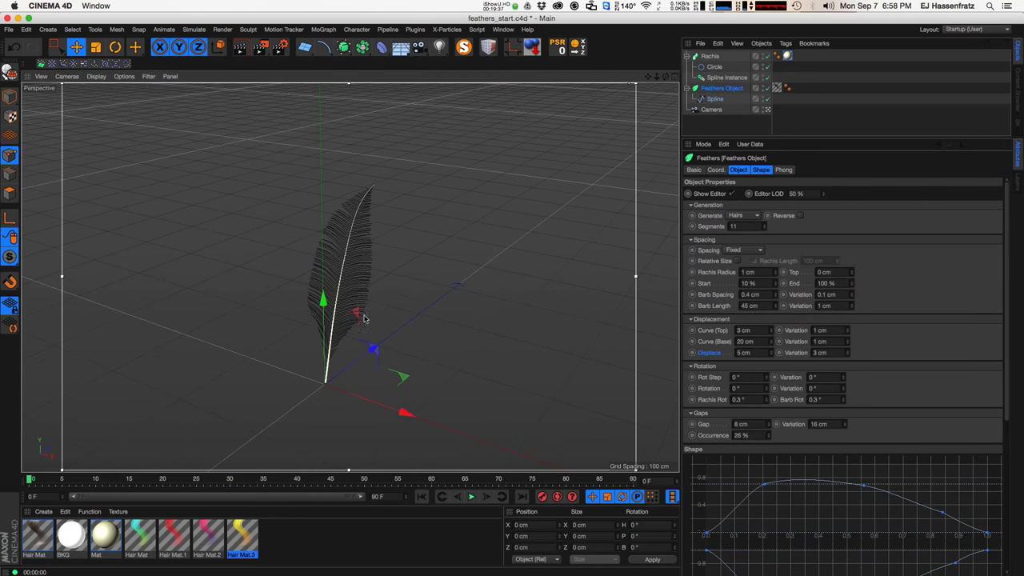
- Reduce the Hair Mat material's primary specular to 5% strength and a sharpness of 5
double_click(33, 542)
left_click_drag(330, 76, 657, 108)
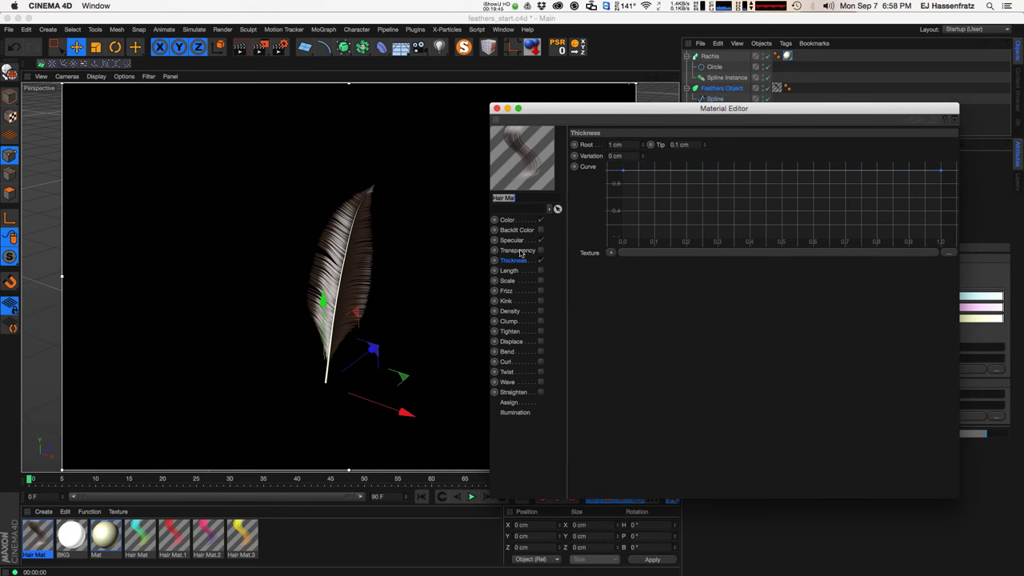
left_click(512, 220)
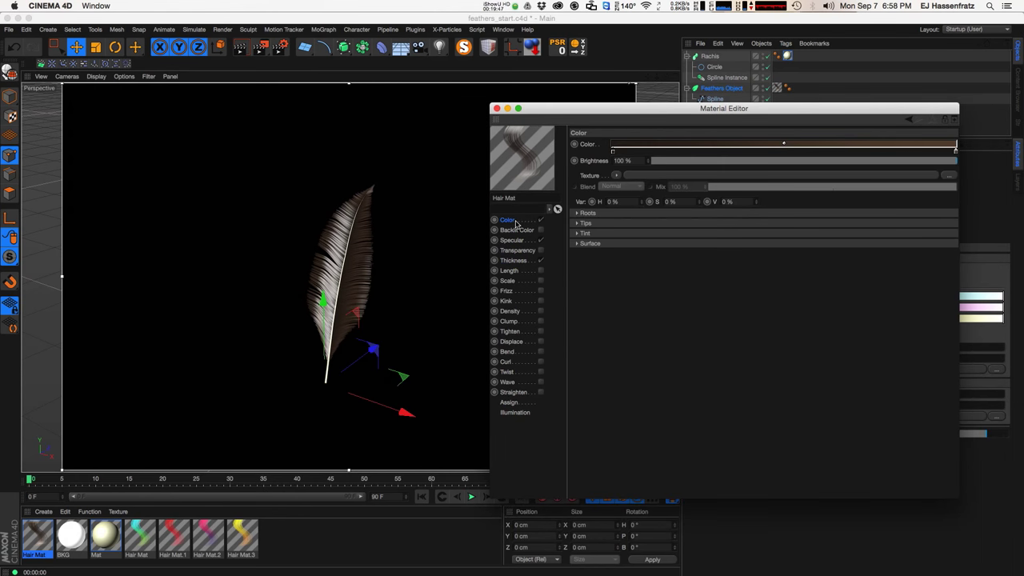
left_click_drag(681, 113, 671, 117)
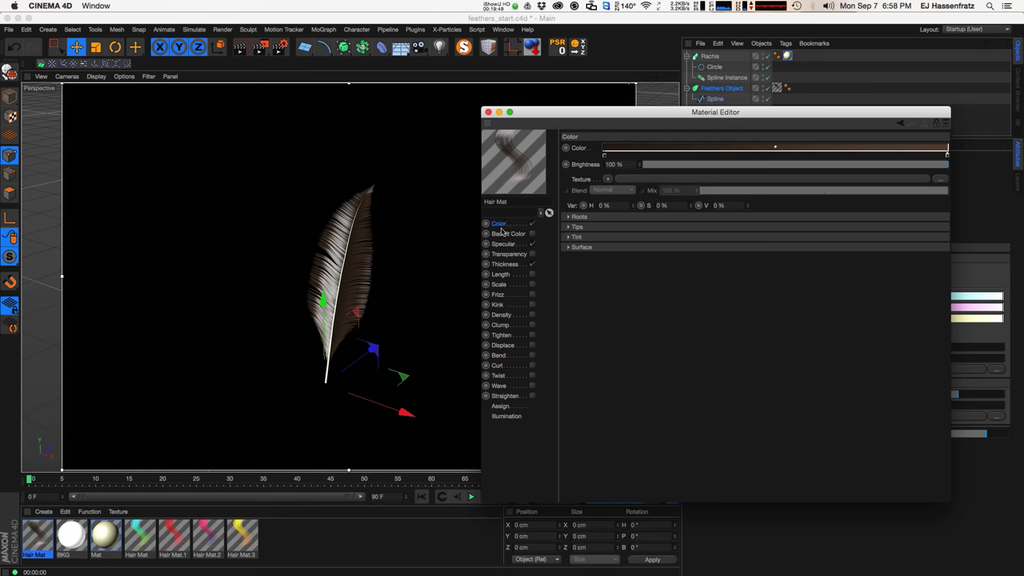
left_click(499, 243)
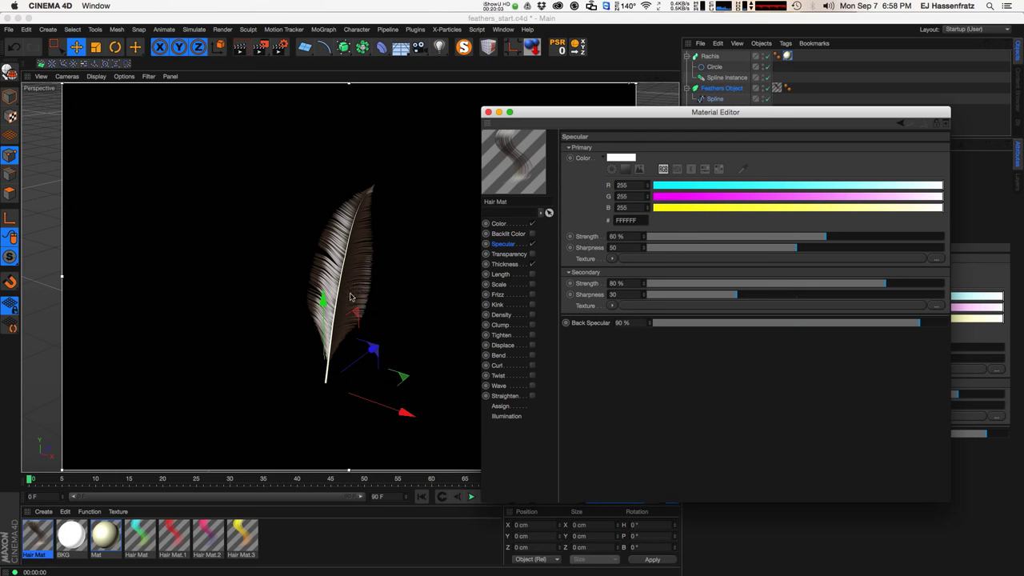
right_click_drag(346, 301, 384, 286, "alt")
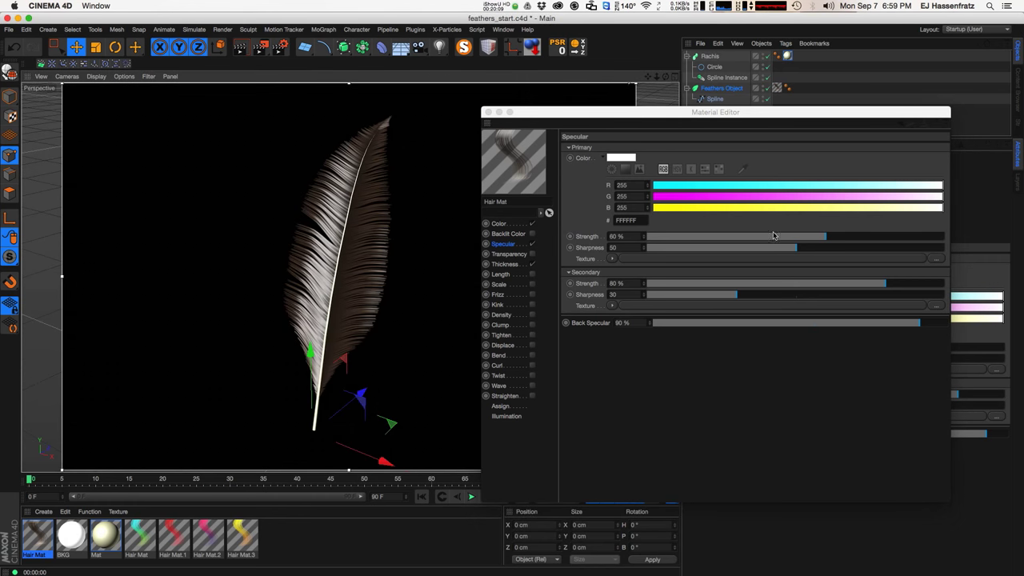
left_click_drag(667, 238, 661, 238)
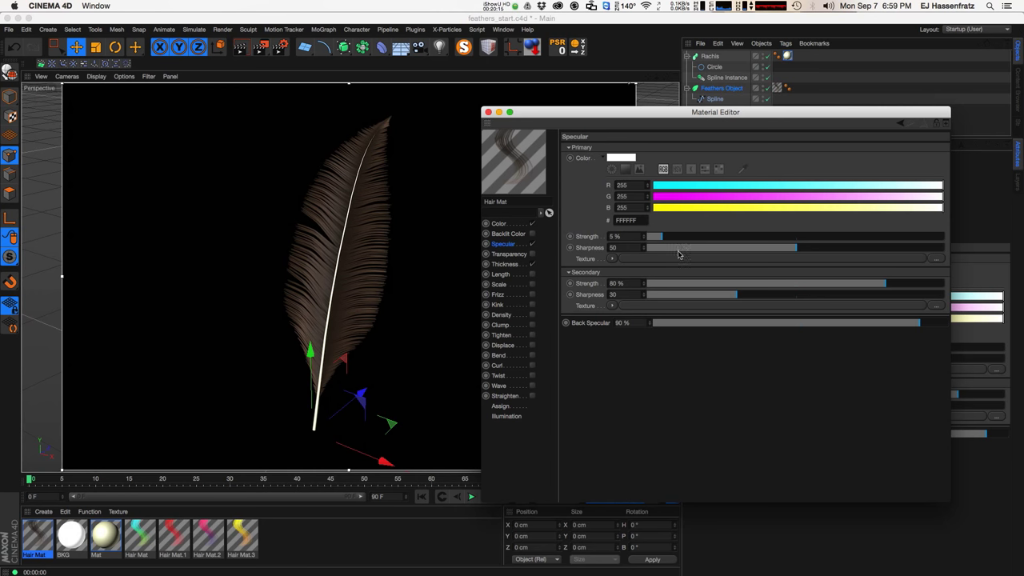
left_click_drag(653, 248, 660, 252)
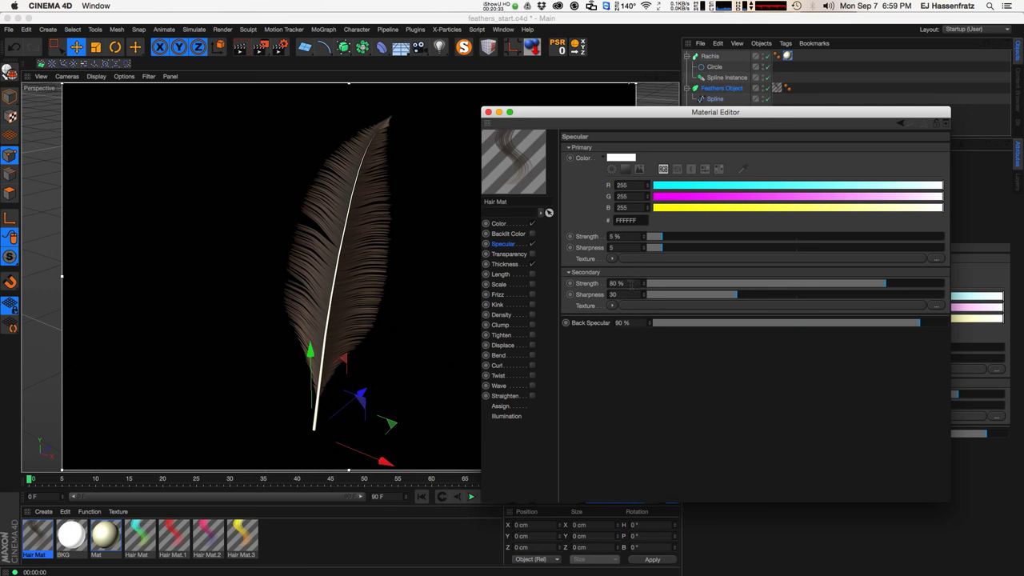
- Set the hair material's secondary specular sharpness to 5 and check the shine from other angles
double_click(637, 283)
double_click(629, 294)
type("5")
key("Return")
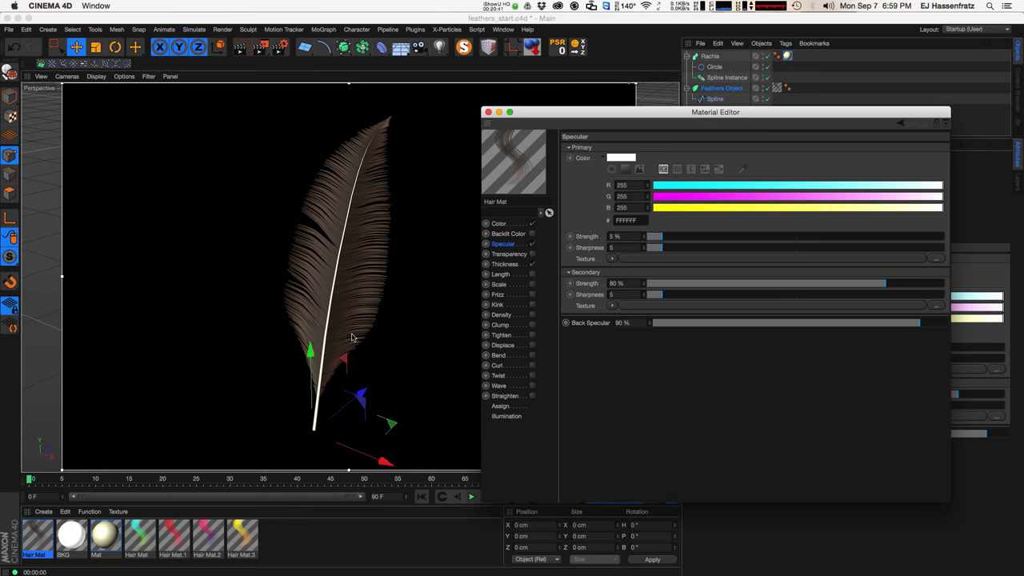
left_click_drag(385, 292, 334, 256, "alt")
left_click_drag(359, 308, 379, 308, "alt")
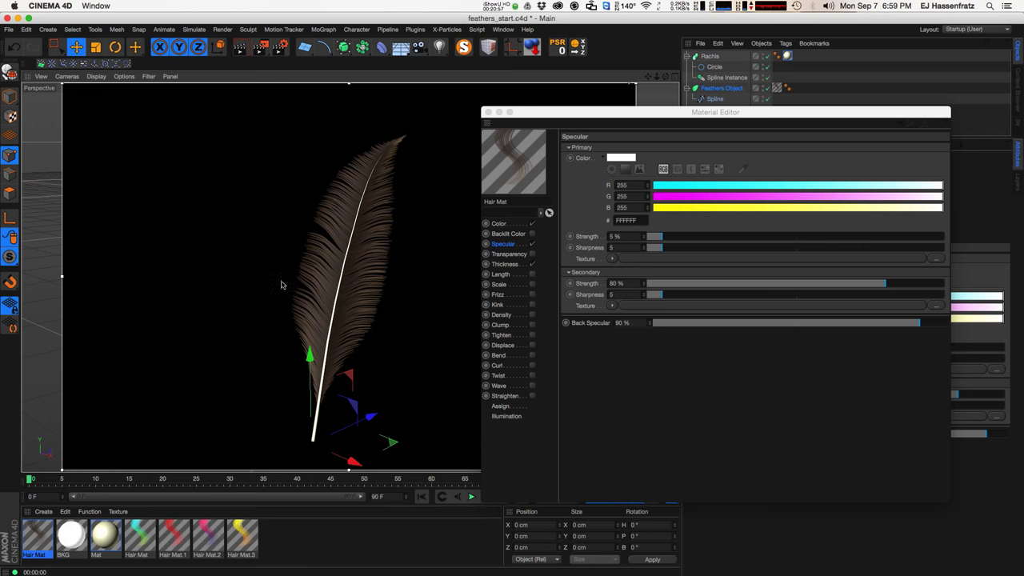
- Set the hair material's thickness to 0.6 cm at the root and 0 cm at the tip, and close the material
left_click(506, 264)
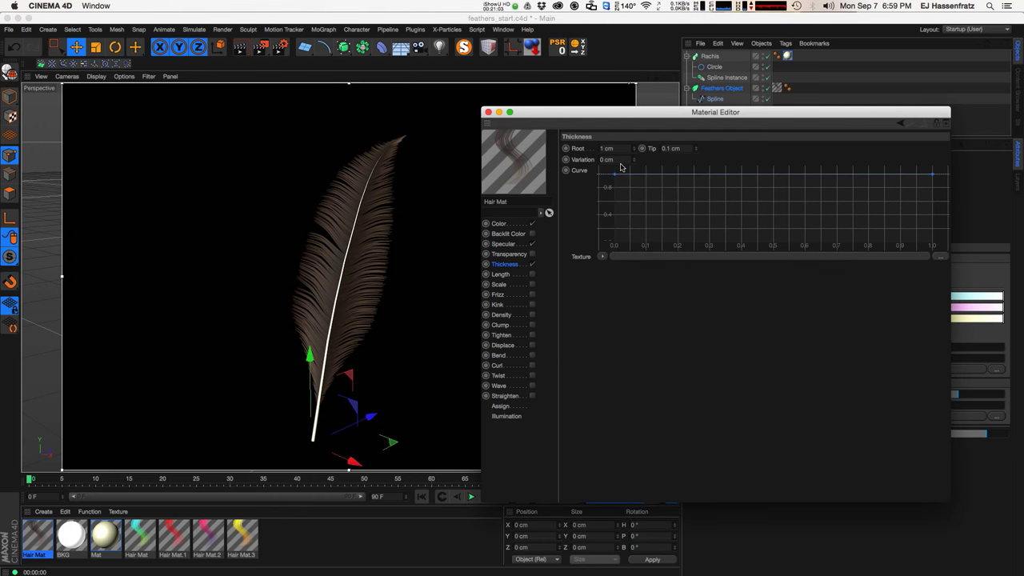
left_click(684, 148)
type("0")
key("Return")
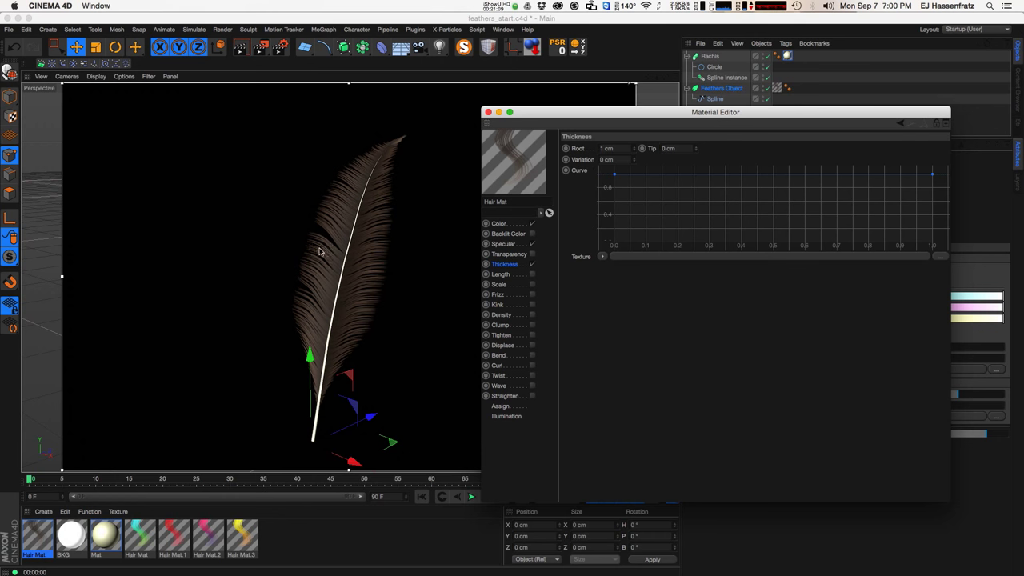
right_click_drag(380, 285, 405, 287, "alt")
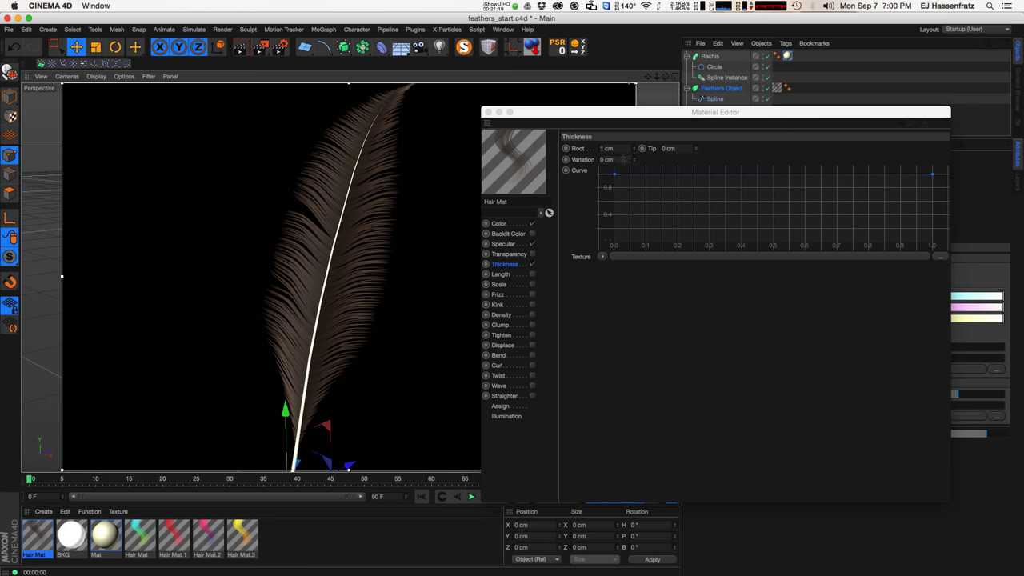
left_click(616, 149)
type("0.6")
key("Return")
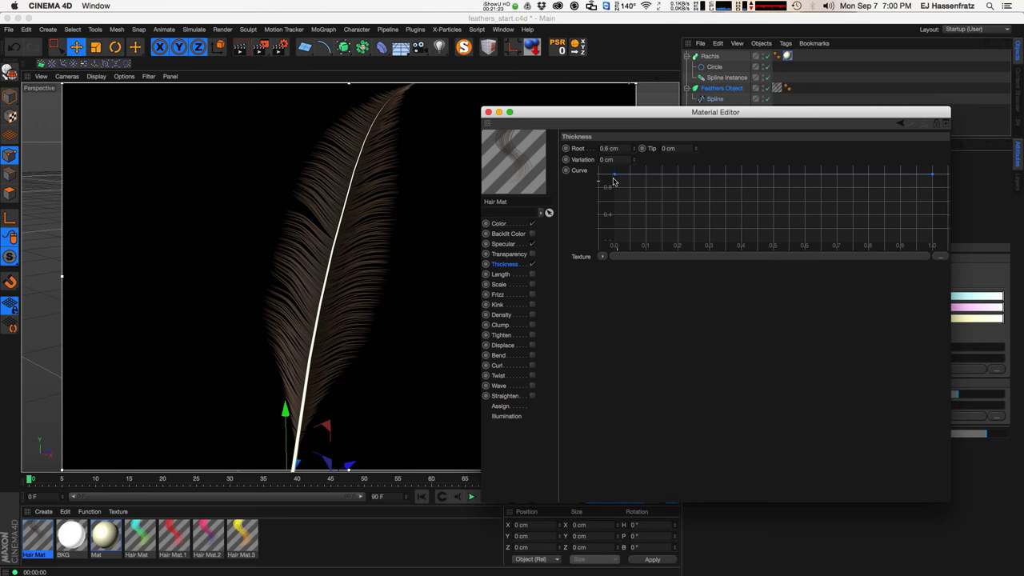
left_click(488, 112)
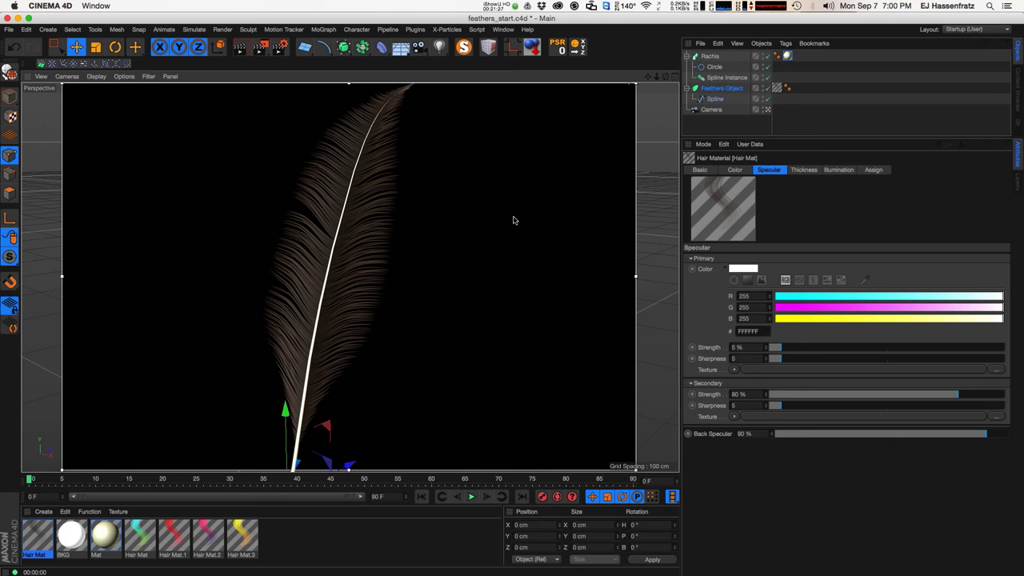
- Set the Feathers Object's Barb Spacing to 0.2 cm
left_click(701, 88)
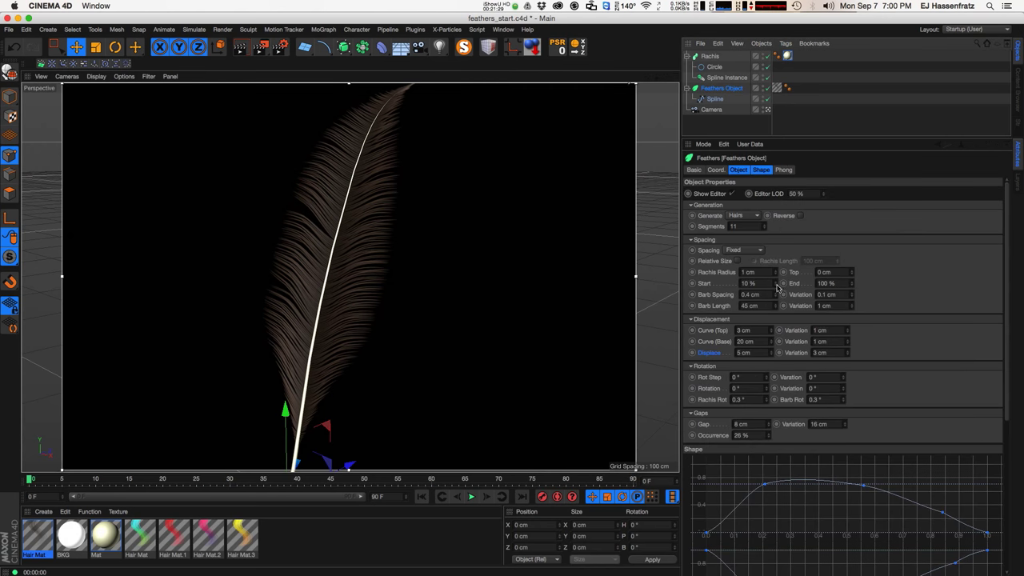
left_click_drag(765, 294, 749, 294)
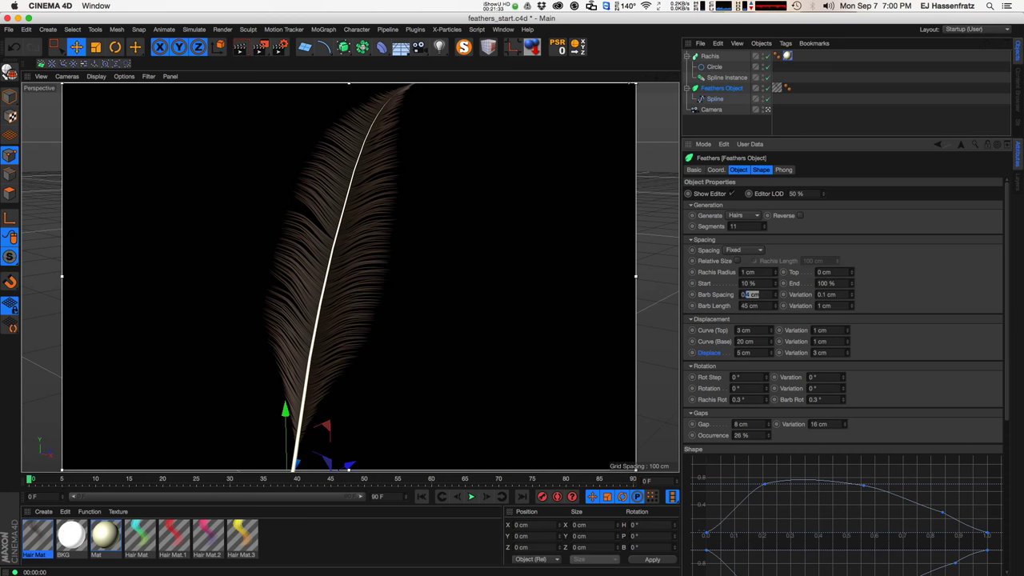
type("0.2")
key("Return")
left_click_drag(366, 313, 347, 312, "alt")
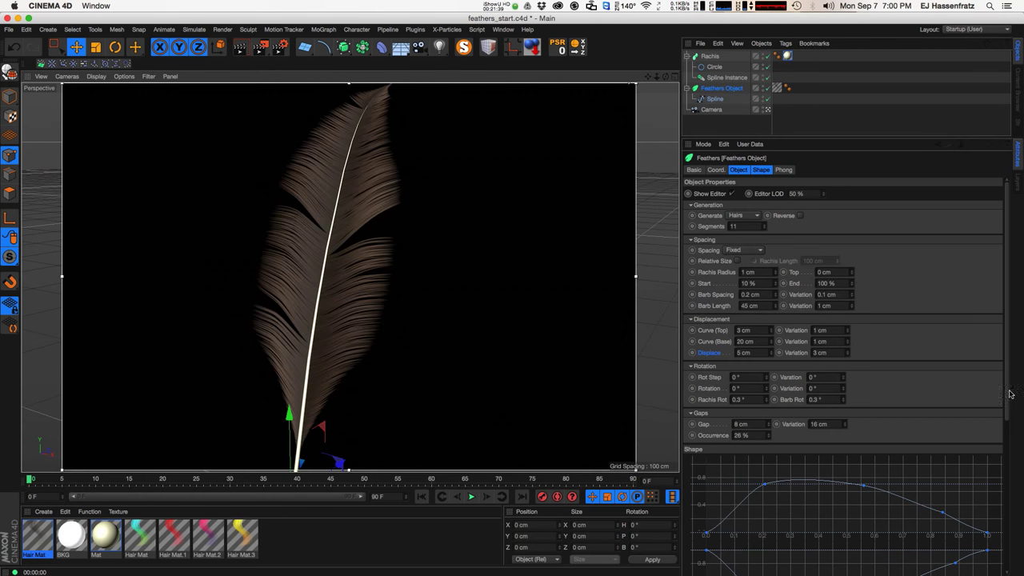
- Tune the feather's gaps to 7 cm with 6 cm variation and 23% occurrence, and re-render the view
scroll(1010, 393, "down", 2)
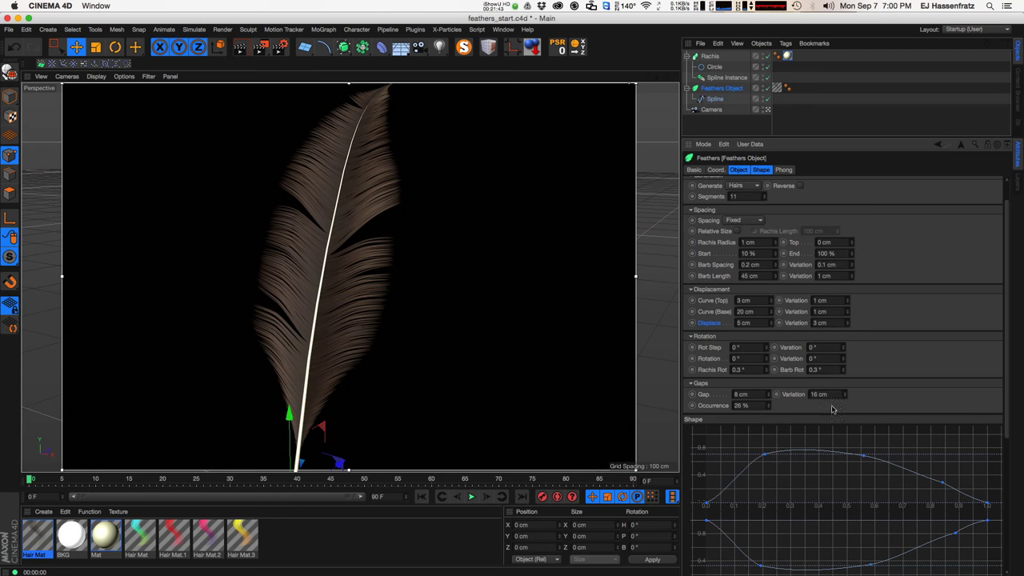
left_click(768, 397)
left_click(768, 397)
left_click_drag(845, 394, 844, 403)
left_click(845, 392)
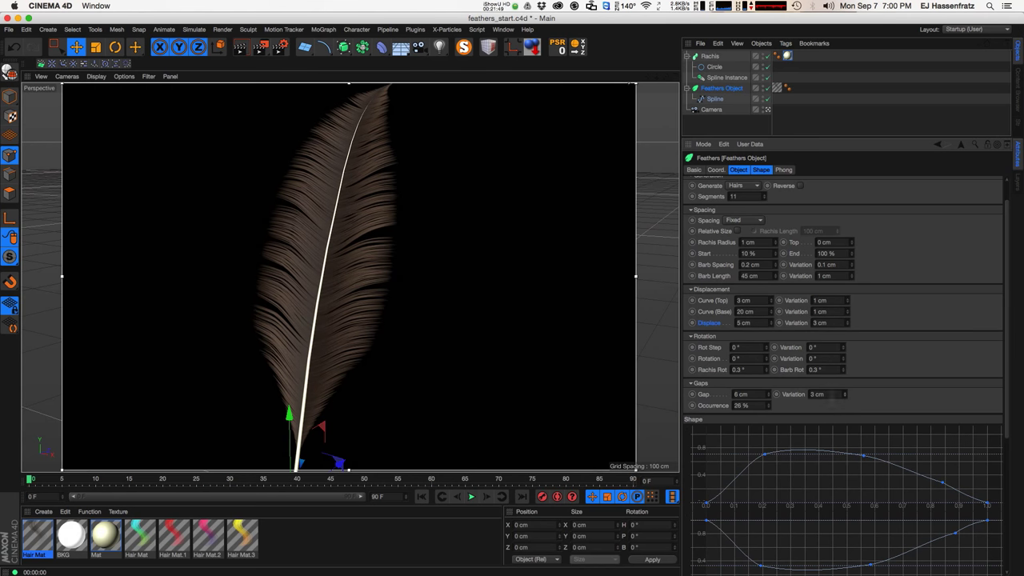
left_click_drag(845, 394, 844, 392)
left_click(768, 393)
left_click_drag(769, 405, 817, 404)
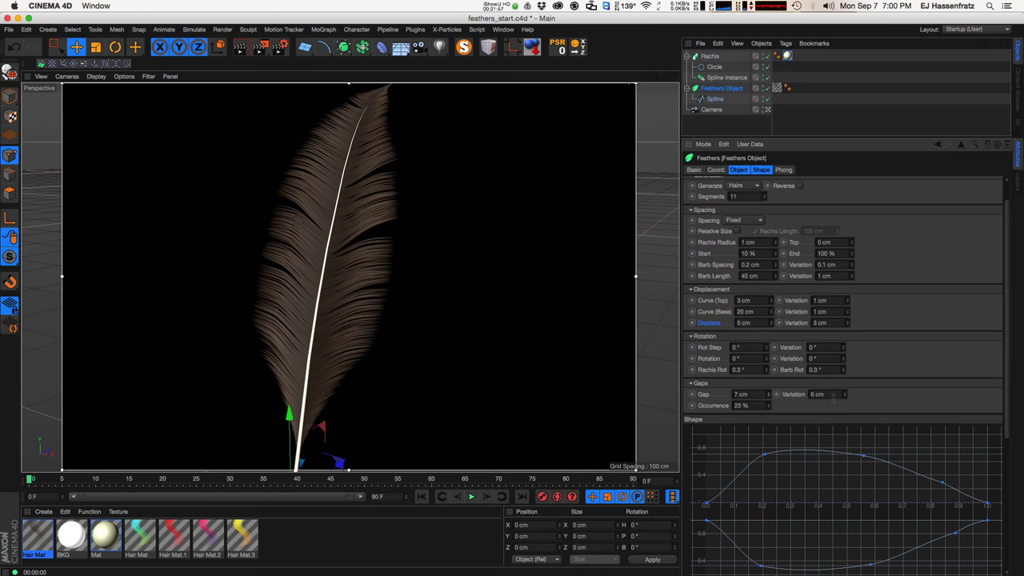
left_click(334, 279)
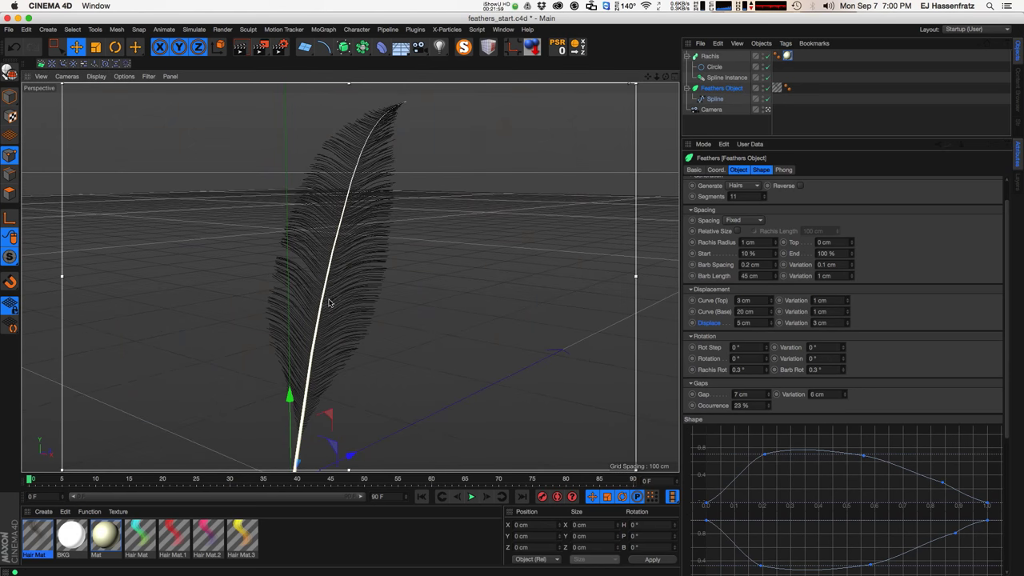
key("ctrl+r")
left_click_drag(343, 318, 337, 348, "alt")
key("ctrl+r")
- Open the feather's hair material at its Color channel, keeping the rendered feather in view beside the material settings
double_click(37, 536)
left_click_drag(347, 74, 693, 107)
left_click(519, 219)
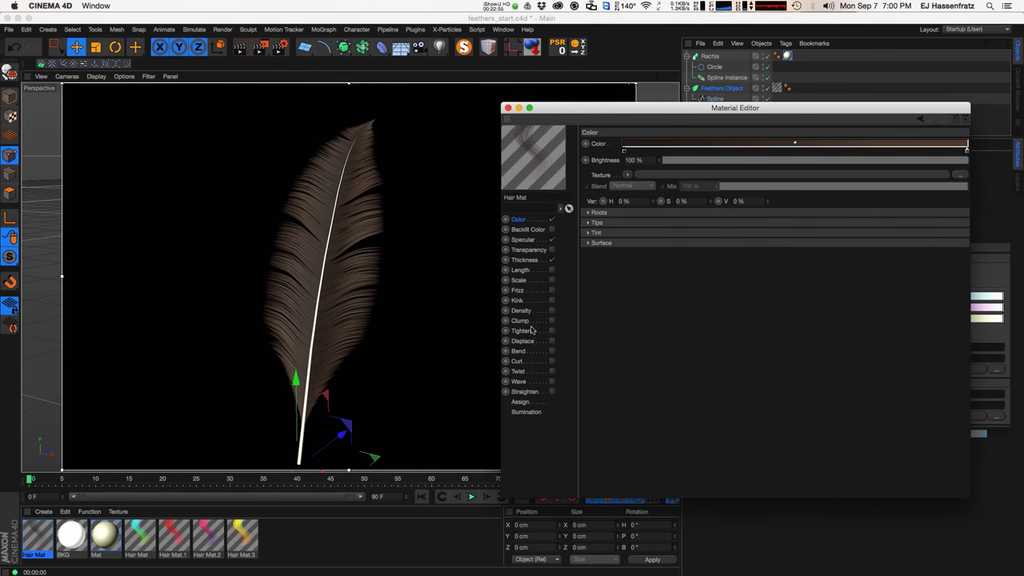
left_click_drag(432, 256, 348, 301, "alt")
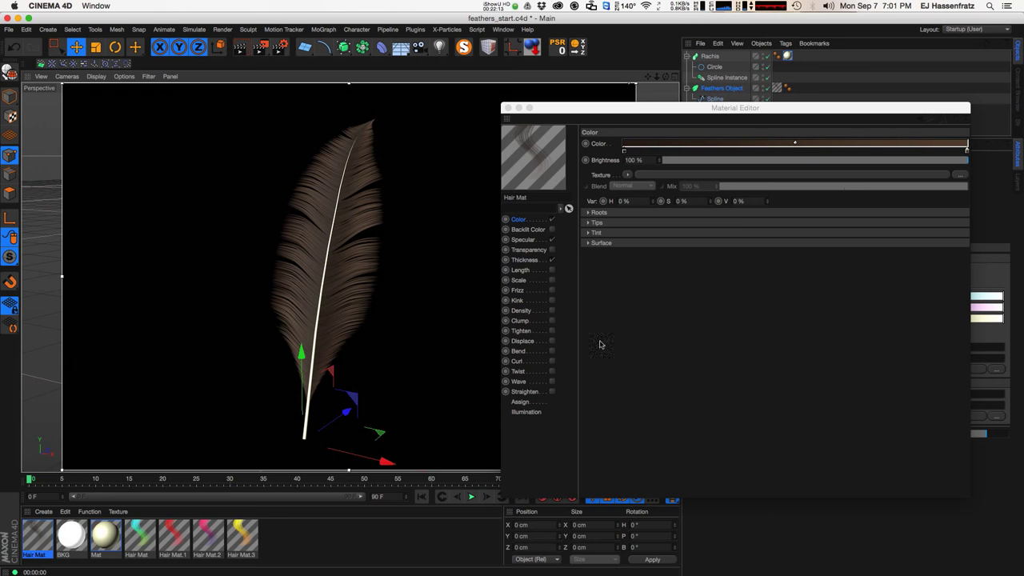
left_click(691, 125)
left_click_drag(702, 117, 578, 166)
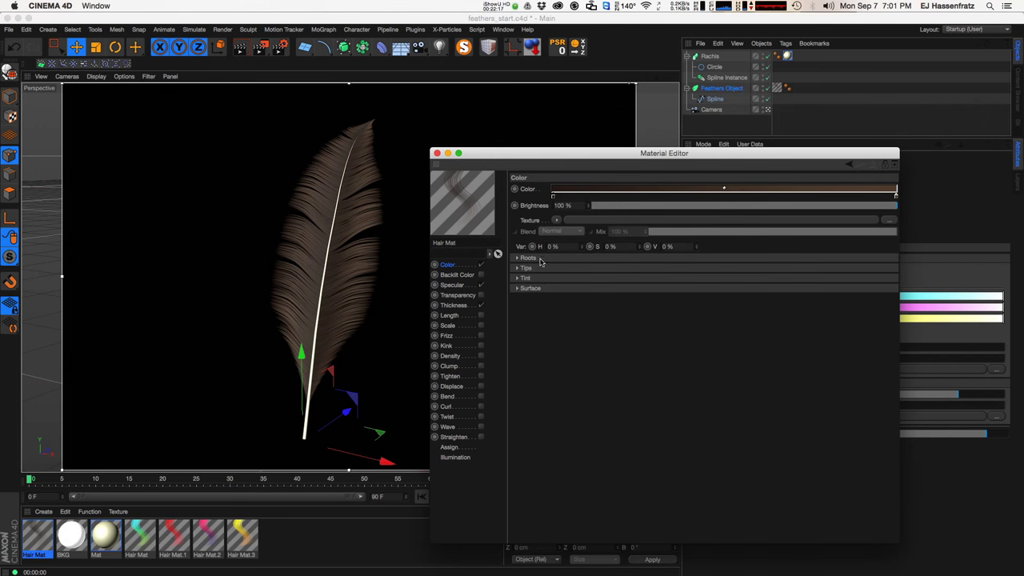
left_click(718, 90)
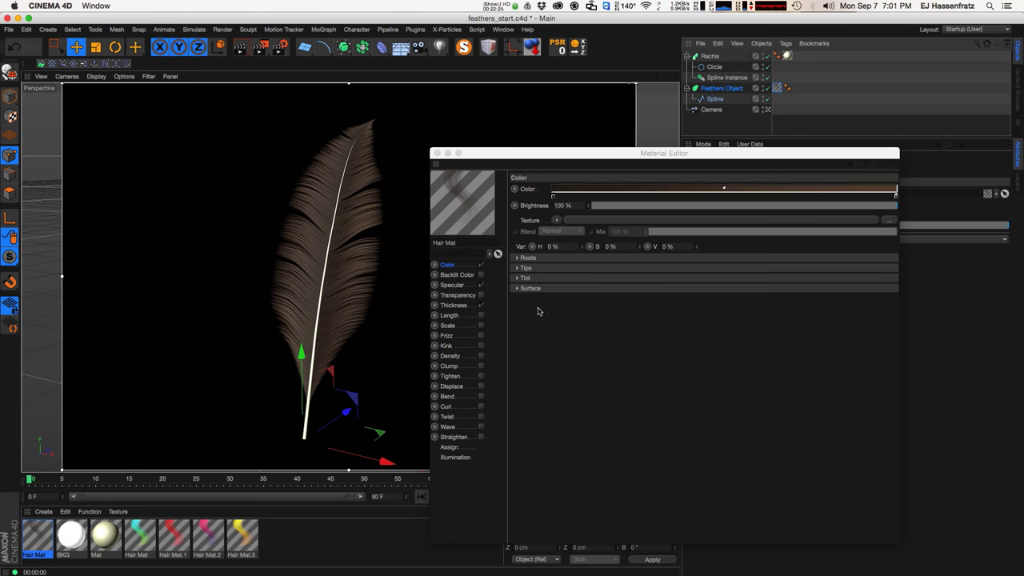
- Recolour the tip end of the hair material's colour gradient bright green (7DFF5D), keeping the root end dark
left_click(553, 198)
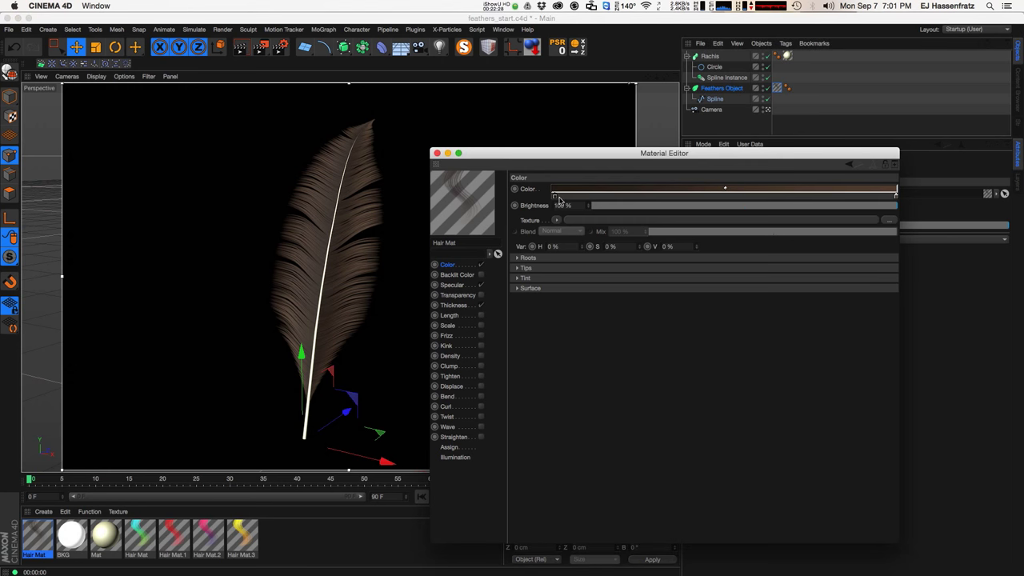
double_click(894, 196)
left_click(940, 200)
left_click(840, 173)
left_click_drag(883, 208, 899, 217)
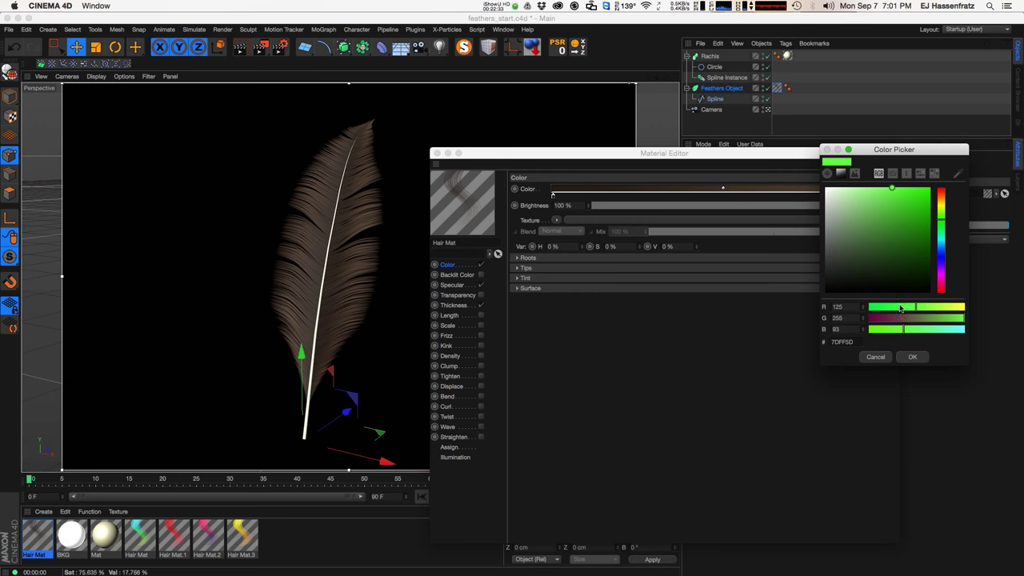
left_click(912, 357)
double_click(555, 195)
left_click_drag(573, 199, 542, 202)
left_click(573, 239)
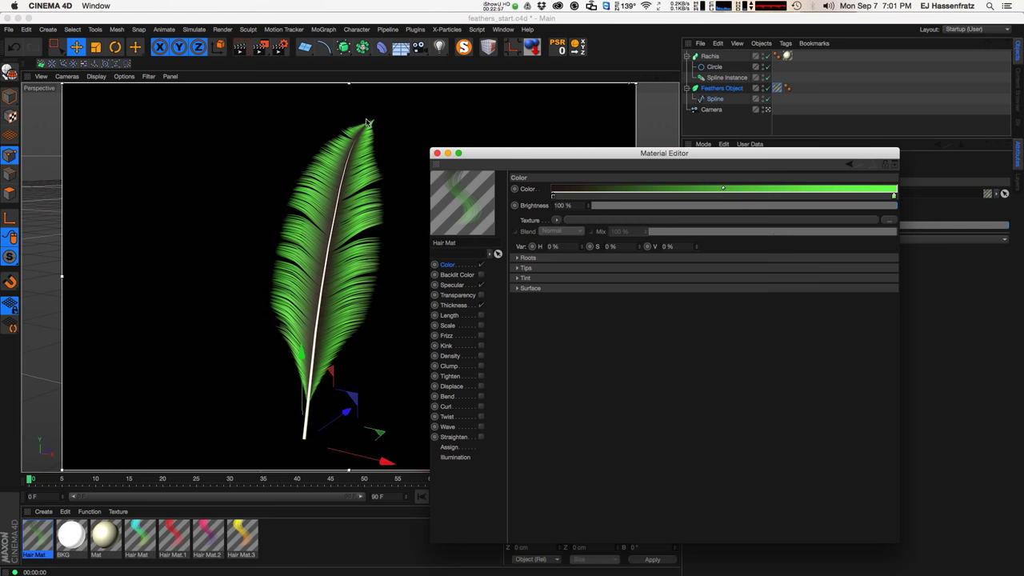
- Load a Gradient shader as the hair colour's texture and open the shader's properties
left_click_drag(638, 155, 616, 155)
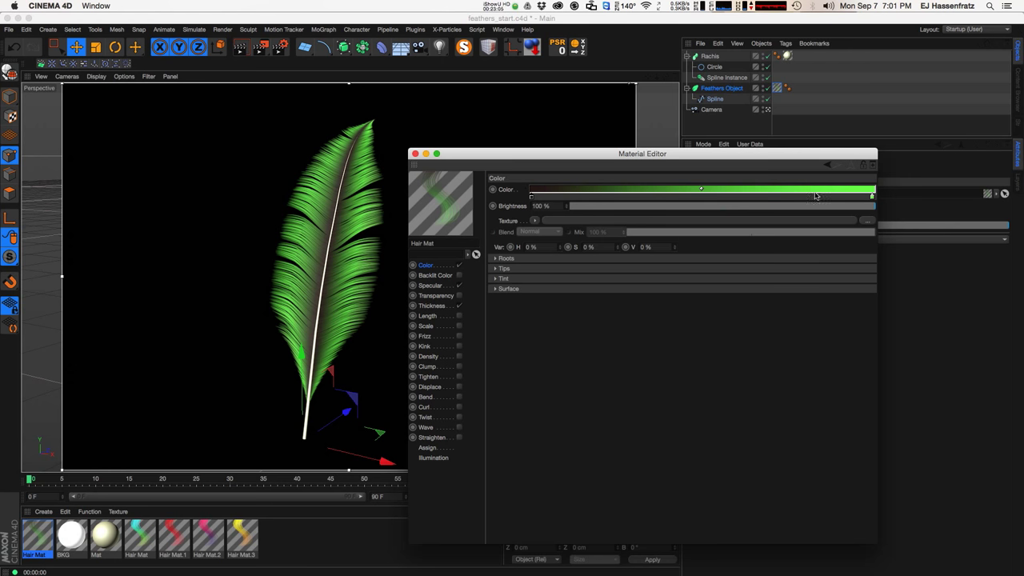
left_click(535, 220)
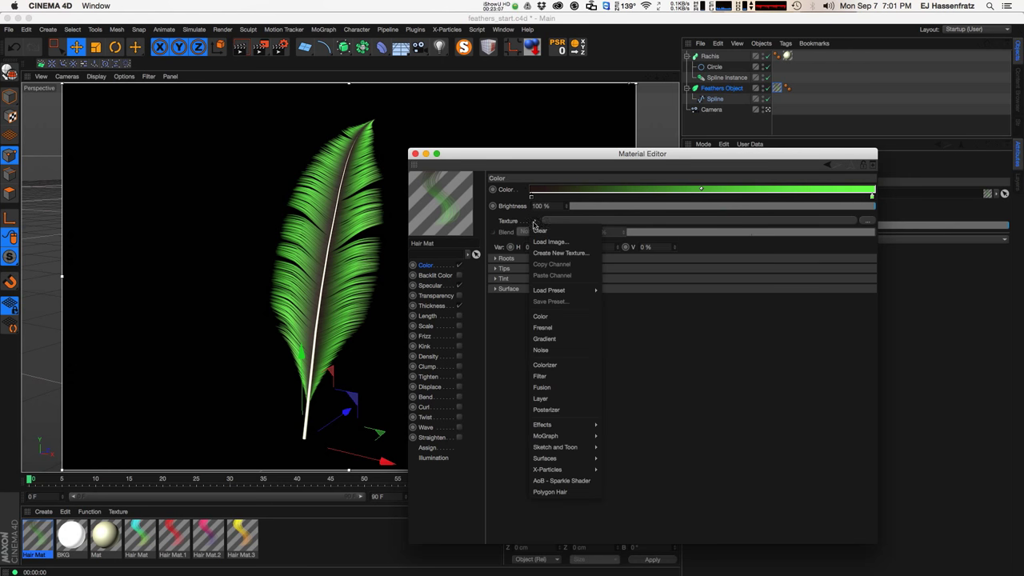
left_click(544, 339)
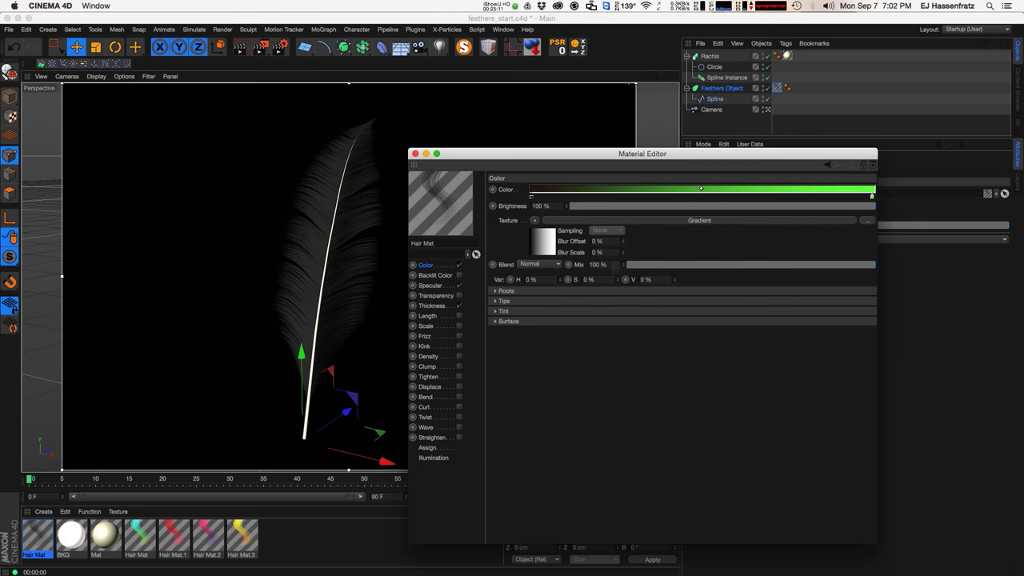
left_click_drag(496, 153, 498, 135)
left_click(654, 203)
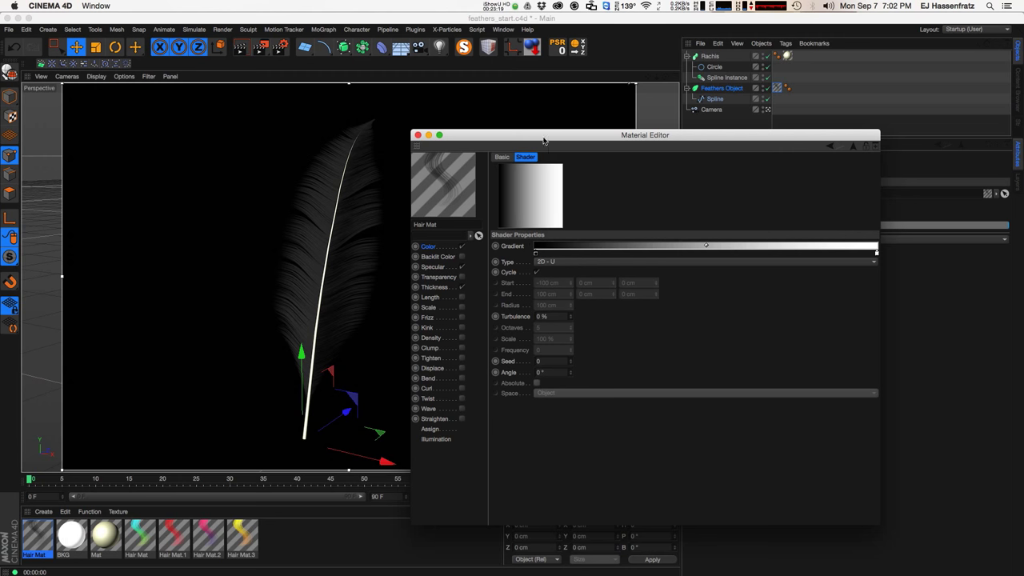
left_click_drag(543, 140, 578, 138)
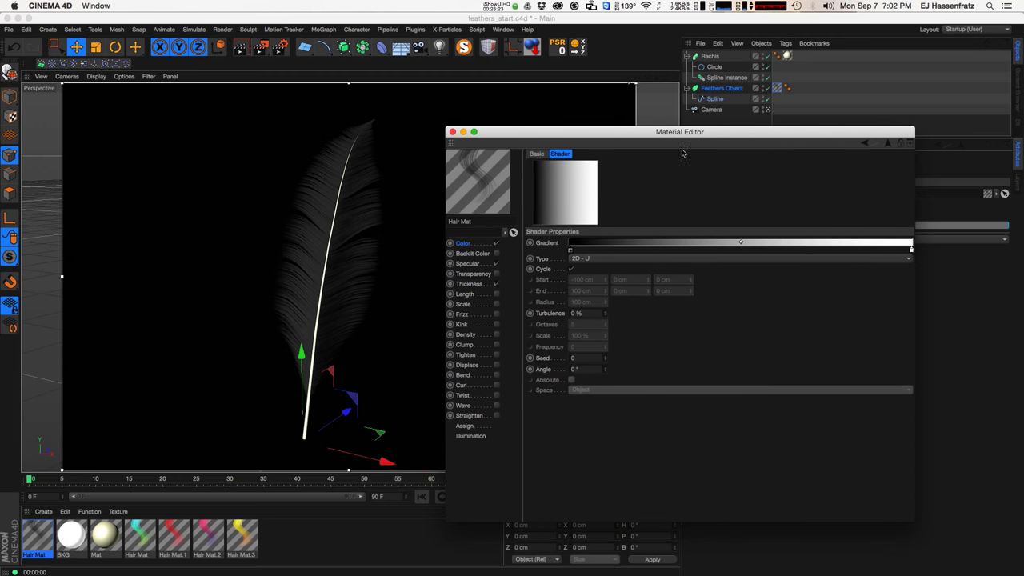
- Set Hair UVs to Feather on the Feathers Object's hair material tag
left_click_drag(768, 133, 680, 522)
left_click(773, 89)
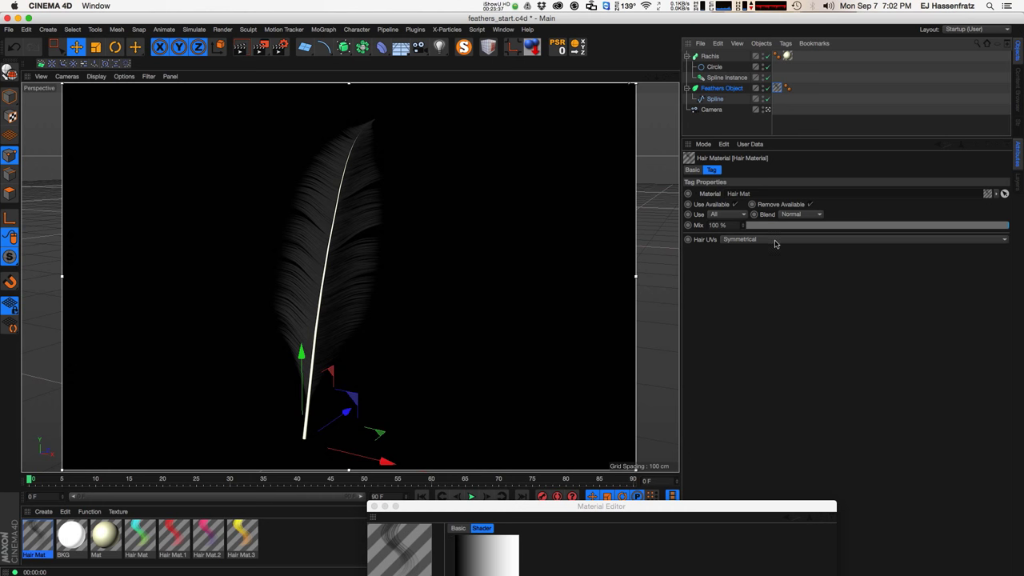
left_click(907, 243)
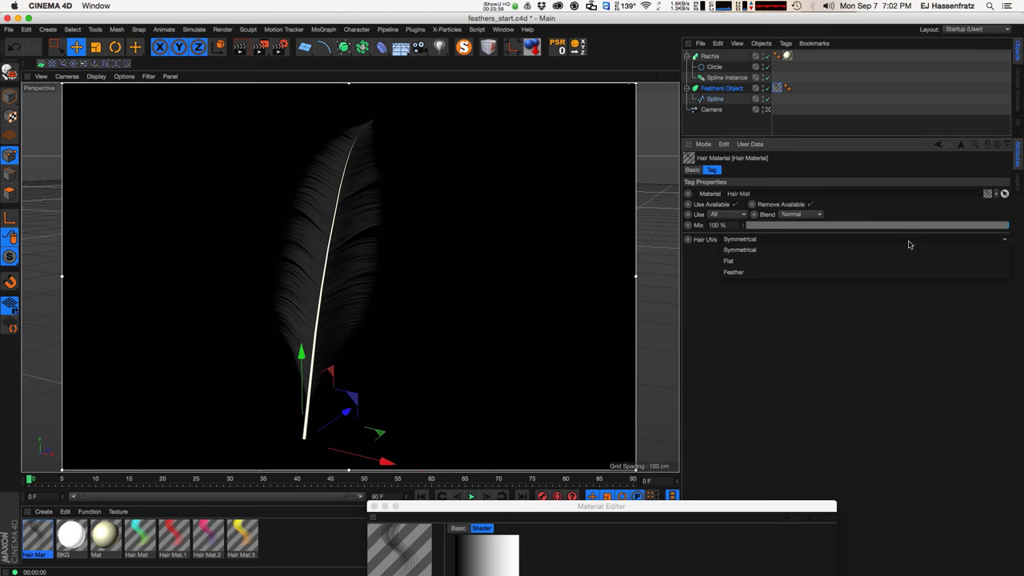
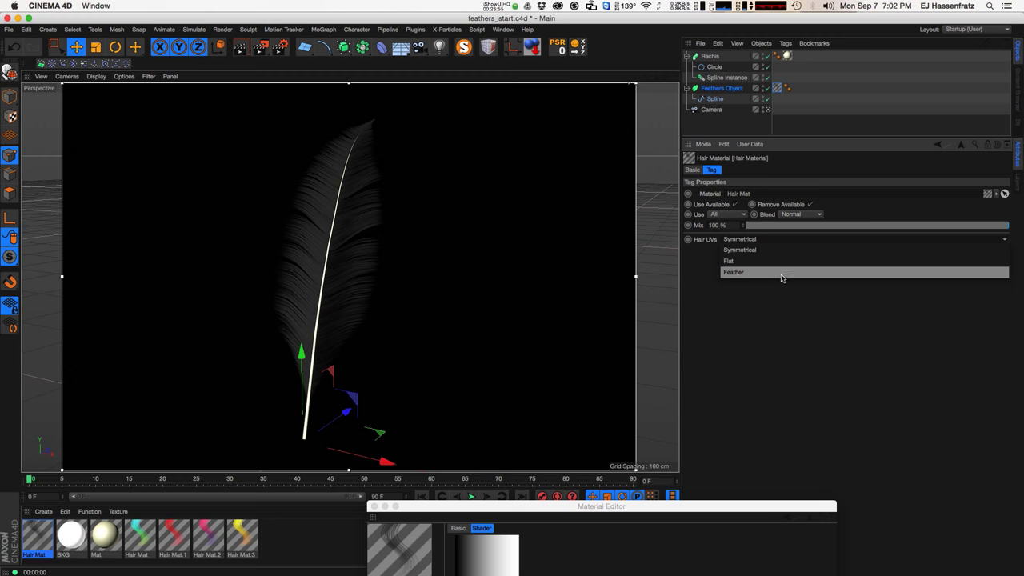
left_click(782, 273)
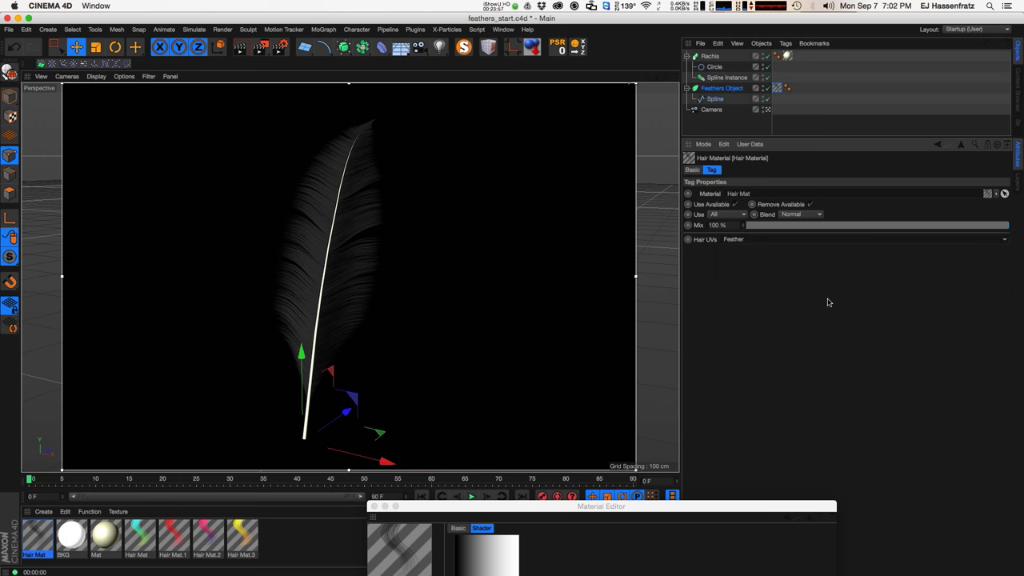
- Move the gradient shader's black knot to about a third and its white knot to about 60% of the gradient
left_click_drag(477, 506, 546, 115)
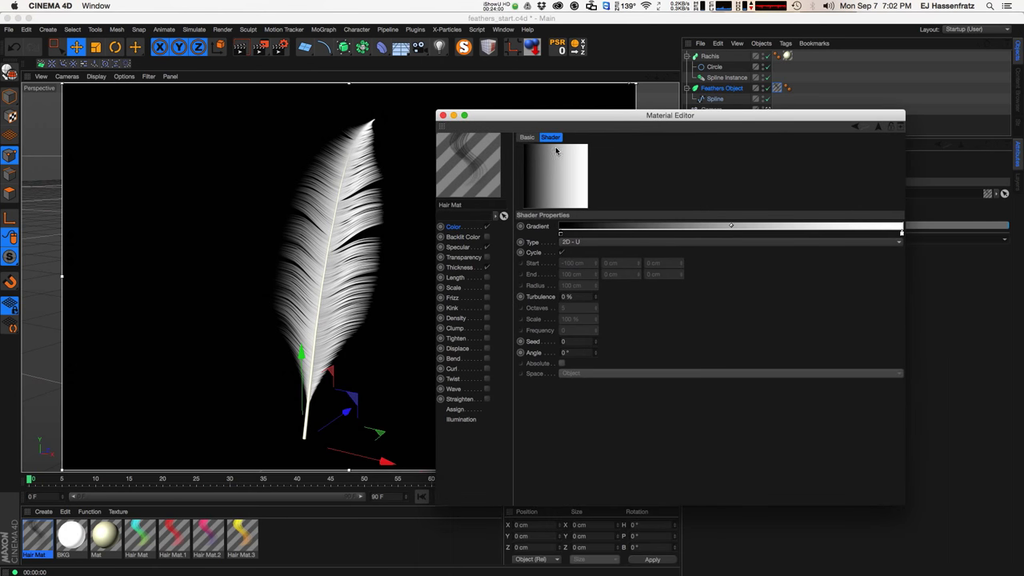
left_click_drag(559, 232, 669, 234)
left_click(899, 233)
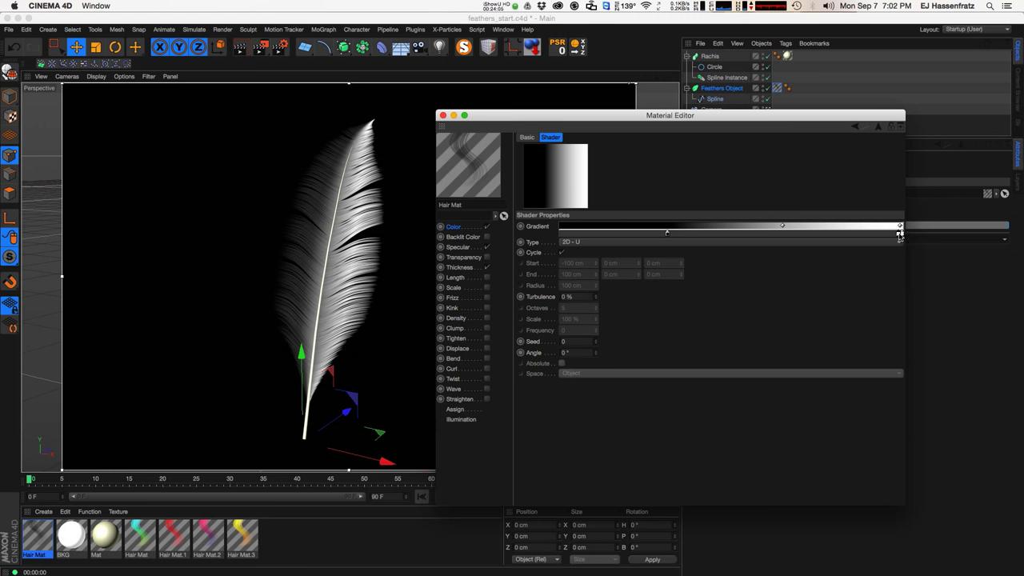
left_click_drag(899, 235, 769, 233)
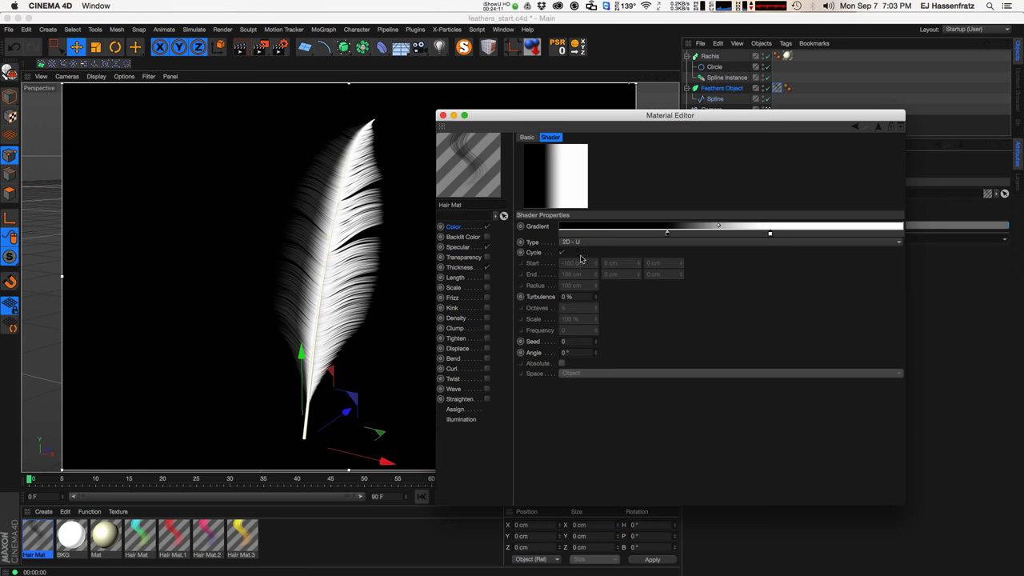
- Change the gradient type to 2D - V and widen the blend by moving the white knot to about three quarters
left_click(590, 243)
left_click(592, 253)
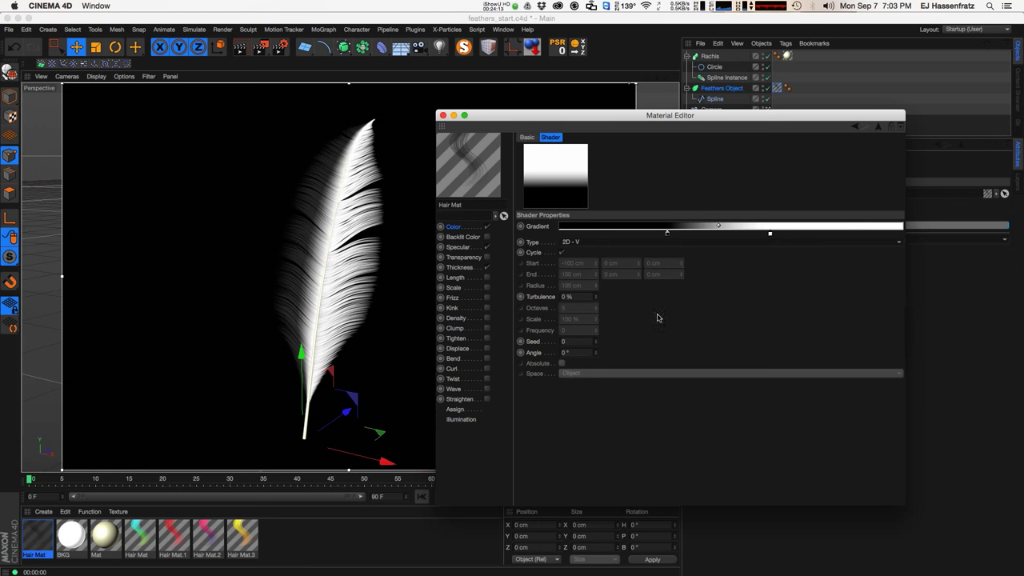
left_click_drag(664, 234, 623, 233)
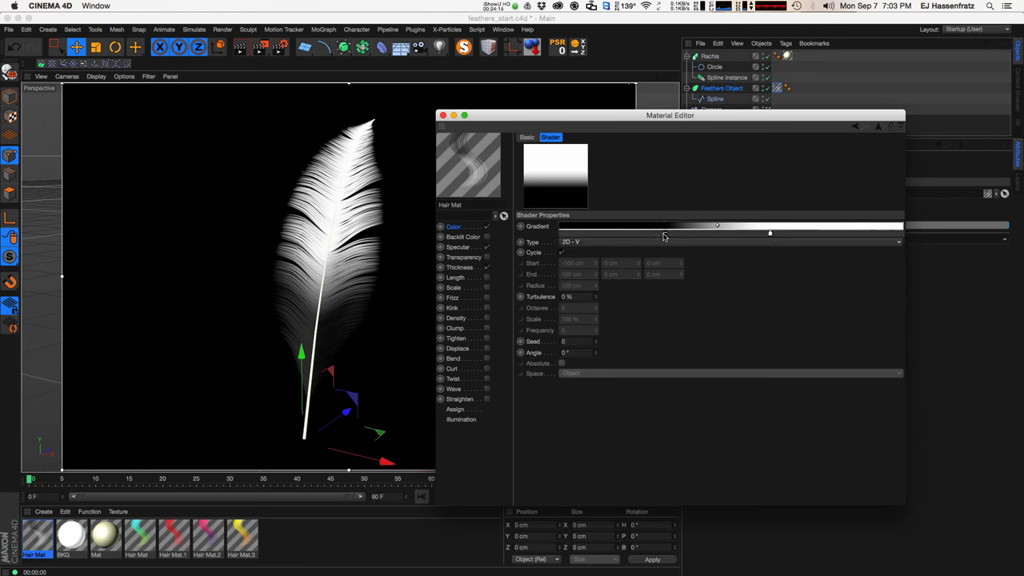
left_click_drag(769, 234, 824, 234)
left_click_drag(623, 234, 664, 235)
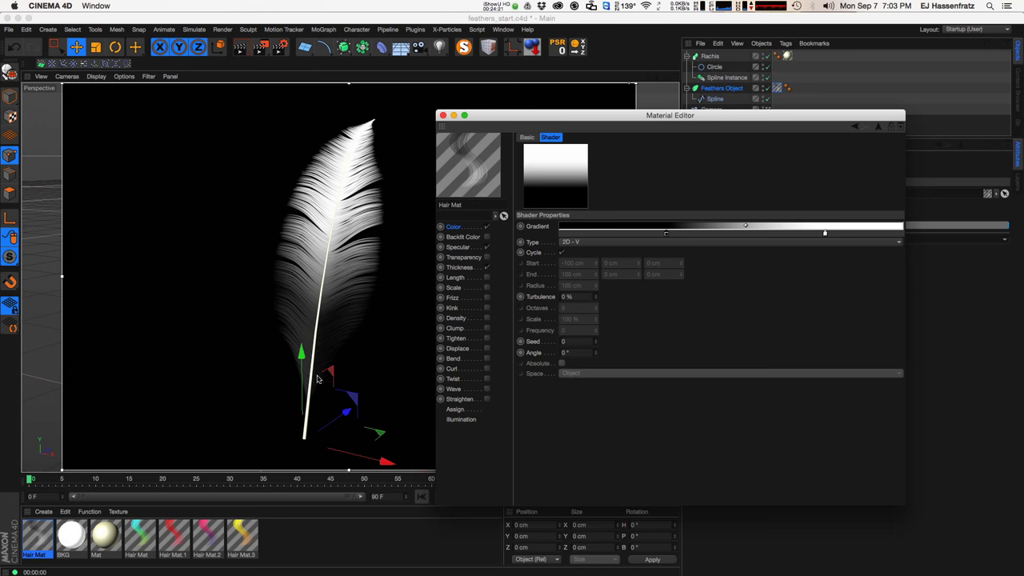
- Compare the feather with the tag's Hair UVs set to Symmetrical, and return the setting to Feather
left_click_drag(559, 121, 507, 254)
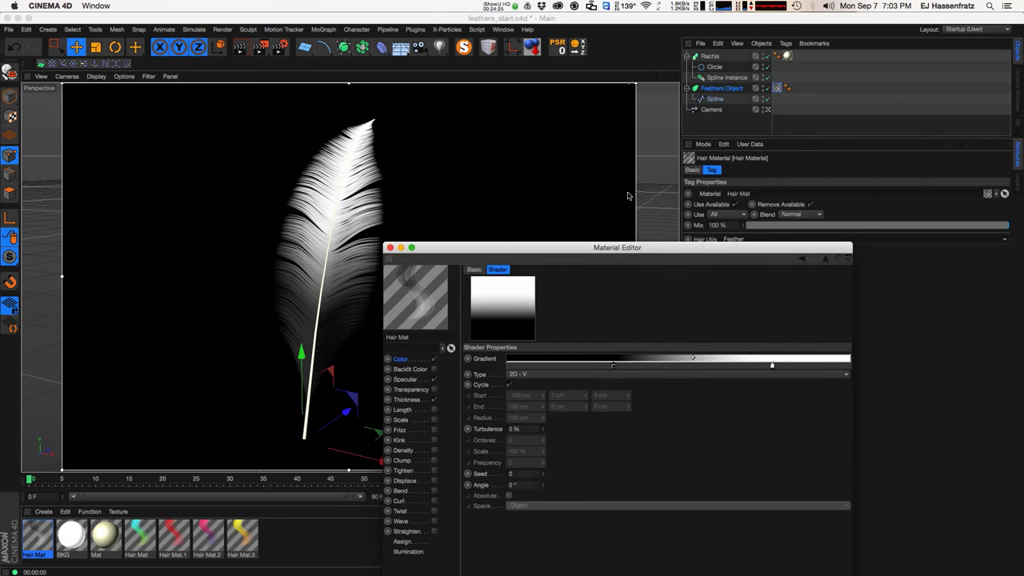
left_click(776, 89)
left_click_drag(711, 247, 702, 287)
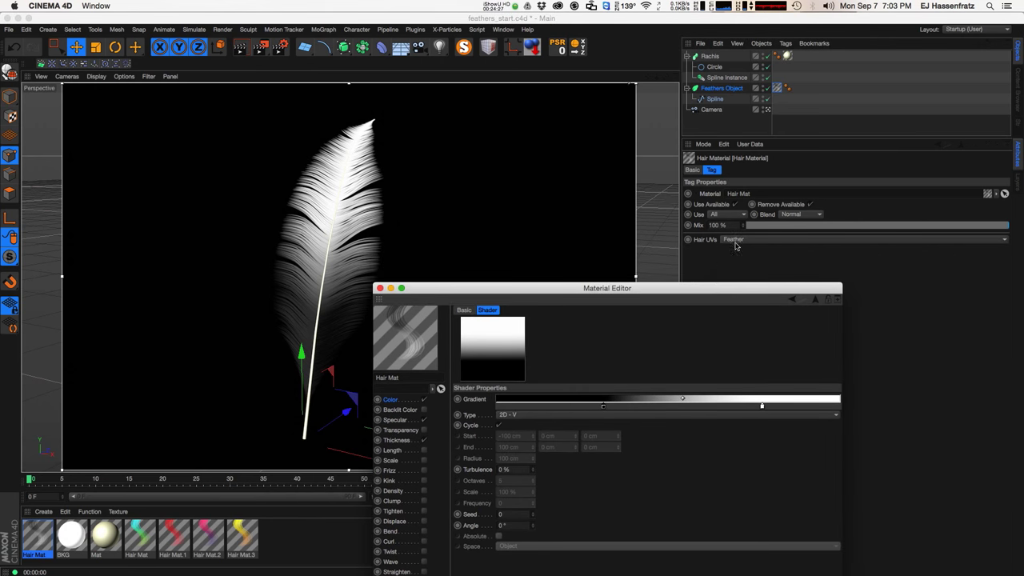
left_click(736, 240)
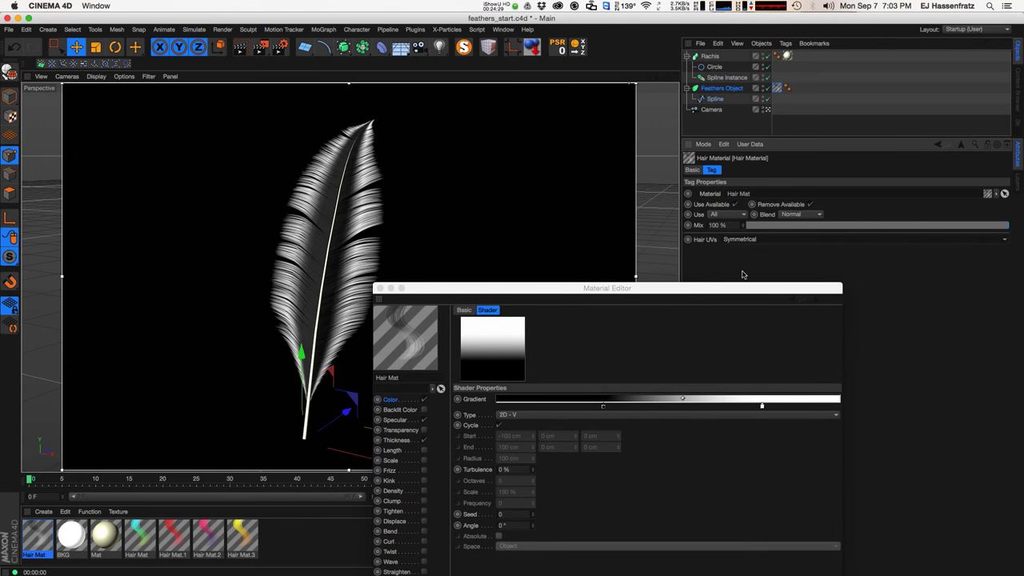
left_click(739, 240)
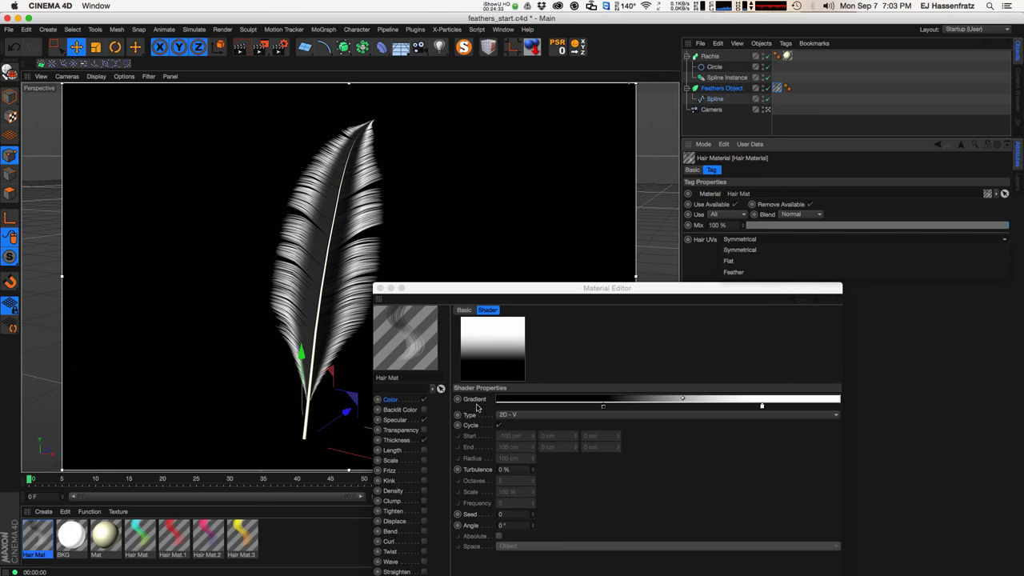
left_click(497, 425)
left_click(764, 276)
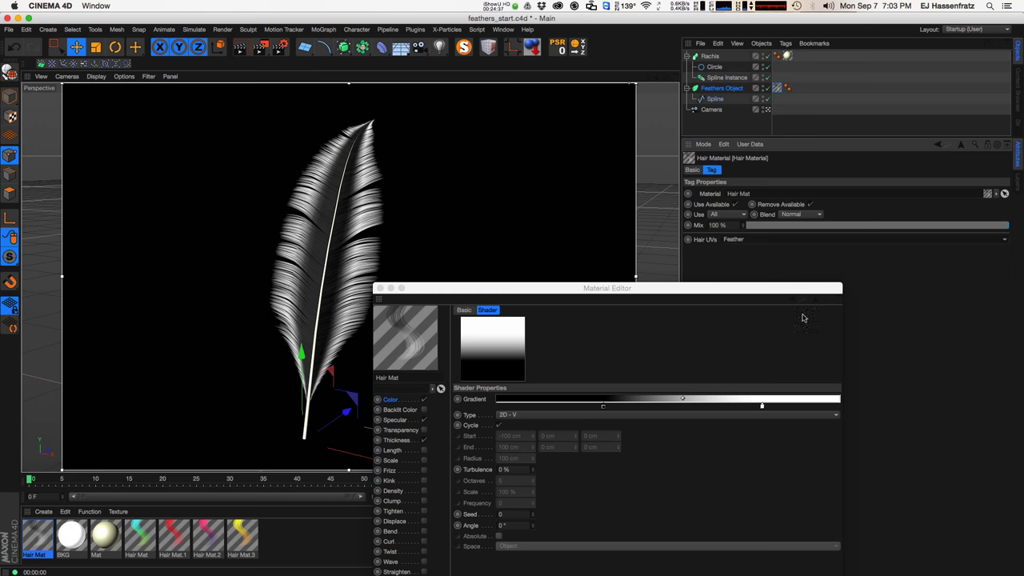
left_click_drag(522, 298, 572, 102)
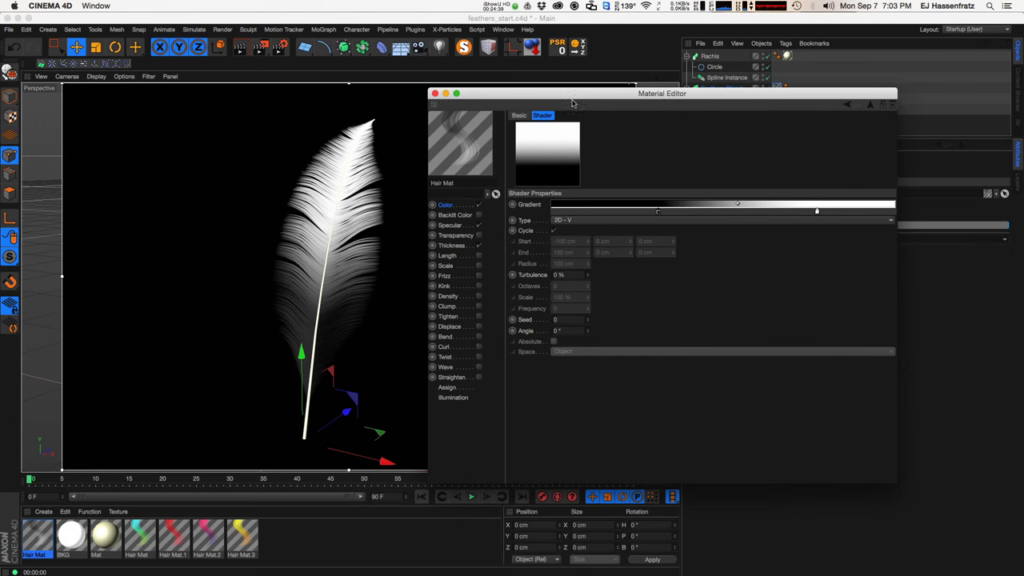
- Recolour the gradient shader's black knot bright yellow (FFFB00) using the spectrum colour picker
double_click(657, 212)
left_click(606, 192)
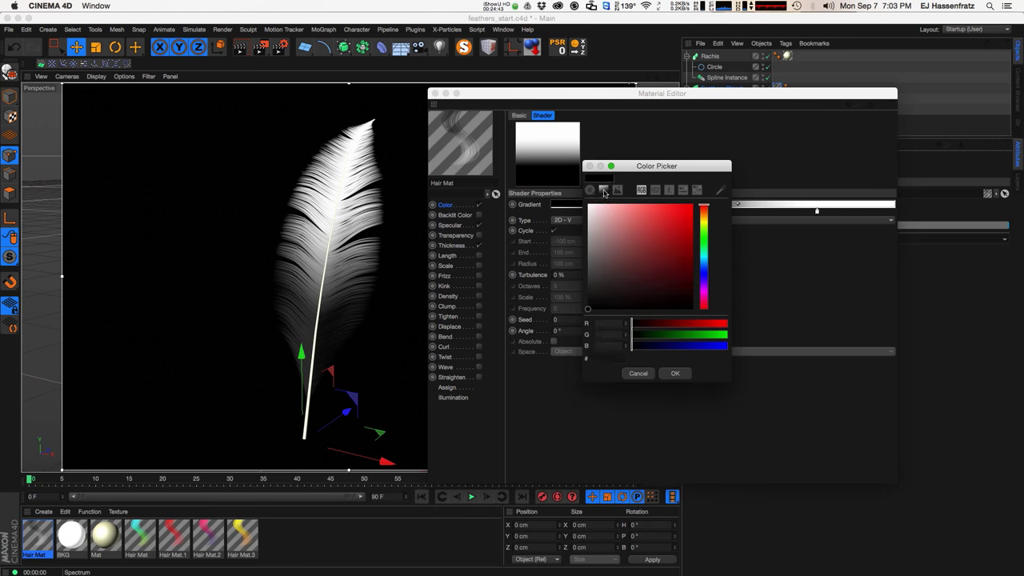
left_click(692, 226)
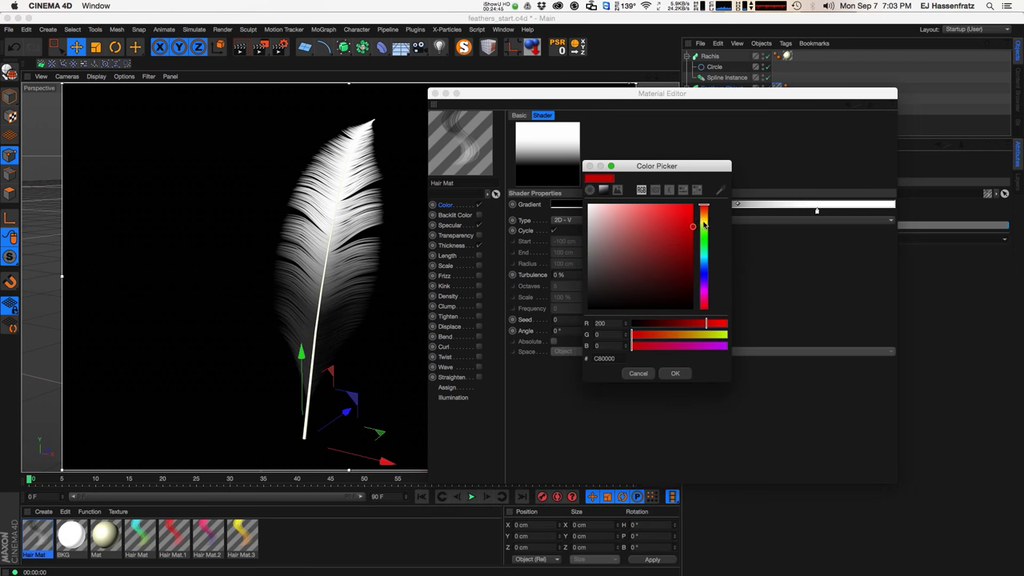
left_click(704, 222)
left_click_drag(682, 213, 694, 203)
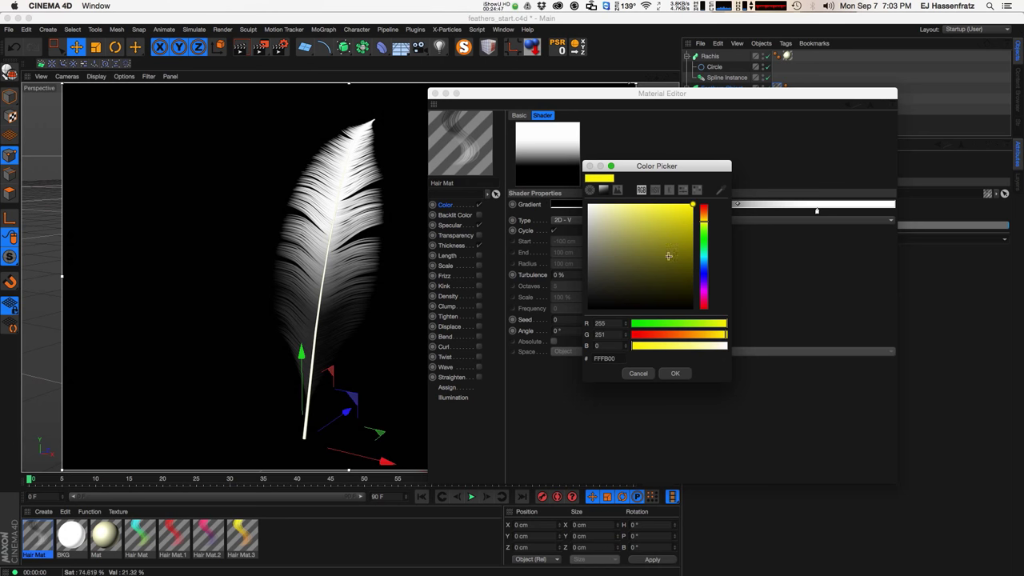
left_click(675, 372)
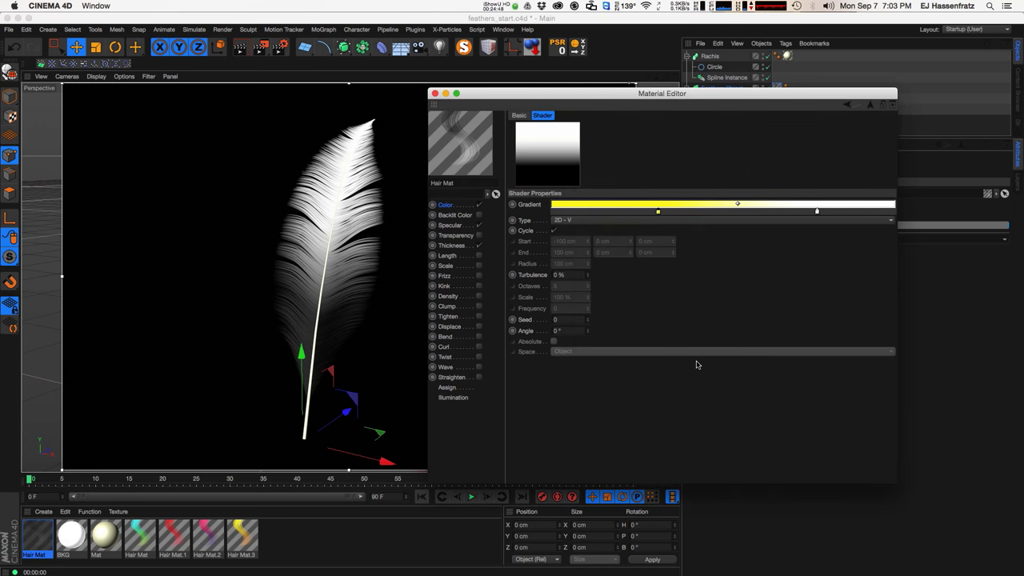
- Recolour the gradient shader's white knot orange, about F1AD00, using the spectrum colour picker
double_click(816, 210)
left_click(766, 190)
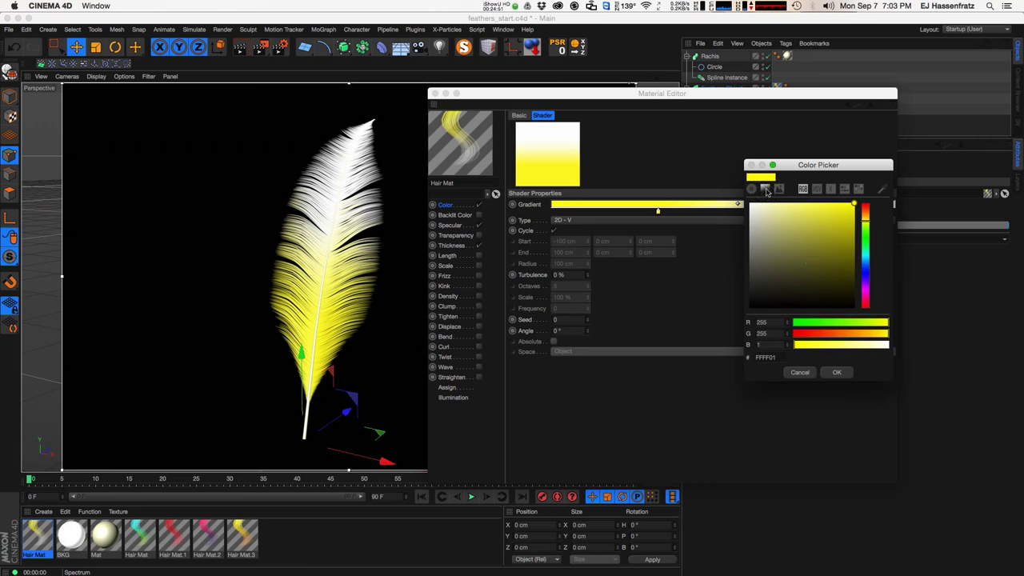
left_click(845, 236)
left_click(866, 217)
mouse_move(866, 217)
left_mouse_down()
mouse_move(855, 224)
mouse_move(855, 208)
left_mouse_up()
left_click(867, 214)
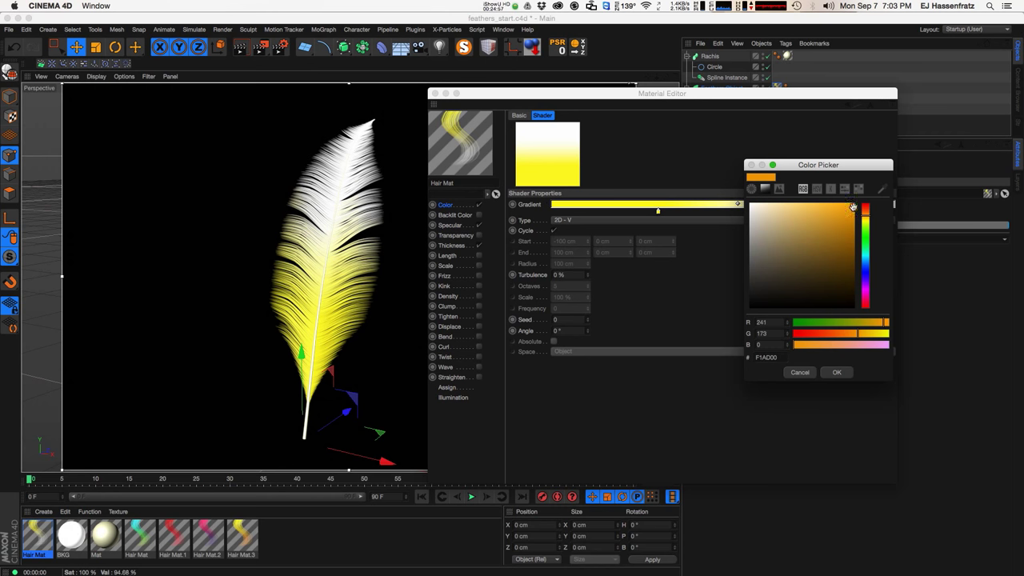
left_click(839, 375)
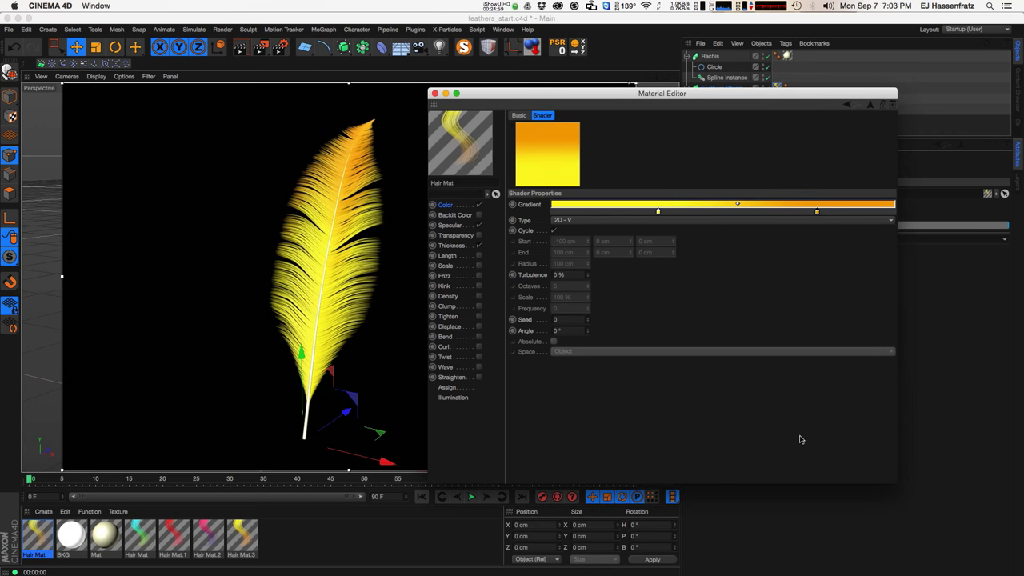
- Widen the gradient blend by moving the yellow knot to about one sixth along, and close the material editor
left_click_drag(657, 212, 610, 212)
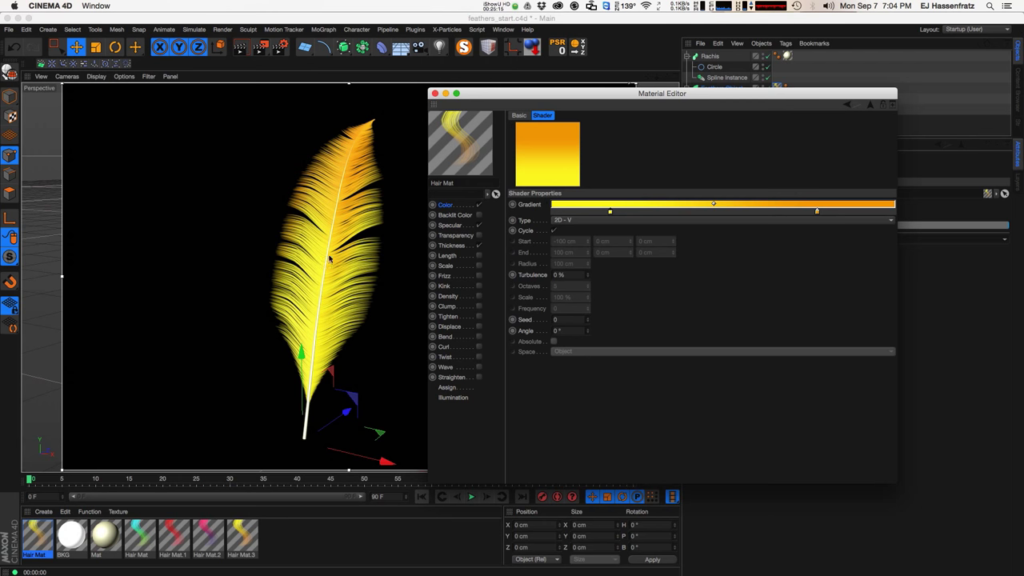
left_click(434, 93)
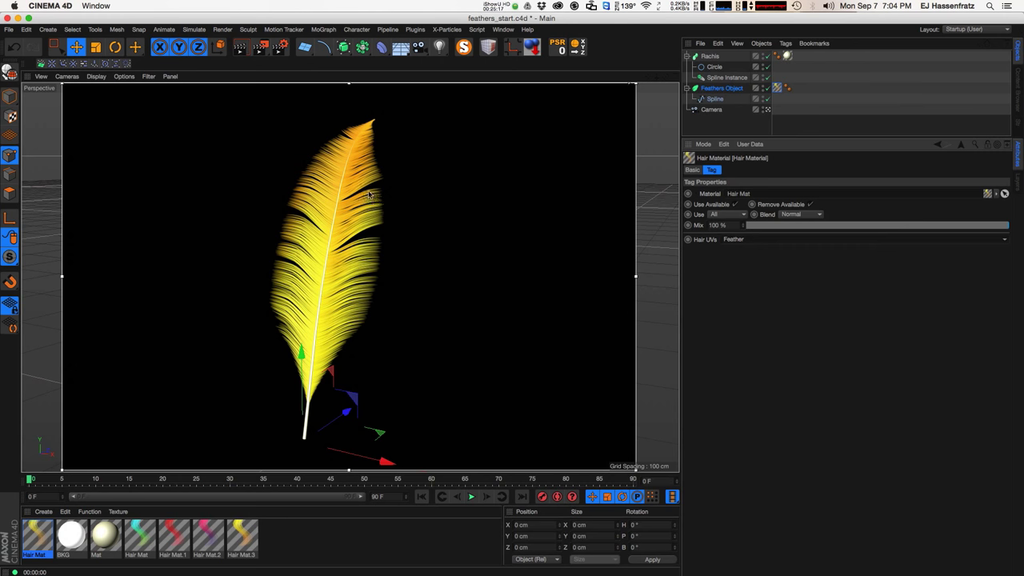
- Show all four views and bend the feather's spline by reshaping its middle point in the Right view
left_click(674, 77)
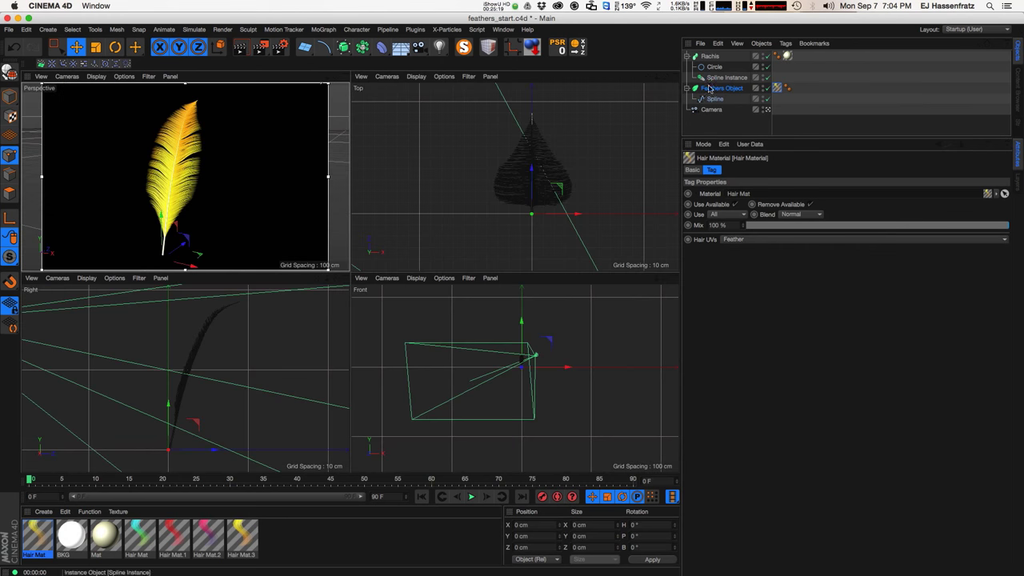
left_click(716, 99)
left_click_drag(192, 363, 170, 398)
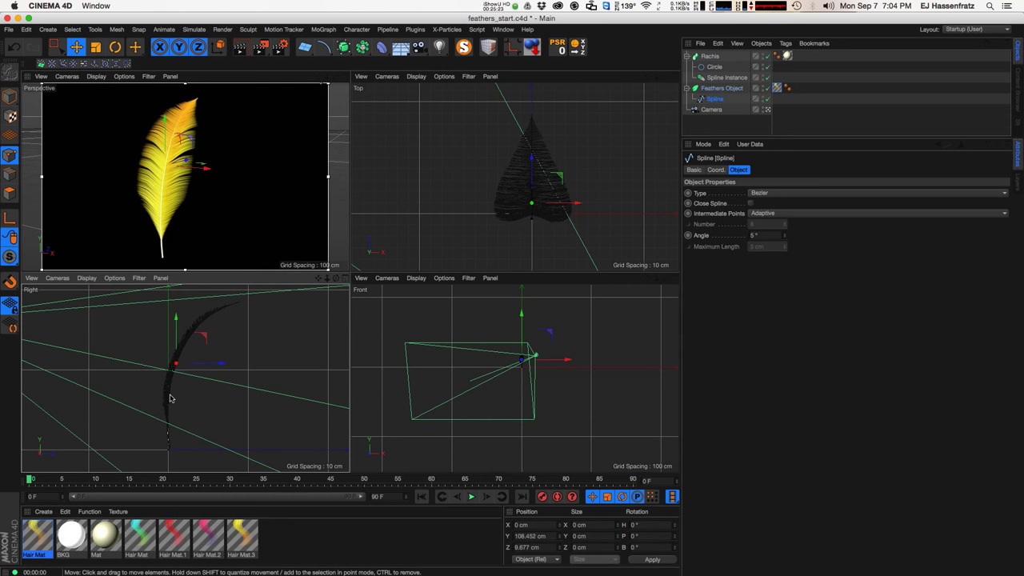
left_click_drag(160, 200, 240, 164, "alt")
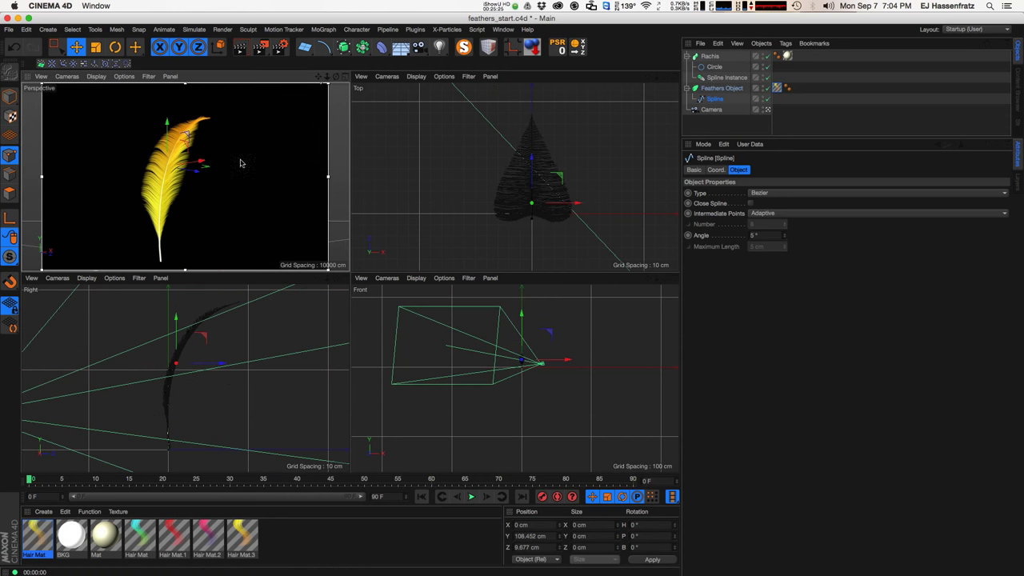
left_click_drag(205, 195, 214, 192, "alt")
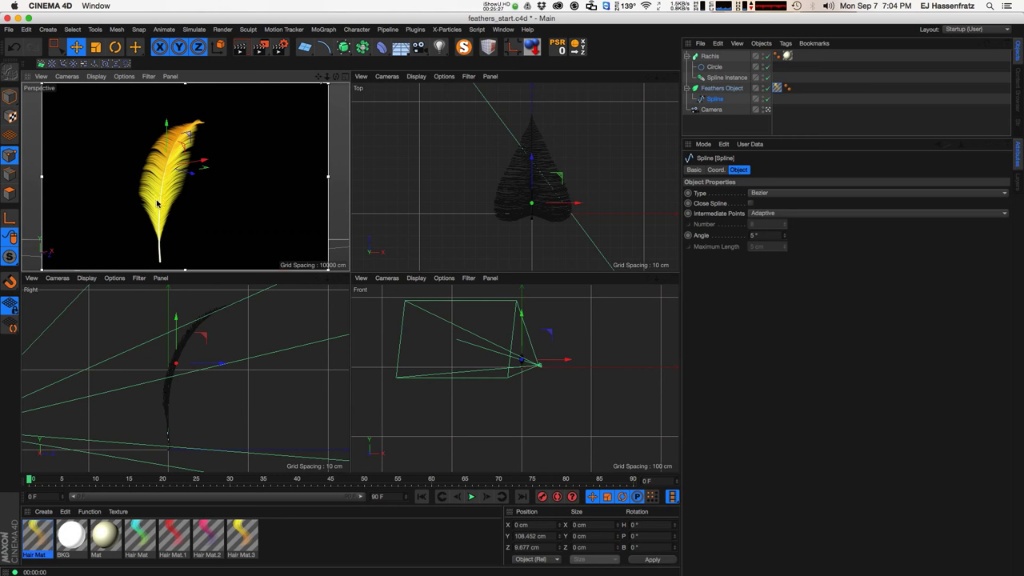
- Refine the lower curve of the feather's spline in the Front and Right views and check the feather in perspective
scroll(526, 365, "up", 10)
middle_click_drag(525, 364, 501, 381, "alt")
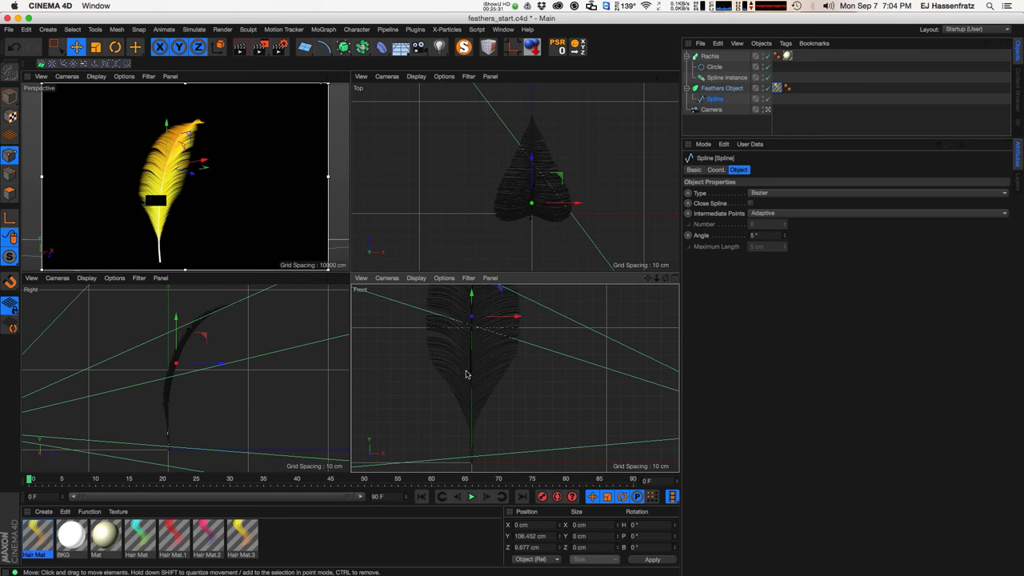
left_click_drag(471, 374, 470, 379)
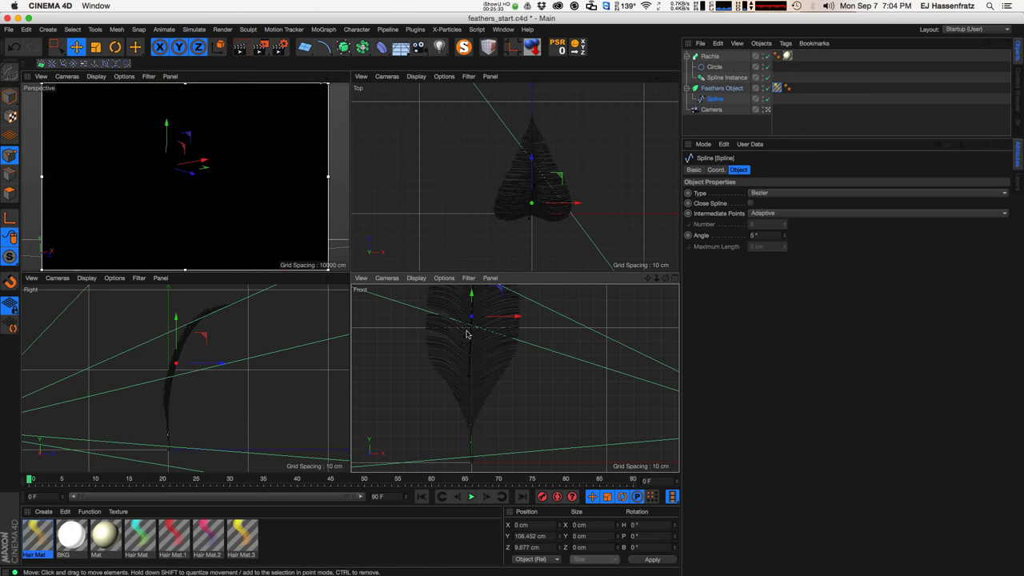
left_click_drag(180, 383, 174, 456)
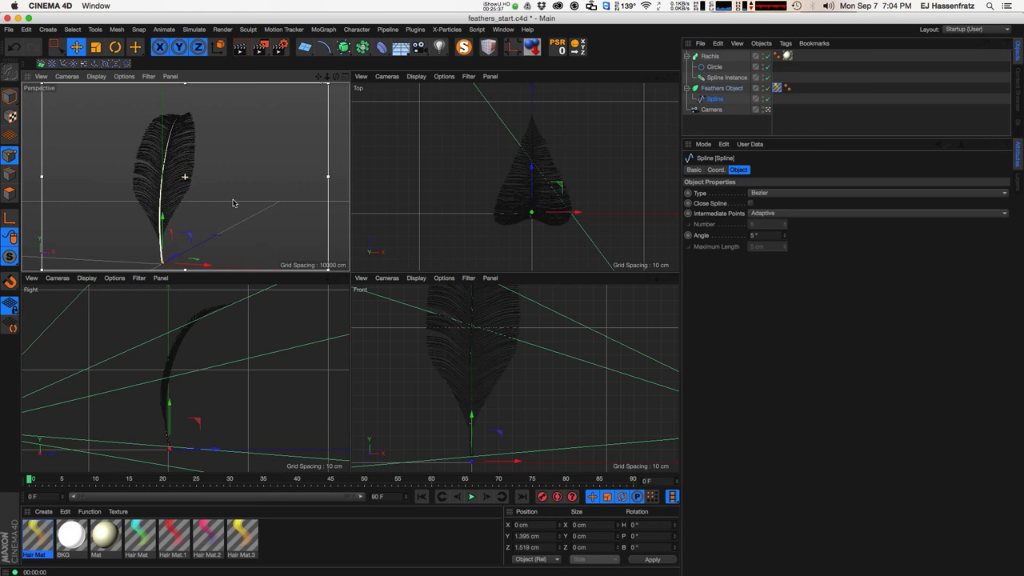
left_click(724, 78)
left_click_drag(178, 210, 204, 262, "alt")
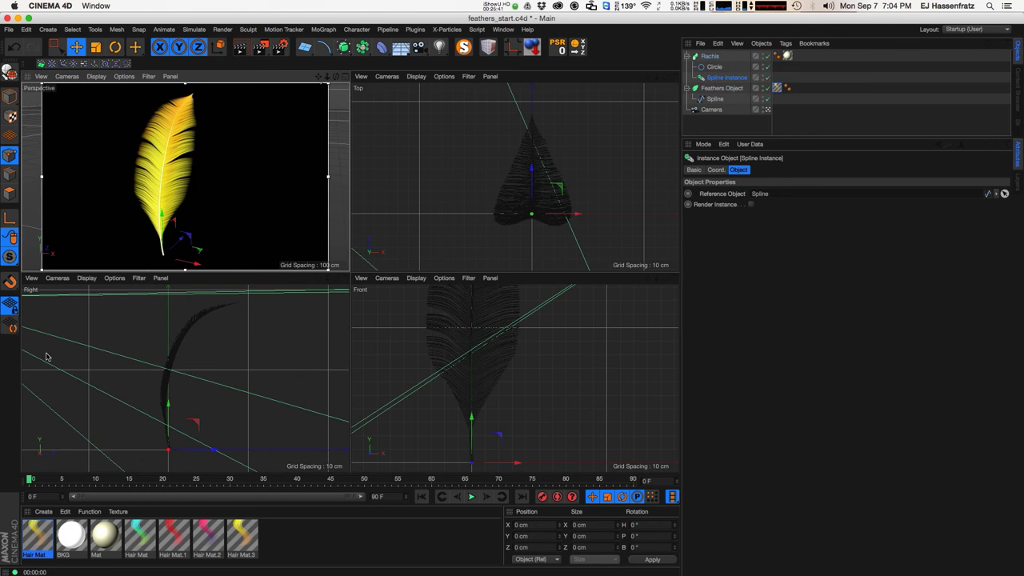
- Inspect the colour gradient of the pink and purple hair material Hair Mat.2
left_click(503, 29)
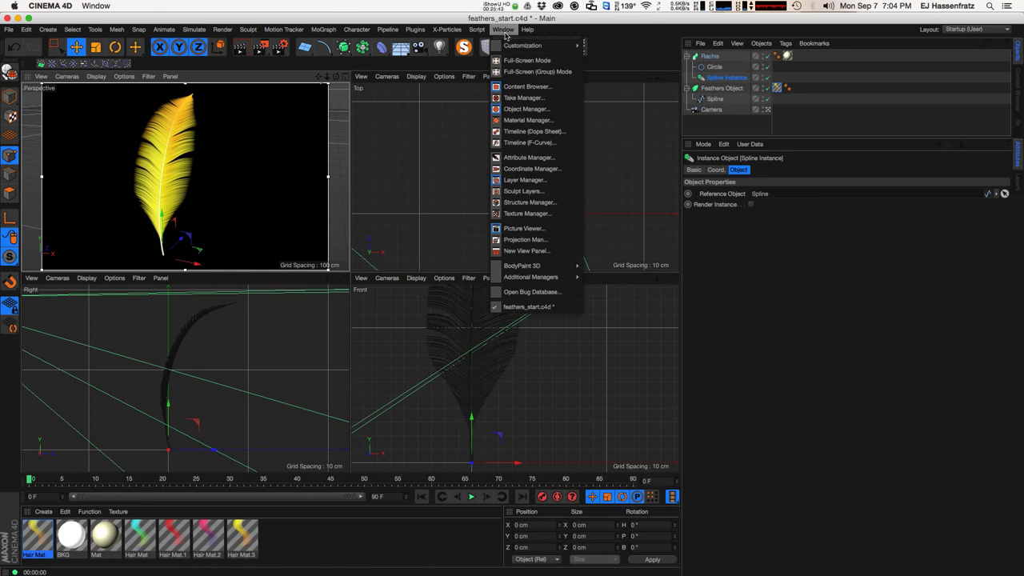
double_click(212, 542)
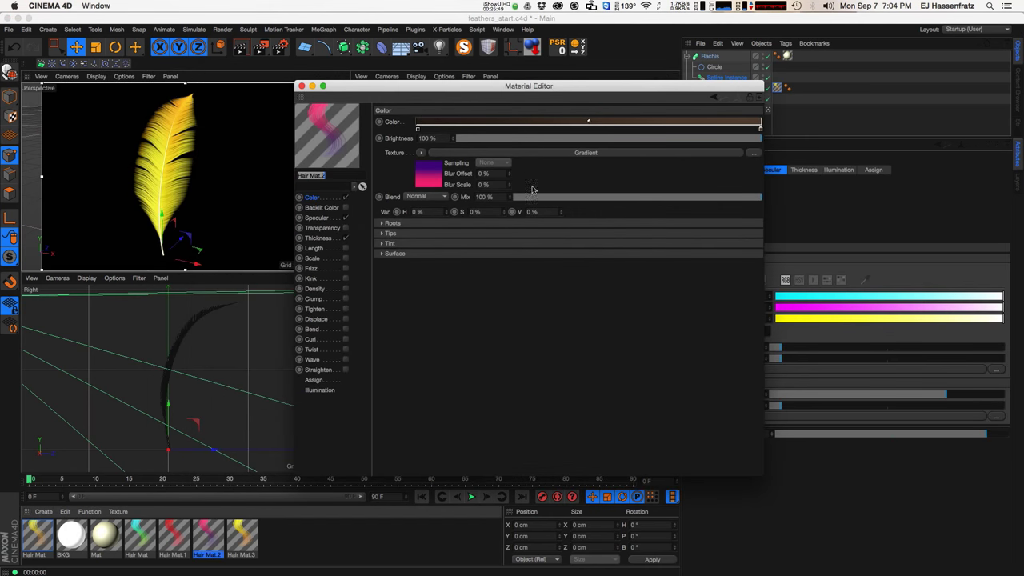
left_click(540, 156)
left_click(301, 85)
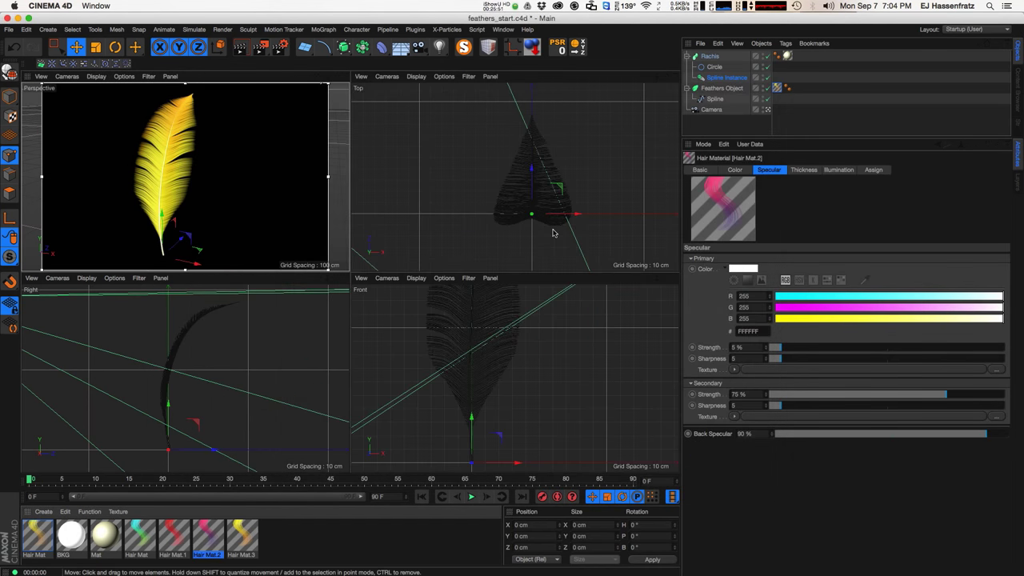
- Group the Rachis and Feathers Object with their children under a null named Yellow Feather
left_click_drag(704, 139, 716, 263)
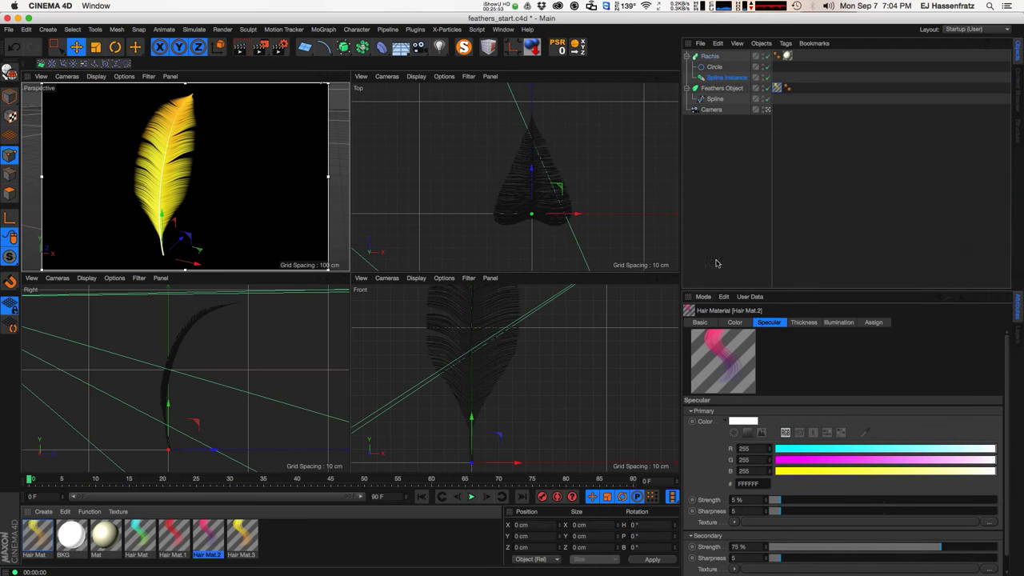
left_click(709, 56)
left_click_drag(824, 56, 702, 102)
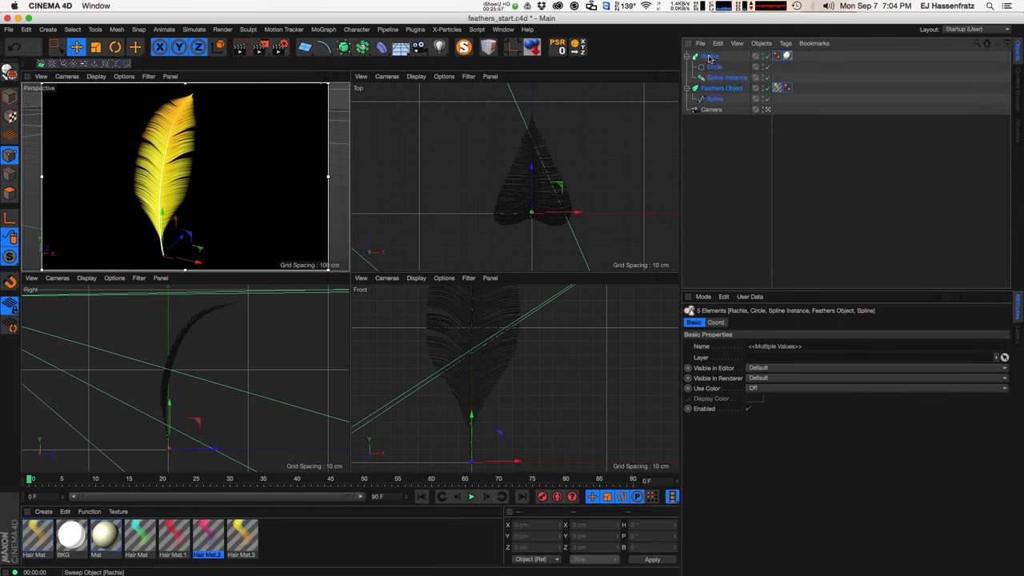
right_click(707, 57)
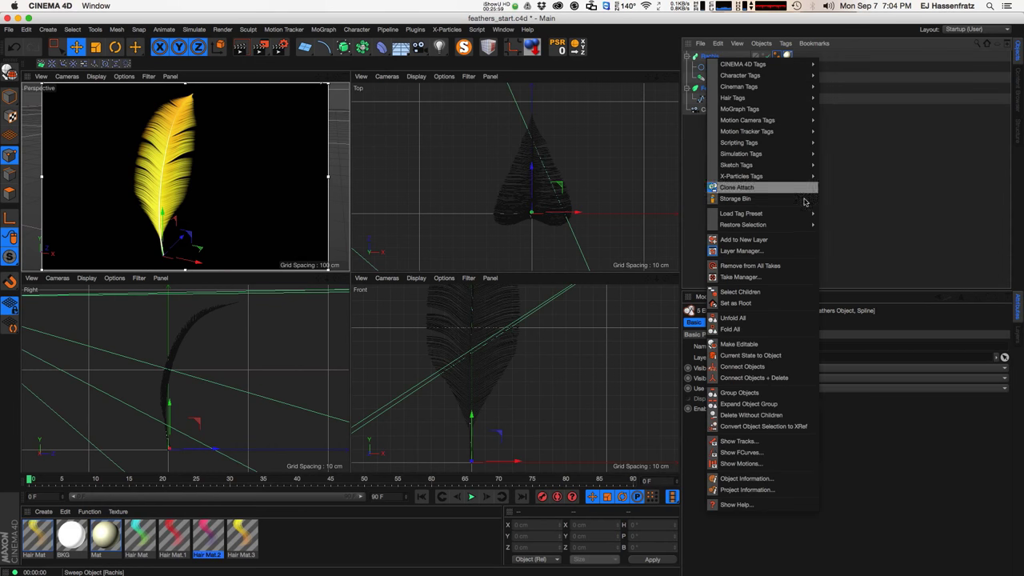
left_click(756, 393)
double_click(707, 56)
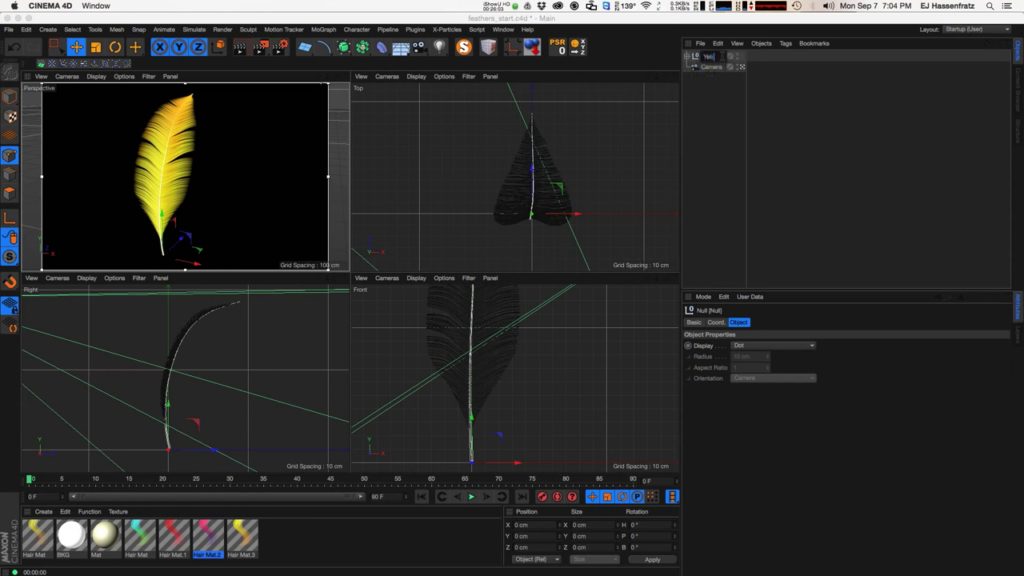
type("Yellow Feather")
key("Return")
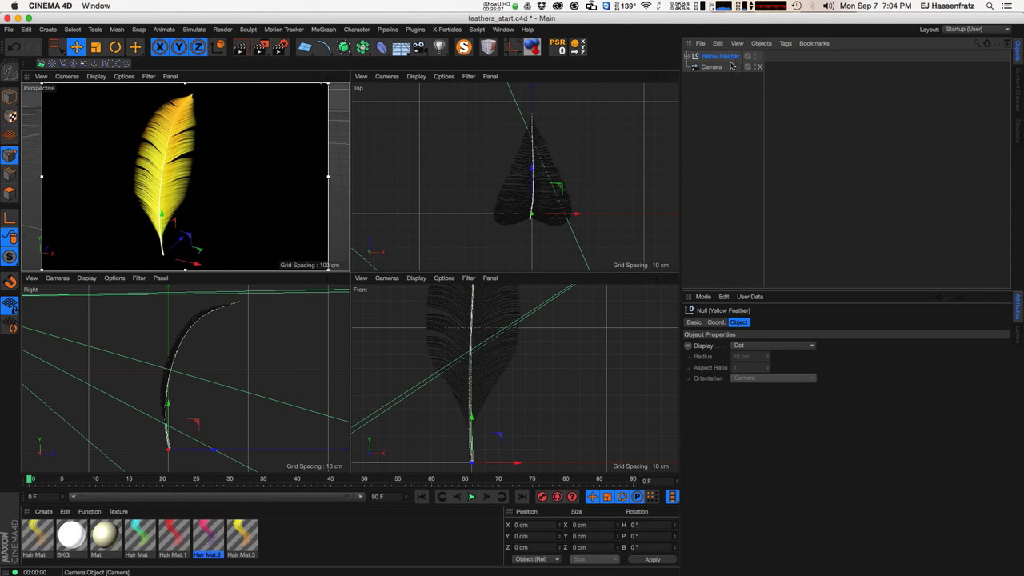
- Duplicate the Yellow Feather group and rename the copy Purple Feather
left_click_drag(730, 57, 731, 62, "ctrl")
double_click(706, 68)
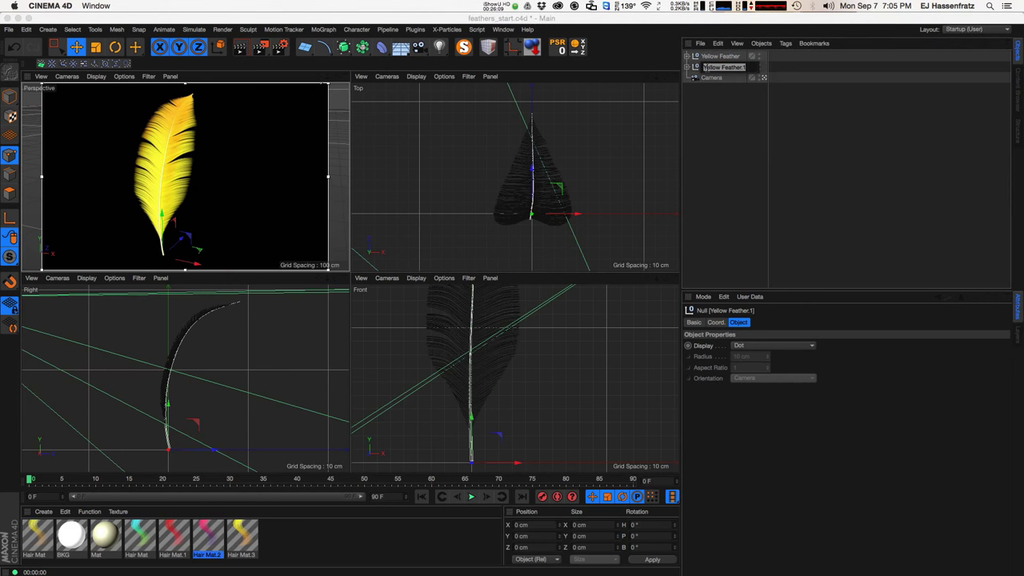
type("Purple Feather")
key("Return")
- Replace the hair material on the Purple Feather's Feathers Object with Hair Mat.2
left_click(686, 67)
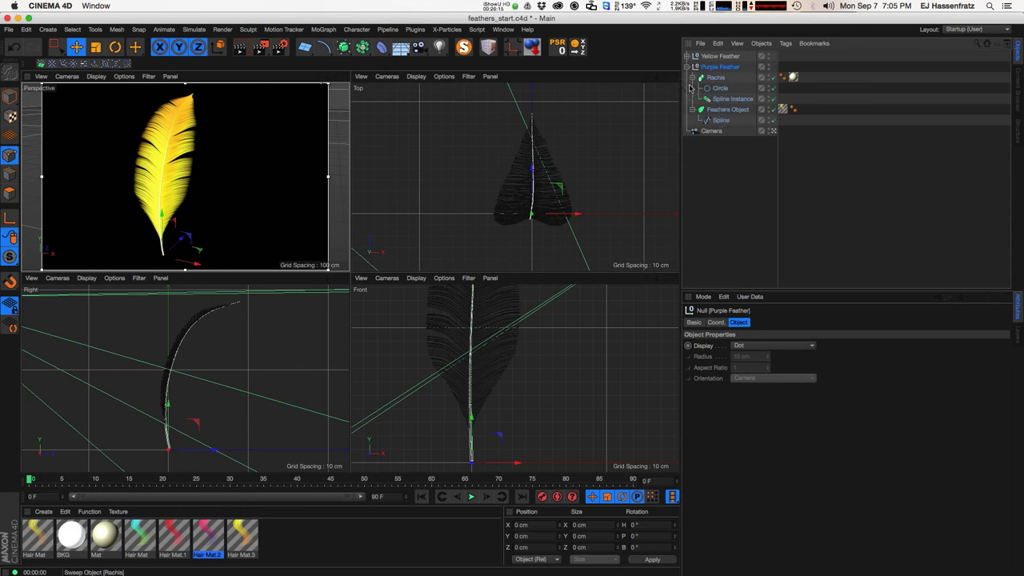
left_click(211, 548)
left_click_drag(214, 538, 786, 109)
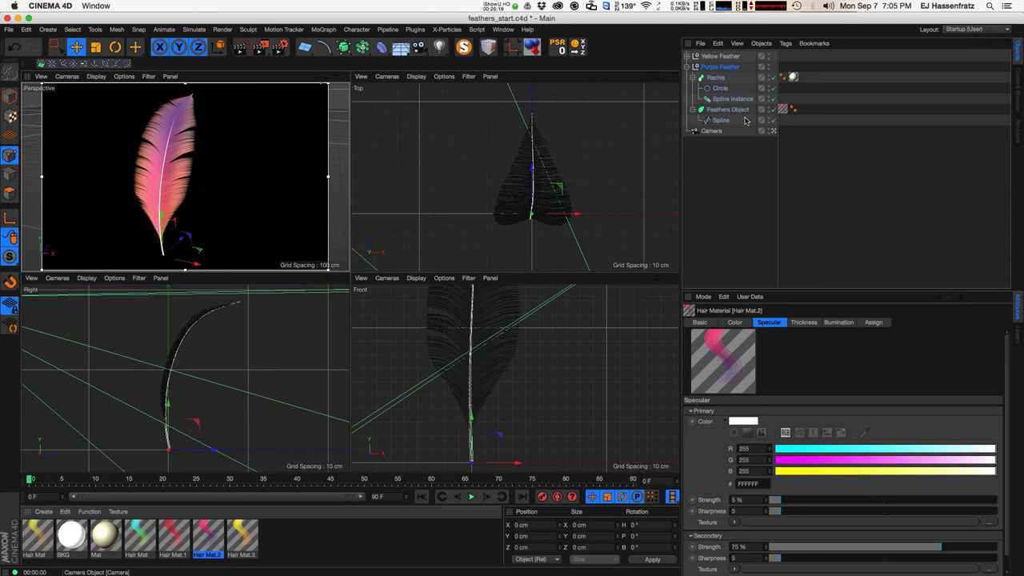
left_click(738, 111)
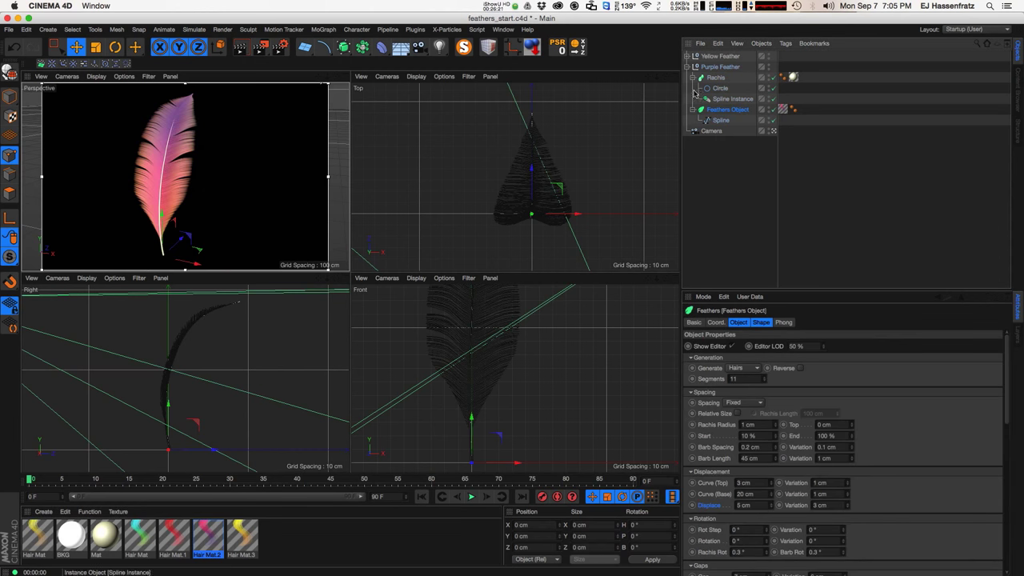
- Move the Purple Feather group beside the yellow one, to about X 72 cm and Z 32 cm
left_click(687, 67)
left_click(717, 68)
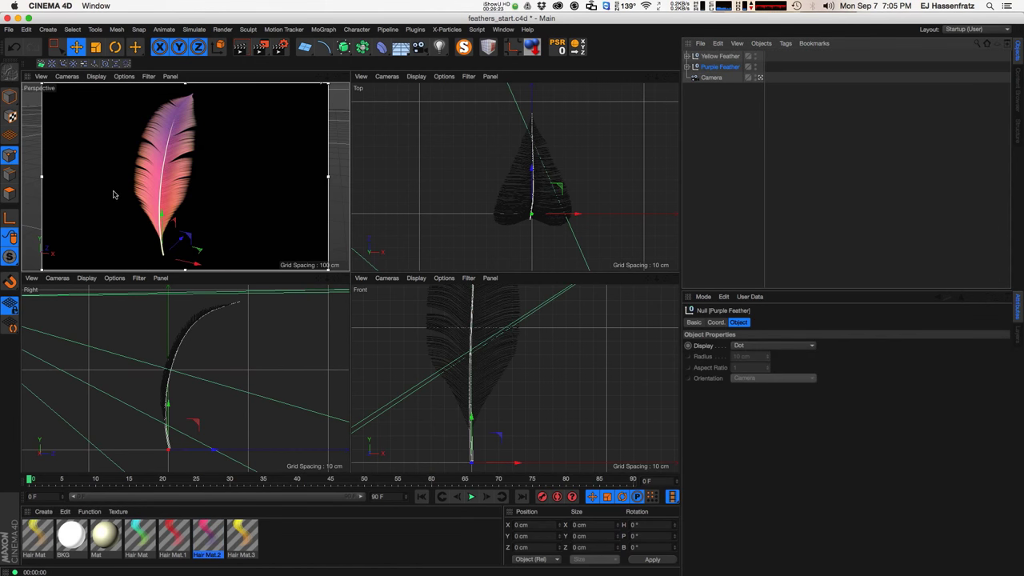
left_click_drag(235, 217, 214, 219)
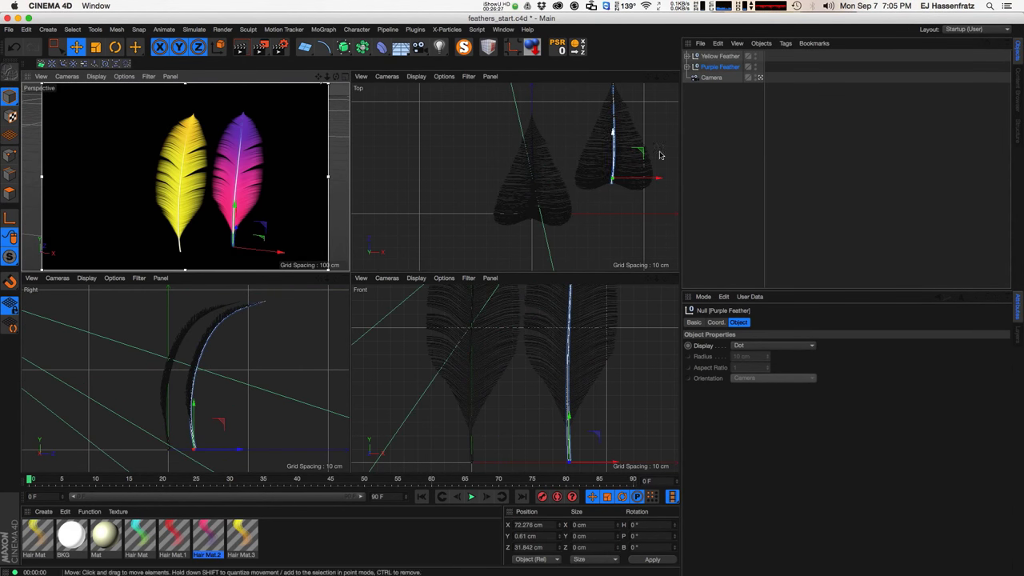
- Edit the points of the Purple Feather's spline and pull its tip inward in the Right view to lessen the bend
left_click(686, 67)
left_click(719, 120)
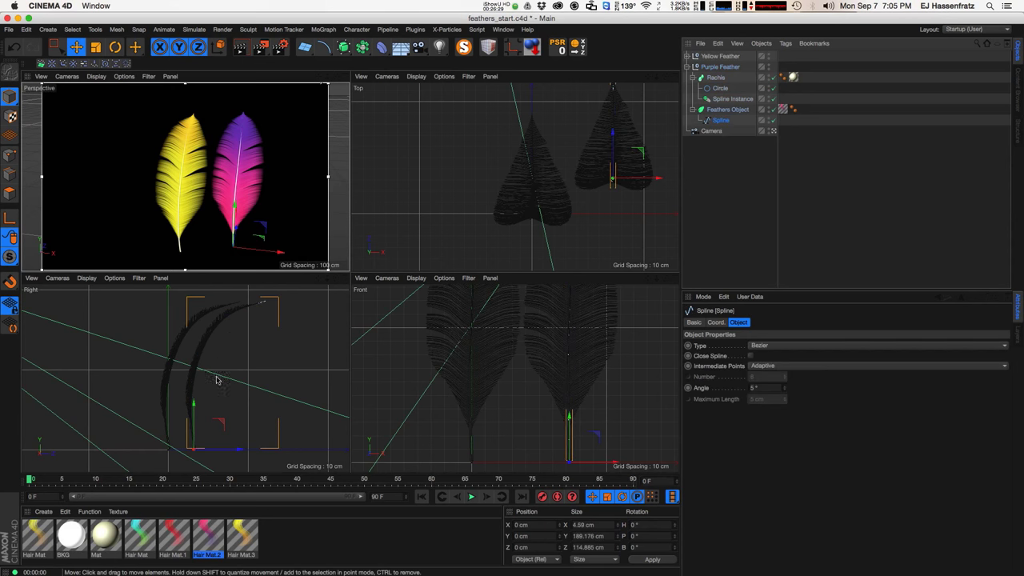
left_click(261, 304)
left_click(719, 120)
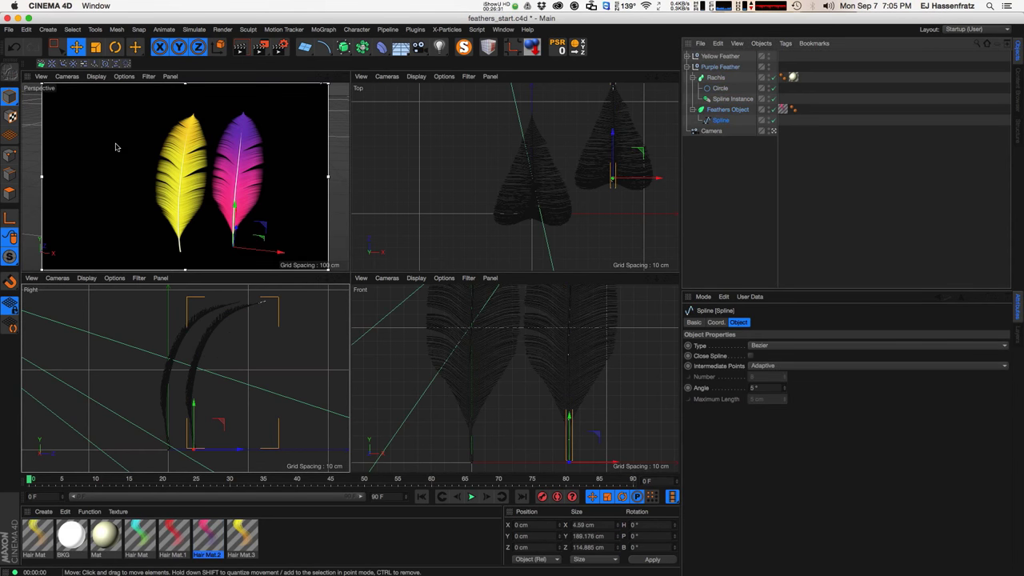
left_click(9, 153)
left_click_drag(266, 305, 222, 316)
key("ctrl+r")
- Straighten the purple spline by moving its tip to about Y 201, Z 25 cm and its middle point to about Y 90, Z -4 cm
left_click(208, 353)
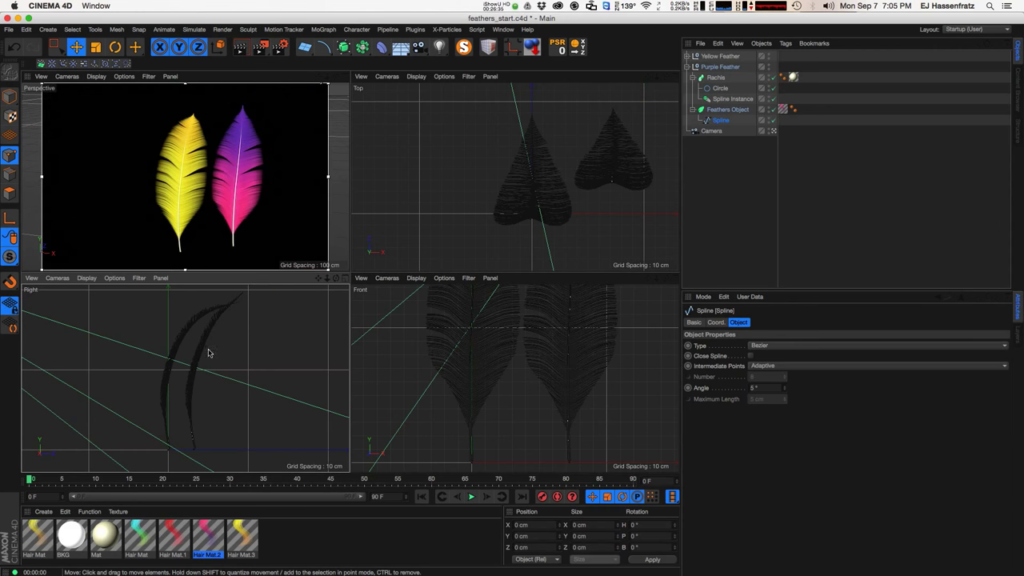
left_click(192, 361)
left_click_drag(256, 323, 206, 304)
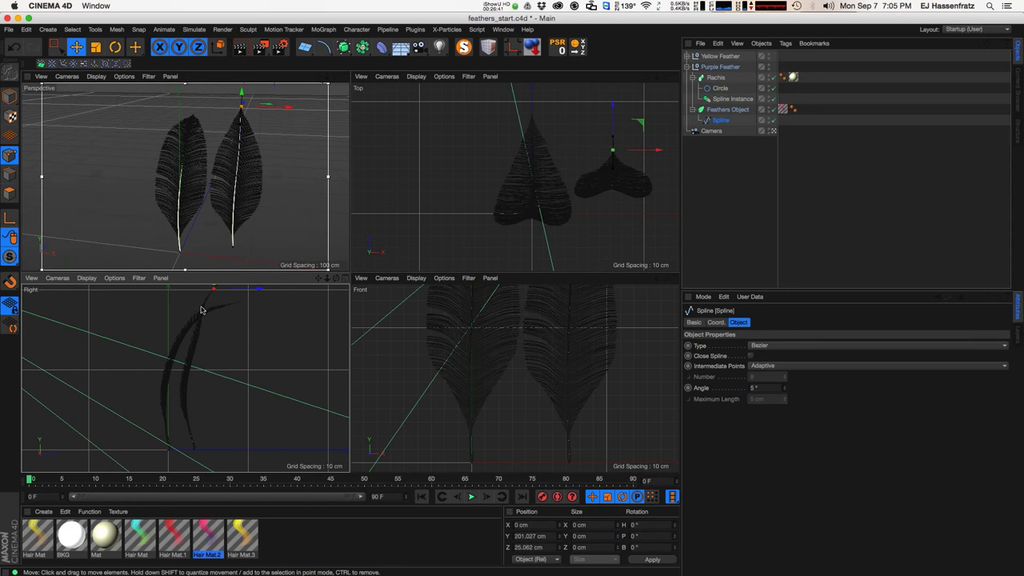
left_click(191, 363)
left_click_drag(204, 365, 191, 404)
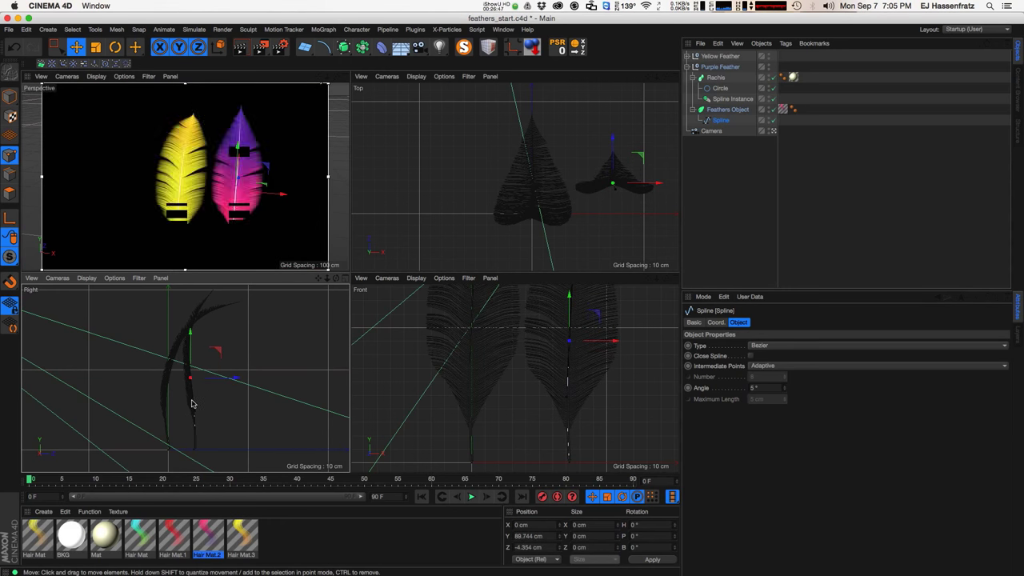
- Nudge the purple spline's tip point in the Right and Front views to about X 1.5, Y 203, Z 20 cm
left_click(212, 289)
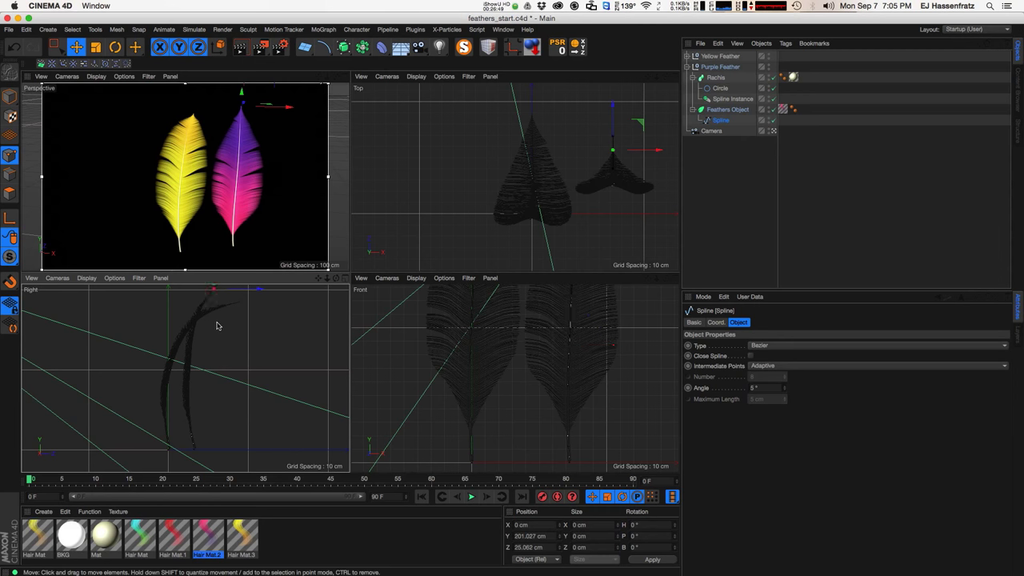
left_click_drag(217, 326, 213, 324)
scroll(560, 355, "down", 3)
middle_click_drag(560, 356, 550, 400, "alt")
left_click_drag(556, 369, 558, 369)
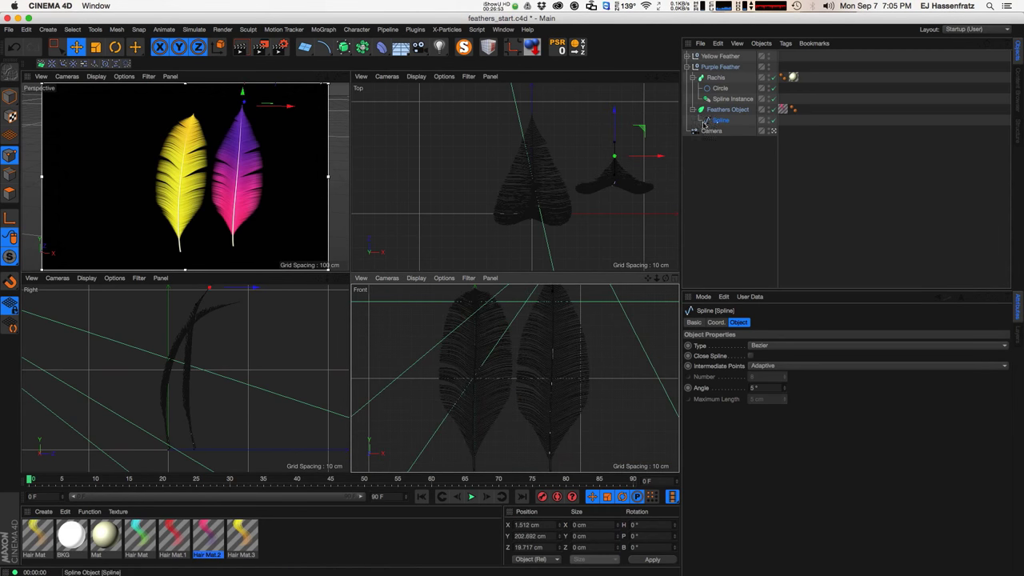
- Try a Barb Spacing of 0.1 cm on the Purple Feather's Feathers Object and return it to 0.2 cm
left_click(724, 110)
left_click_drag(788, 290, 791, 160)
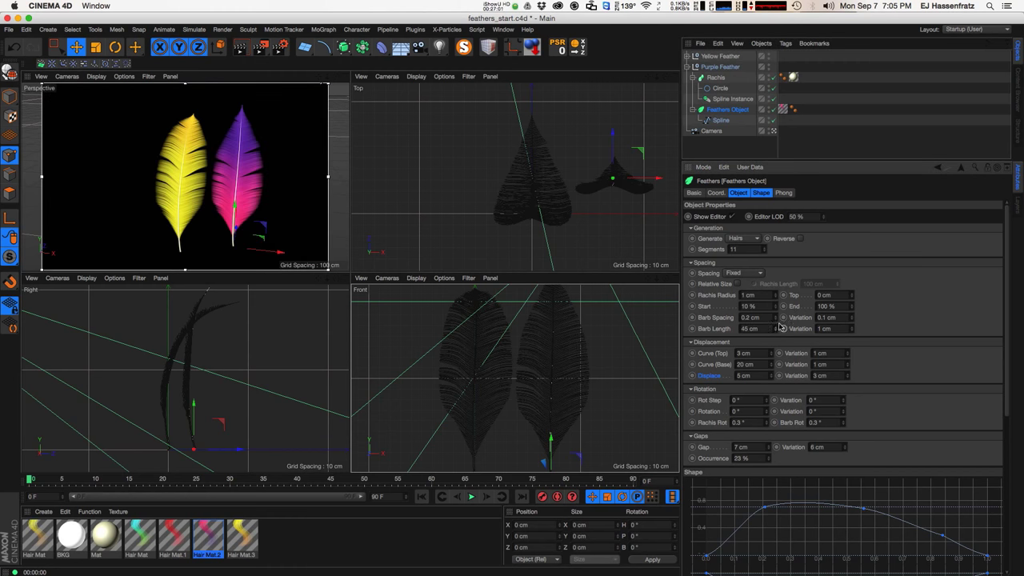
left_click(774, 320)
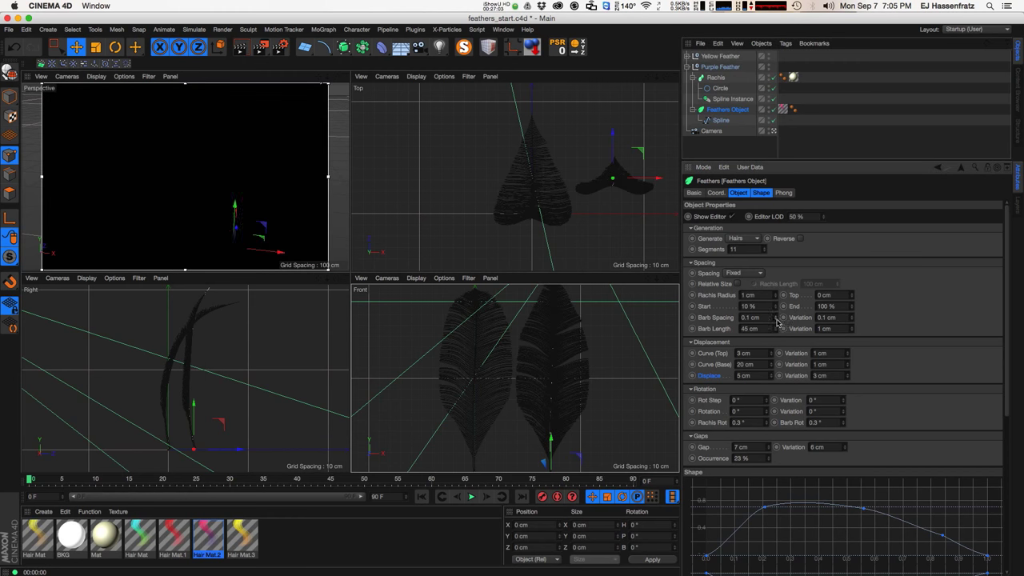
left_click(773, 316)
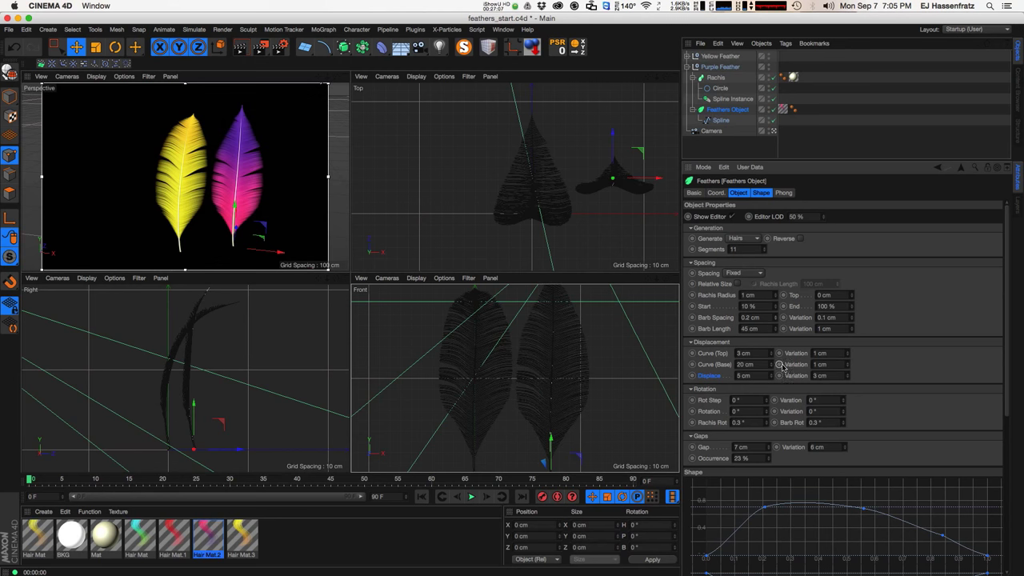
- Set the purple Feathers Object's Curve (Top) to 2 cm with 3 cm variation, and its Curve (Base) to 16 cm
left_click(770, 356)
left_click_drag(770, 366, 770, 375)
left_click_drag(849, 367, 848, 352)
left_click(847, 355)
left_click(848, 356)
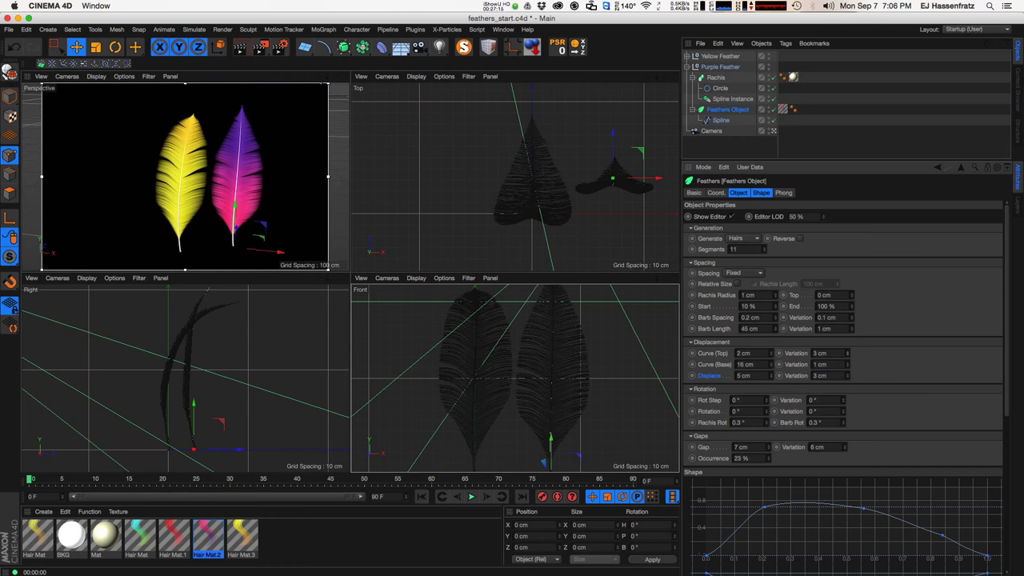
- Set the purple Feathers Object's Rachis Rot to 2.3° and Barb Rot to 3.3°
left_click_drag(765, 428, 767, 422)
left_click_drag(837, 422, 837, 412)
scroll(808, 338, "down", 5)
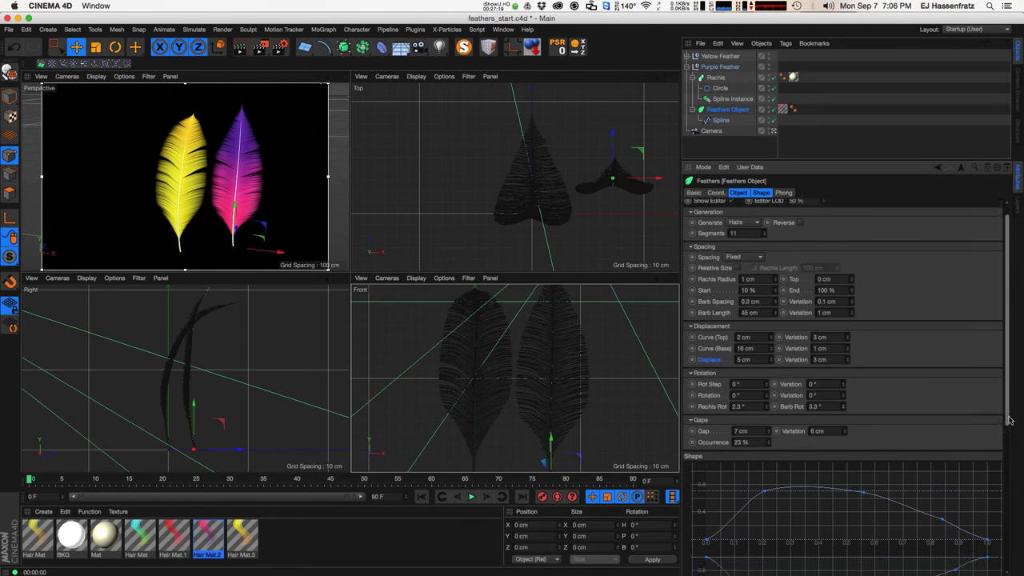
- Reshape the purple feather's upper Shape curve by moving its middle point to about 0.68 and the next one lower near 0.85
mouse_move(765, 320)
left_mouse_down()
mouse_move(774, 340)
mouse_move(760, 317)
left_mouse_up()
key("super+z")
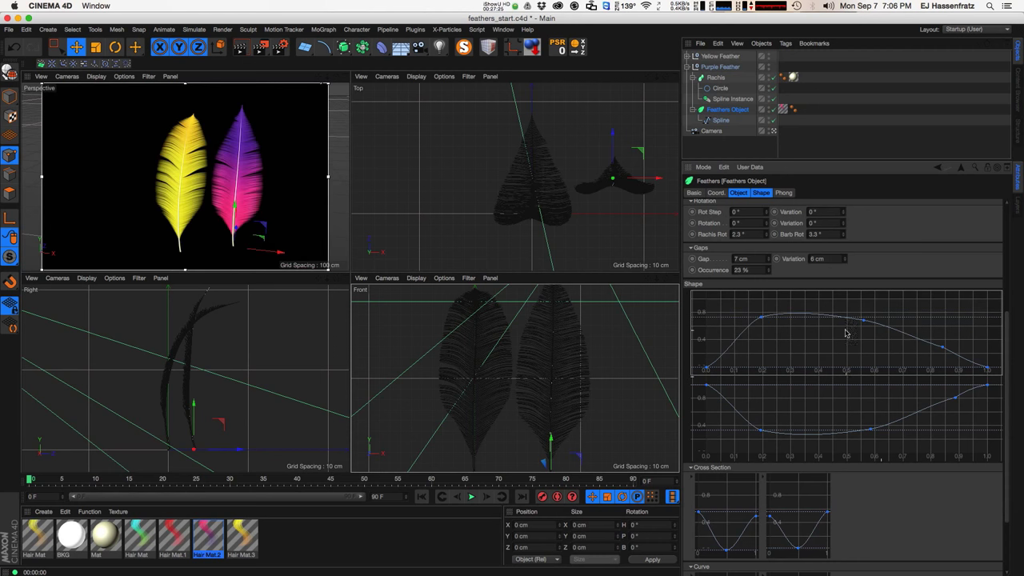
left_click_drag(864, 323, 875, 342)
left_click_drag(944, 349, 950, 346)
left_click_drag(875, 340, 942, 356)
- Place the lower Shape curve's inner points at about 0.2, 0.66 and 0.88, and shift the upper curve's first inner point to about 0.23
left_click_drag(955, 398, 950, 393)
left_click_drag(871, 429, 866, 424)
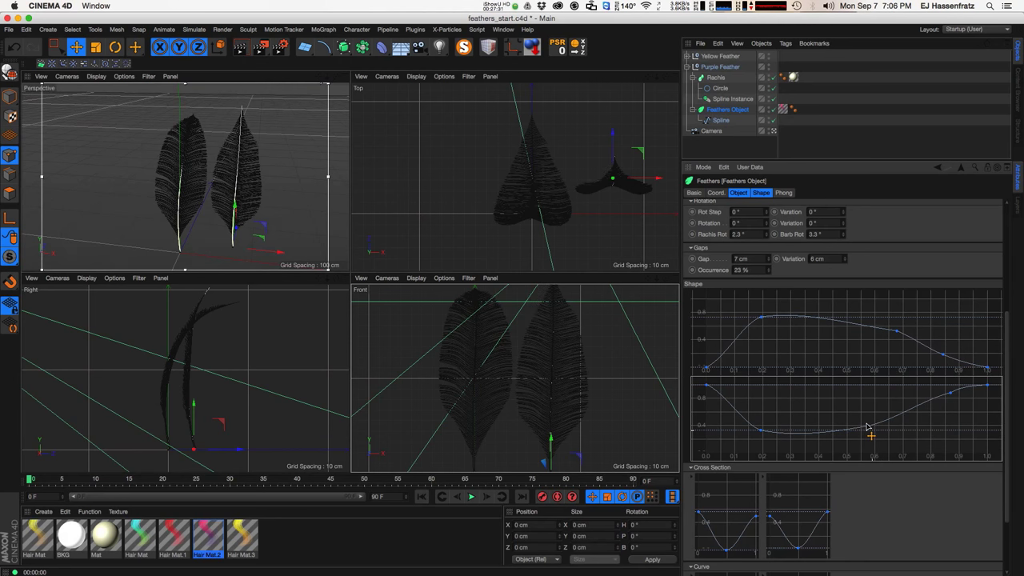
left_click_drag(760, 430, 789, 431)
left_click(870, 419)
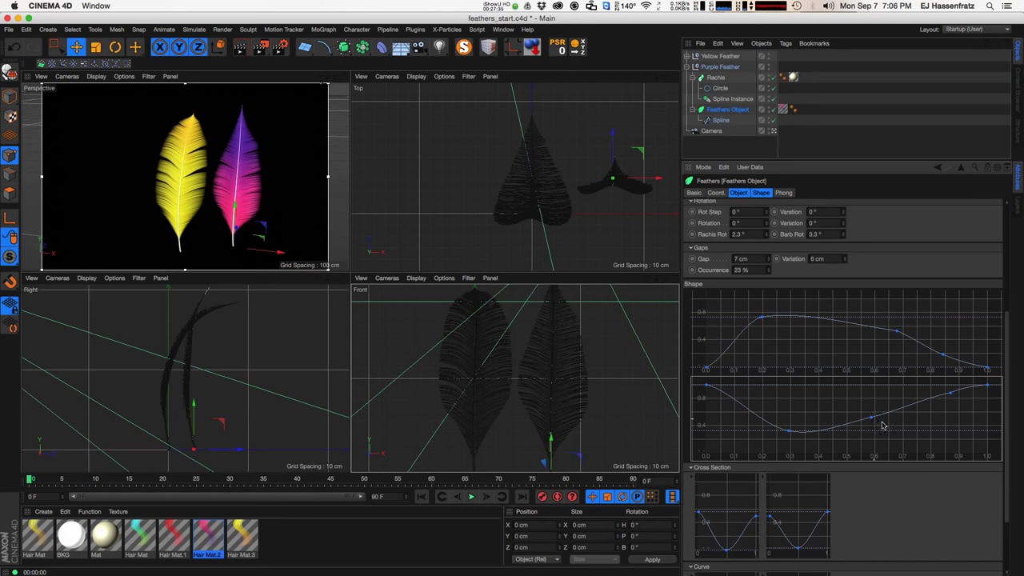
left_click_drag(872, 418, 891, 422)
left_click_drag(950, 393, 952, 399)
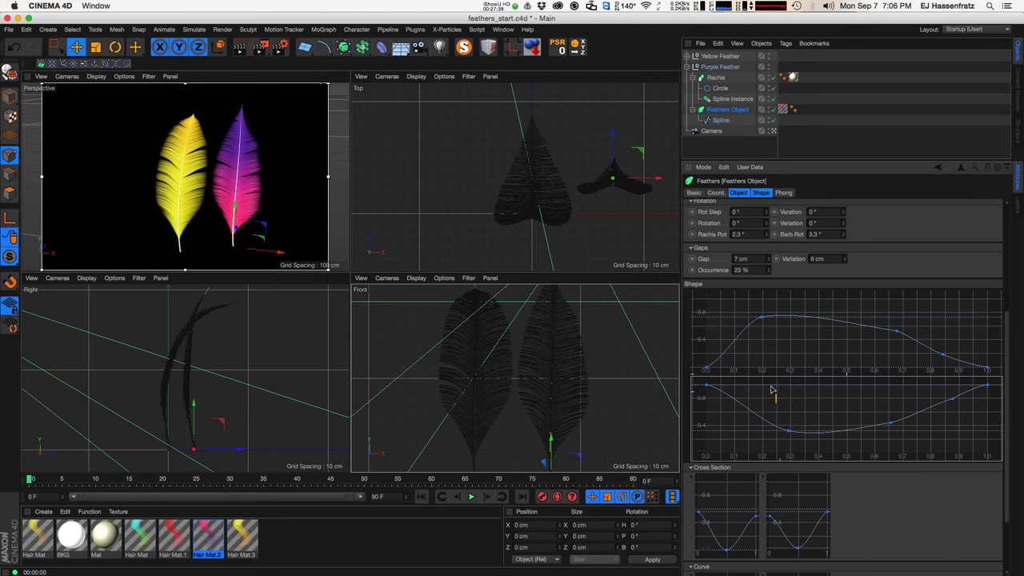
left_click_drag(764, 320, 772, 321)
left_click_drag(788, 430, 761, 418)
- Make the dips in both Cross Section graphs shallower and lower the middle points of both Curve graphs for the purple feather
scroll(791, 439, "down", 3)
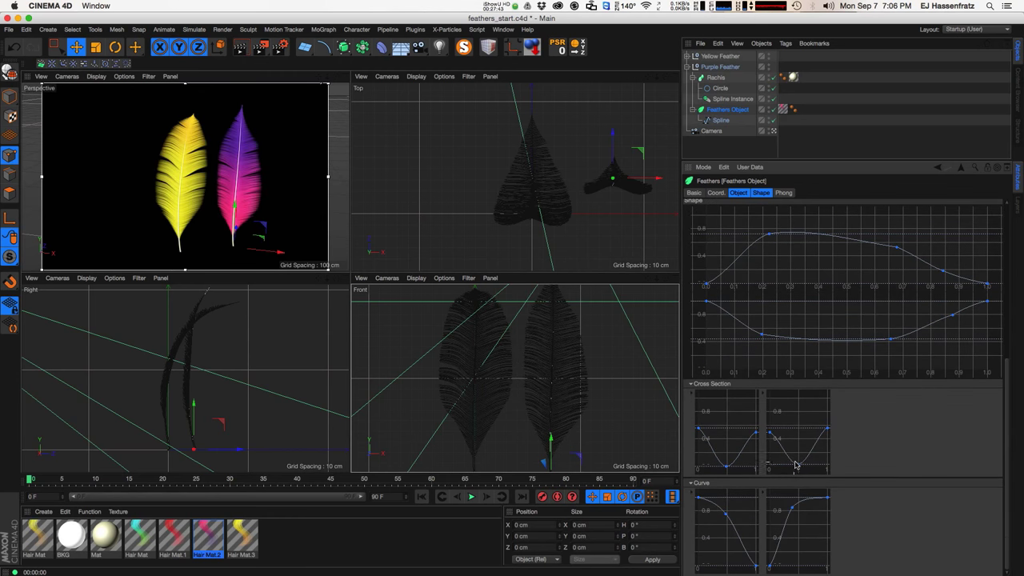
left_click_drag(796, 464, 802, 464)
left_click_drag(726, 467, 728, 458)
left_click_drag(726, 514, 729, 530)
left_click_drag(792, 506, 798, 523)
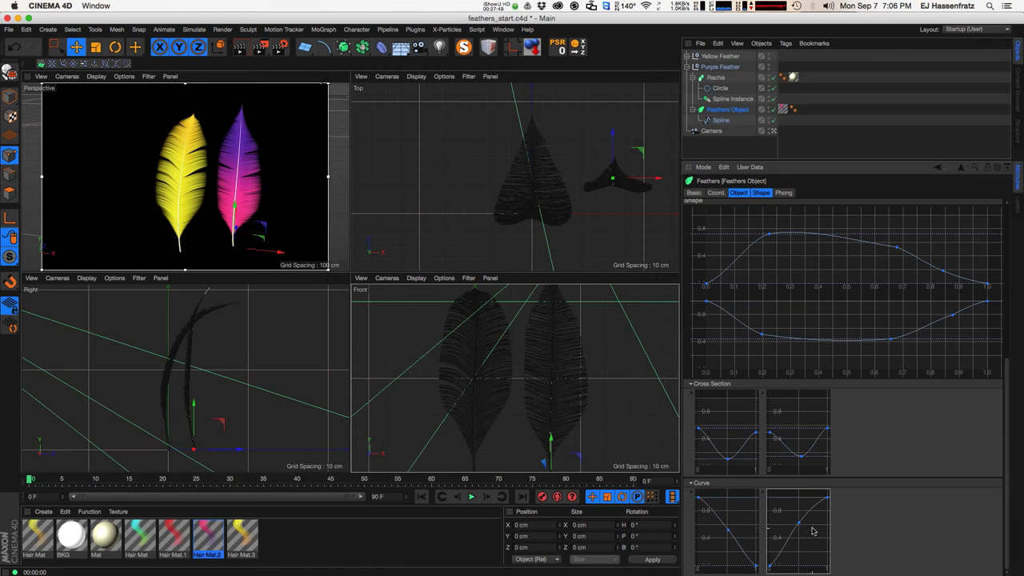
left_click_drag(727, 529, 727, 518)
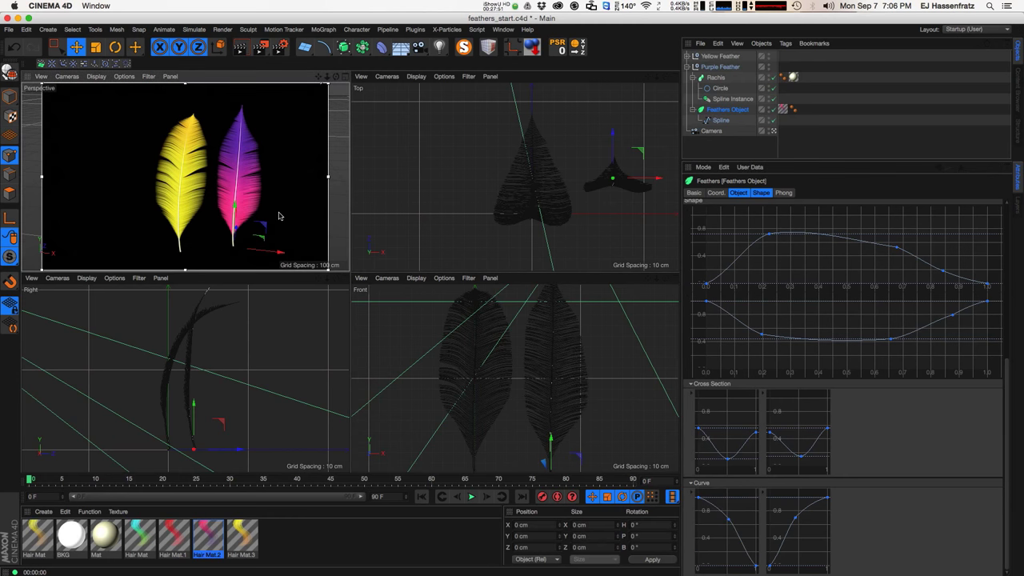
- Duplicate the Purple Feather group and name the copy Red Feather
left_click_drag(707, 161, 708, 237)
left_click(688, 67)
left_click_drag(707, 67, 708, 74, "ctrl")
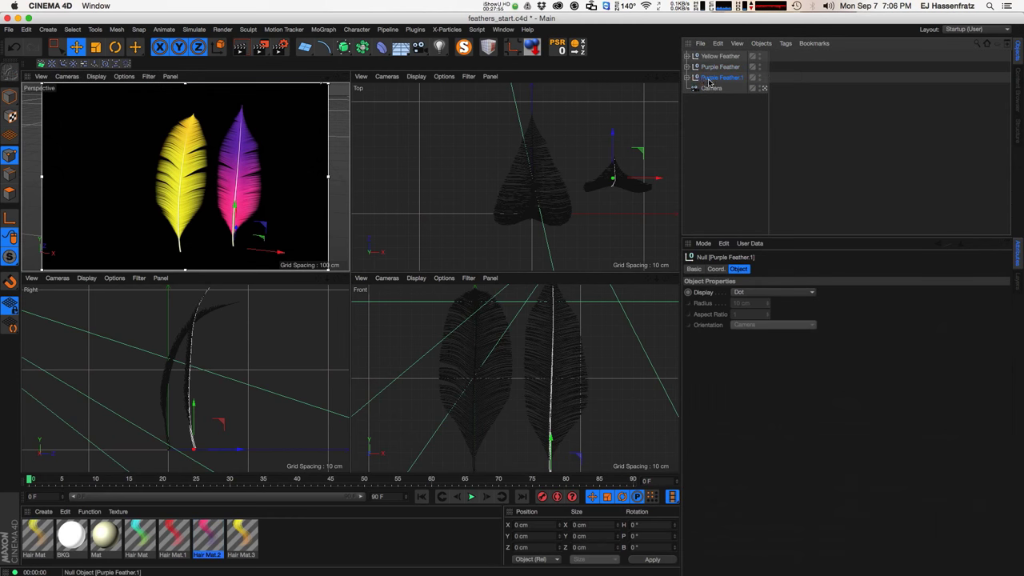
double_click(709, 79)
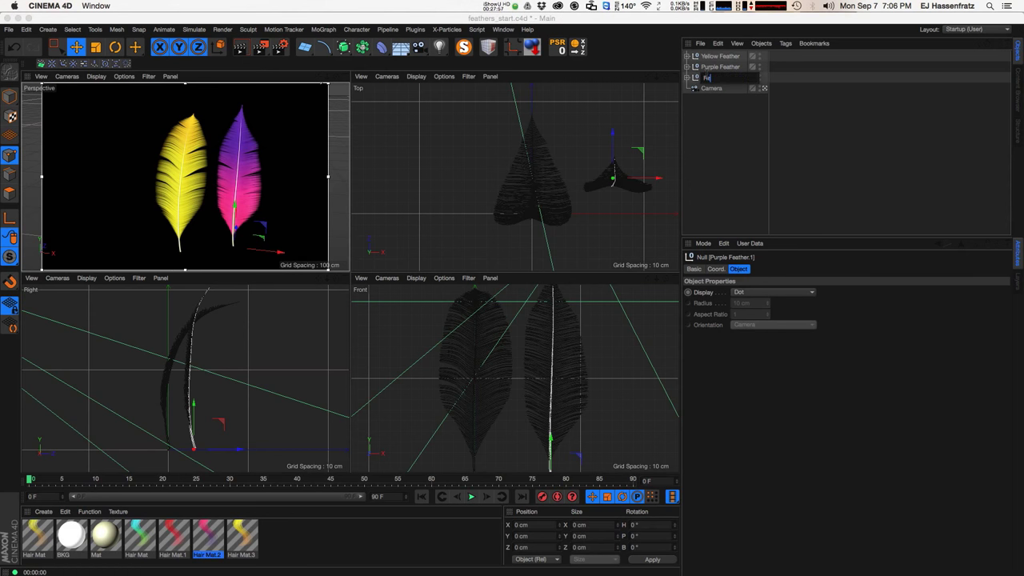
type("Red Feather")
key("Return")
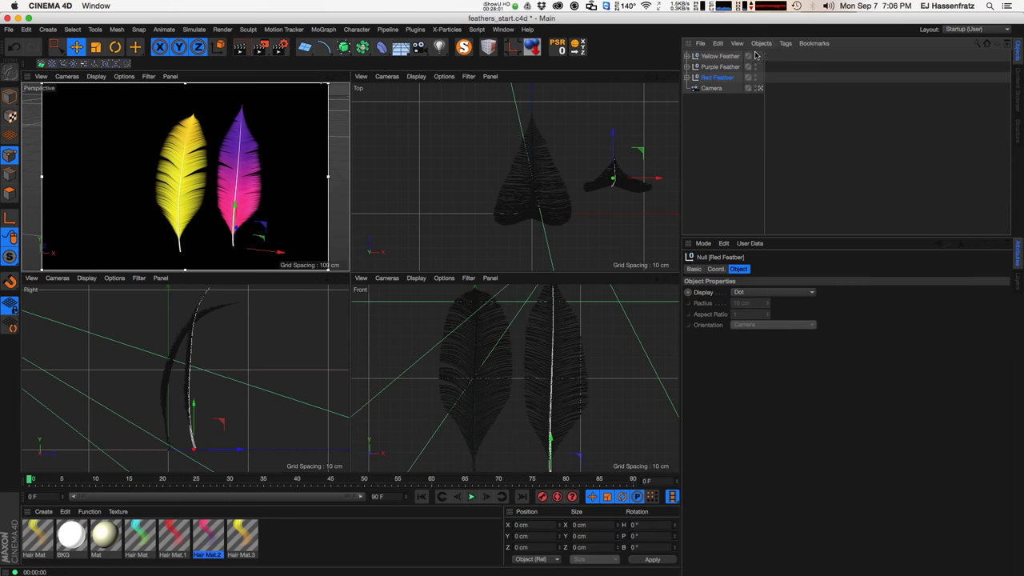
double_click(724, 78)
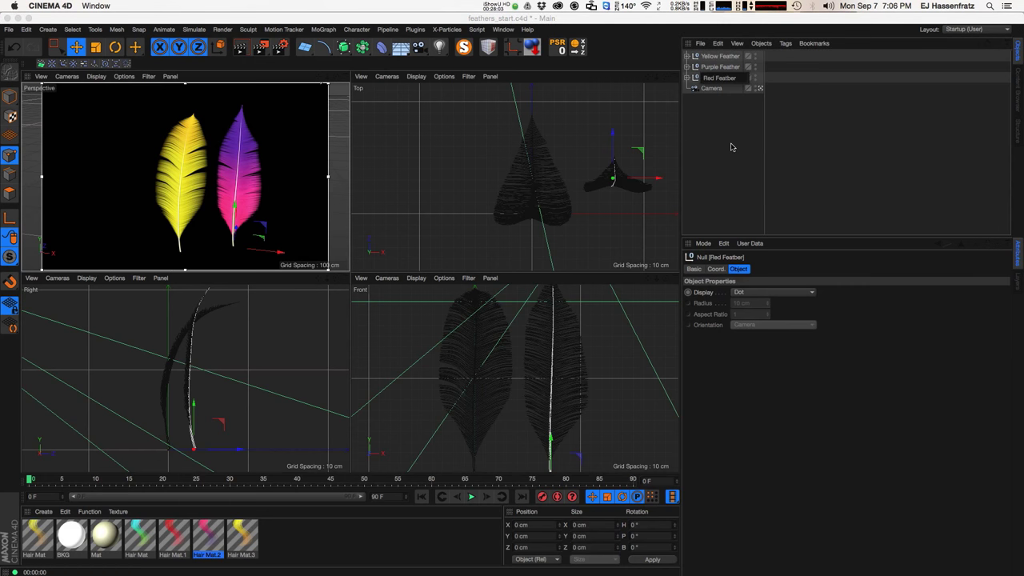
left_click(792, 199)
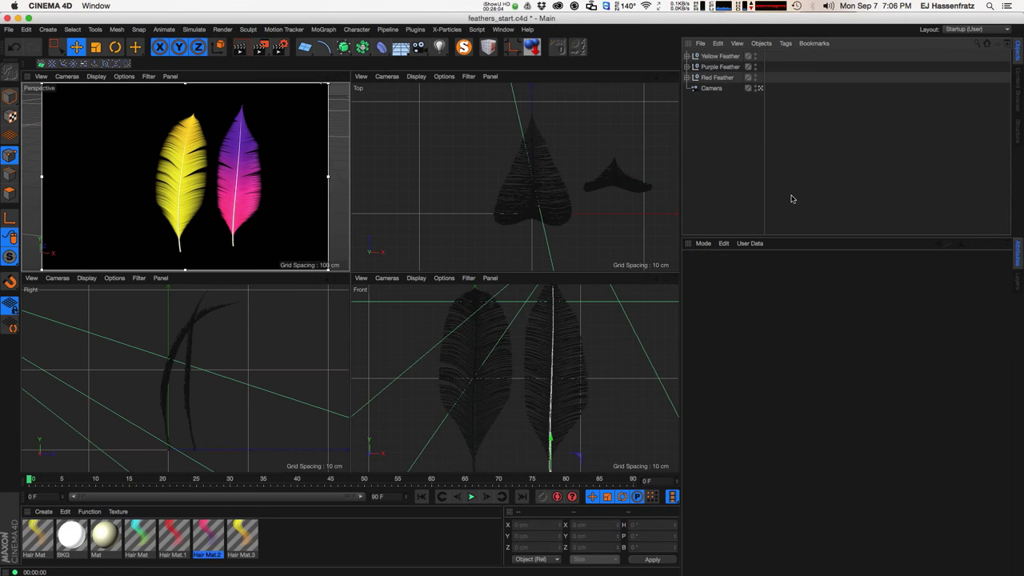
- Replace the Red Feather's hair material with Hair Mat.1 and move the feather to the left of the yellow one
left_click(687, 78)
left_click_drag(174, 534, 326, 415)
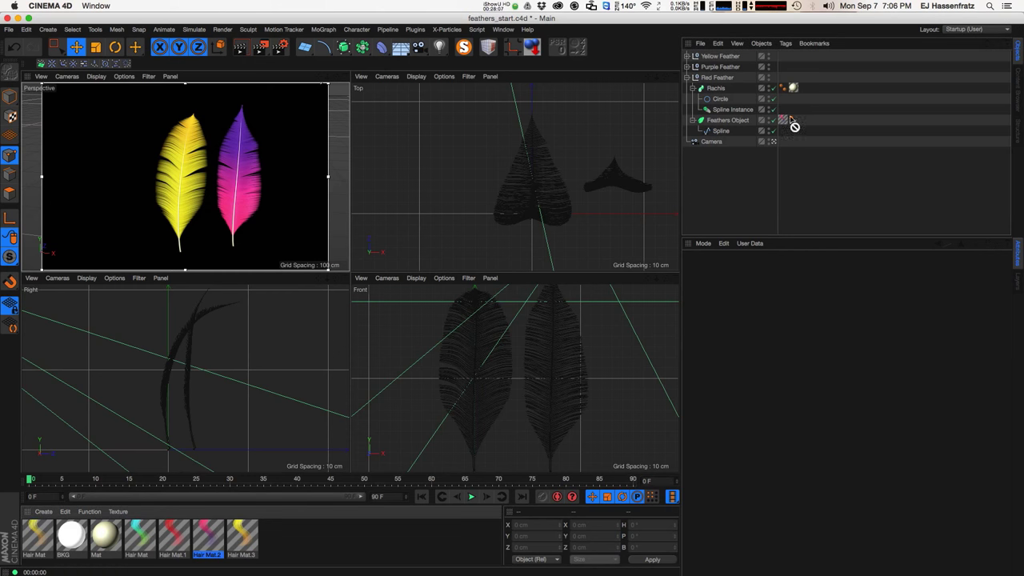
left_click(688, 77)
left_click(716, 77)
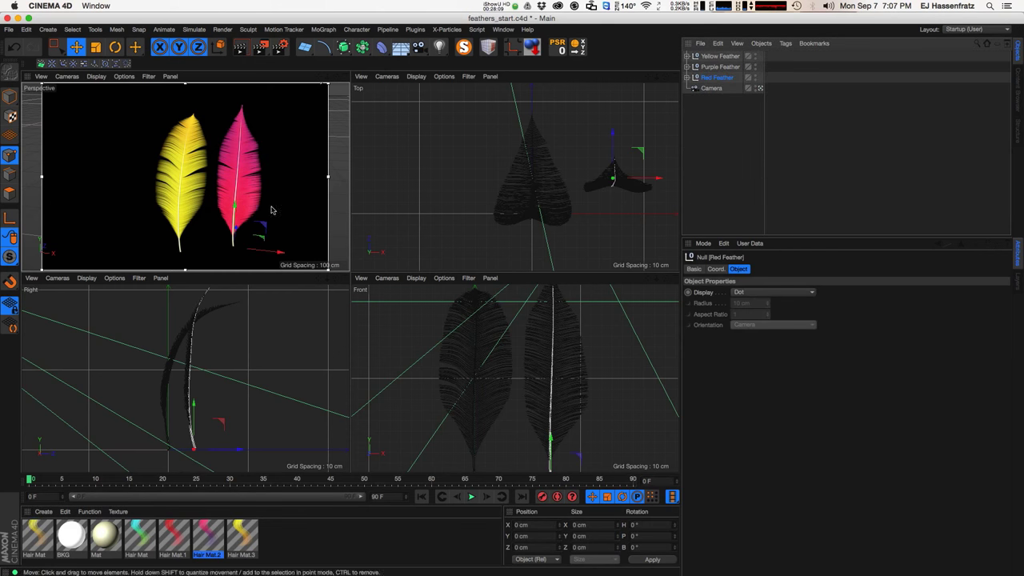
left_click_drag(172, 200, 134, 198)
- Widen the Red Feather's Shape curves, moving the upper curve's inner points to about 0.17, 0.74 and 0.93 and deepening the lower curve near the tip
left_click(687, 78)
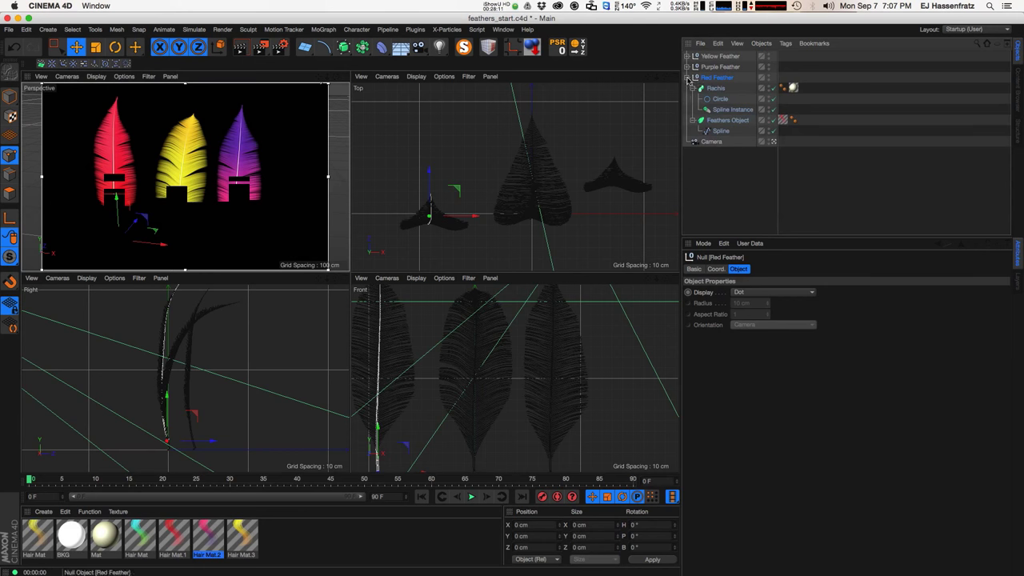
left_click(727, 121)
scroll(1008, 386, "down", 5)
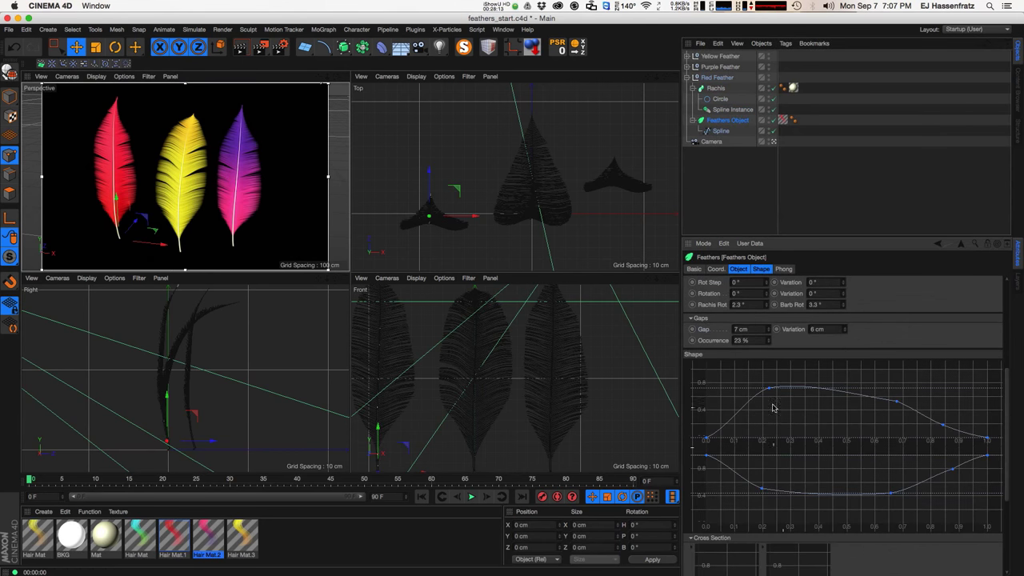
left_click_drag(766, 388, 754, 387)
left_click_drag(897, 402, 922, 384)
left_click_drag(942, 424, 967, 416, "ctrl")
left_click_drag(923, 383, 914, 391)
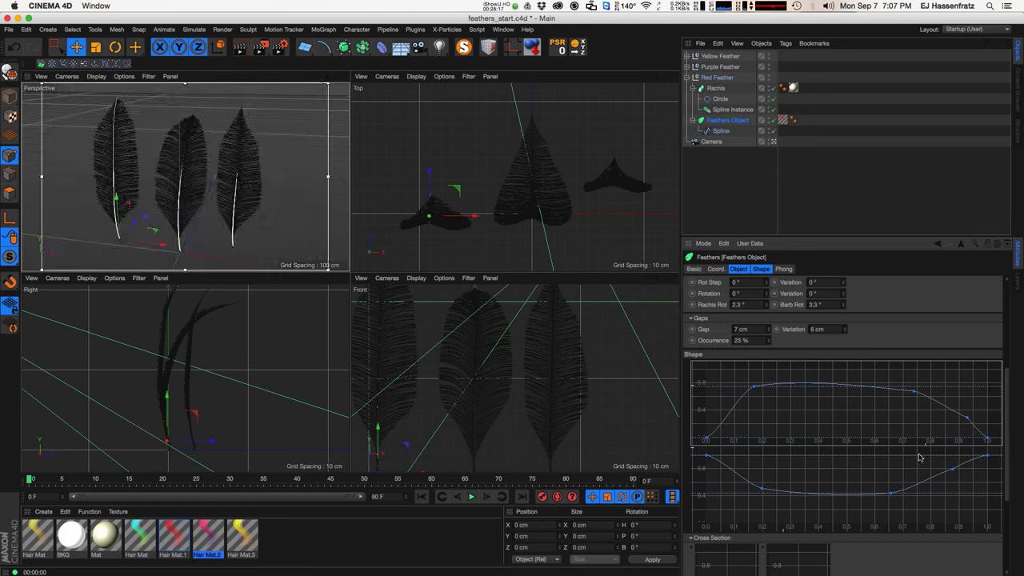
left_click_drag(949, 472, 955, 482, "ctrl")
left_click_drag(836, 491, 828, 498)
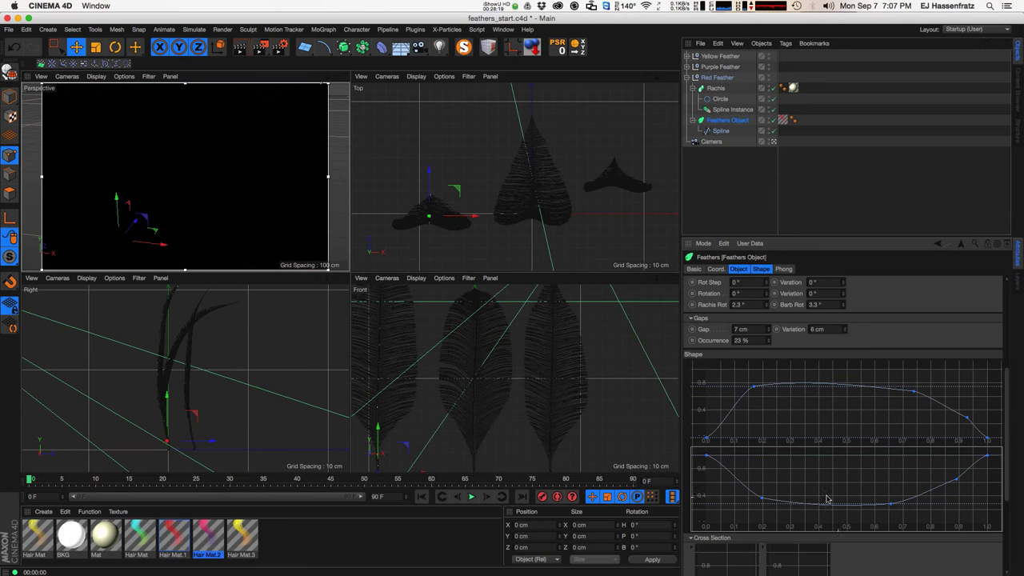
- Adjust the bend of the Red Feather's spline by moving its upper points in the Right view
left_click(716, 130)
middle_click_drag(188, 322, 200, 349, "alt")
left_click_drag(203, 345, 217, 343)
left_click(176, 376)
mouse_move(191, 420)
left_mouse_down()
mouse_move(199, 414)
mouse_move(196, 422)
left_mouse_up()
left_click(743, 182)
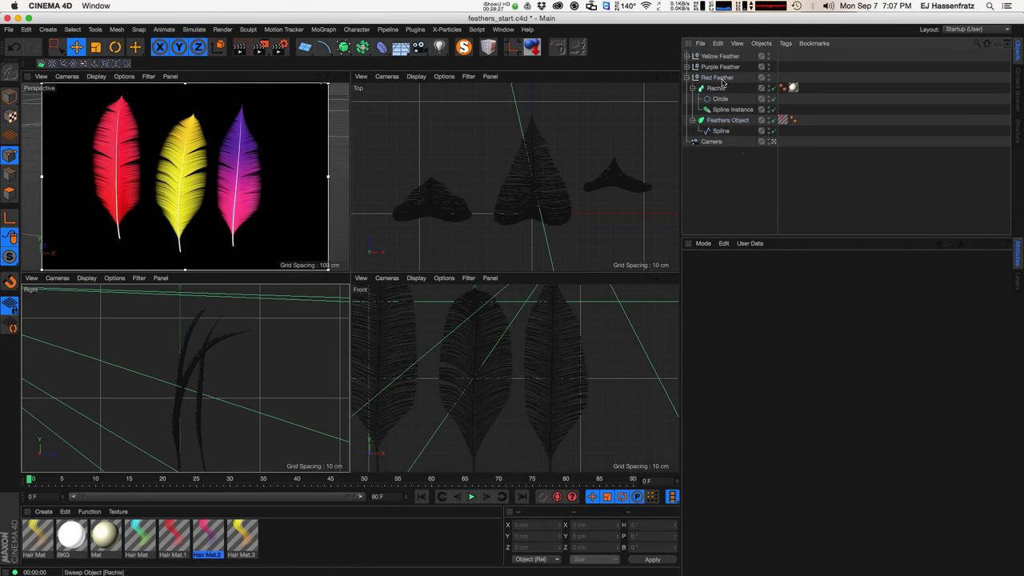
- Duplicate the Red Feather group and name the copy Teal Feather
left_click(719, 68)
left_click(687, 77)
left_click(706, 80)
left_click_drag(716, 83, 718, 84, "ctrl")
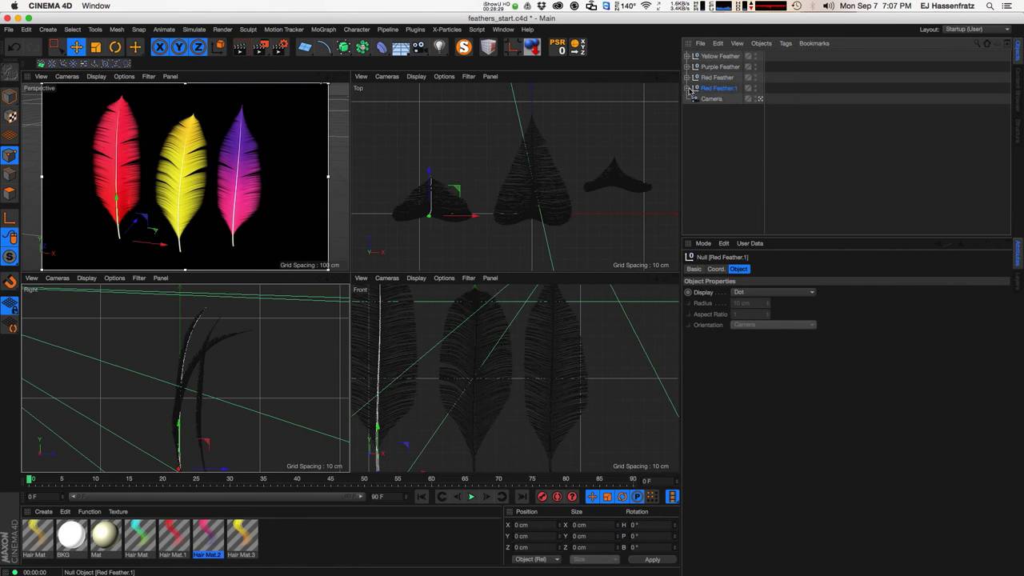
left_click(687, 88)
double_click(717, 89)
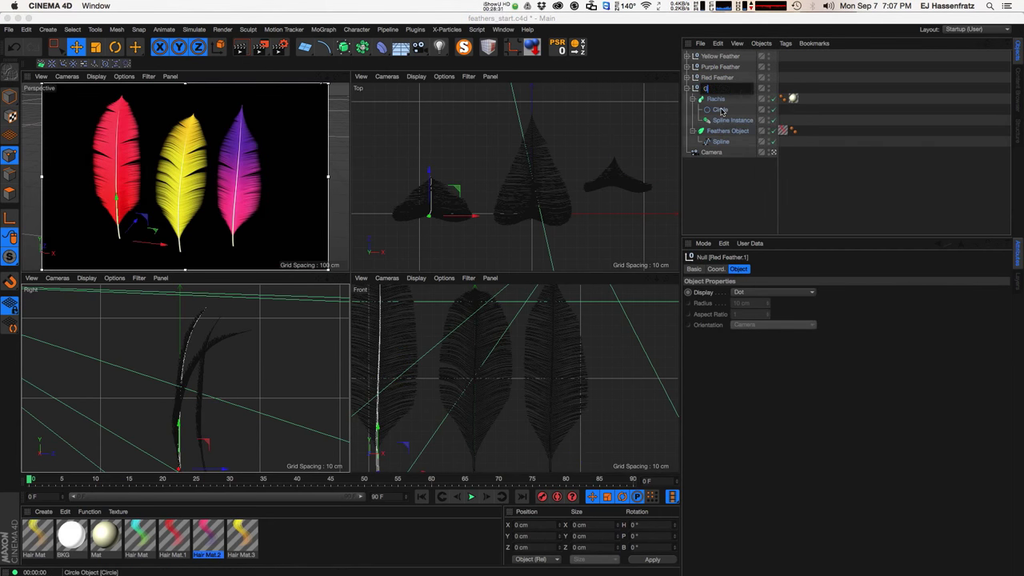
type("Teal Feather")
key("Return")
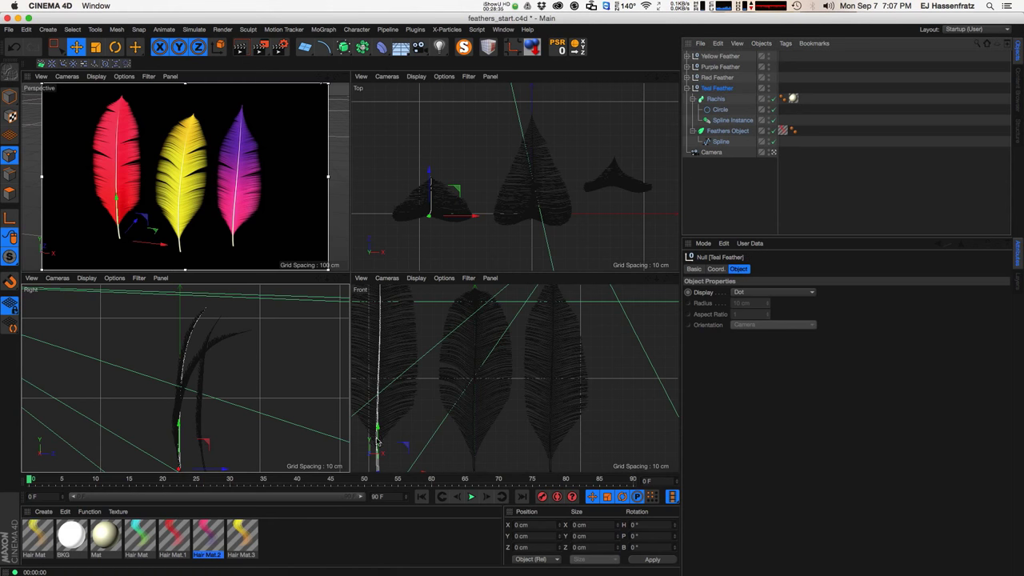
- Replace the Teal Feather's hair material with the teal-green Hair Mat and move the feather to the right of the purple one
left_click_drag(147, 543, 828, 123)
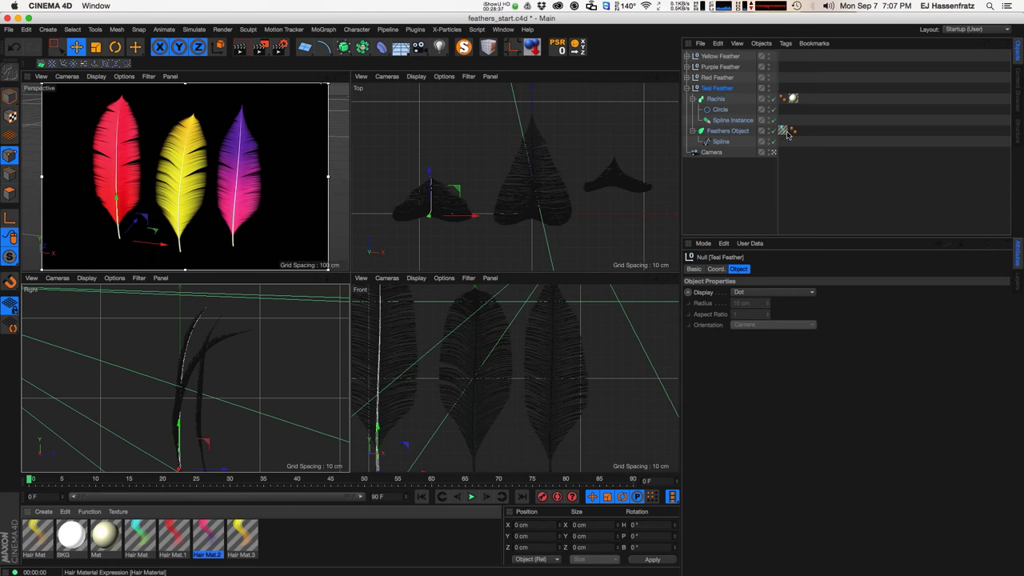
left_click(687, 88)
left_click_drag(204, 227, 374, 220)
middle_click_drag(245, 226, 219, 228, "alt")
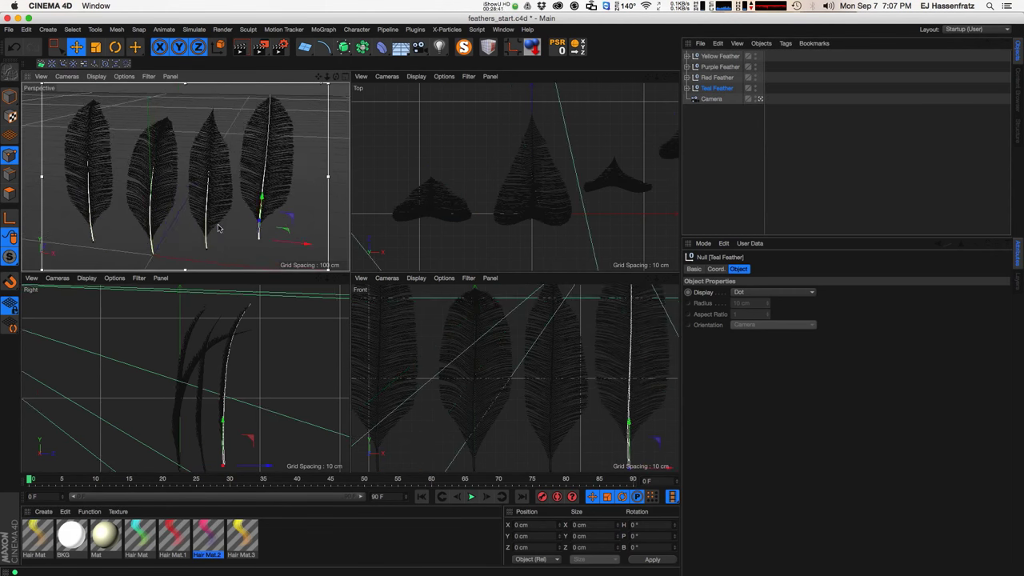
right_click_drag(249, 413, 242, 404, "alt")
middle_click_drag(242, 405, 227, 379, "alt")
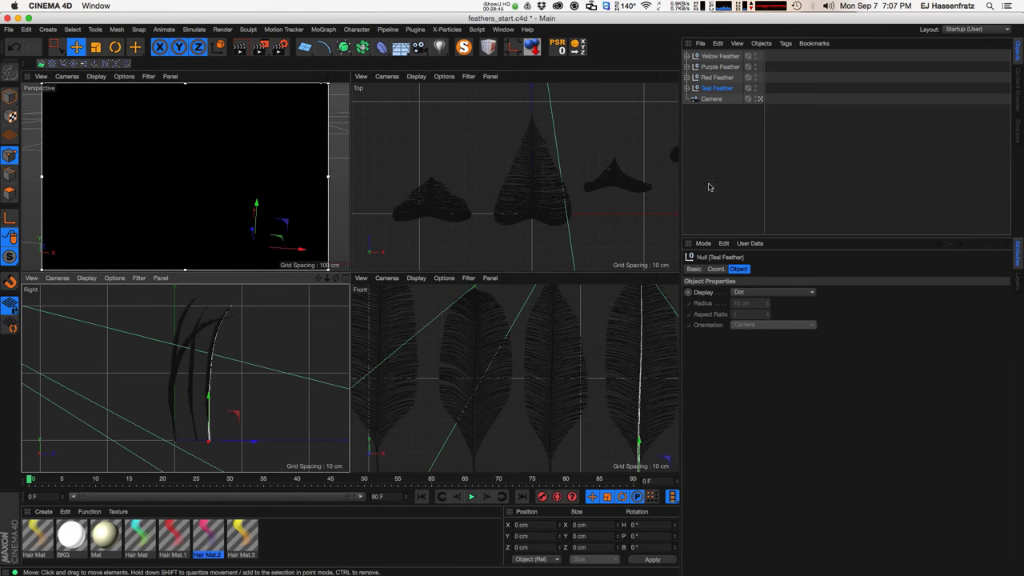
- Curve the Teal Feather's spline more strongly by moving its middle point to about Y 86, Z -12 cm
left_click(687, 89)
left_click(721, 142)
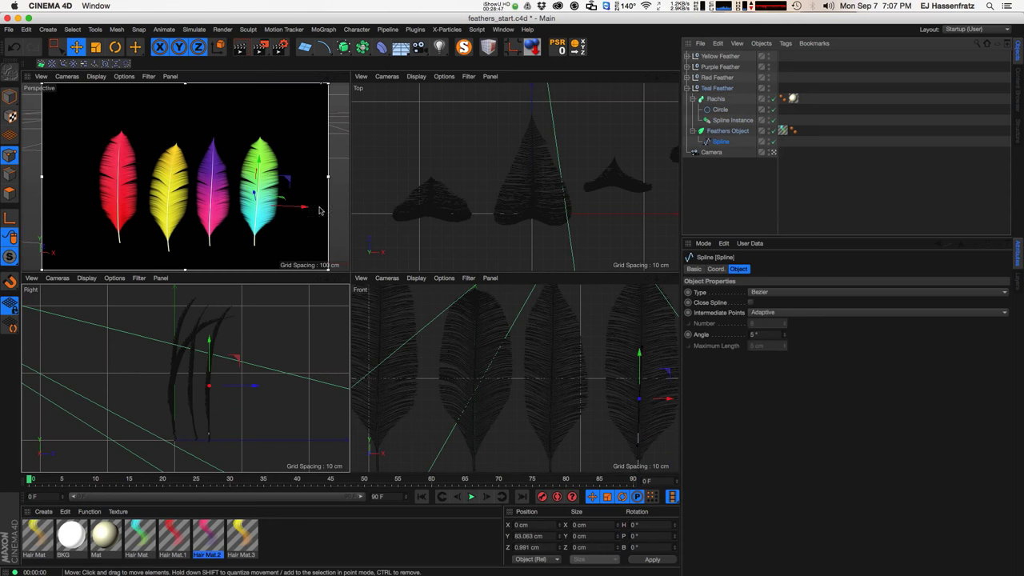
left_click_drag(209, 386, 200, 383)
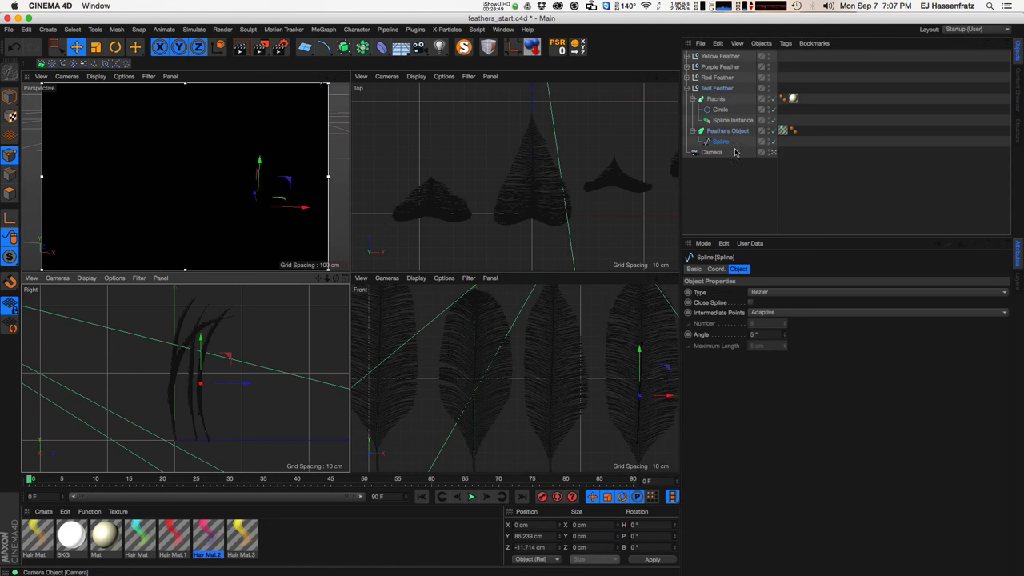
left_click(688, 88)
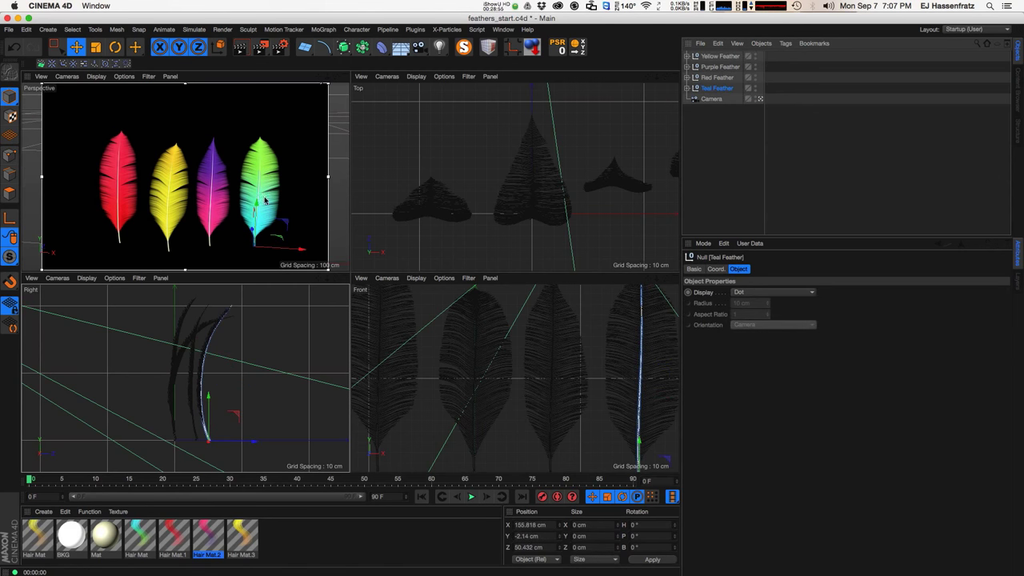
- Tilt the Teal Feather to about B -43° and move it behind the others to about X 65, Y 41, Z 85 cm
scroll(582, 185, "down", 5)
middle_click_drag(596, 183, 548, 175, "alt")
left_click_drag(613, 169, 512, 151)
key("r")
key("super+z")
key("e")
left_click_drag(258, 223, 256, 199)
left_click_drag(211, 240, 235, 206, "alt")
- Tilt the Red Feather diagonally toward the upper right and move it in front of the other feathers
left_click(718, 77)
key("r")
left_click_drag(120, 240, 239, 228)
key("t")
key("r")
key("e")
left_click_drag(496, 251, 508, 256)
- Tilt the Purple Feather toward the upper left and place it behind the red feather
left_click(719, 66)
key("r")
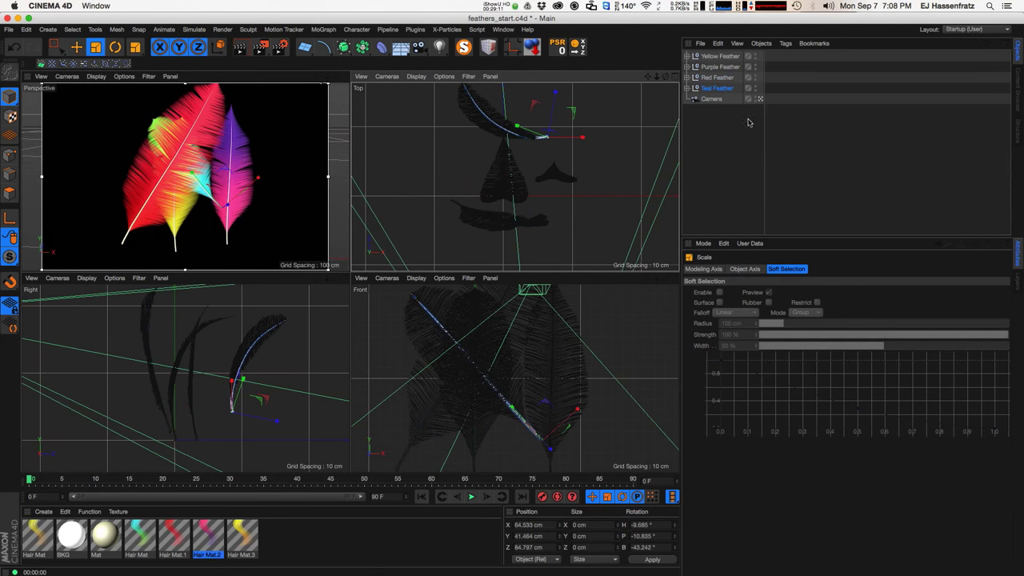
left_click_drag(552, 193, 535, 193)
key("t")
left_click_drag(230, 187, 271, 195)
key("r")
key("e")
- Turn the Yellow Feather upside down so its tip points to the lower right, and position it behind the red feather
left_click(719, 77)
left_click(720, 57)
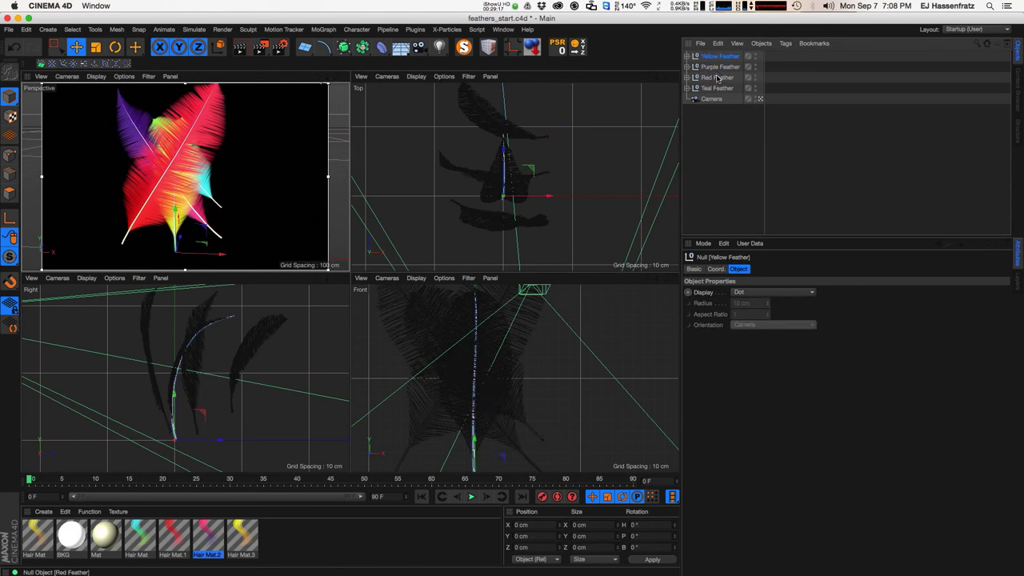
left_click_drag(219, 248, 299, 142)
key("r")
key("e")
key("r")
key("e")
key("t")
key("e")
left_click_drag(245, 192, 245, 176)
- Rotate the Teal Feather to about B 63° and move it to about X -69, Y 81, Z 80 cm
left_click(717, 90)
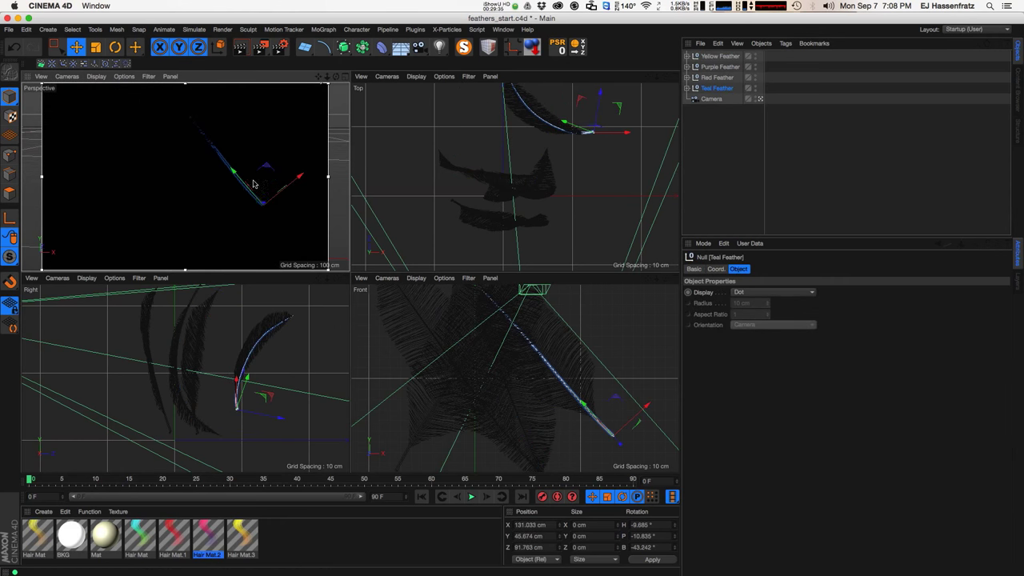
key("r")
left_click_drag(256, 163, 270, 264)
key("e")
left_click_drag(538, 196, 570, 200)
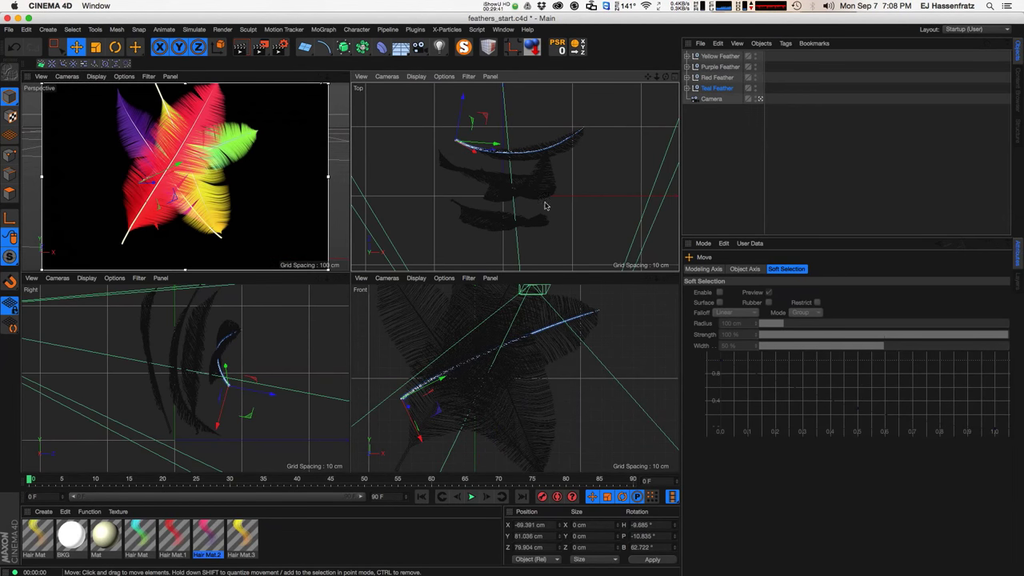
- Frame the whole feather arrangement in the camera, and show the perspective view at full size with nothing selected
left_click_drag(215, 192, 256, 237, "alt")
key("ctrl+r")
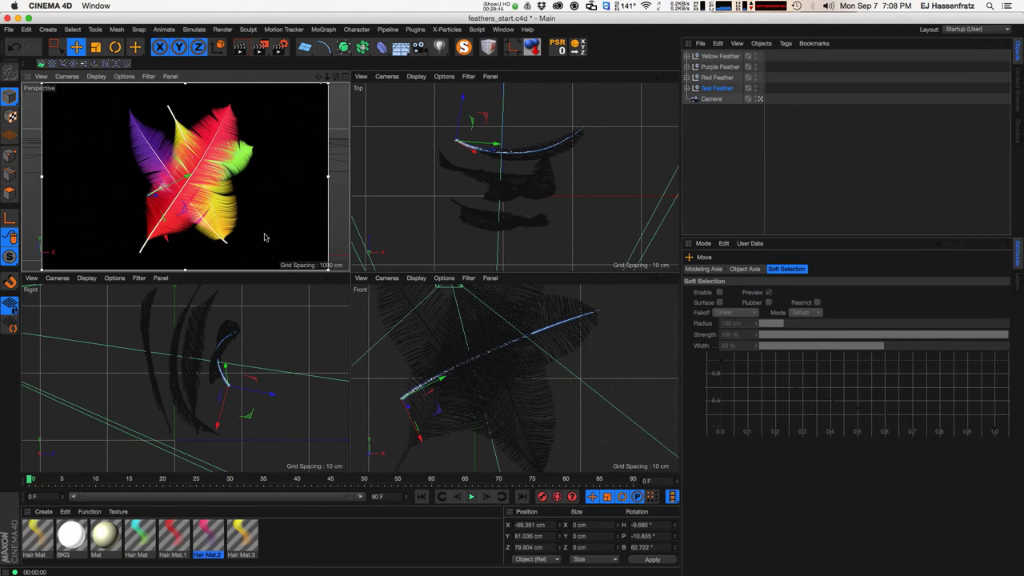
left_click(775, 130)
key("F1")
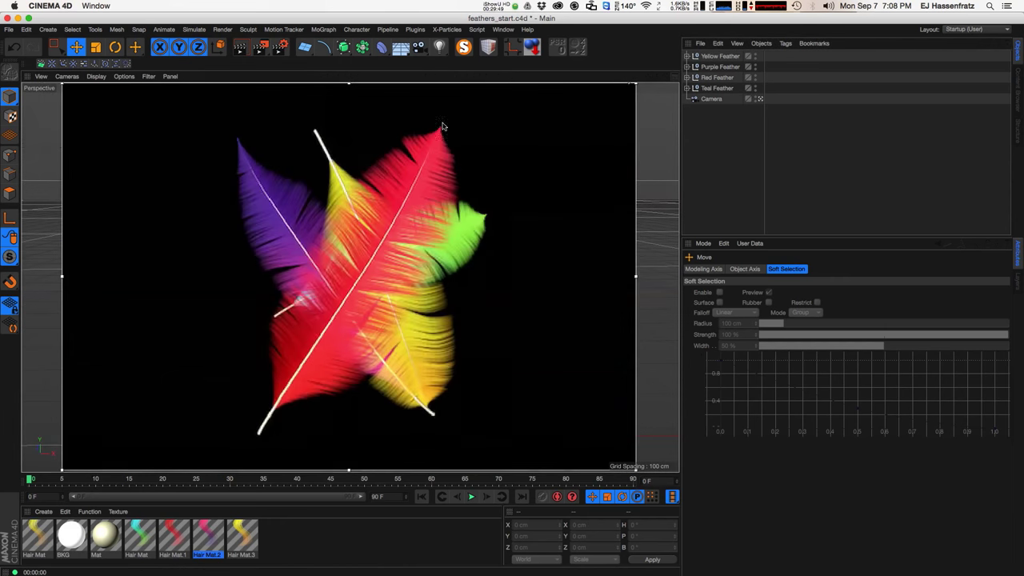
- Add a light and, using the four-view layout, place it in front of the feathers at about X 164, Z -118 cm
left_click_drag(439, 47, 503, 77)
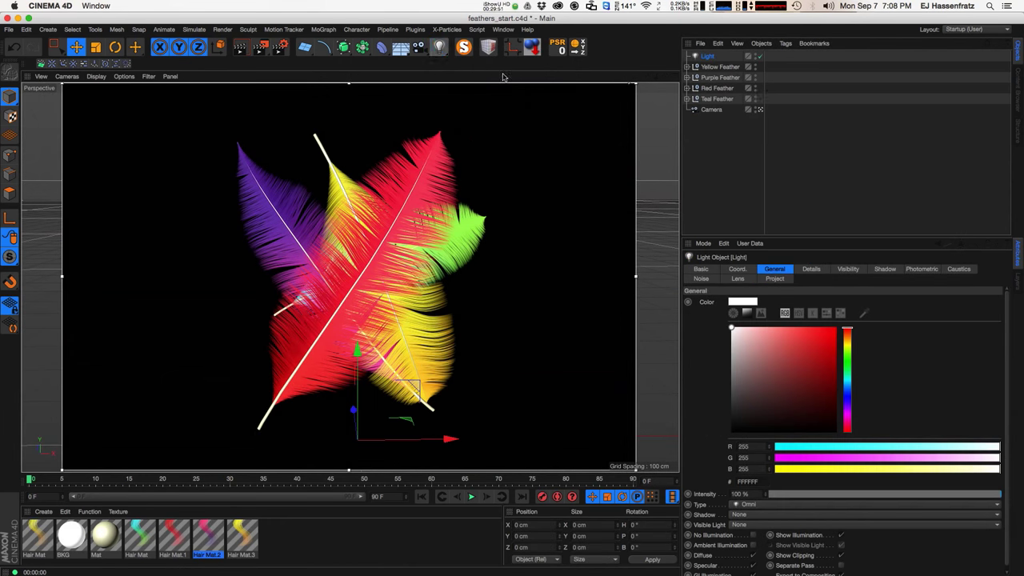
key("F5")
left_click_drag(543, 167, 624, 195)
scroll(603, 193, "down", 5)
middle_click_drag(528, 199, 500, 187, "alt")
left_click_drag(585, 195, 599, 218)
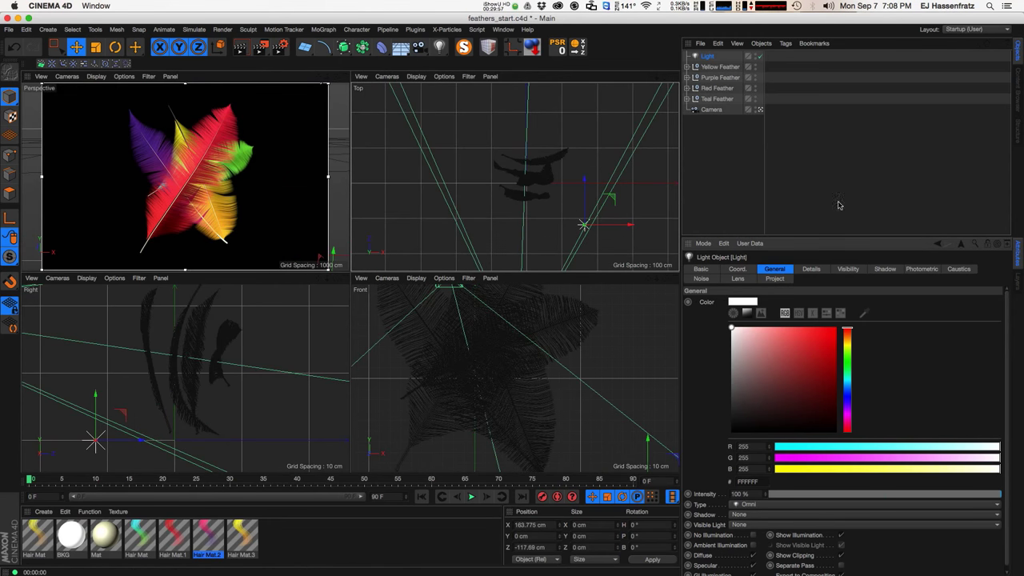
left_click_drag(829, 236, 828, 186)
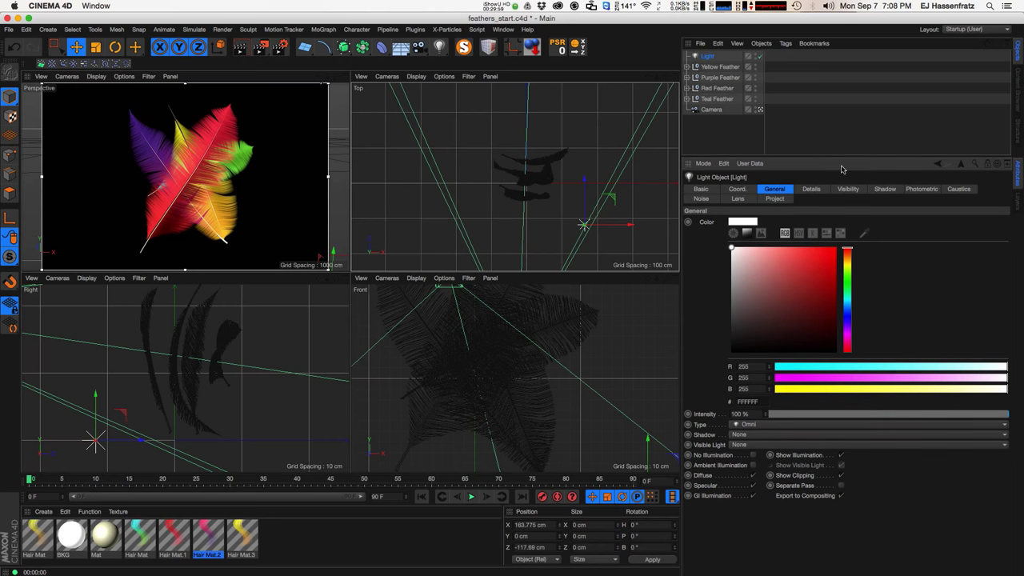
- Move the Red Feather forward in the top view, away from the feathers behind it
left_click(708, 98)
left_click(707, 89)
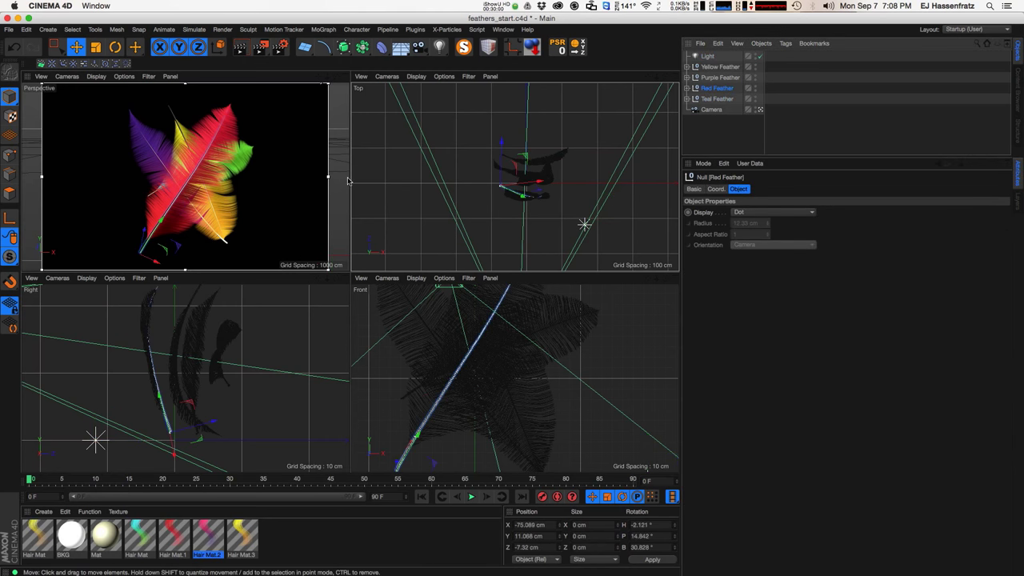
left_click_drag(501, 144, 502, 147)
right_click_drag(543, 183, 579, 180, "alt")
left_click(548, 183)
- Move the Yellow Feather to about Z 26 cm, shift it slightly toward the purple feather, and clear the selection
left_click(723, 89)
left_click(720, 67)
left_click_drag(507, 133, 498, 146)
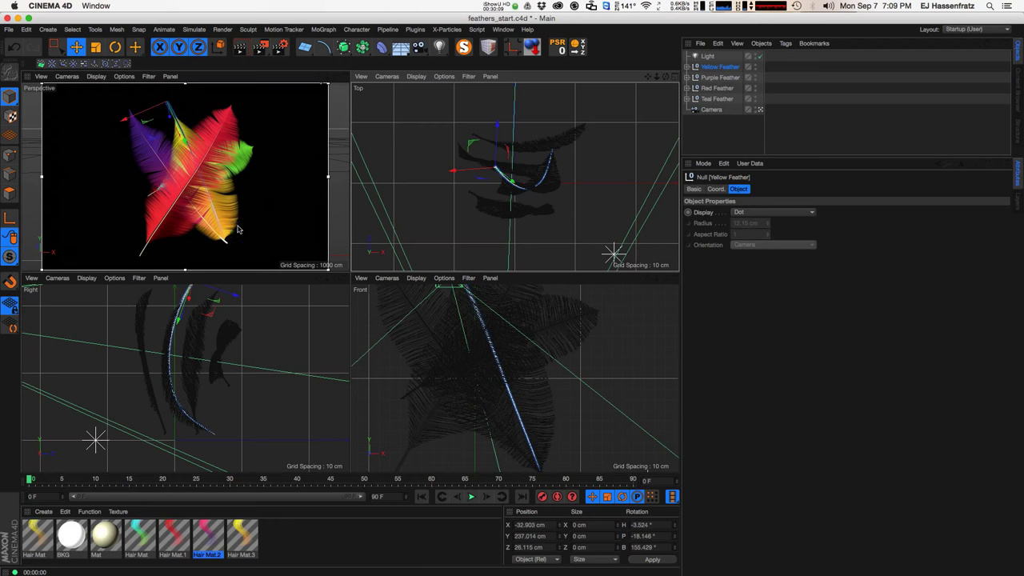
left_click_drag(238, 229, 233, 227)
left_click(704, 128)
- Give the light Shadow Maps (Soft) shadows and move it to about X 75, Z -183 cm
left_click(709, 57)
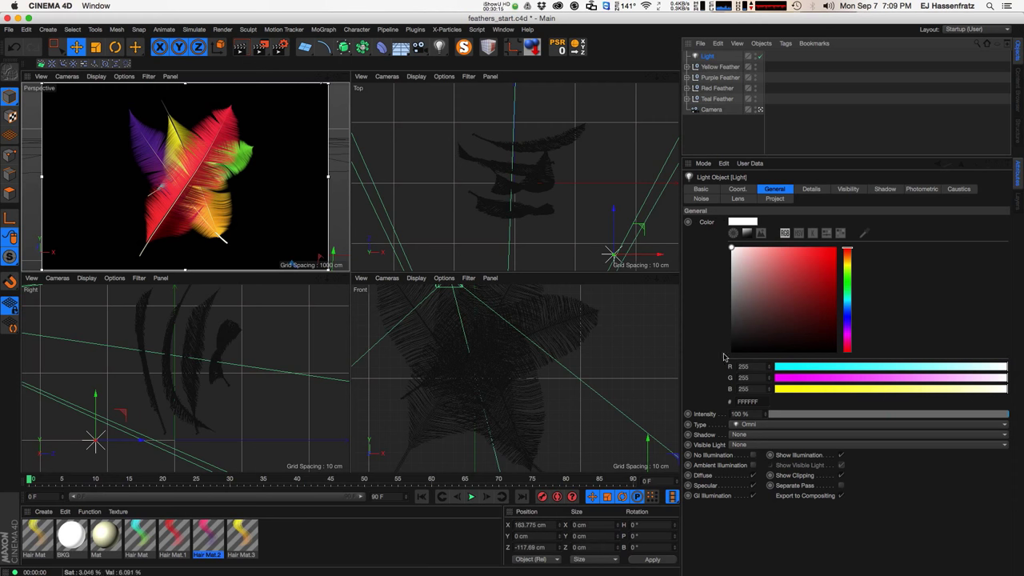
left_click(764, 436)
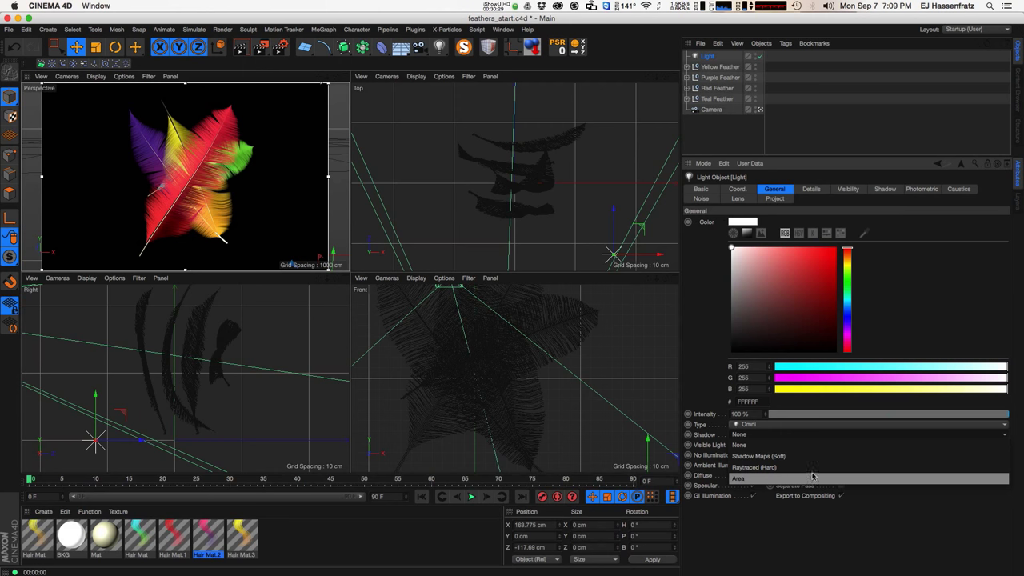
left_click(780, 455)
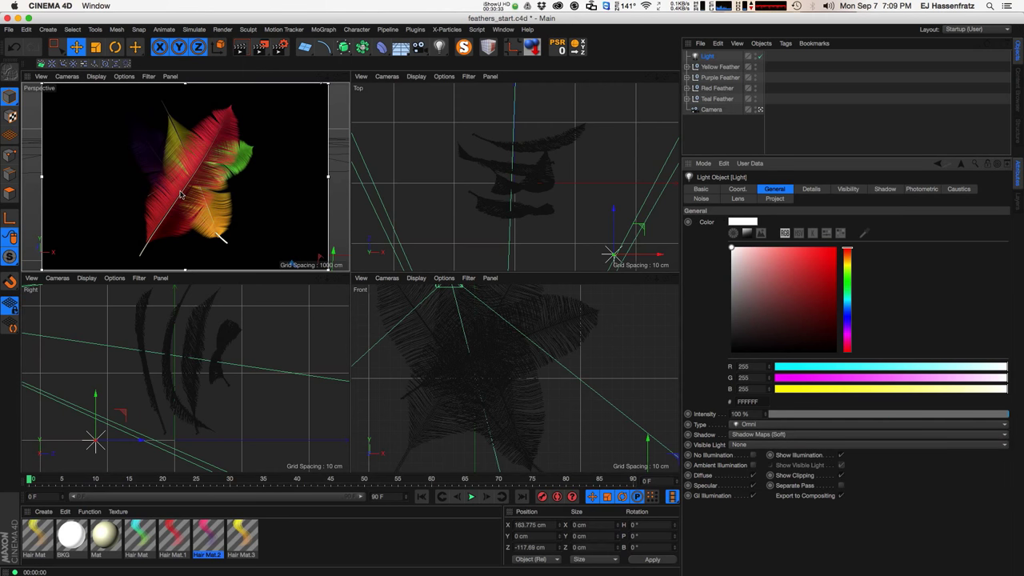
left_click_drag(639, 230, 580, 243)
scroll(596, 202, "down", 5)
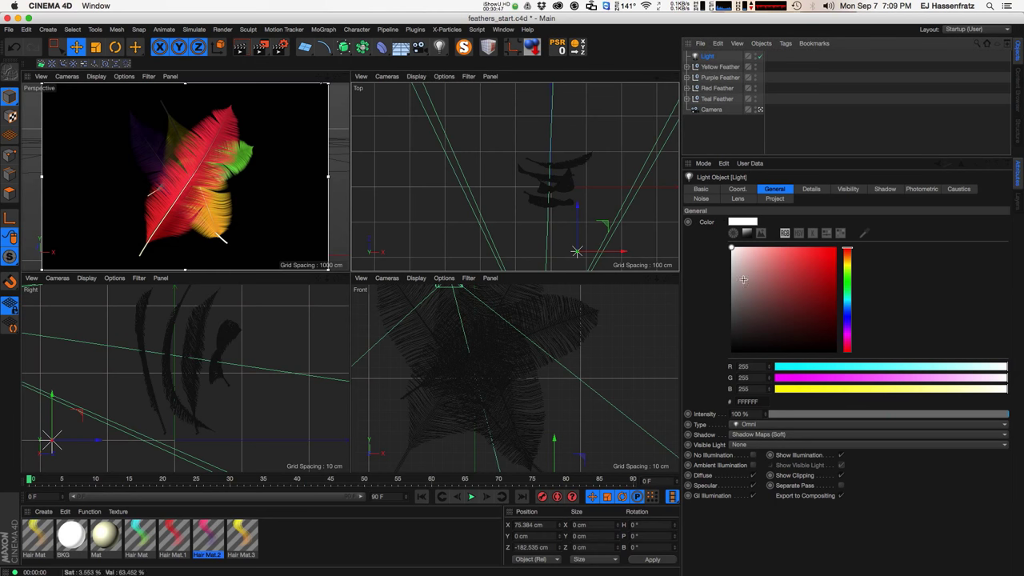
- Raise the light to about Y 235 cm and set its shadow map resolution to 1000x1000
left_click(884, 189)
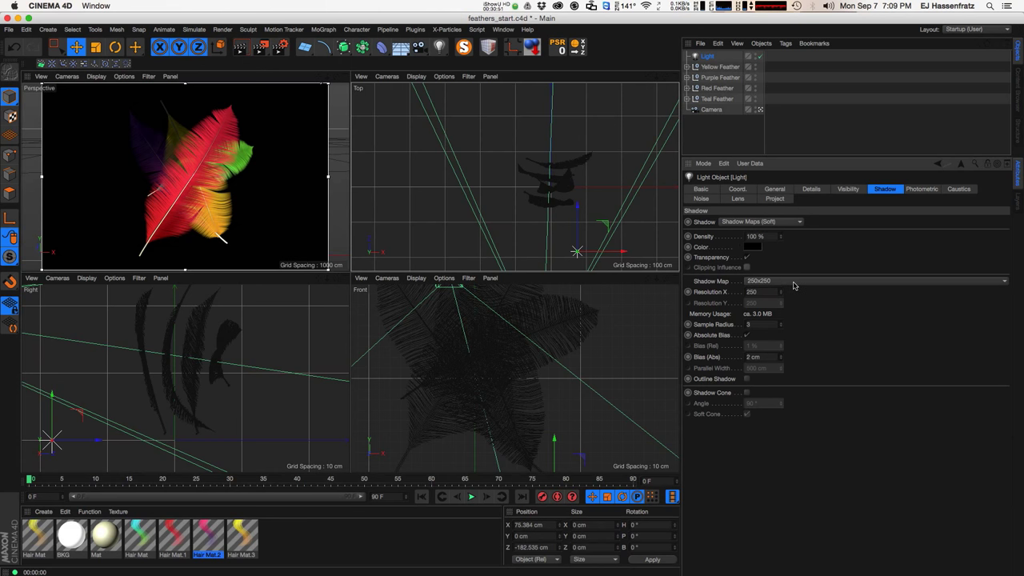
scroll(614, 374, "down", 6)
left_click_drag(615, 406, 638, 296)
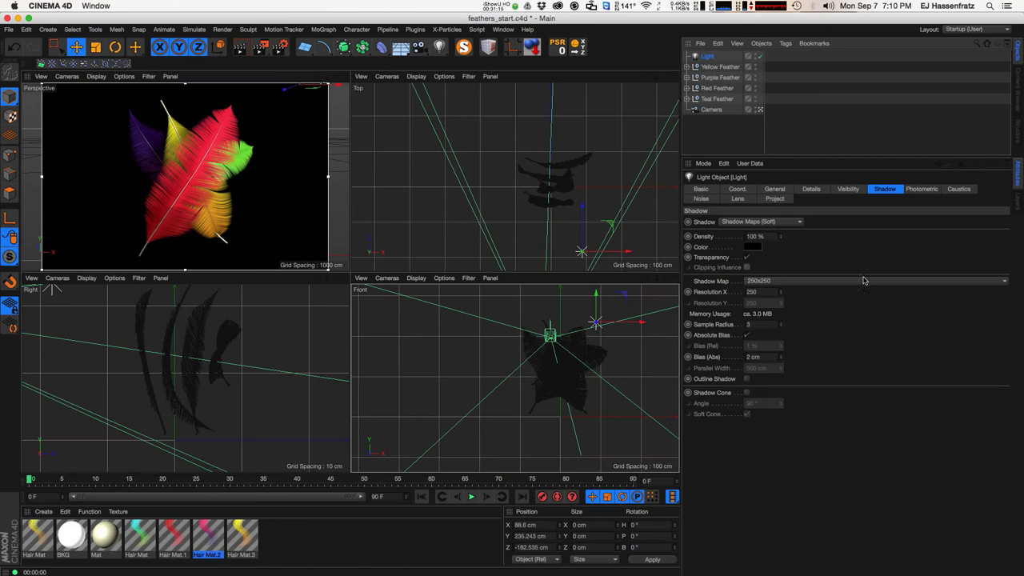
left_click(818, 286)
left_click(806, 323)
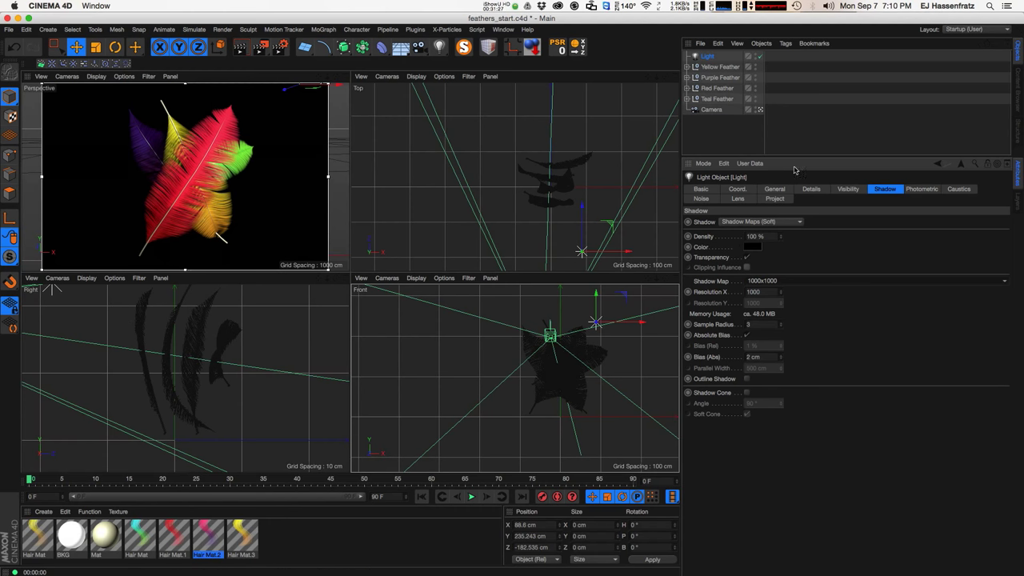
- Duplicate the light and place the copy to the lower left of the feathers at about X -229, Y -11, Z -176 cm
left_click_drag(707, 56, 708, 62, "ctrl")
left_click_drag(598, 343, 470, 424)
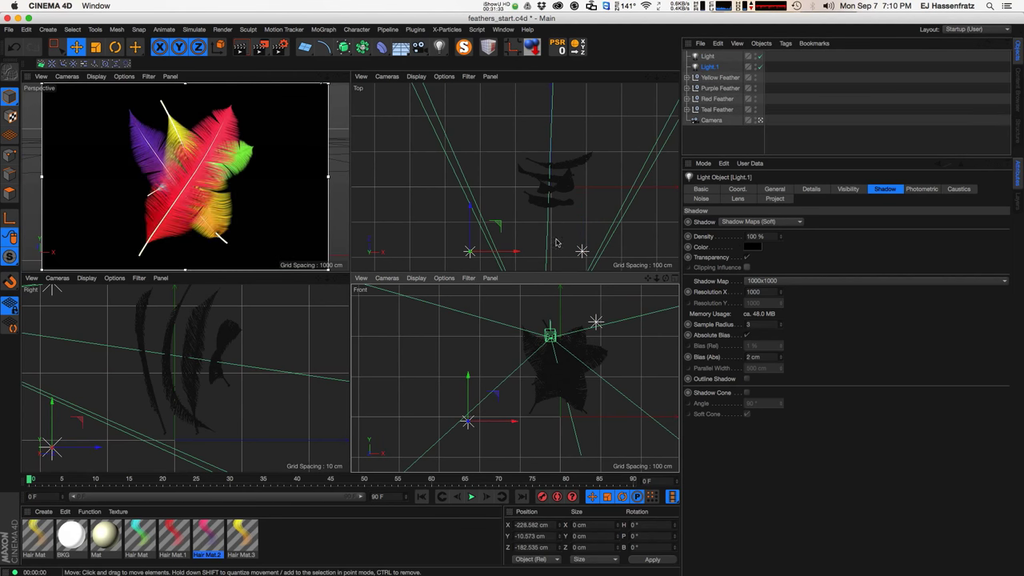
scroll(547, 238, "down", 2)
- Lower the intensity of the original light to about 55% and of the duplicate light to 50%
left_click(775, 199)
left_click(774, 188)
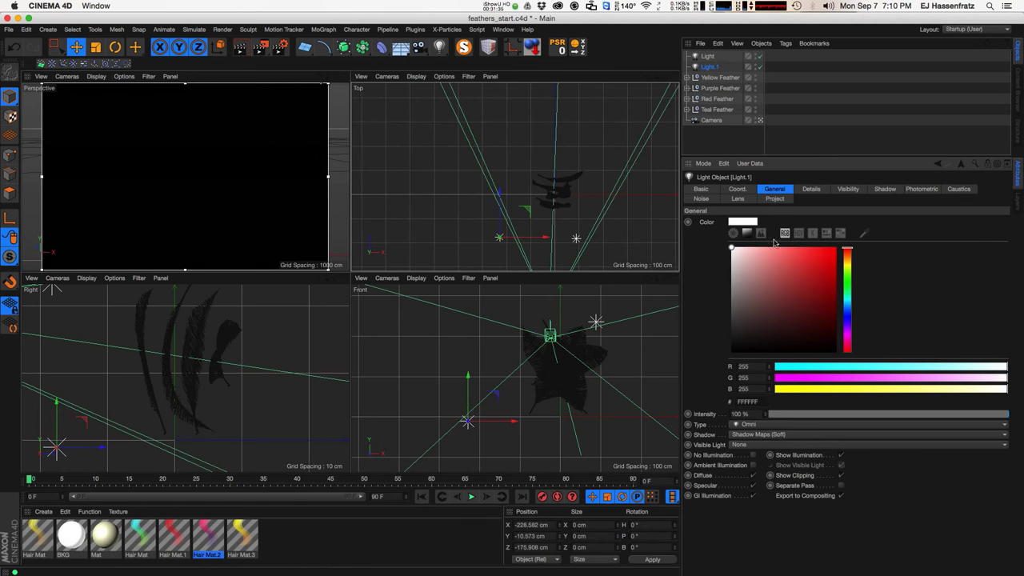
left_click(900, 415)
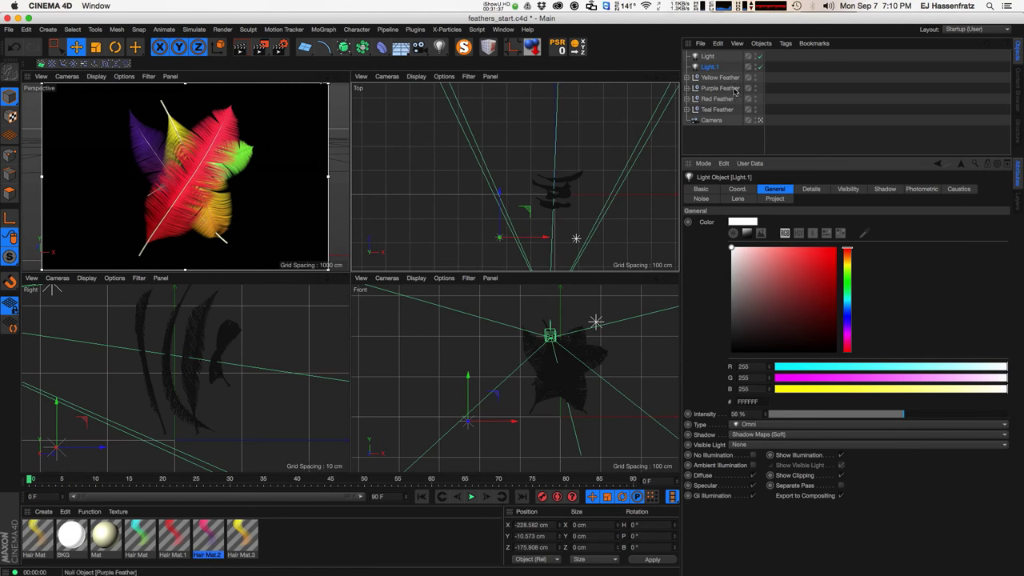
left_click(708, 56)
left_click(902, 414)
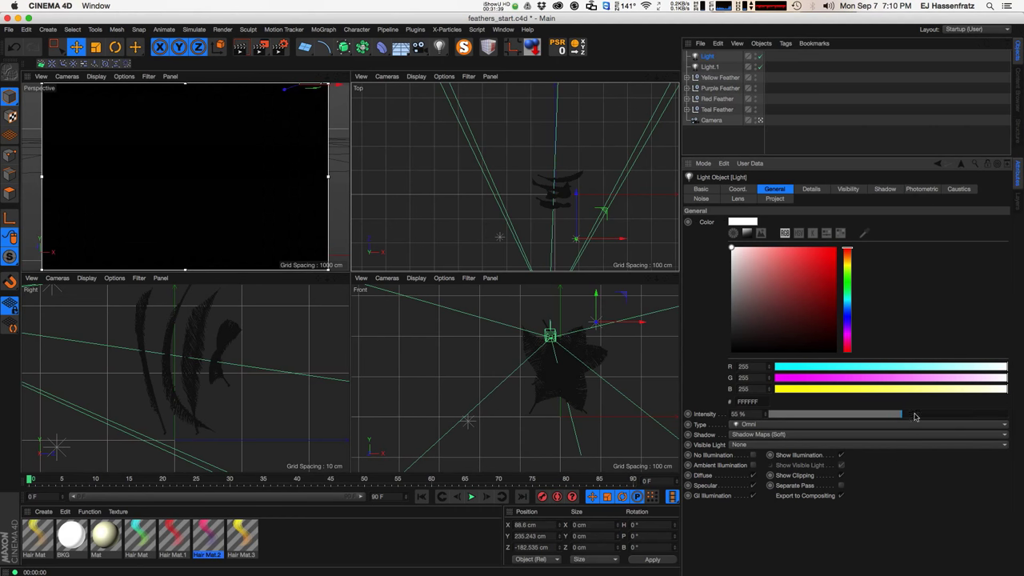
left_click(708, 67)
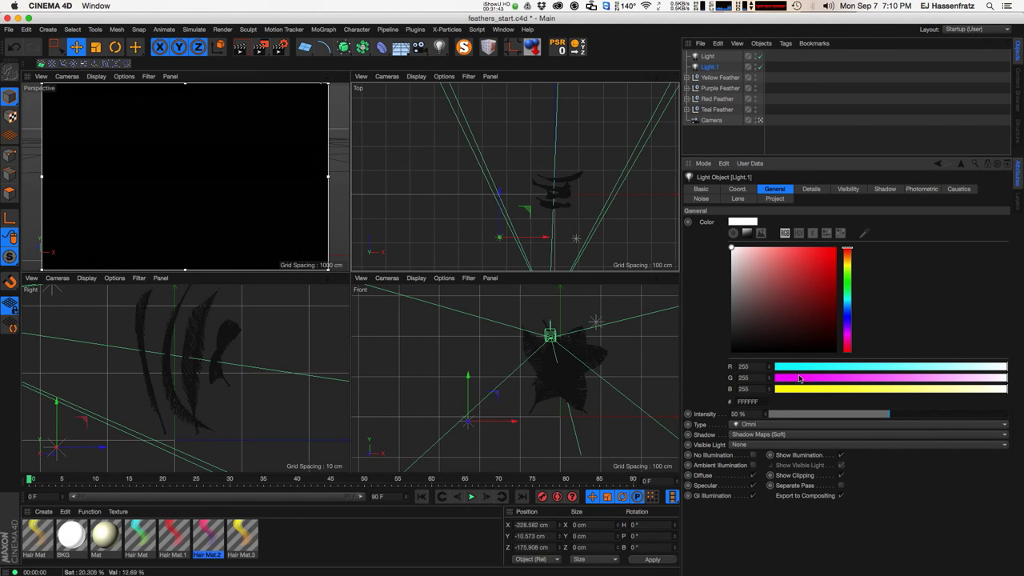
- Move the original light to about X 100, Z -202 cm and set its falloff to Inverse Square (Physically Accurate)
left_click(843, 191)
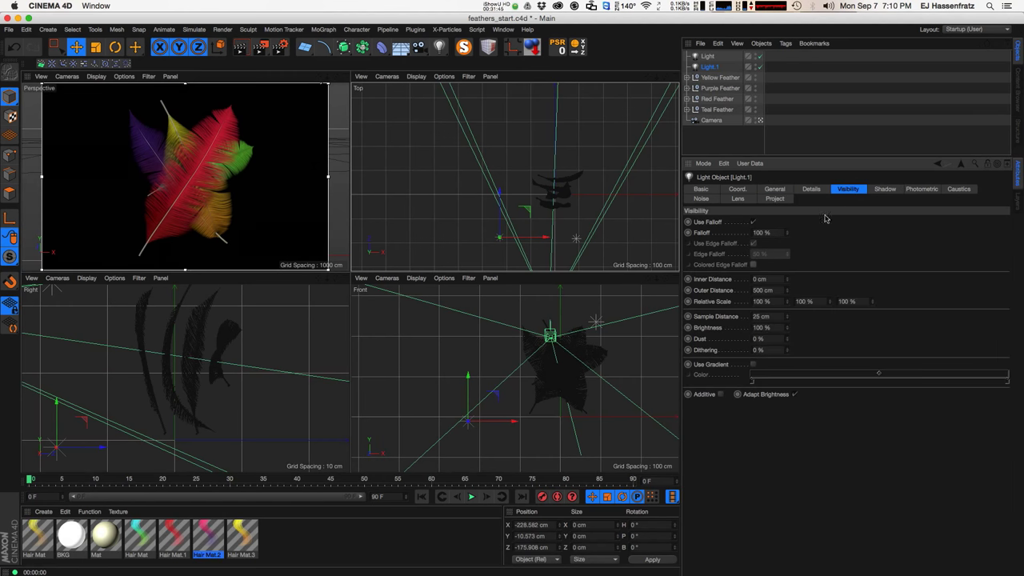
left_click(707, 56)
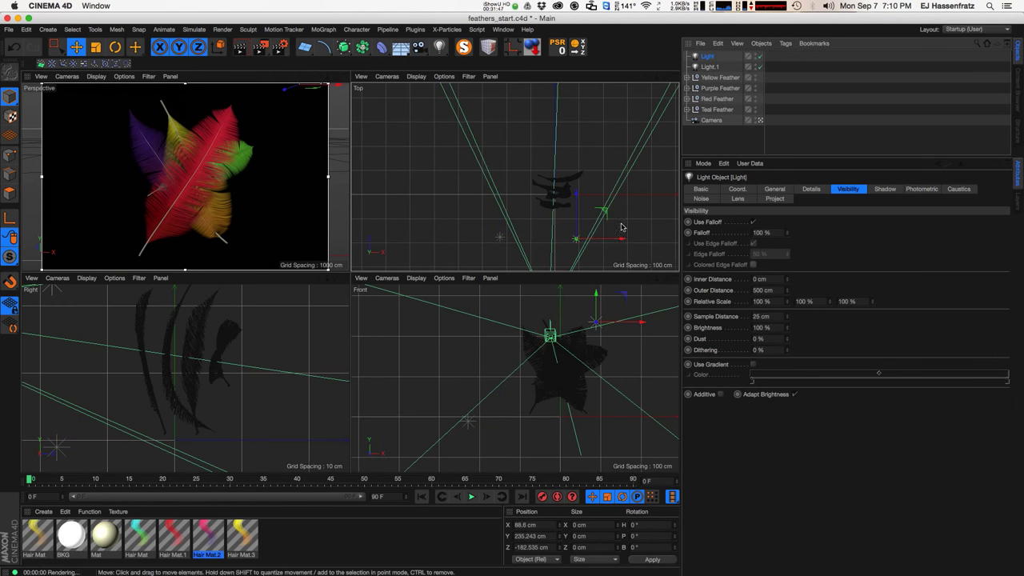
left_click(811, 189)
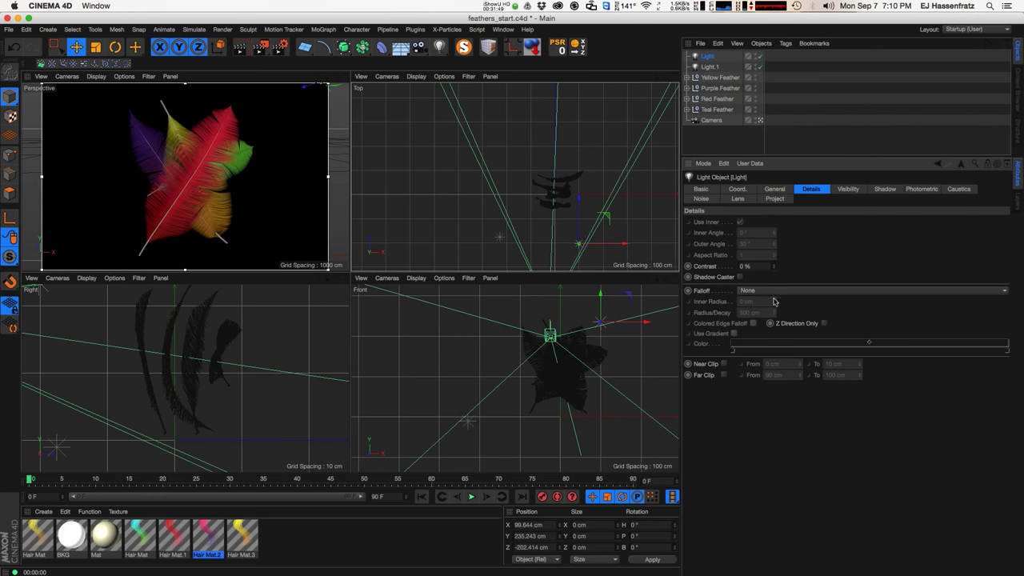
left_click(787, 292)
left_click(788, 312)
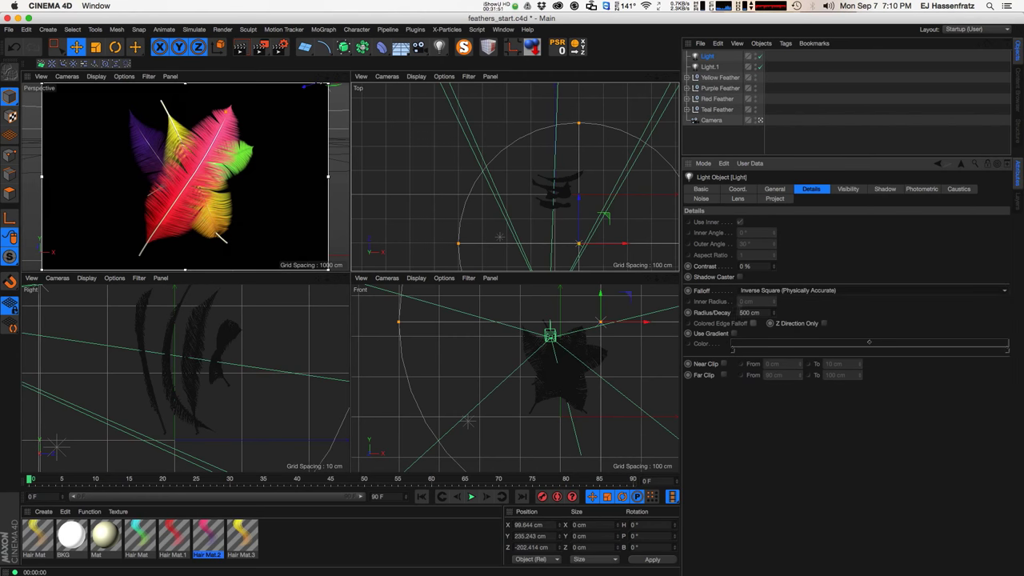
- Set the original light's falloff radius to about 390 cm and move the light to about X 91, Y 248, Z -236 cm
left_click_drag(602, 245, 602, 253)
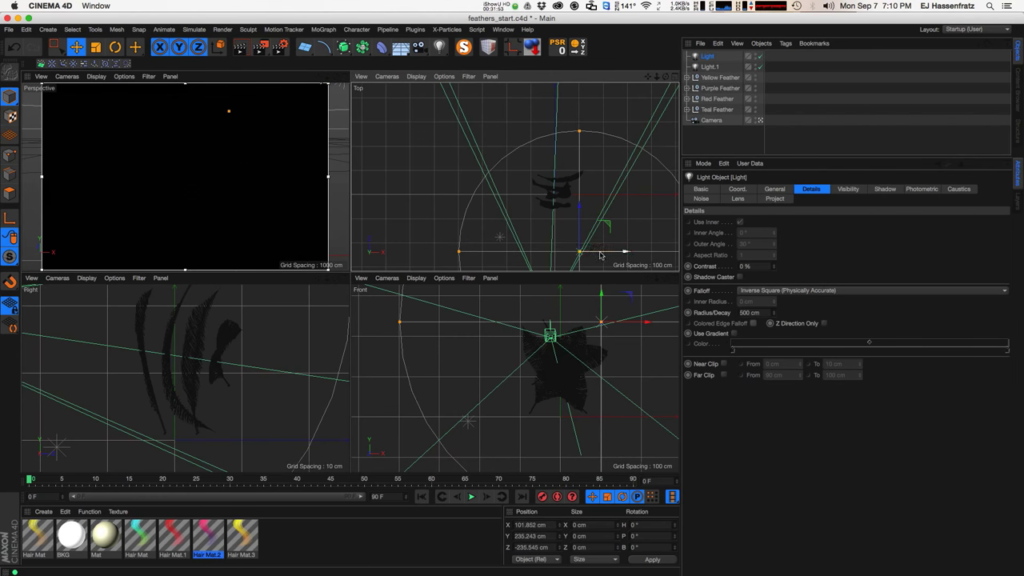
left_click_drag(574, 136, 550, 172)
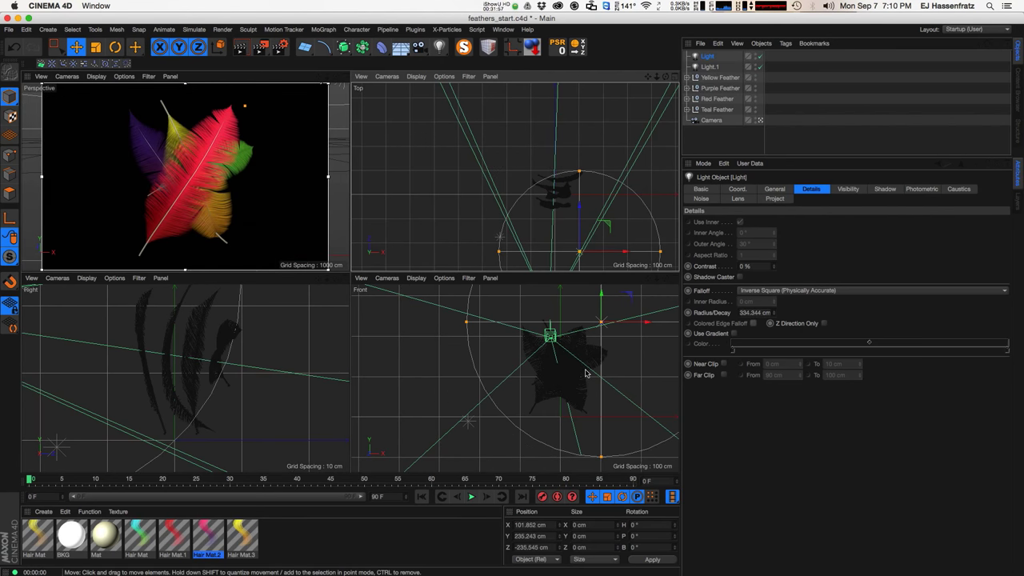
left_click_drag(610, 332, 603, 326)
left_click_drag(575, 171, 592, 178)
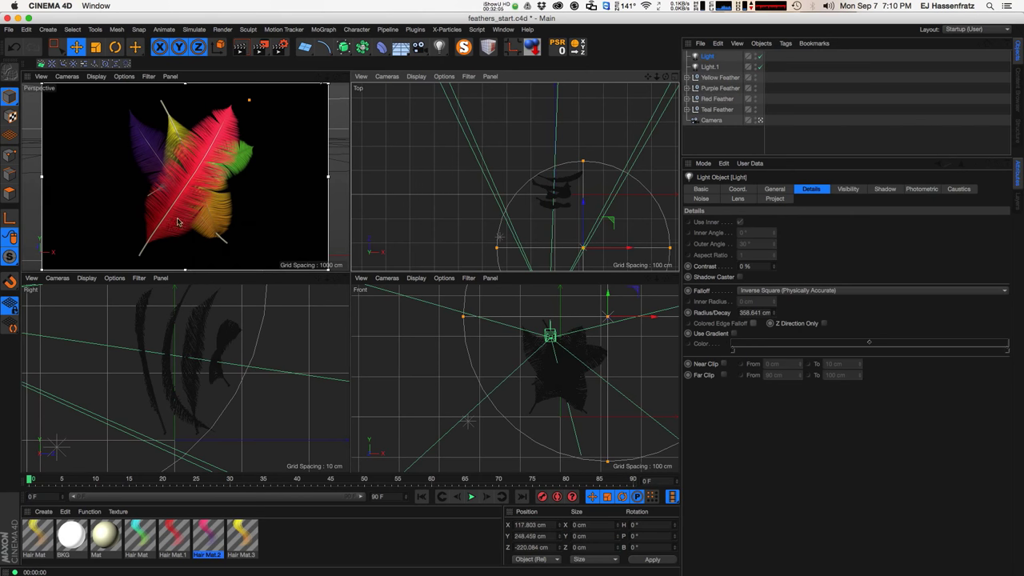
left_click_drag(612, 236, 564, 232)
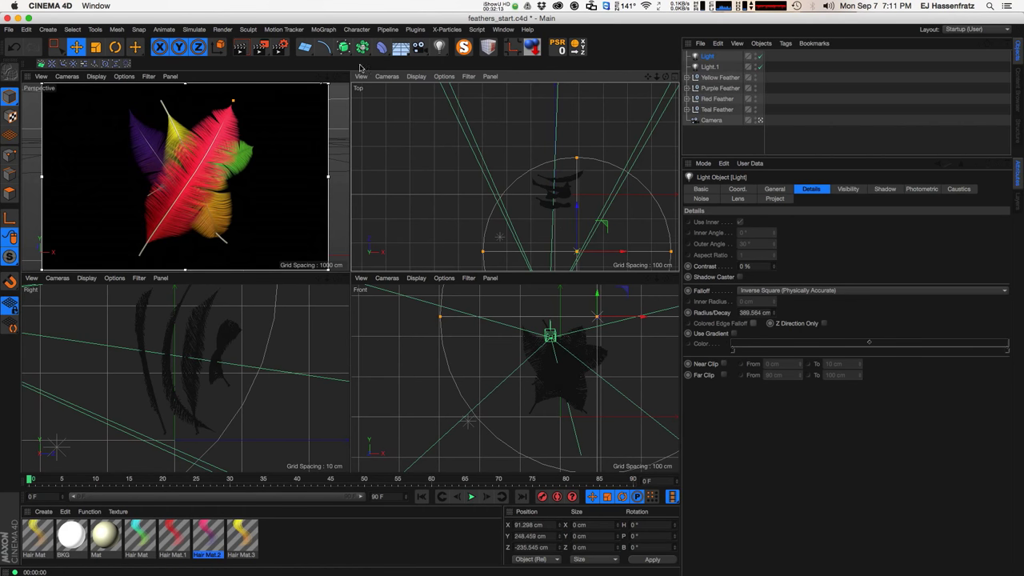
- Add a plane and set its orientation to +Z as a backdrop
left_click(305, 47)
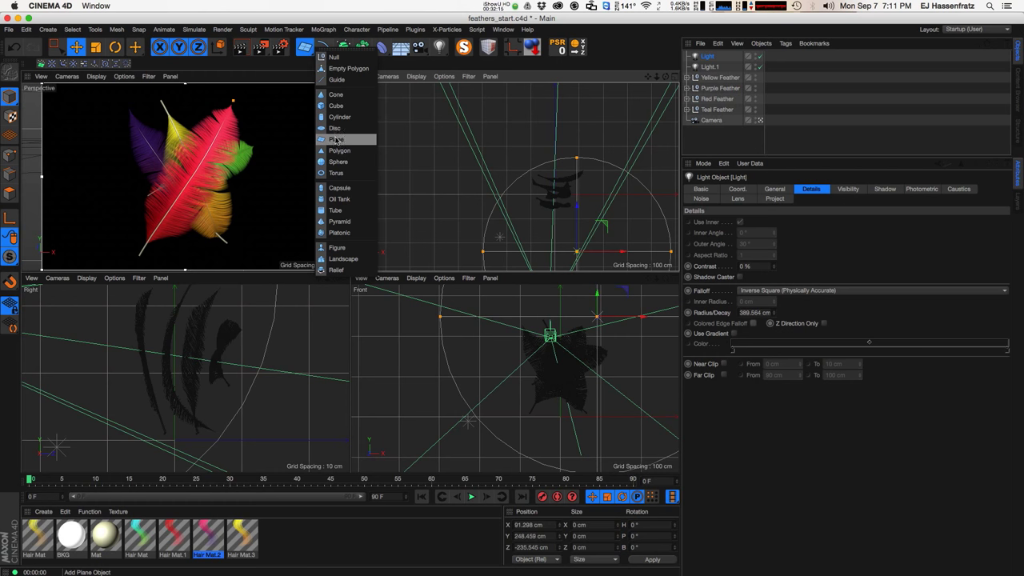
left_click(335, 139)
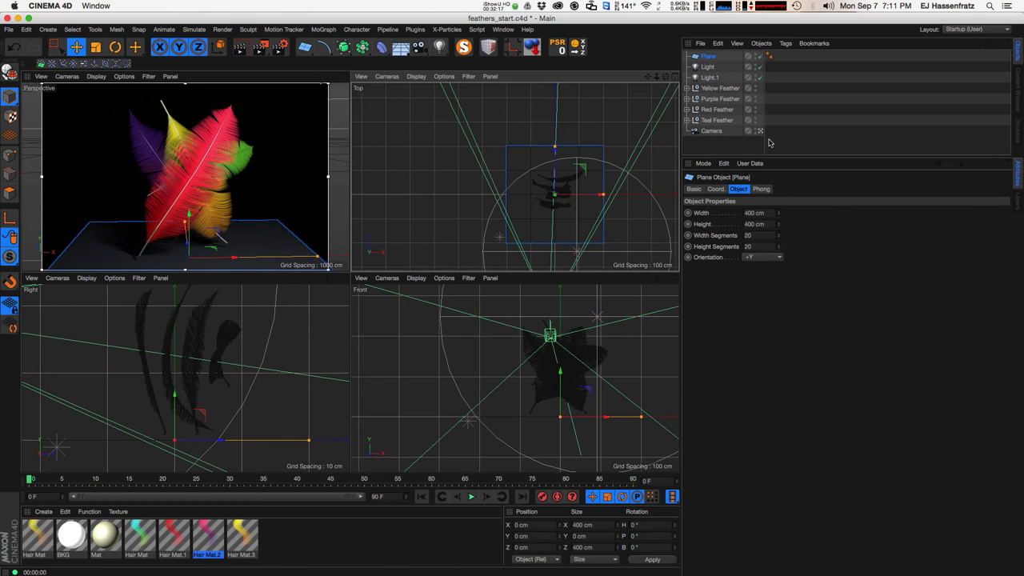
left_click(762, 259)
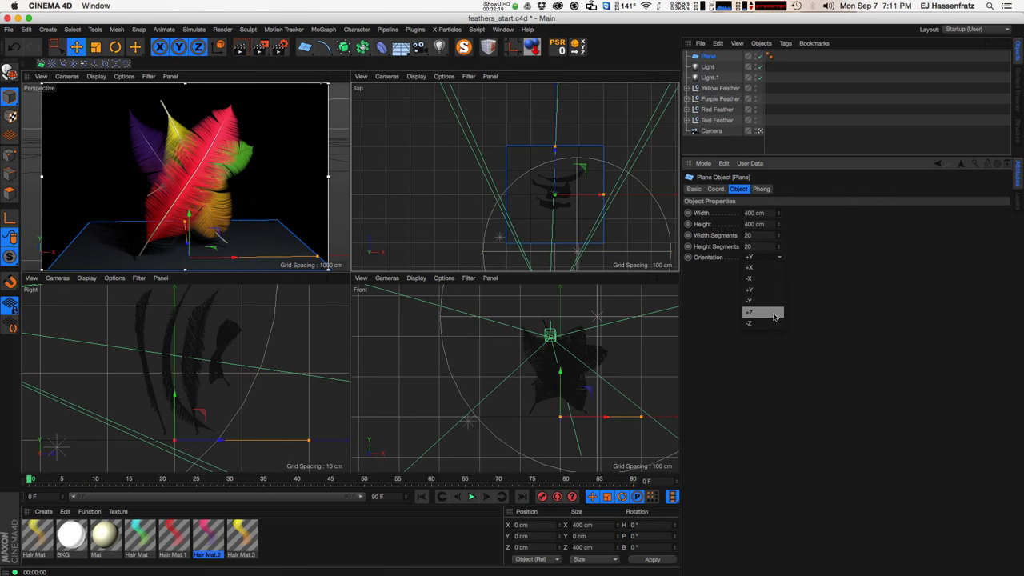
left_click(767, 316)
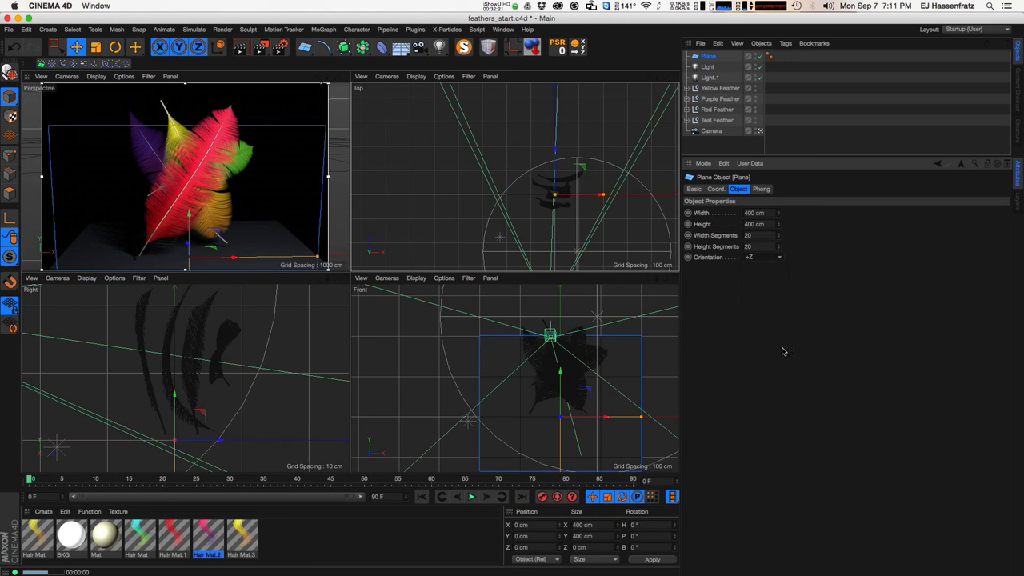
- Move the plane behind the feathers to about Z 179 cm and scale it up to about 796 cm square
left_click_drag(555, 168, 561, 126)
key("t")
left_click_drag(151, 241, 264, 210)
key("e")
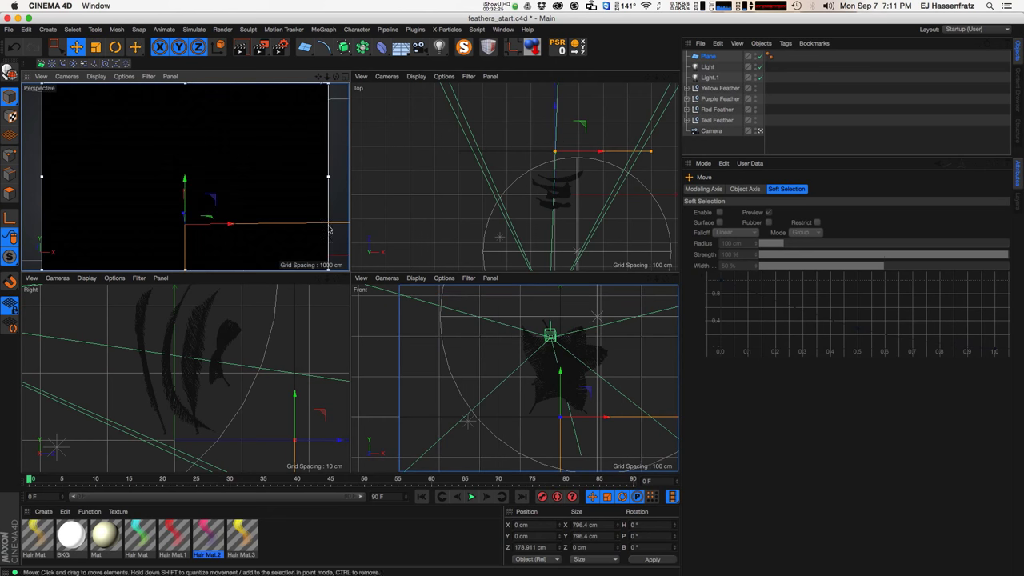
- Apply the BKG material to the plane and set the material's Default Specular width to 85%
left_click_drag(72, 540, 712, 58)
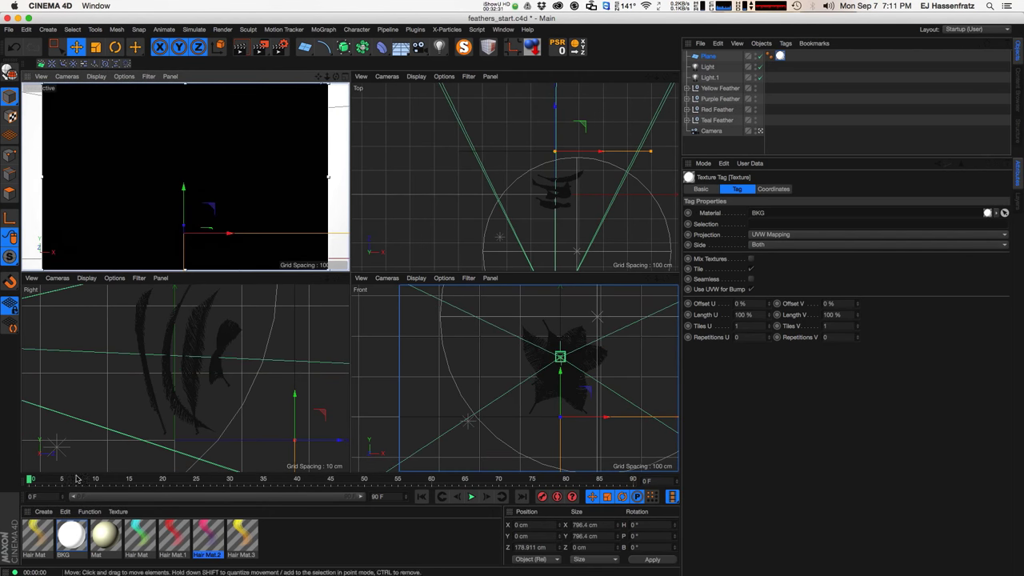
double_click(71, 535)
left_click_drag(327, 90, 483, 104)
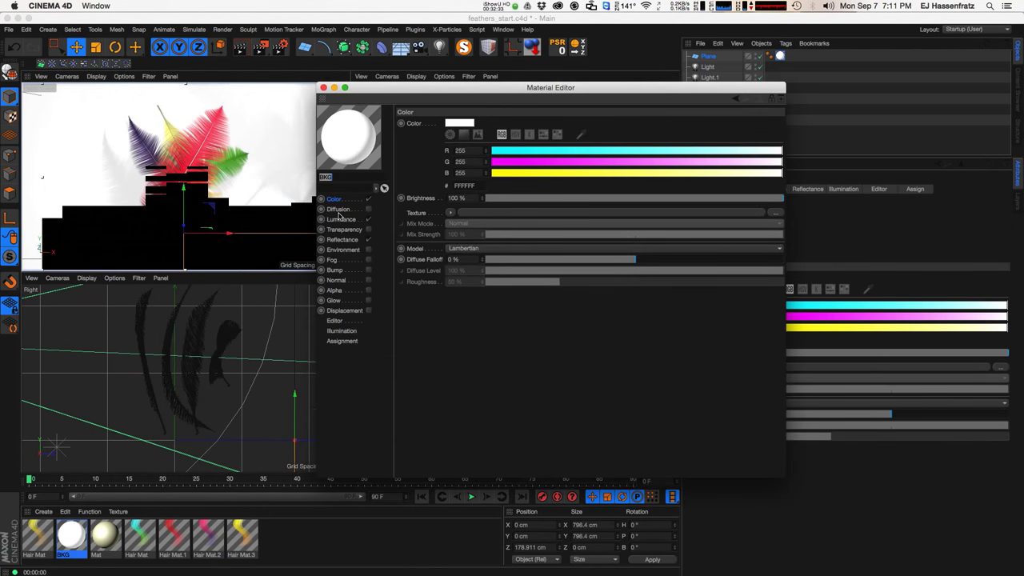
left_click(344, 220)
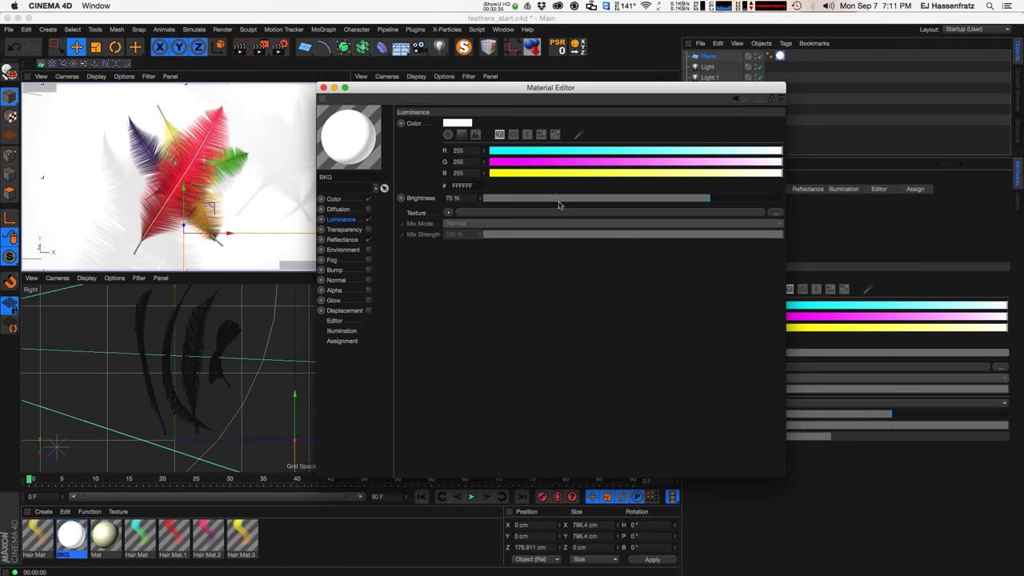
left_click(341, 239)
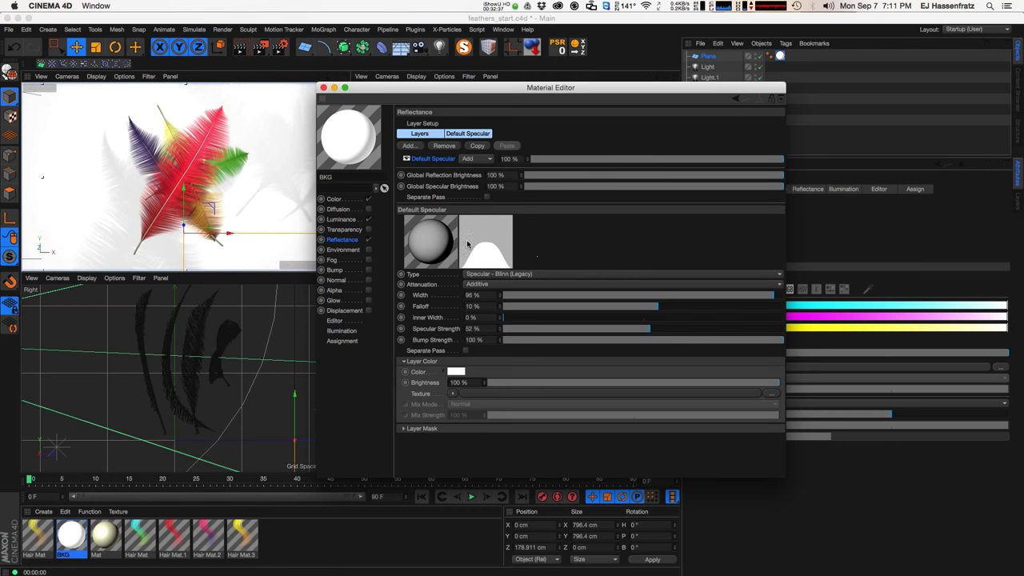
left_click_drag(676, 298, 706, 291)
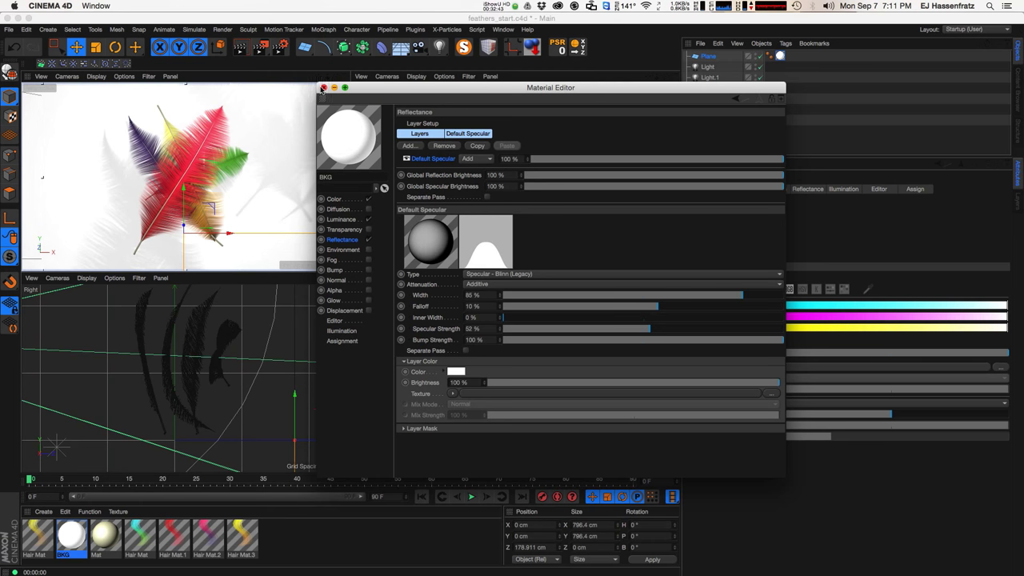
- Preview the render, and move Light.1 closer to the feathers, to about X -105, Y -9, Z -136 cm
left_click(322, 87)
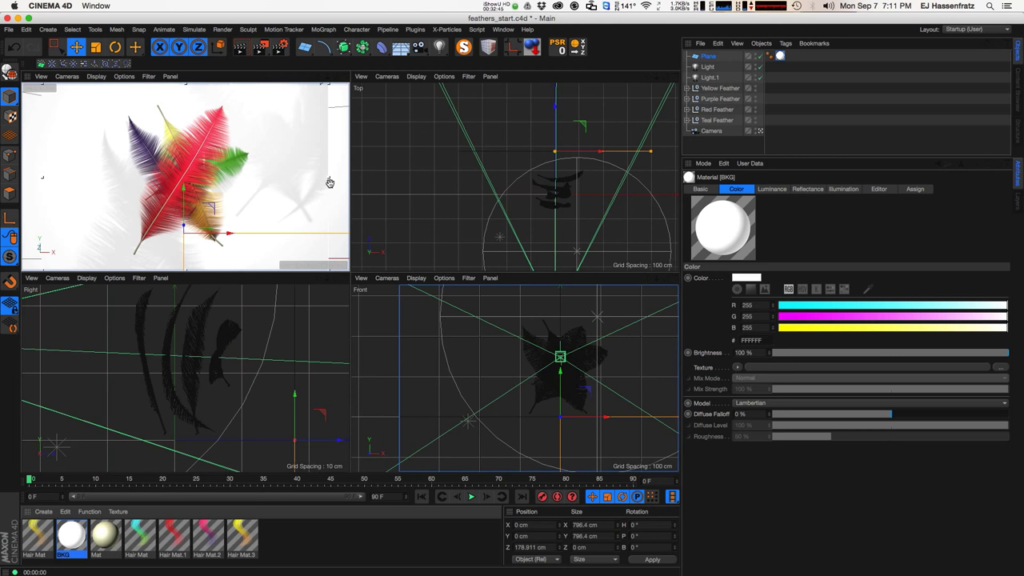
key("ctrl+r")
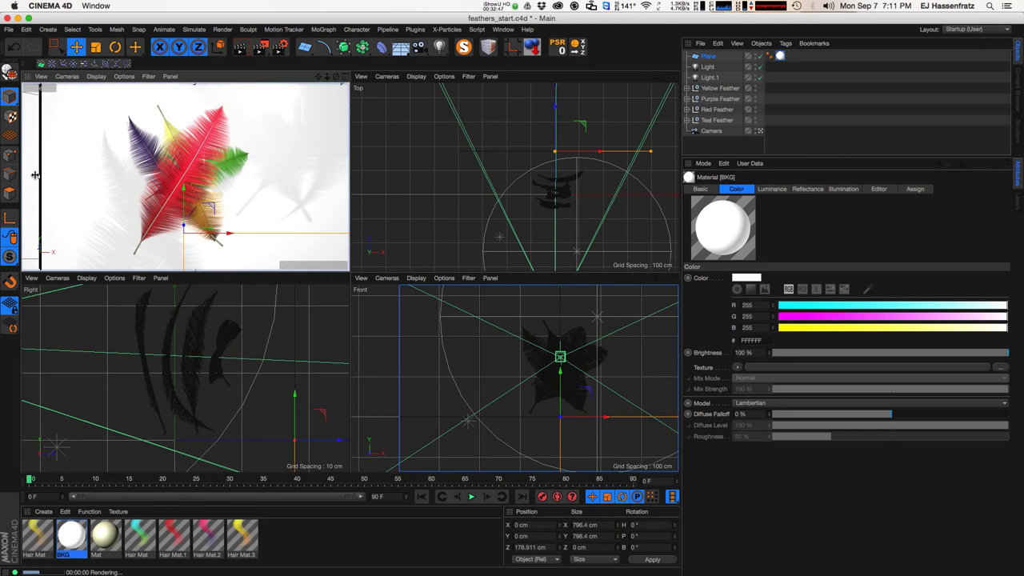
left_click(709, 77)
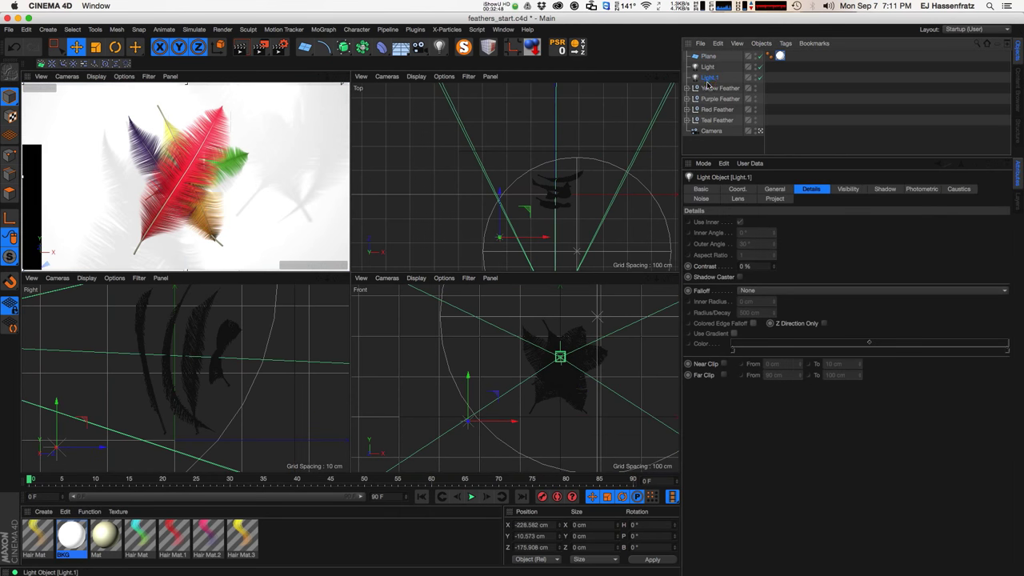
left_click(787, 189)
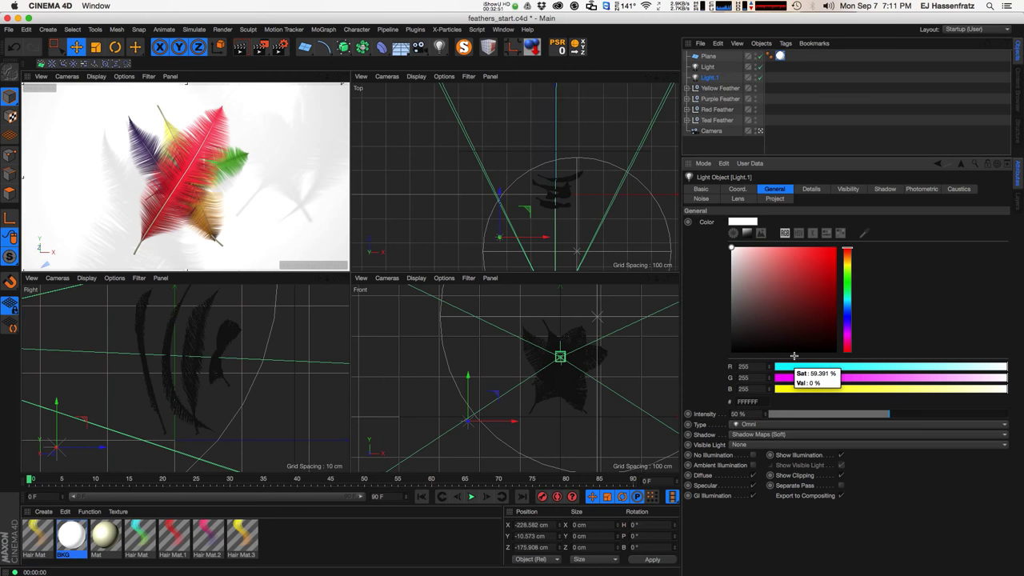
left_click_drag(525, 217, 605, 203)
- Set Light.1's shadow map to 250x250 and shift the light to about X -80, Y -18, Z -136 cm
left_click(880, 189)
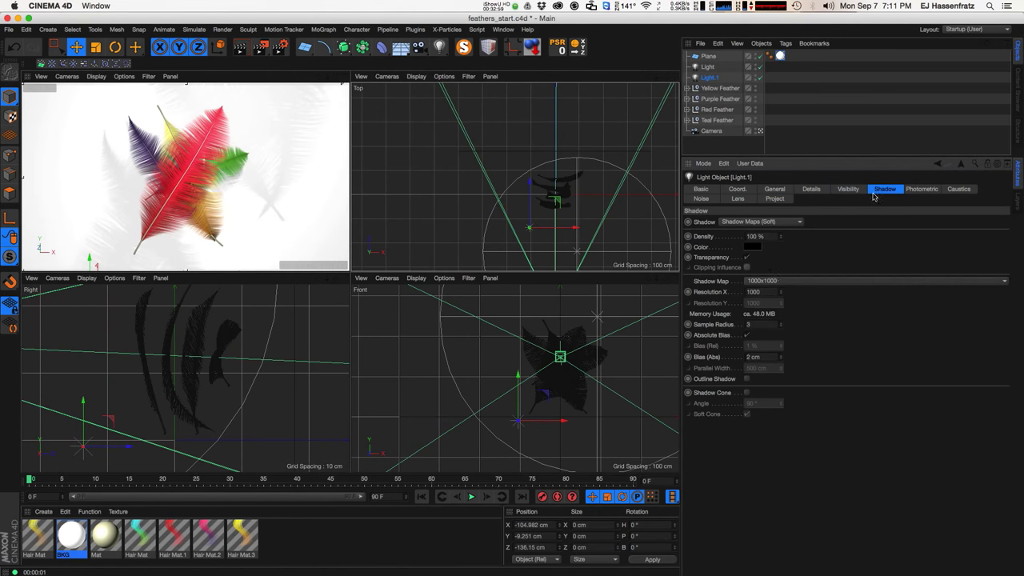
left_click(773, 279)
left_click(777, 293)
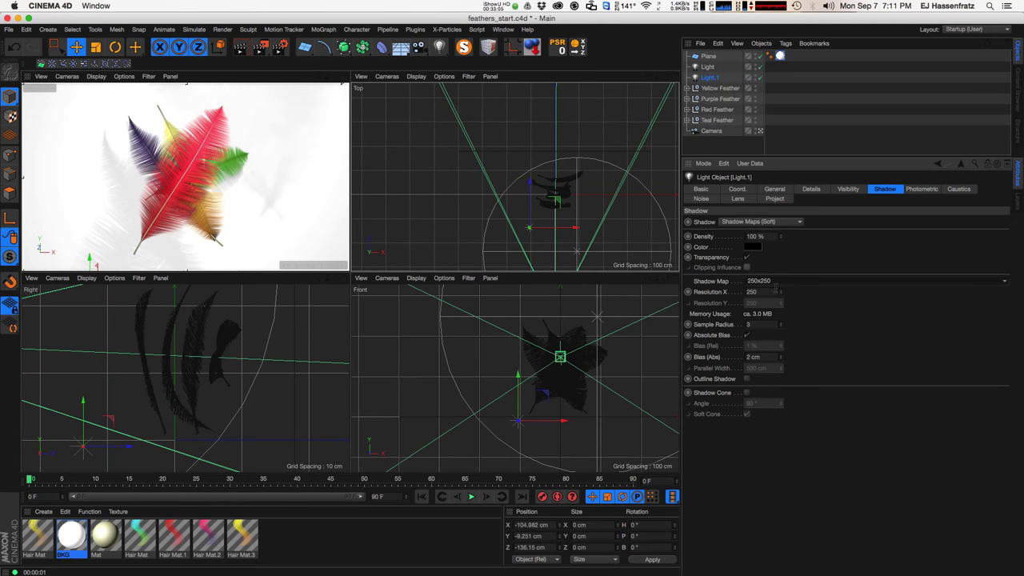
left_click_drag(482, 403, 488, 407)
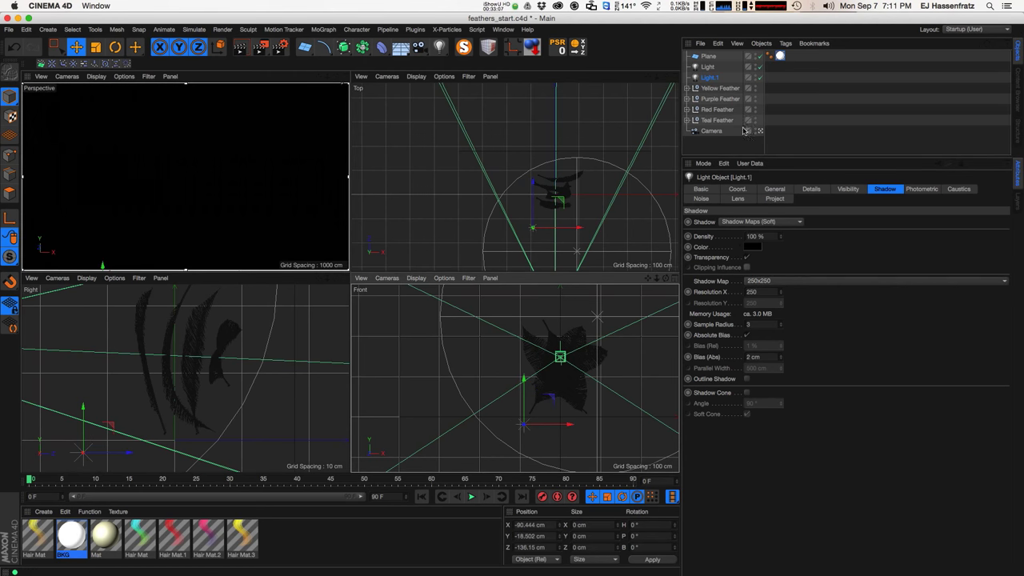
- Set the original light's shadow color to a dark blue, about R 35, G 61, B 102
left_click(707, 70)
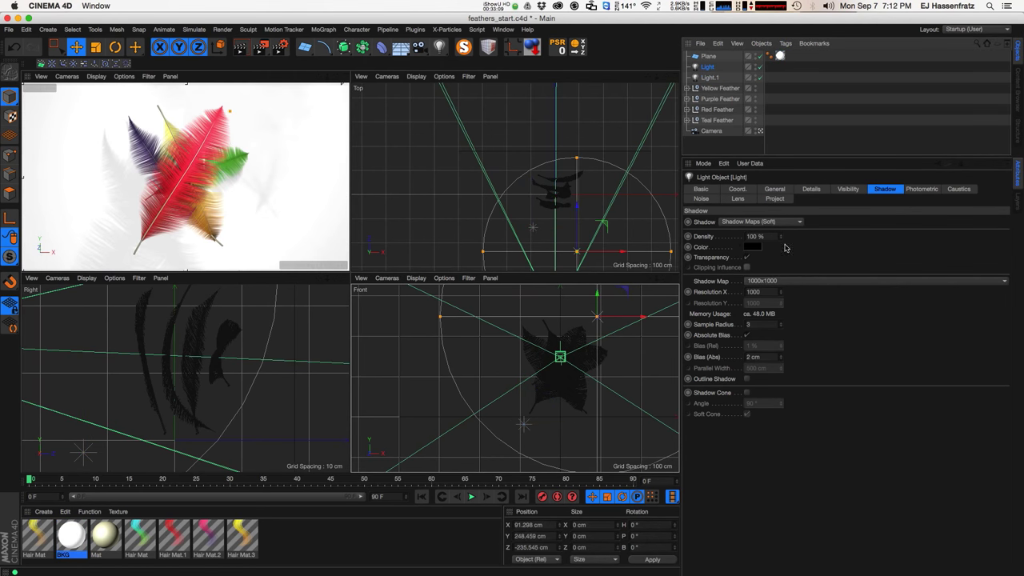
left_click(754, 245)
left_click_drag(746, 264, 718, 293)
left_click(701, 225)
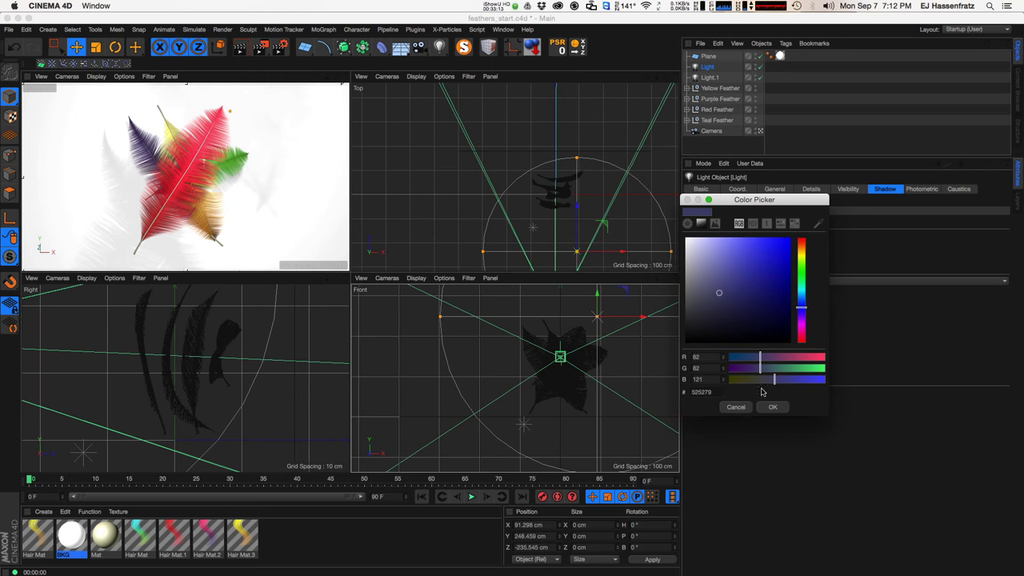
left_click(770, 406)
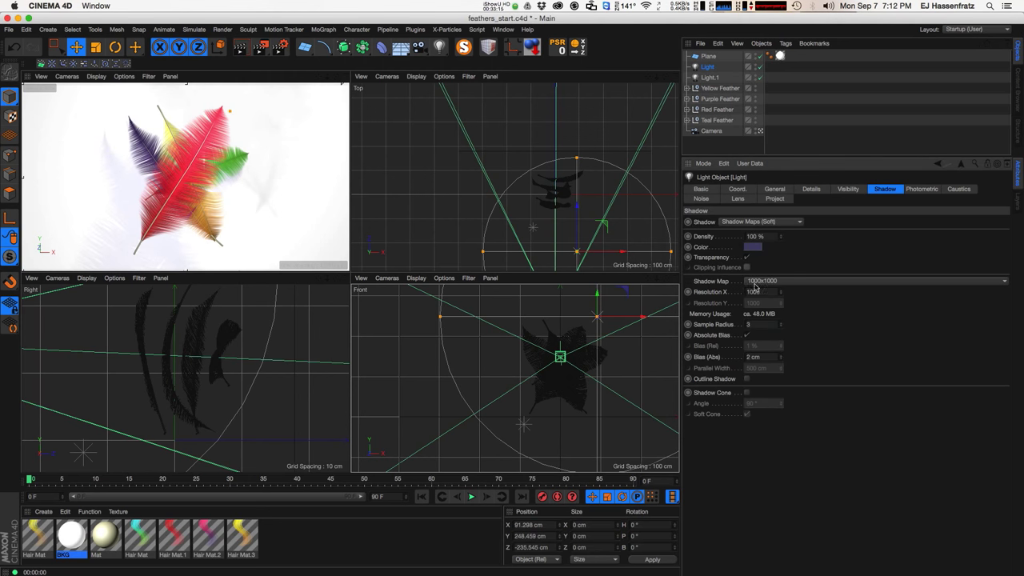
left_click(755, 248)
left_click(704, 225)
left_click_drag(766, 296, 805, 303)
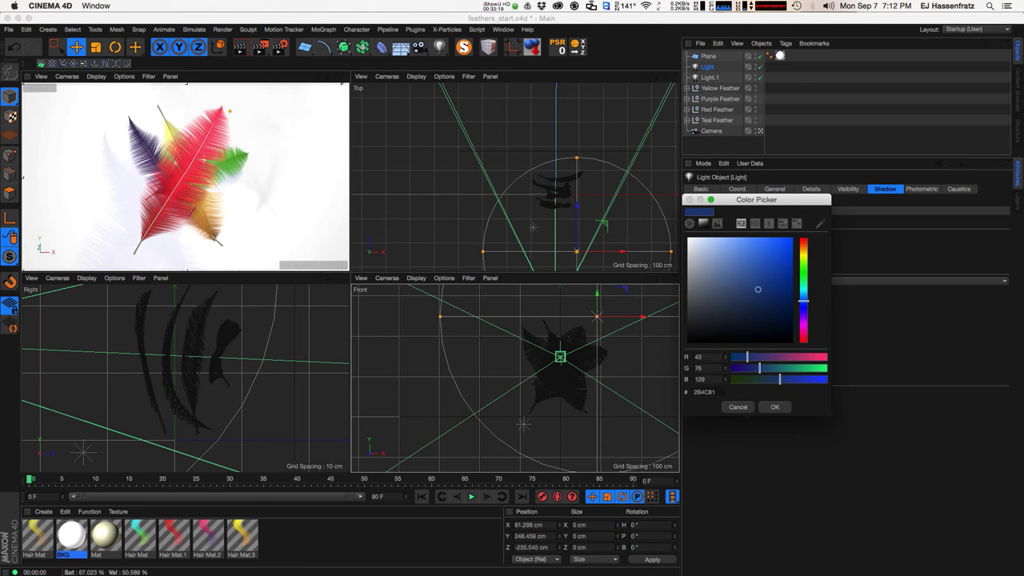
left_click(756, 303)
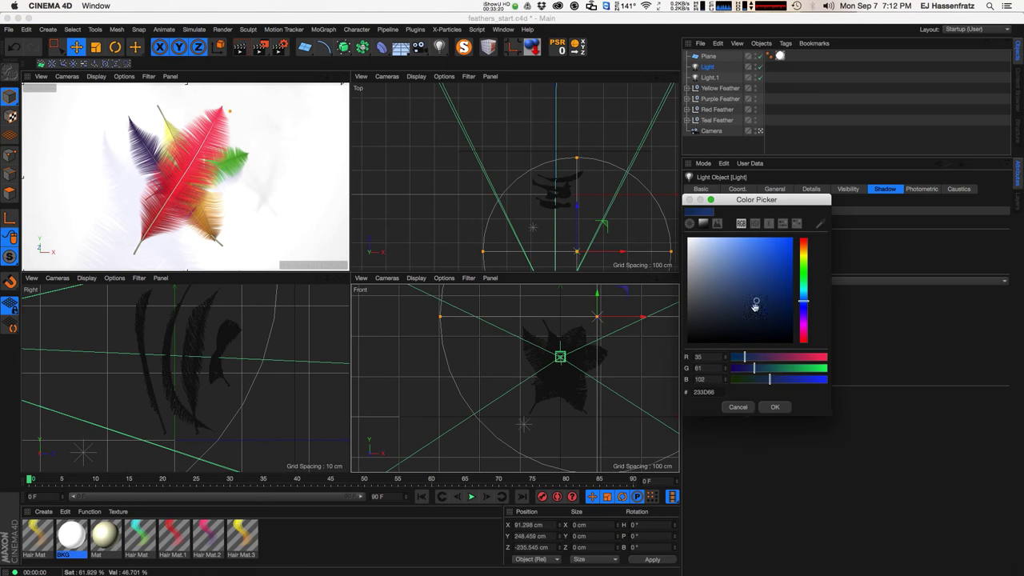
left_click(774, 407)
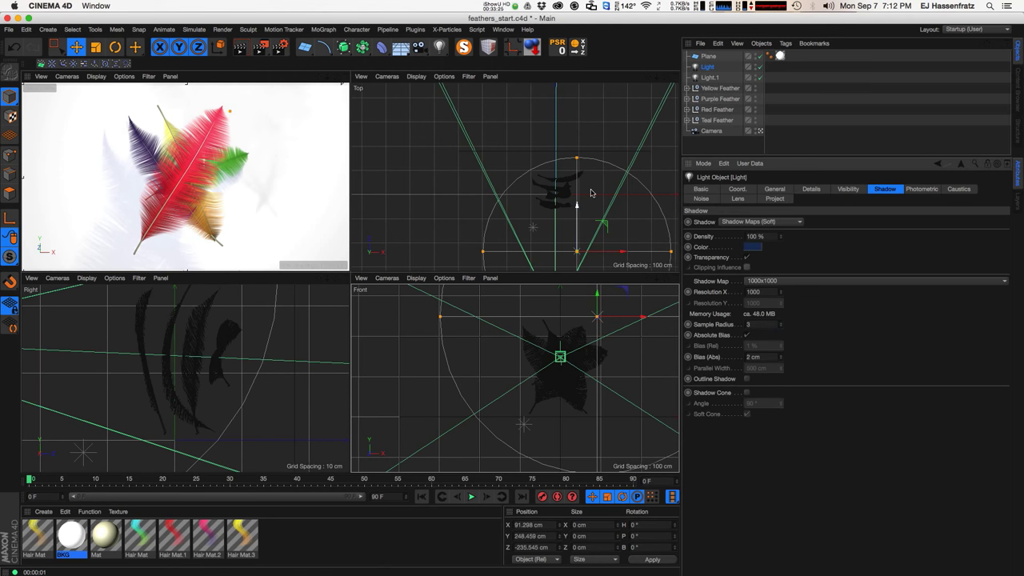
- Shrink the original light's falloff radius and raise its intensity to 77%
left_click_drag(571, 218, 575, 209)
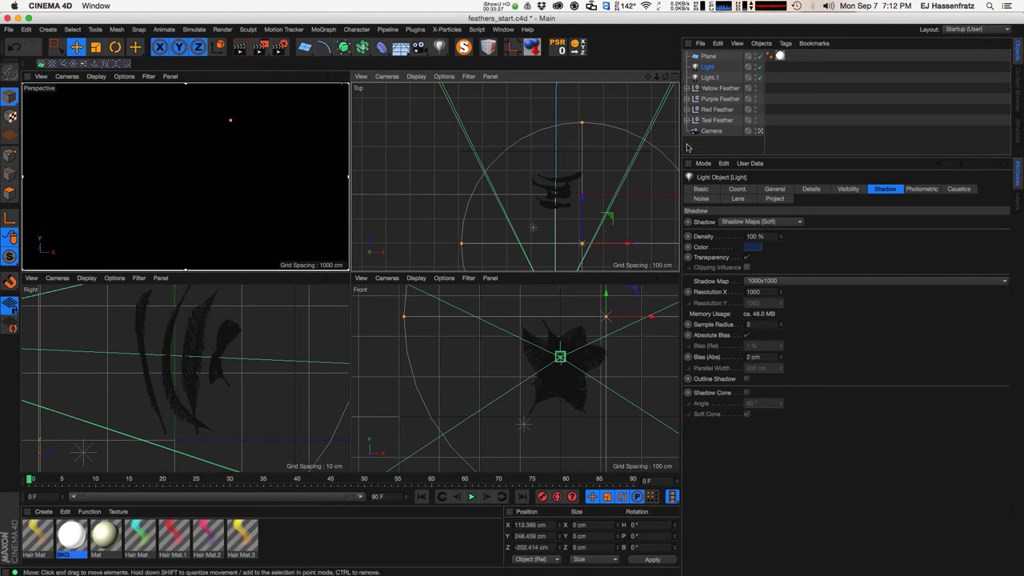
left_click(775, 188)
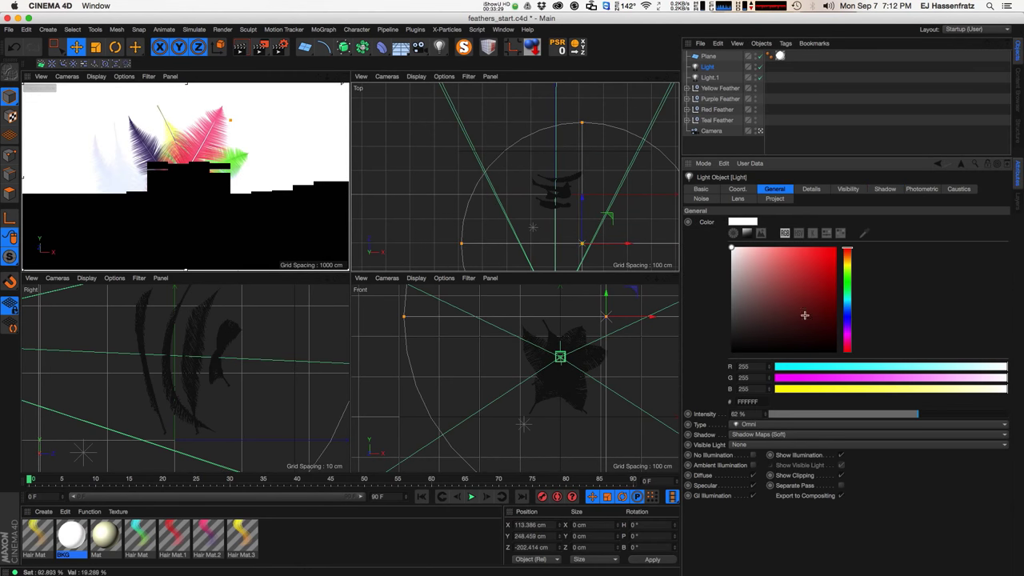
left_click_drag(462, 245, 498, 242)
left_click_drag(528, 218, 520, 226)
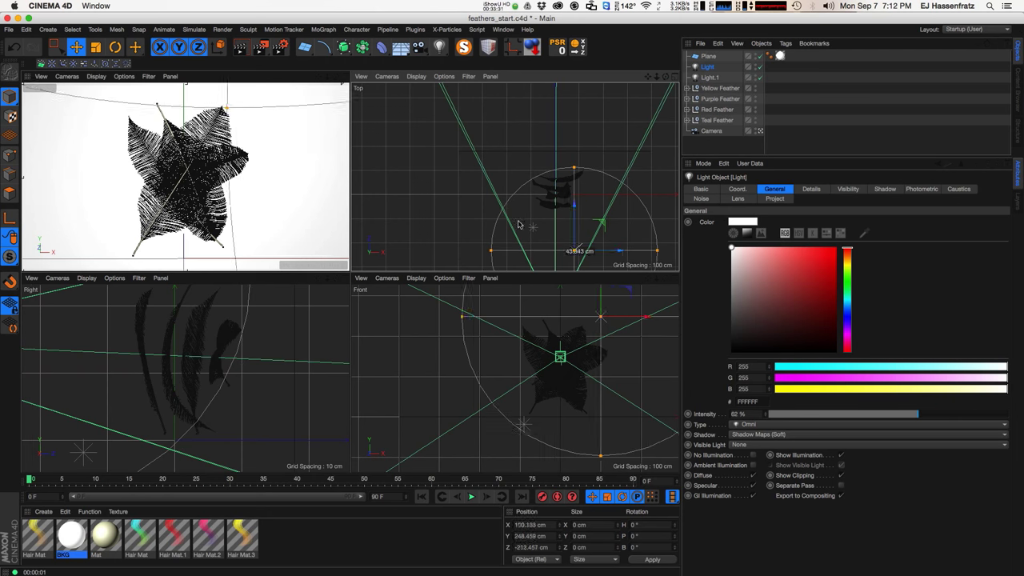
left_click_drag(933, 414, 951, 416)
- Move the original light farther in front of the feathers, to about X 118, Y 156, Z -443 cm
left_click_drag(573, 251, 579, 225)
left_click_drag(590, 364, 585, 406)
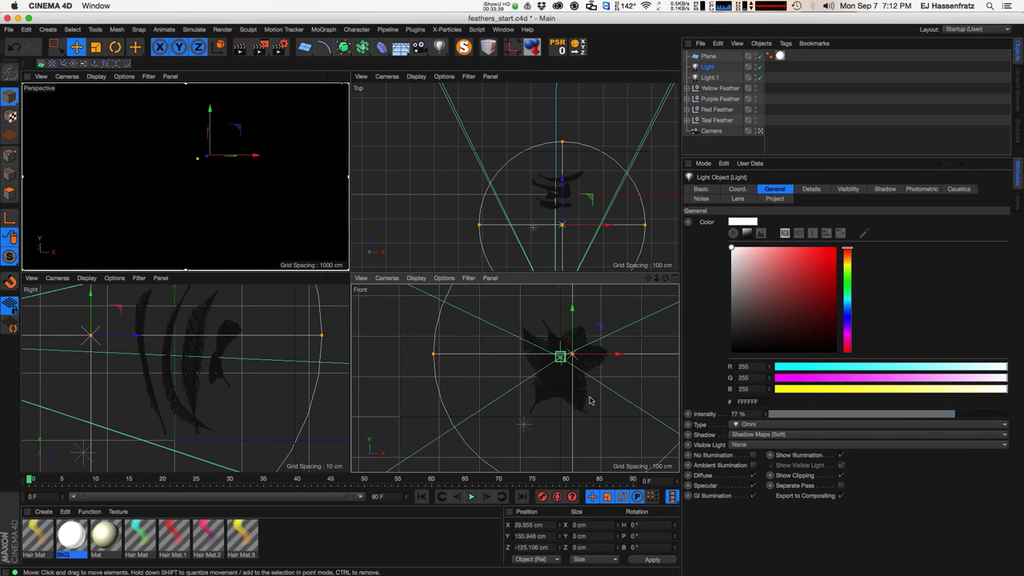
left_click_drag(597, 197, 620, 254)
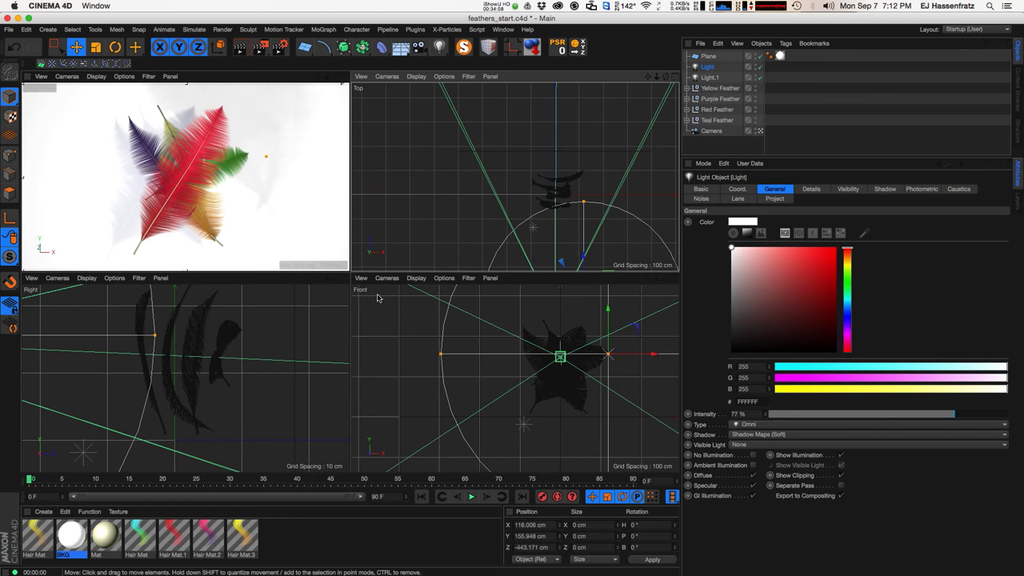
- Set Light.1's visibility falloff to 50%
left_click(710, 77)
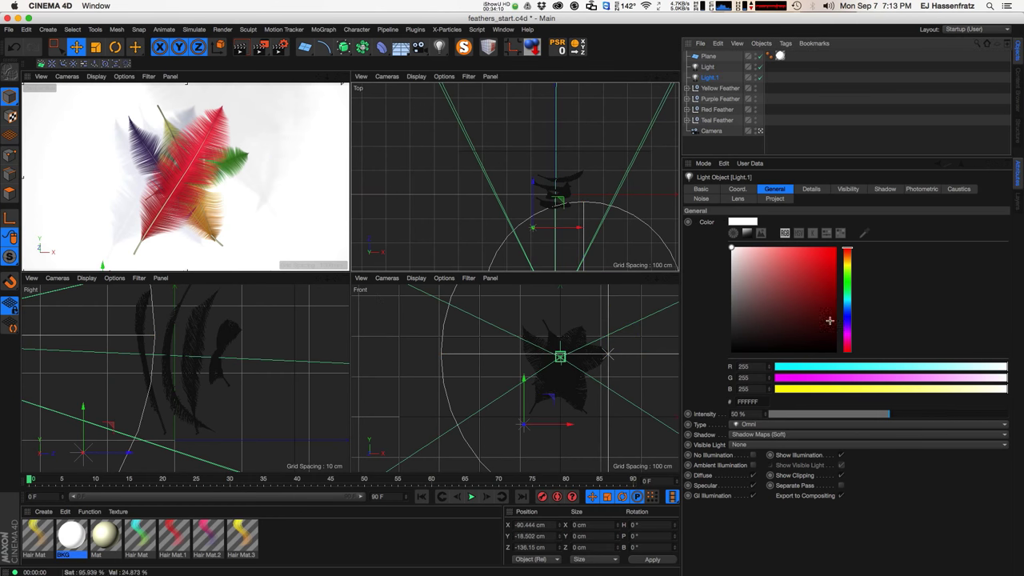
left_click(848, 189)
left_click_drag(780, 234, 670, 238)
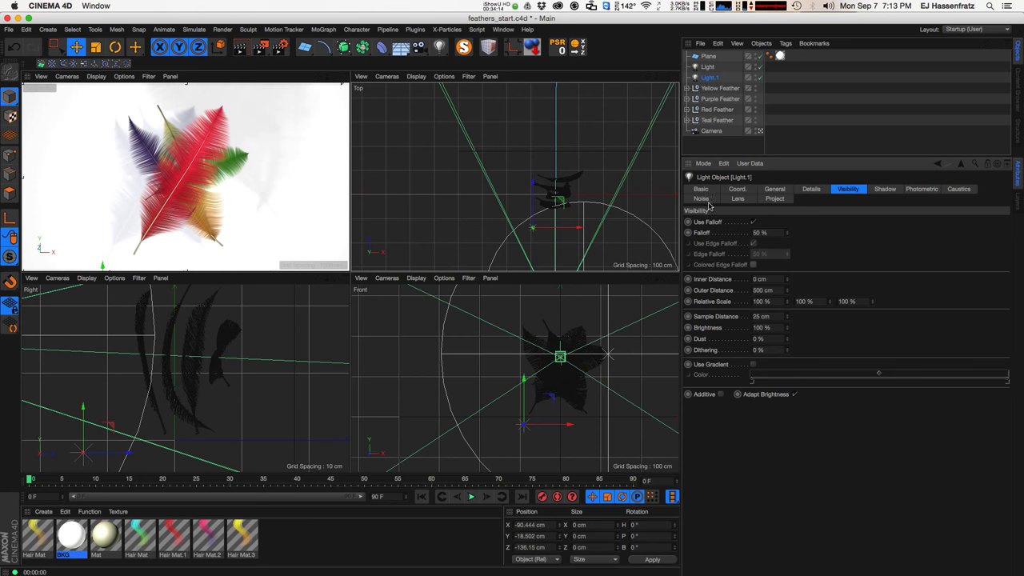
- Enlarge the original light's falloff radius and move the light to about X 147, Y 124, Z -403 cm
left_click(709, 68)
left_click(710, 76)
left_click(709, 69)
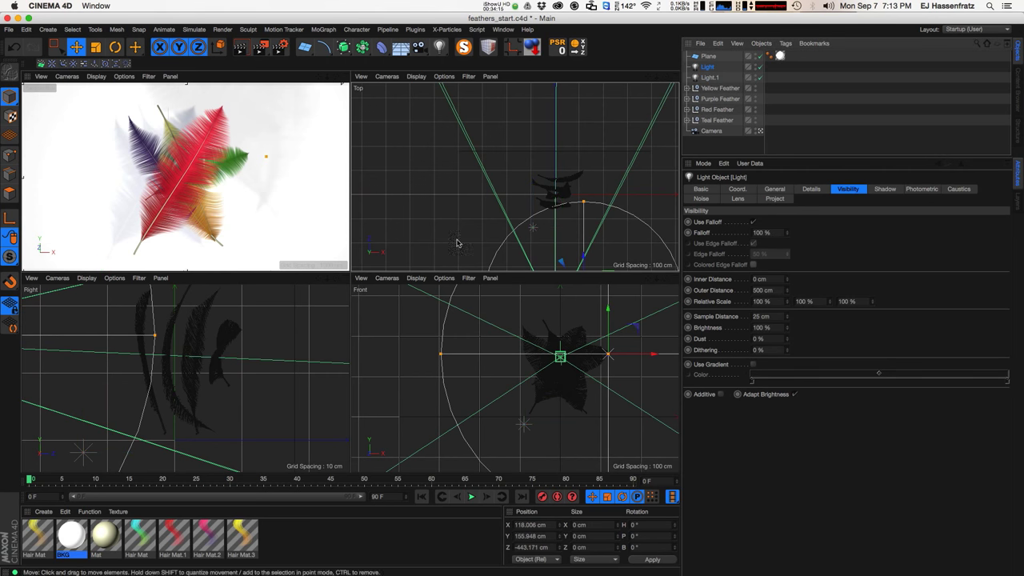
left_click_drag(584, 351, 589, 364)
scroll(584, 339, "down", 5)
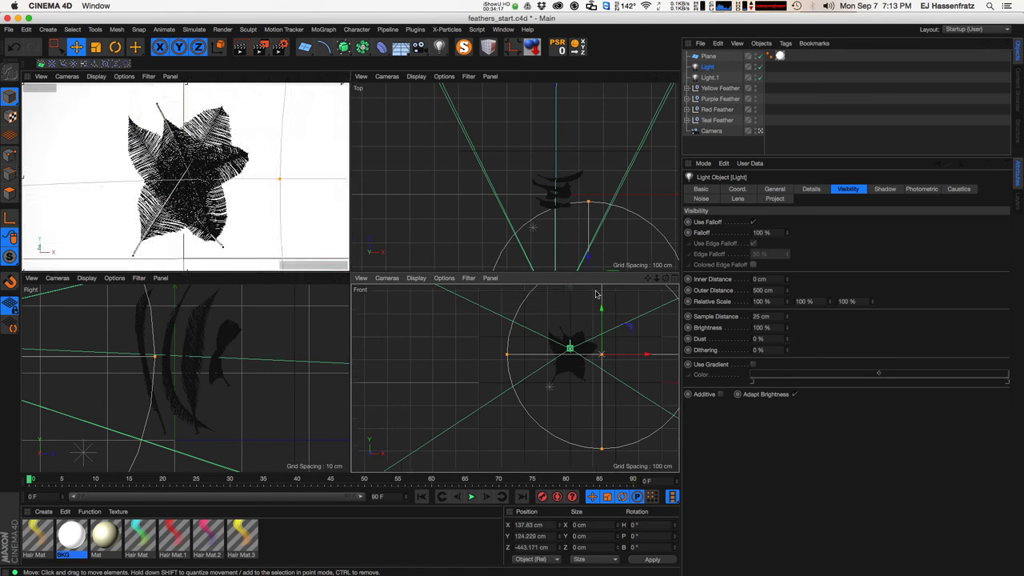
left_click_drag(591, 253, 590, 240)
left_click_drag(587, 188, 588, 161)
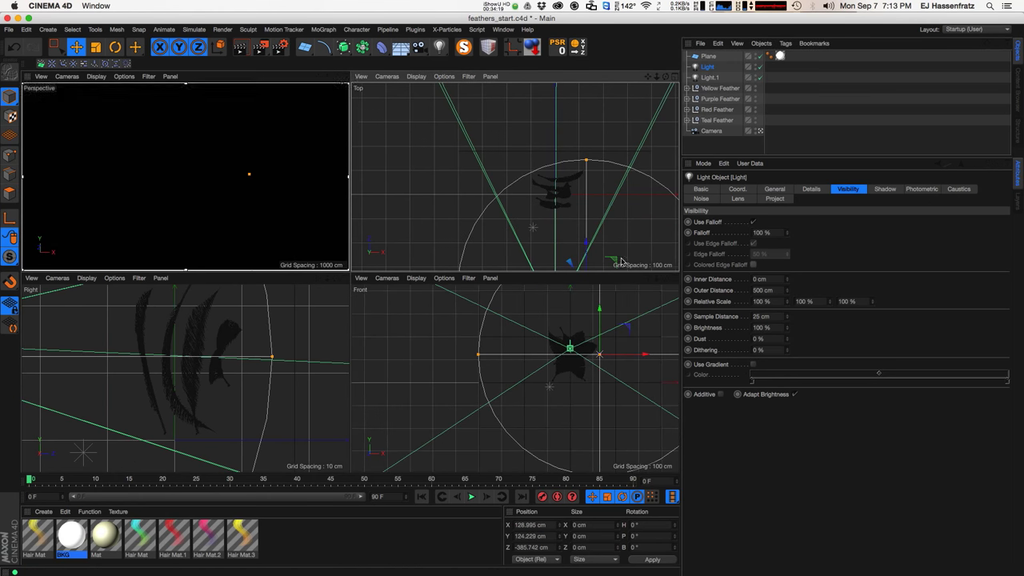
left_click_drag(621, 229, 626, 233)
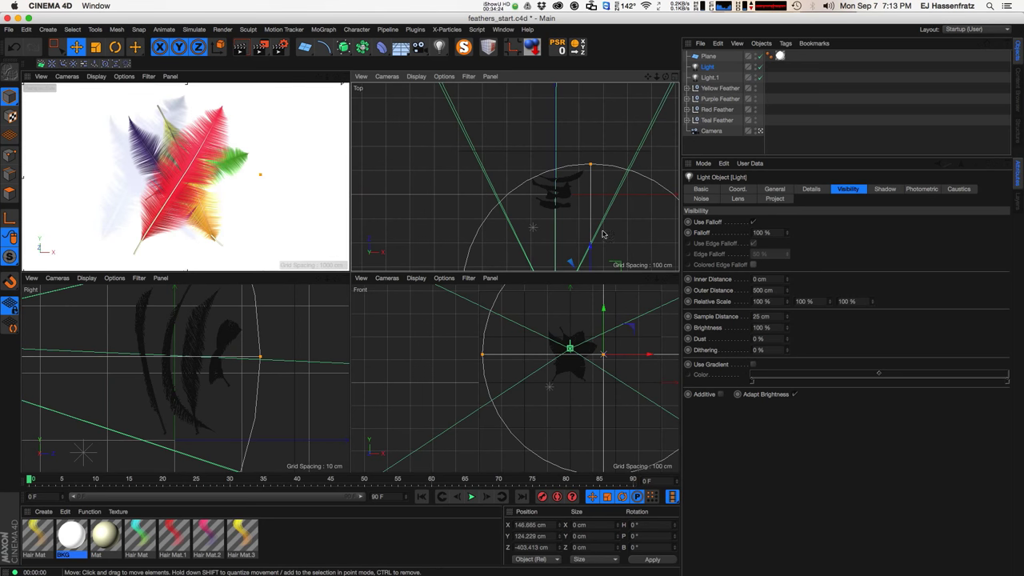
- Inspect the objects grouped inside the Teal Feather, enlarging the object list to fit them
left_click(686, 120)
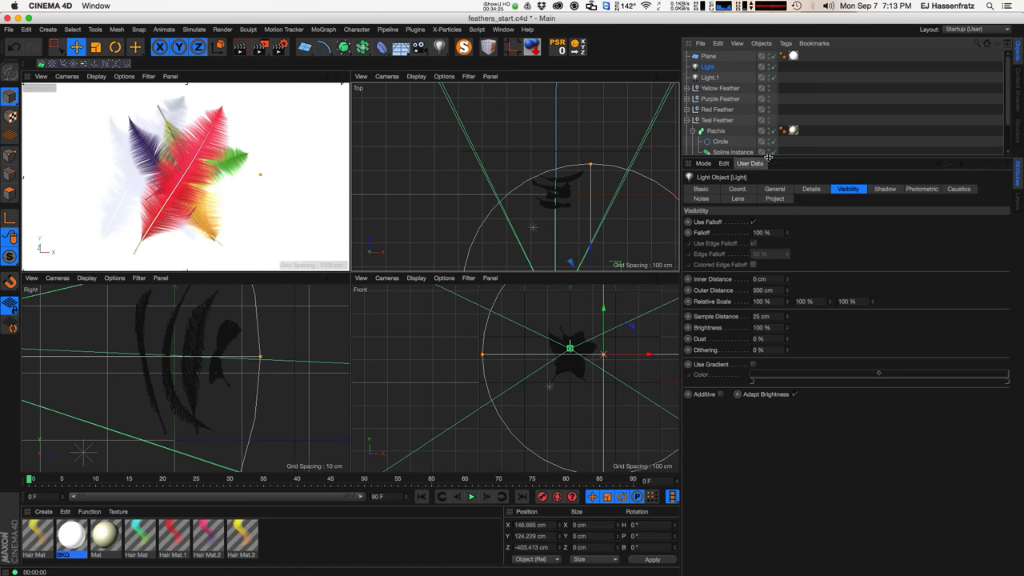
left_click_drag(747, 157, 792, 257)
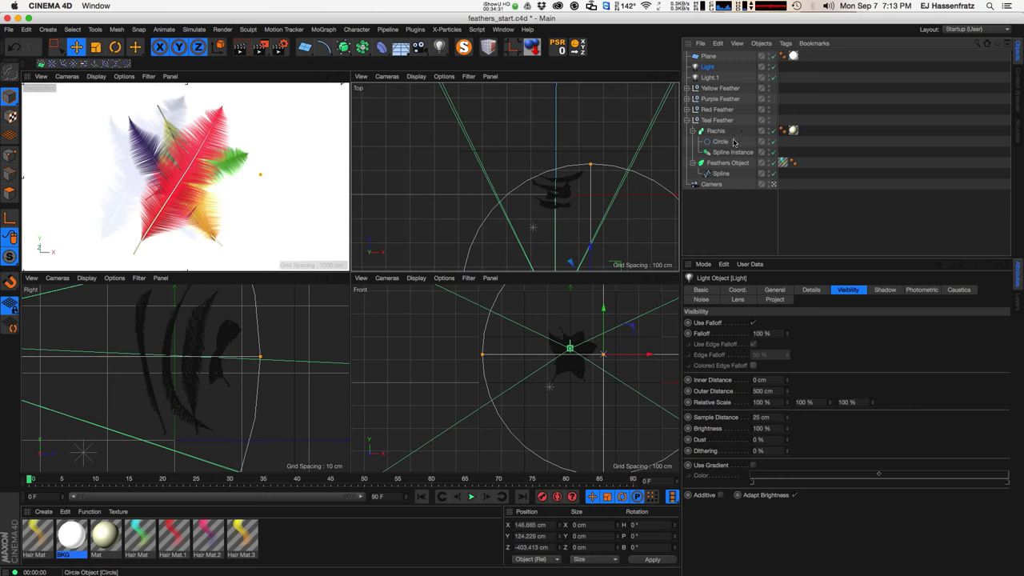
left_click(687, 121)
- Move the Yellow Feather out from behind the red feather, to about X 15, Y 243, Z 27 cm
left_click(726, 89)
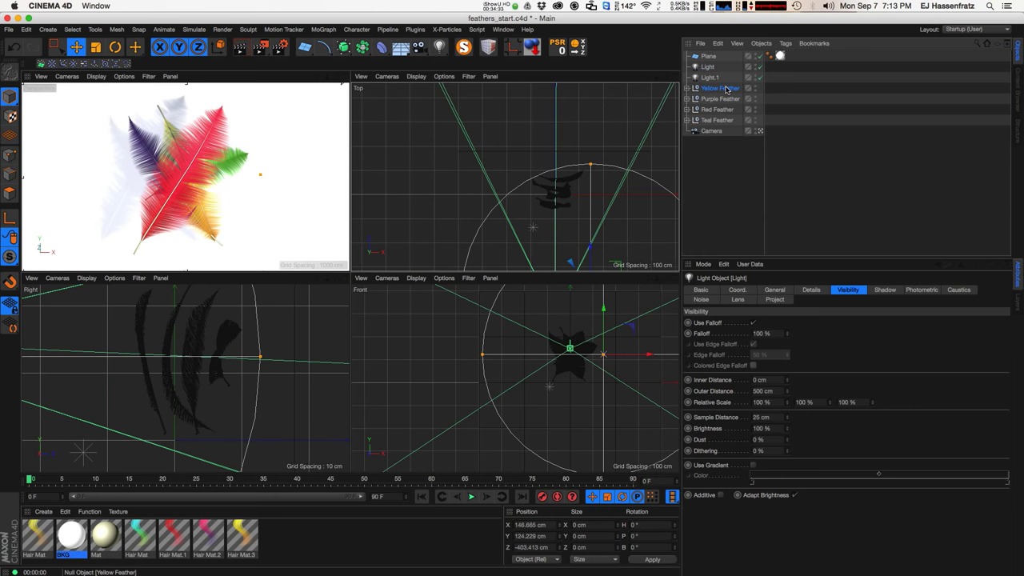
left_click(293, 211)
left_click_drag(292, 211, 294, 266)
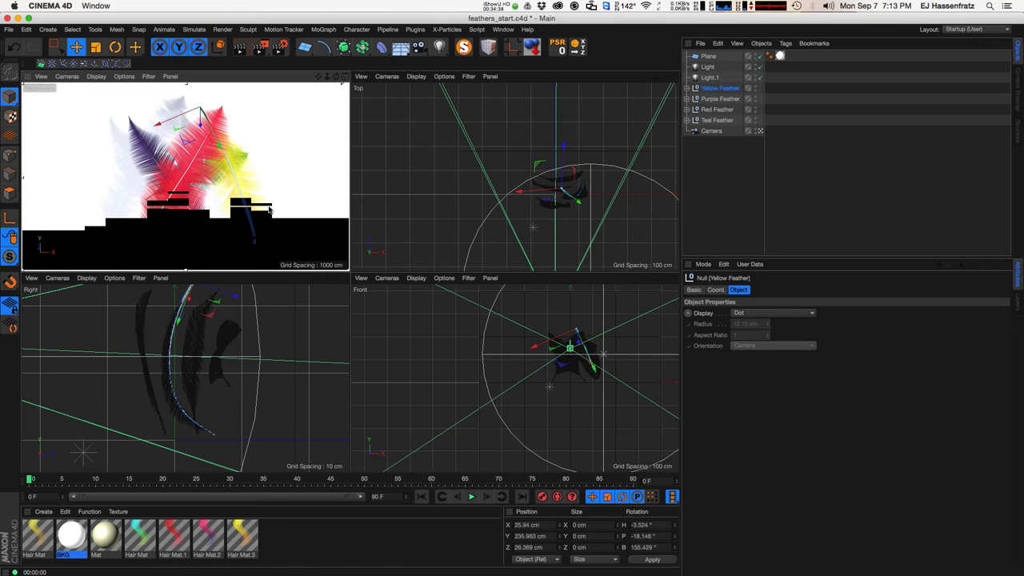
left_click_drag(279, 208, 272, 203)
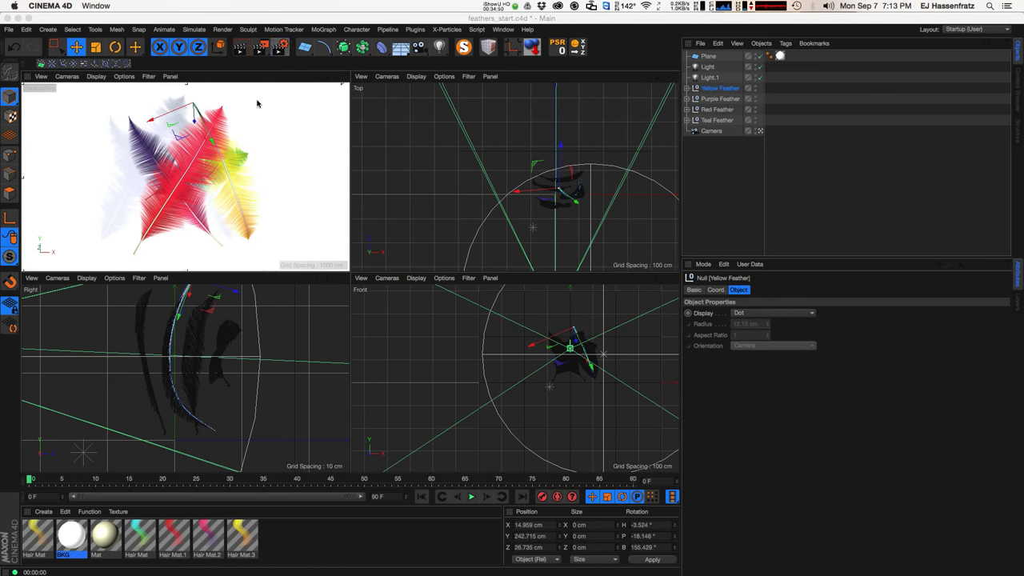
- Enable Multi-Pass in the render settings and add a Post Effects pass
key("super+b")
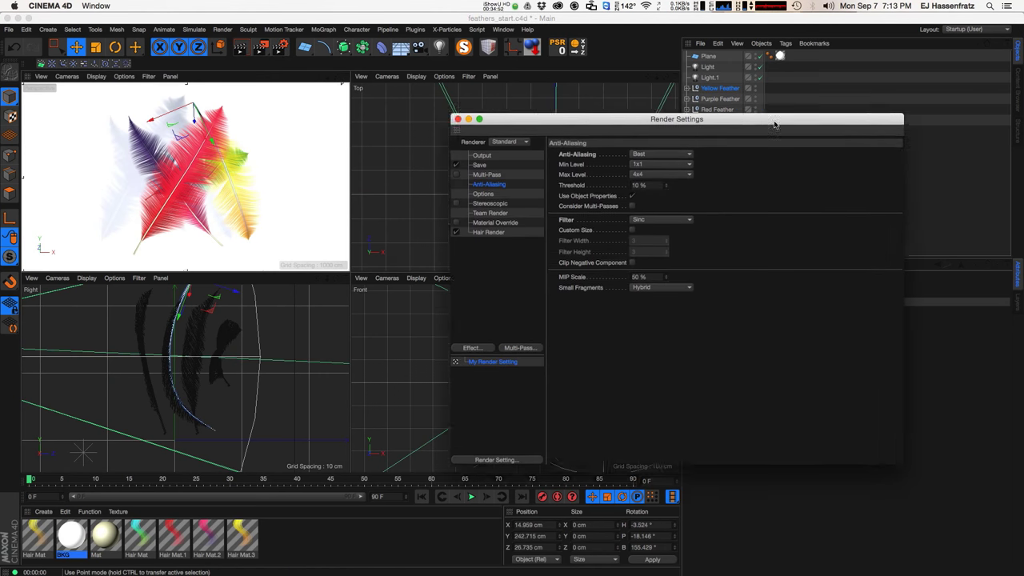
left_click(506, 196)
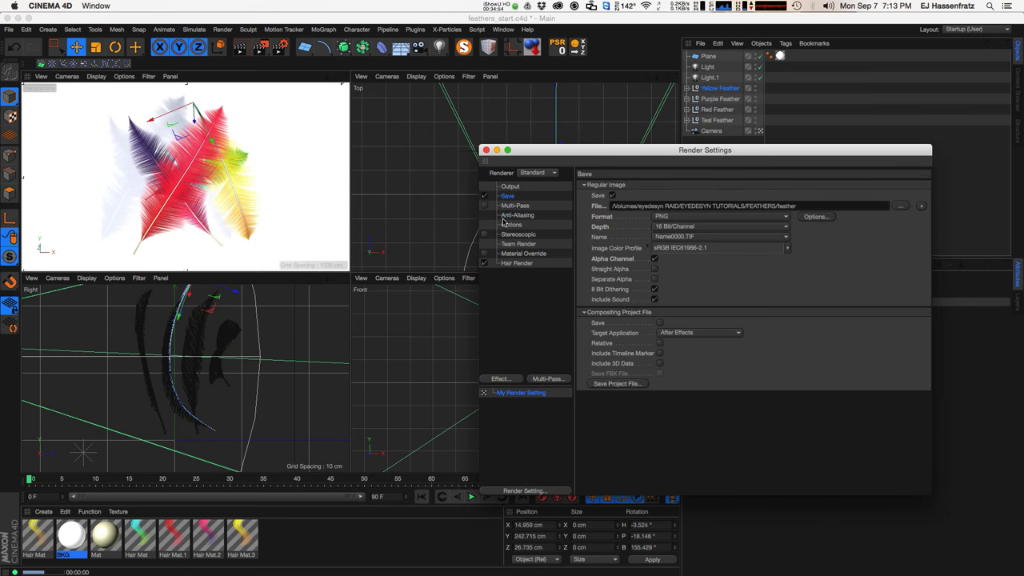
left_click(512, 217)
left_click(516, 206)
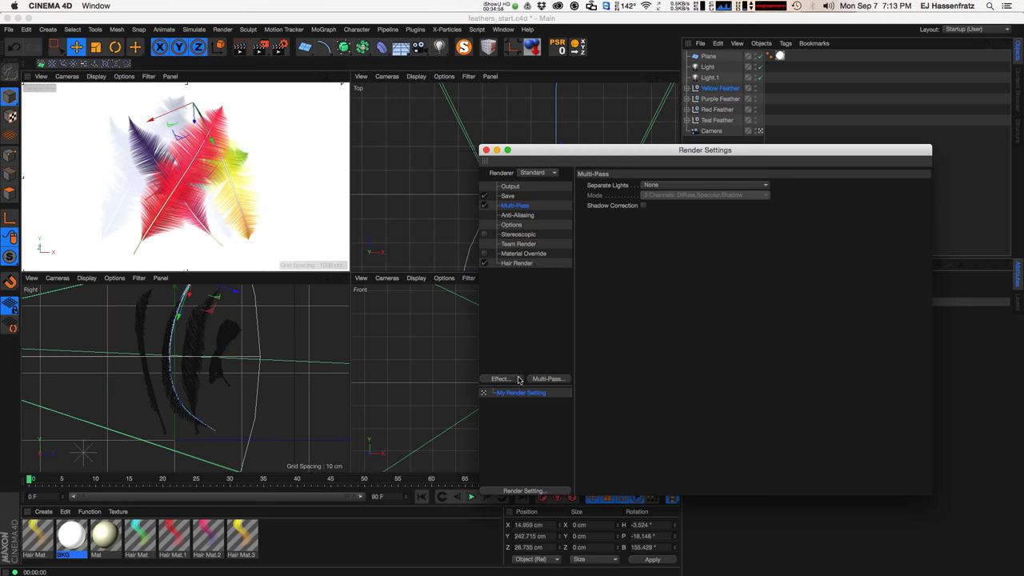
left_click(547, 378)
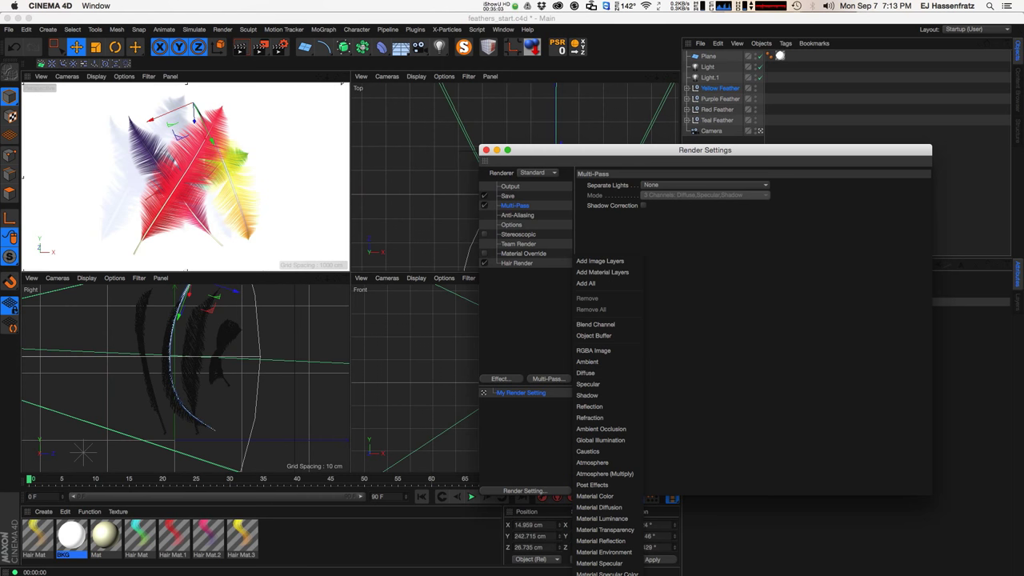
left_click(596, 485)
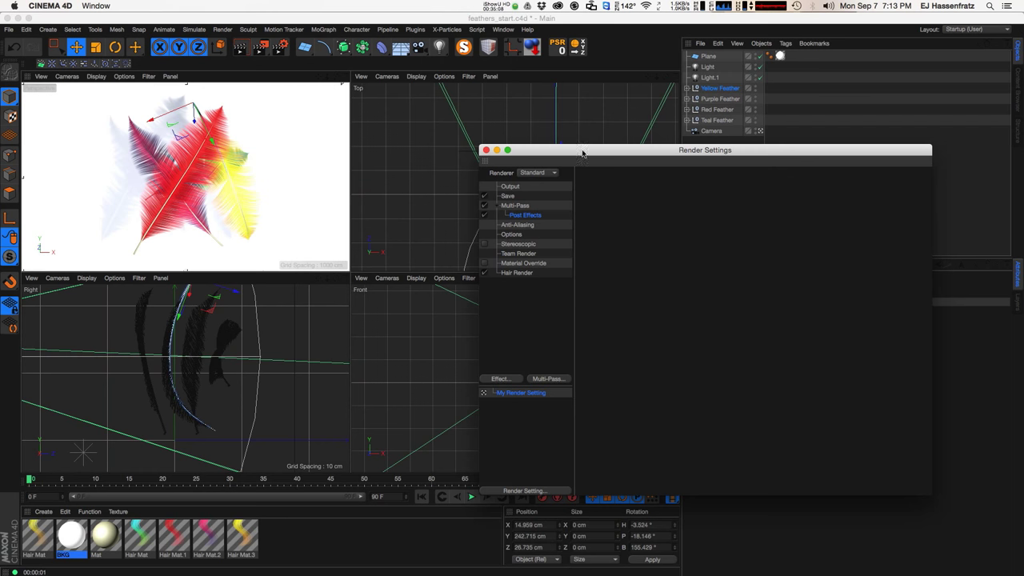
- Remove the Post Effects pass from the Multi-Pass output and close the render settings
left_click_drag(582, 153, 476, 160)
left_click(410, 212)
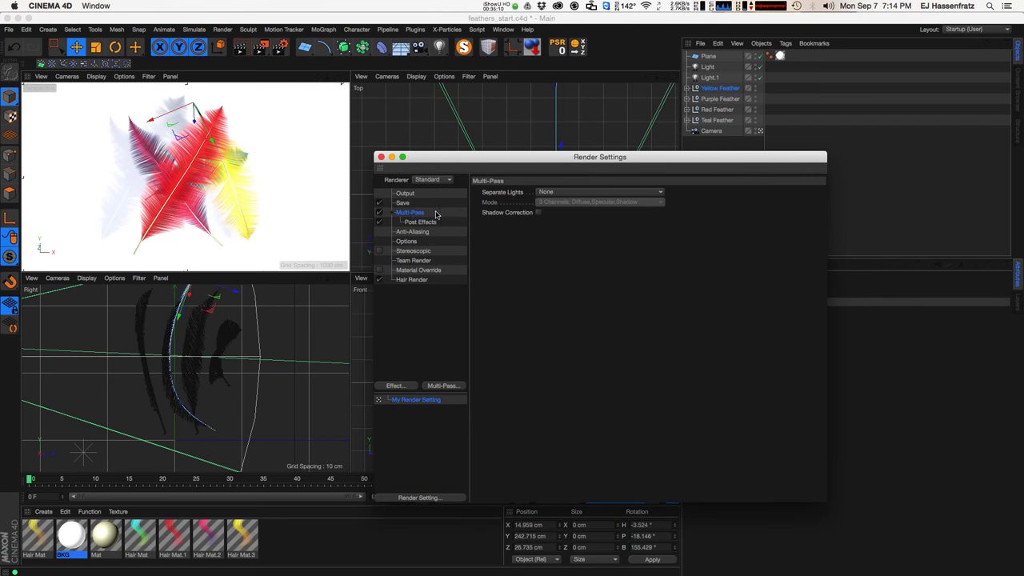
left_click(406, 204)
left_click(419, 221)
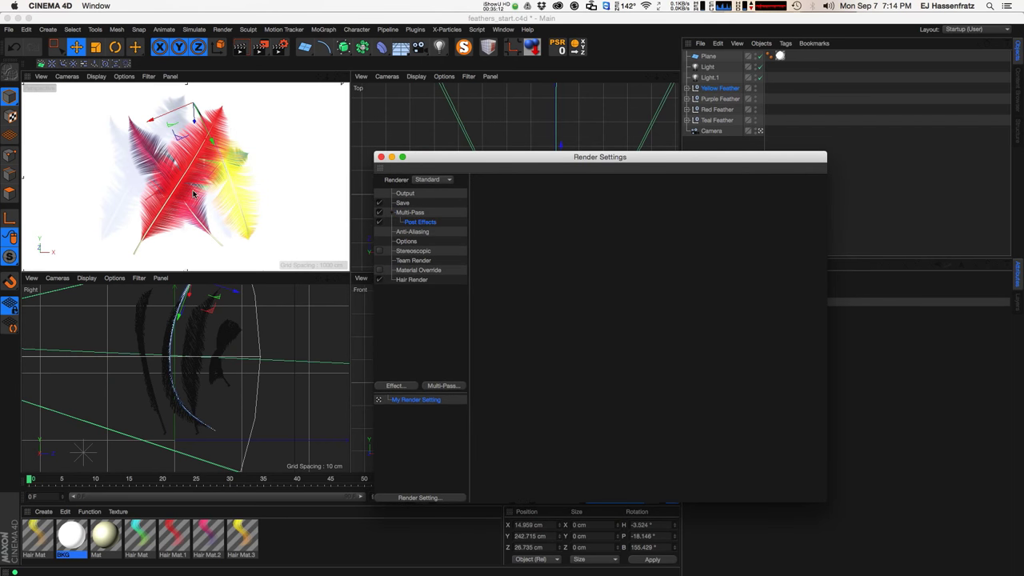
key("shift+r")
key("Delete")
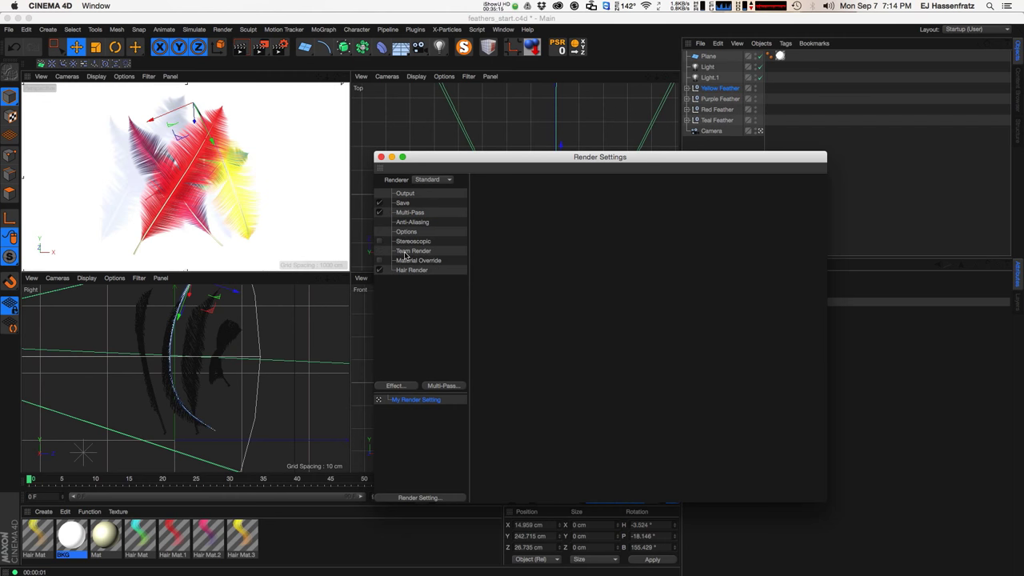
left_click(317, 130)
left_click(381, 157)
- Maximize the Perspective view and render the feather composition in it
key("super+r")
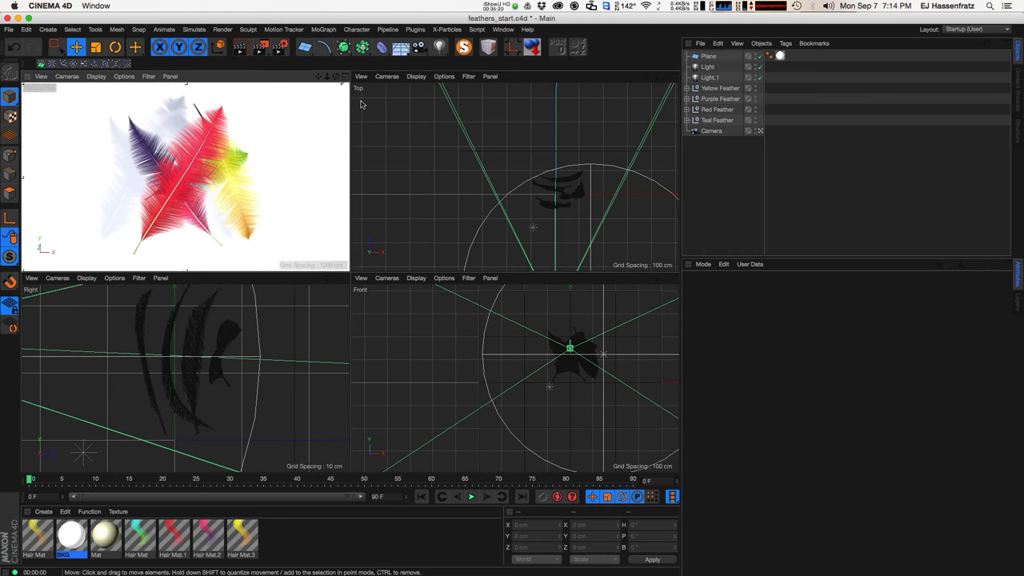
left_click(345, 76)
key("super+r")
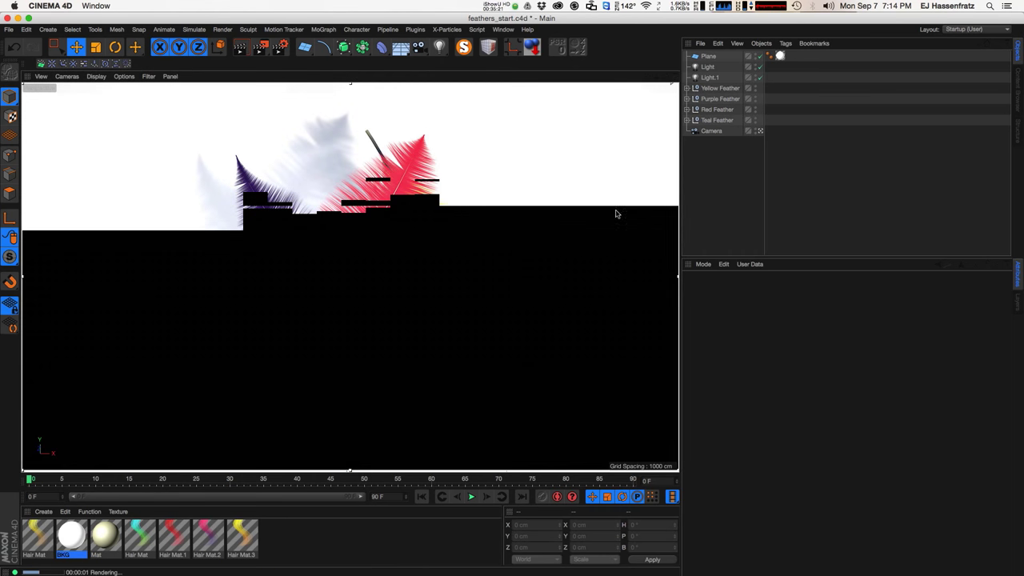